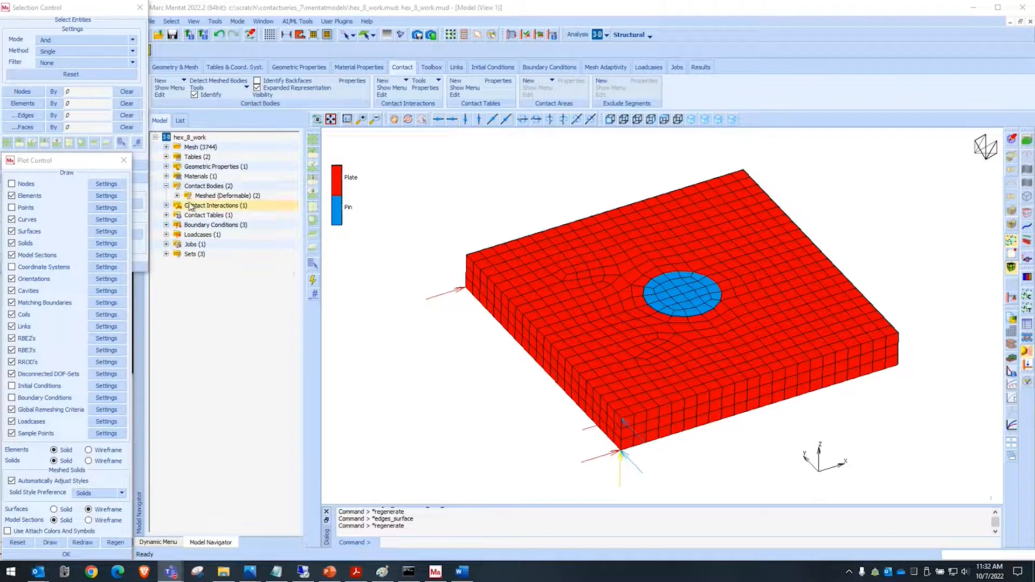
Open the run settings of the structural job job1 and submit it for analysis.
left_click(166, 244)
left_click(177, 254)
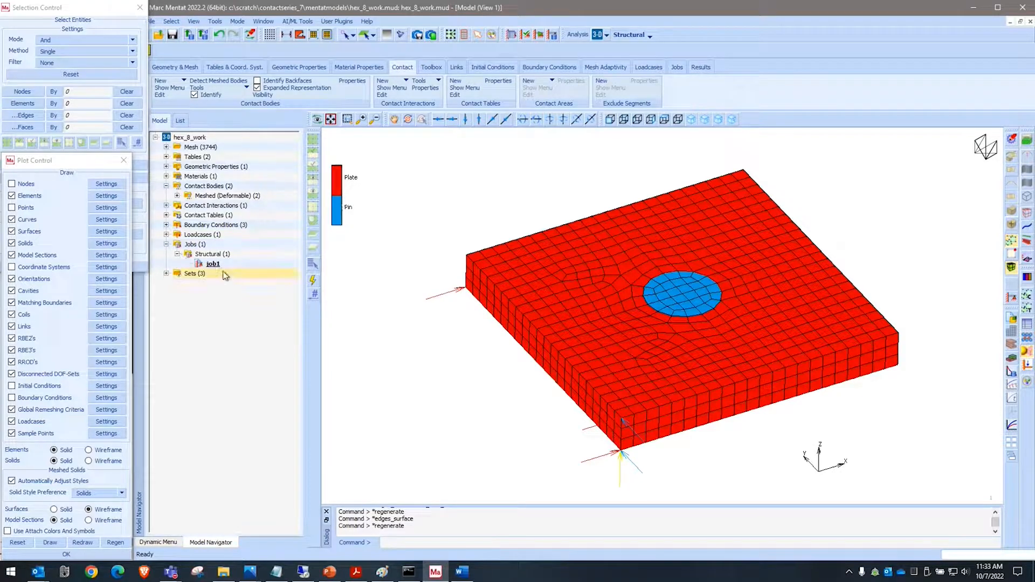
right_click(214, 264)
left_click(228, 380)
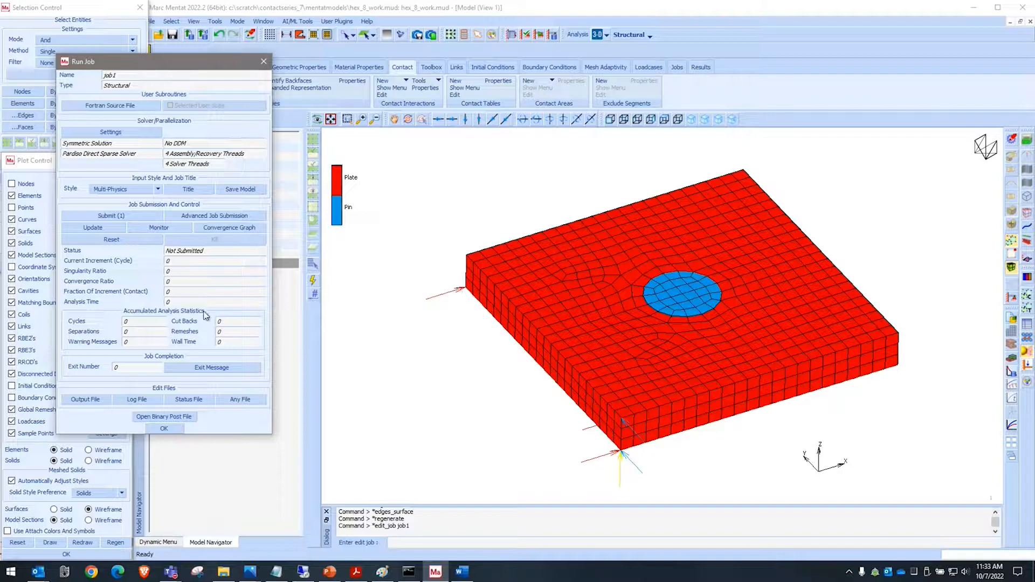
left_click(122, 218)
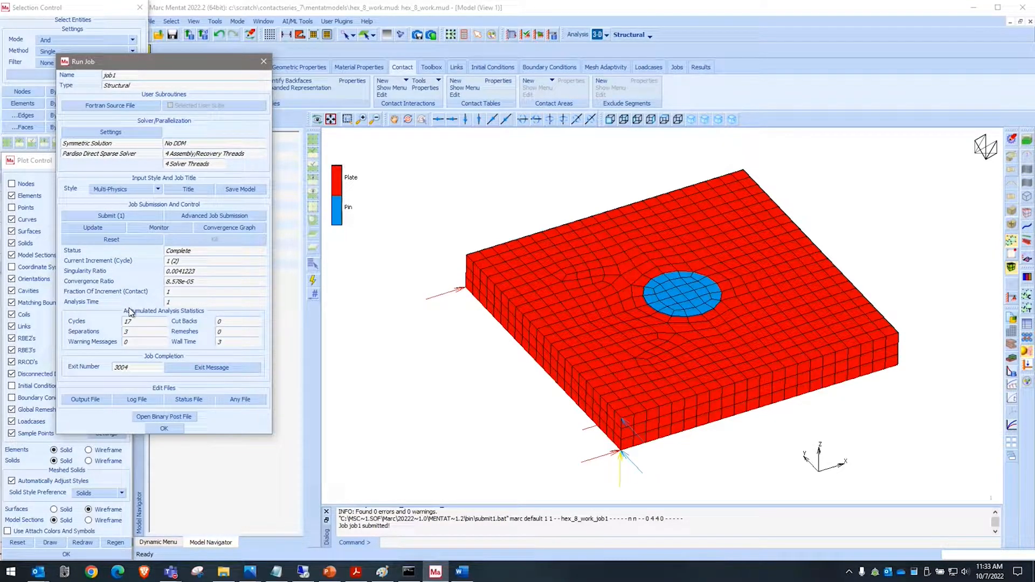
Open the job's binary post file and plot Contact Status as contour bands around the pin.
left_click(163, 418)
left_click(148, 174)
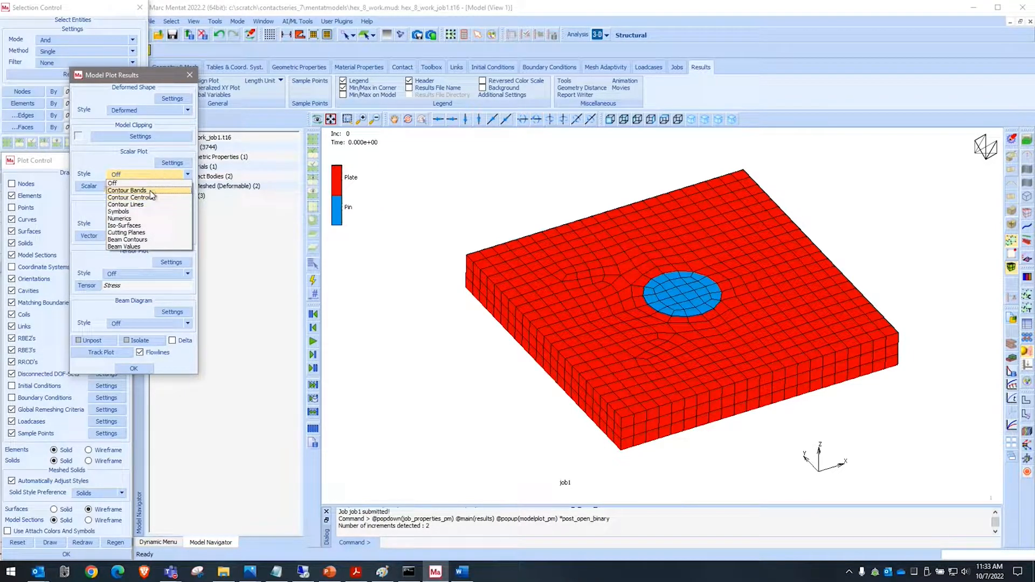
left_click(127, 191)
left_click(96, 186)
scroll(177, 173, "down", 1)
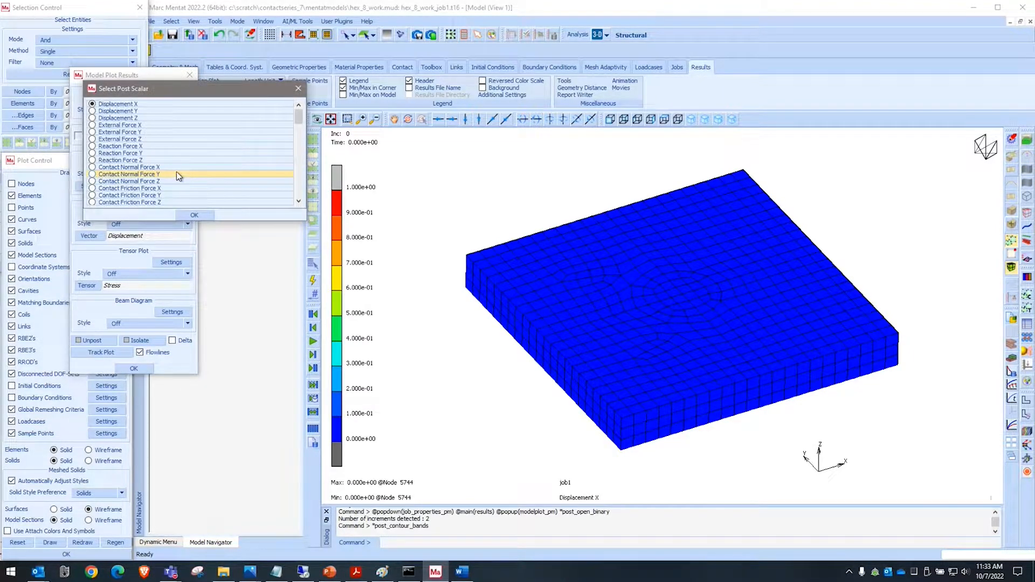
left_click(118, 187)
left_click(194, 215)
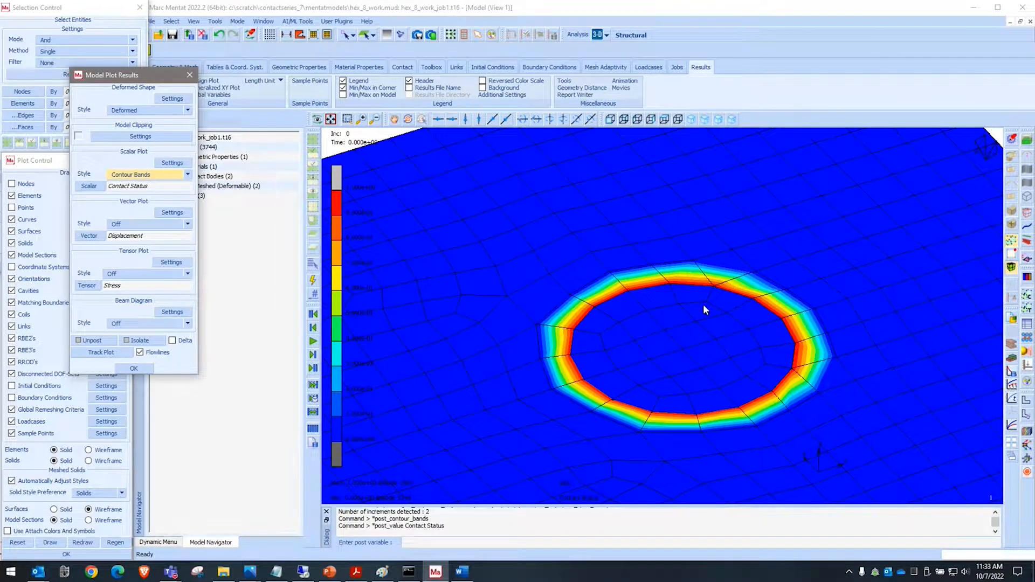
scroll(704, 305, "down", 2)
scroll(750, 228, "down", 1)
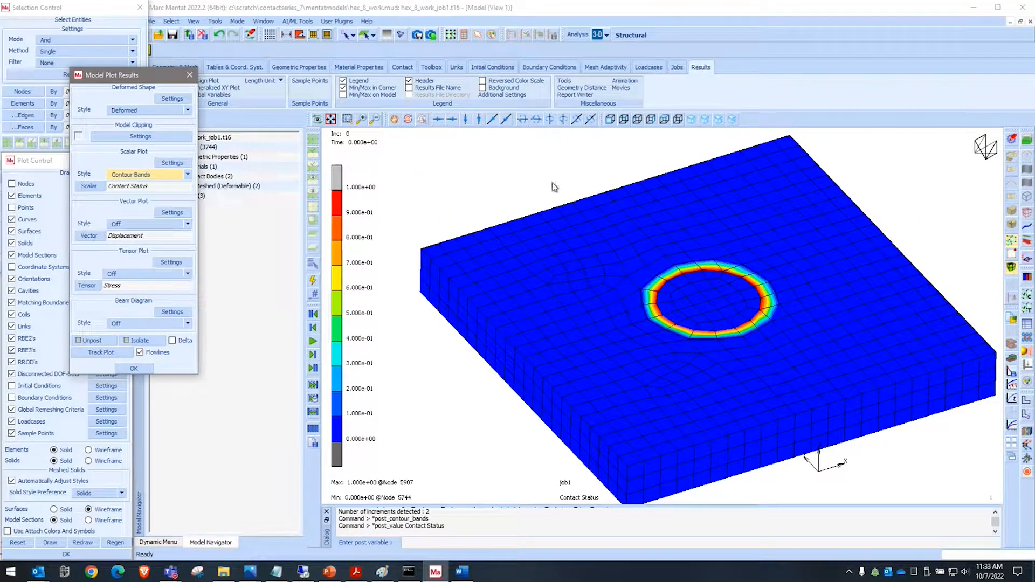
Plot Equivalent of Stress as contour bands at the next increment, and close the results file.
left_click(88, 186)
scroll(176, 186, "down", 3)
left_click(189, 203)
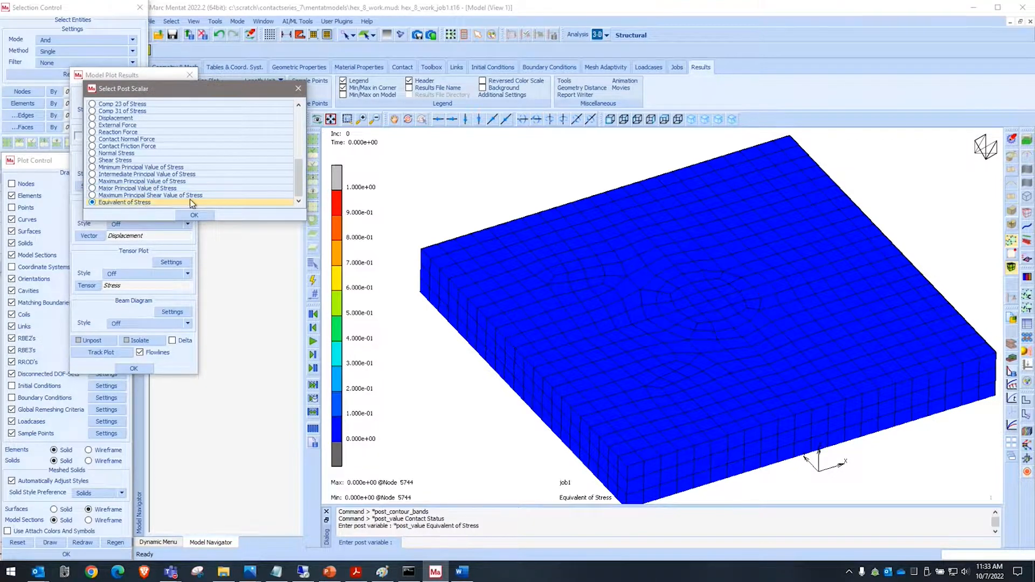
left_click(196, 215)
left_click(313, 354)
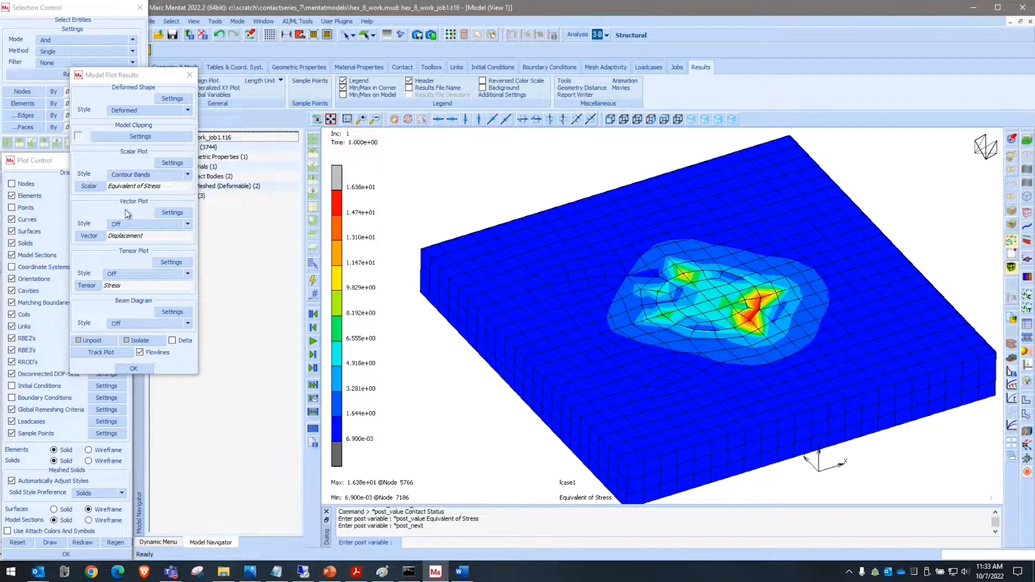
left_click(189, 75)
left_click(202, 35)
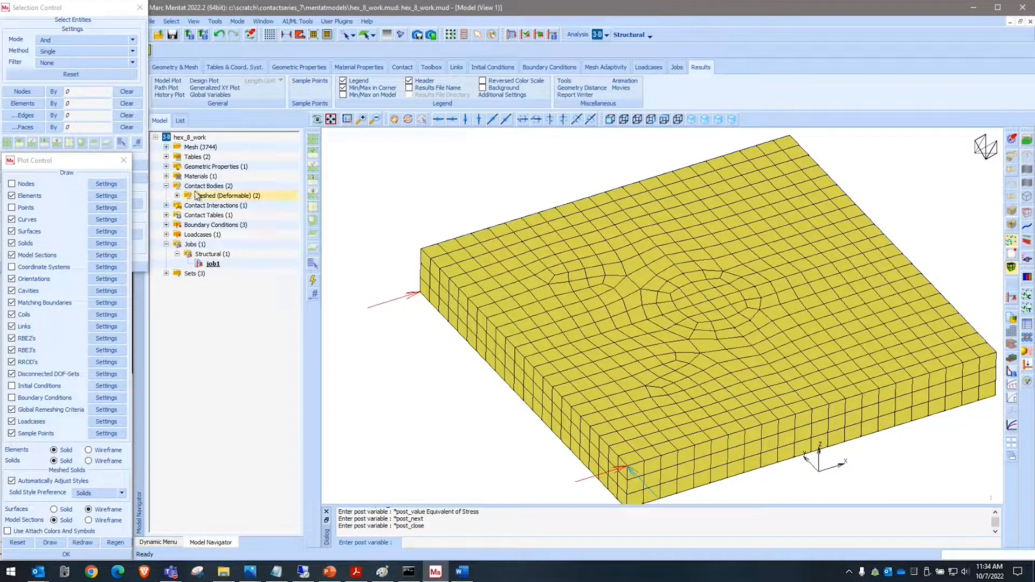
Set the contact detection method of the Plate–Pin entry in contact table ctable1 to Second->First.
left_click(167, 215)
double_click(209, 225)
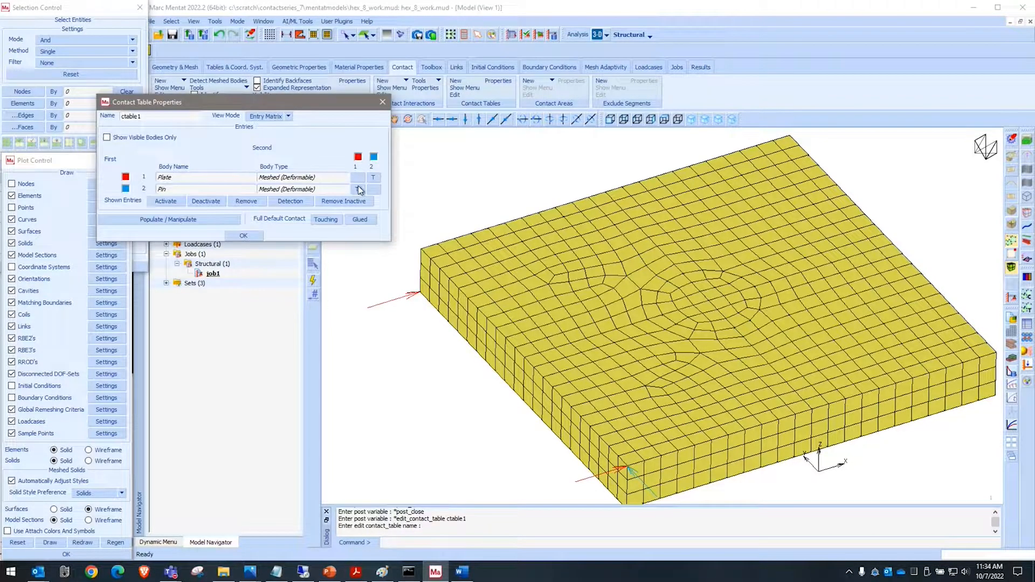
left_click(377, 179)
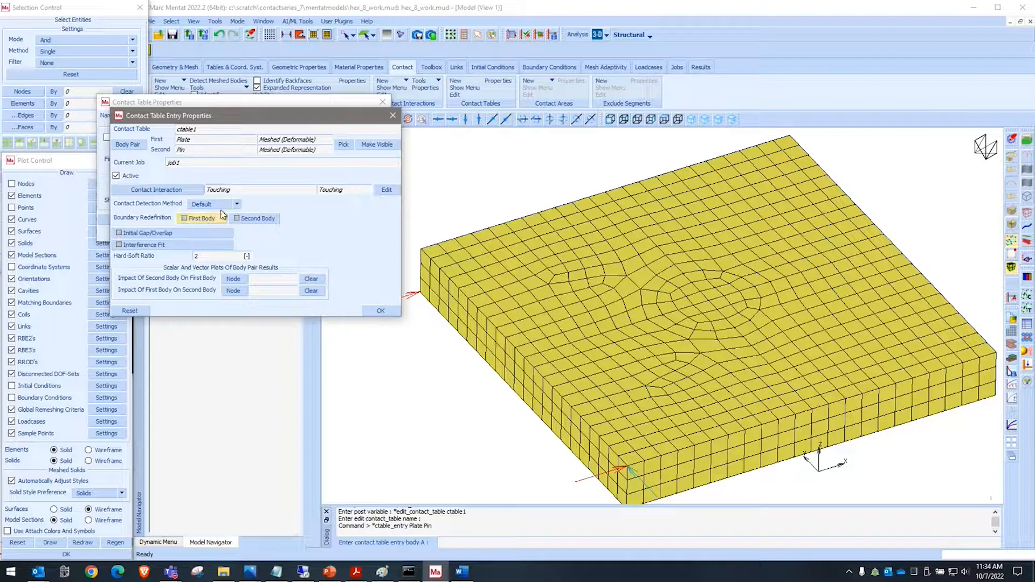
left_click(235, 204)
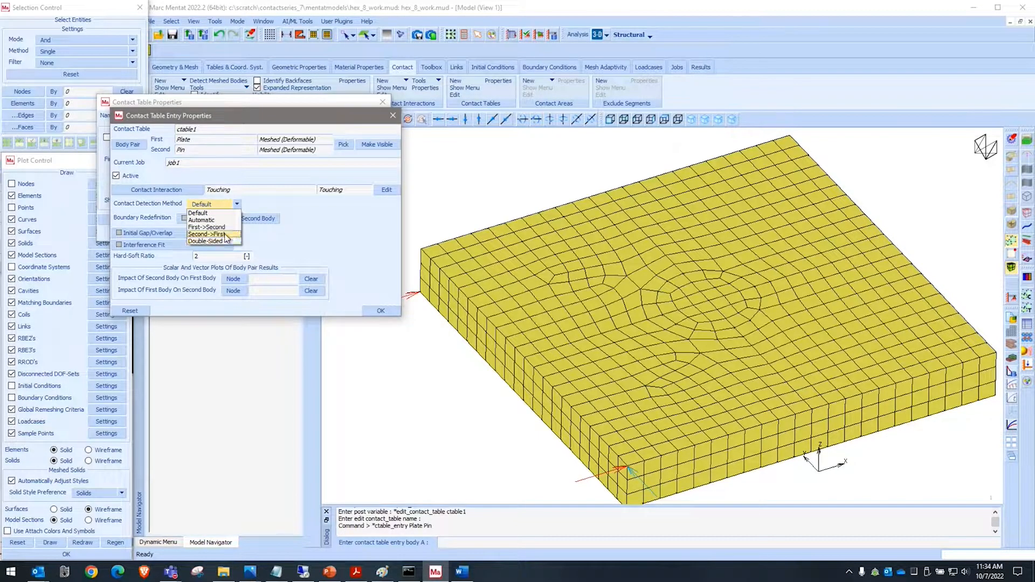
left_click(210, 234)
left_click(381, 311)
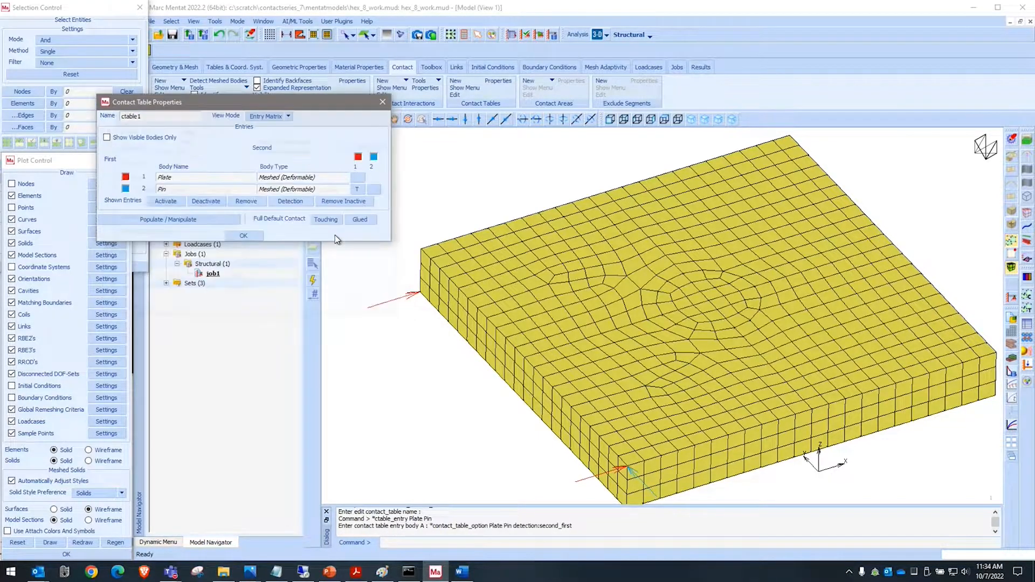
left_click(243, 236)
Save the model from job1's run settings and resubmit the job.
left_click(209, 275)
right_click(208, 277)
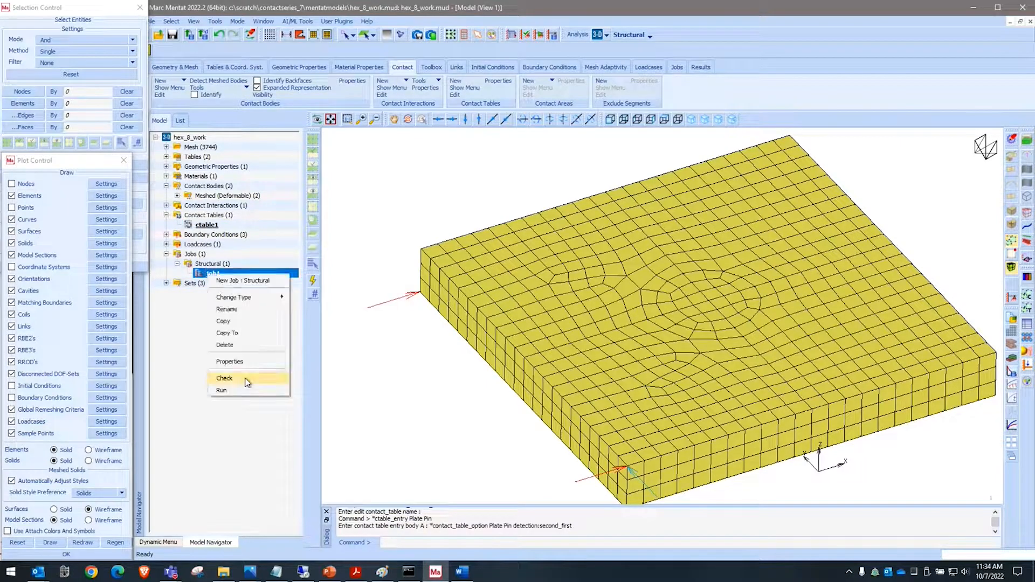
left_click(221, 390)
left_click(252, 191)
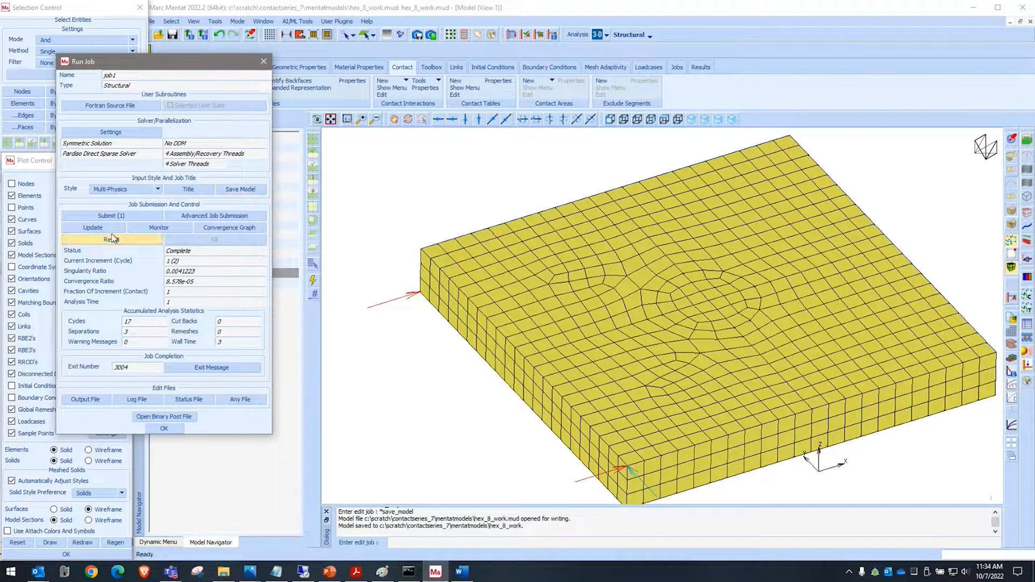
left_click(114, 217)
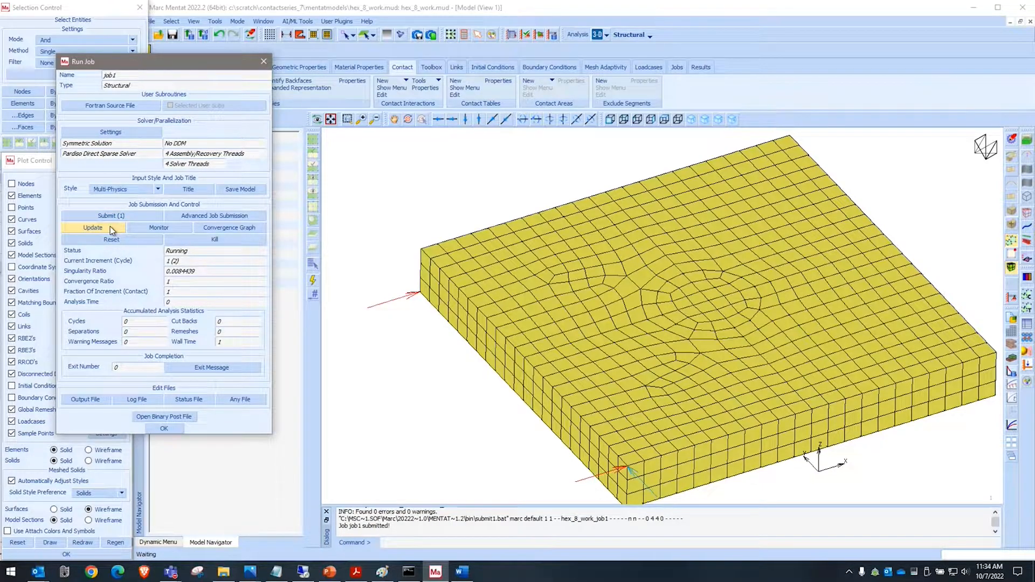
Open the post file, view Equivalent of Stress as contour bands at the last increment, and close the results.
left_click(180, 416)
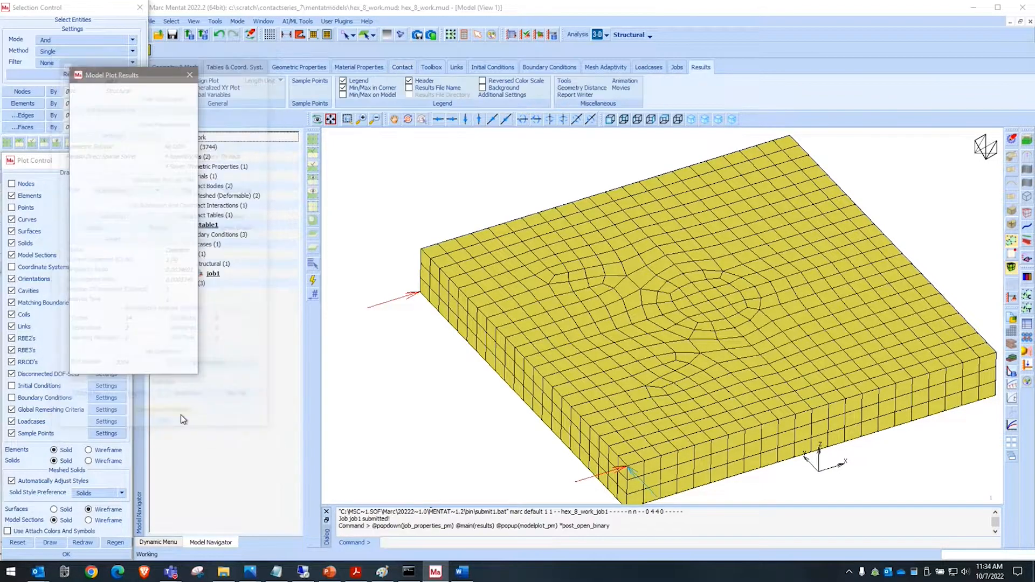
left_click(140, 175)
left_click(140, 191)
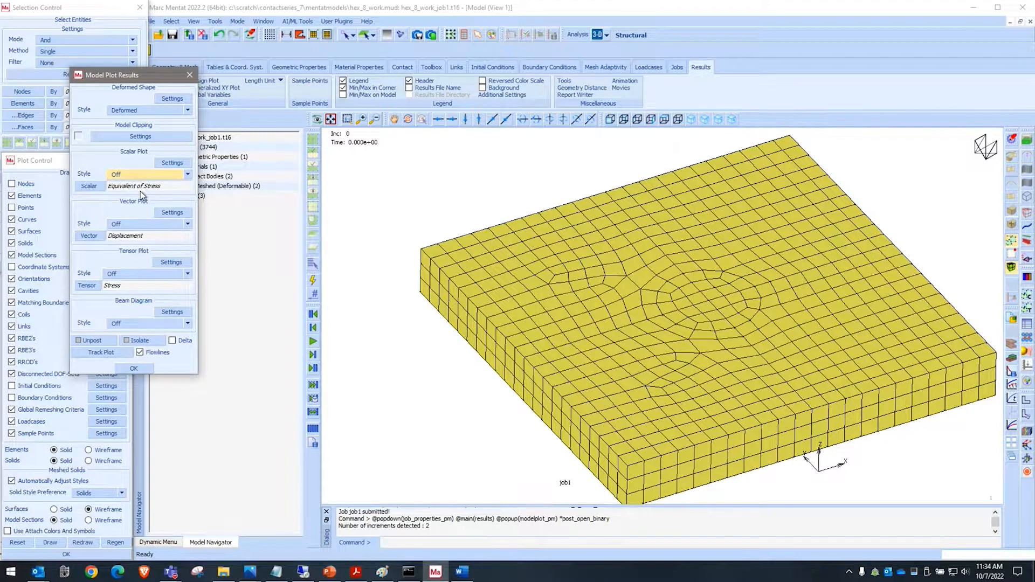
left_click(313, 369)
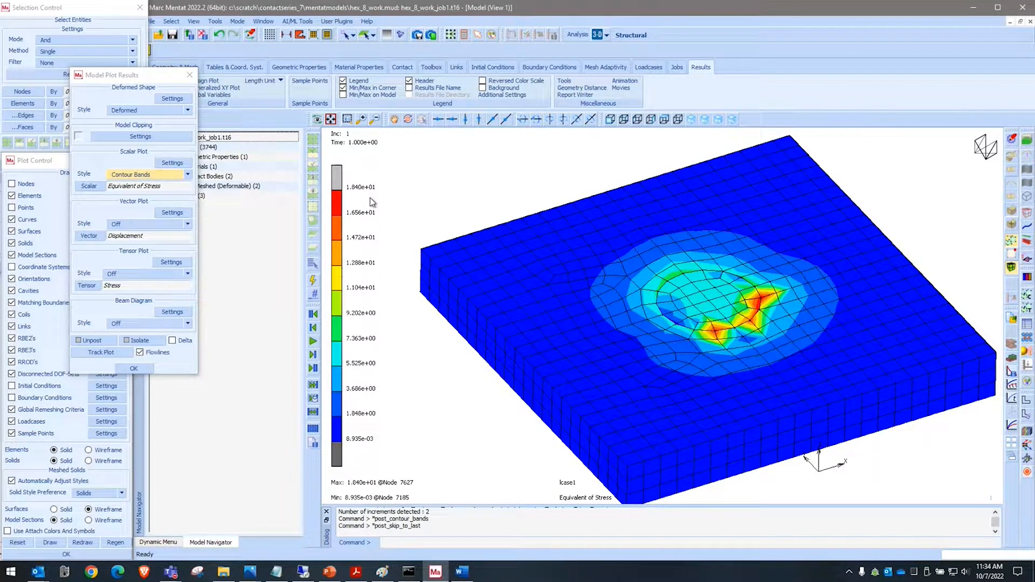
right_click(139, 202)
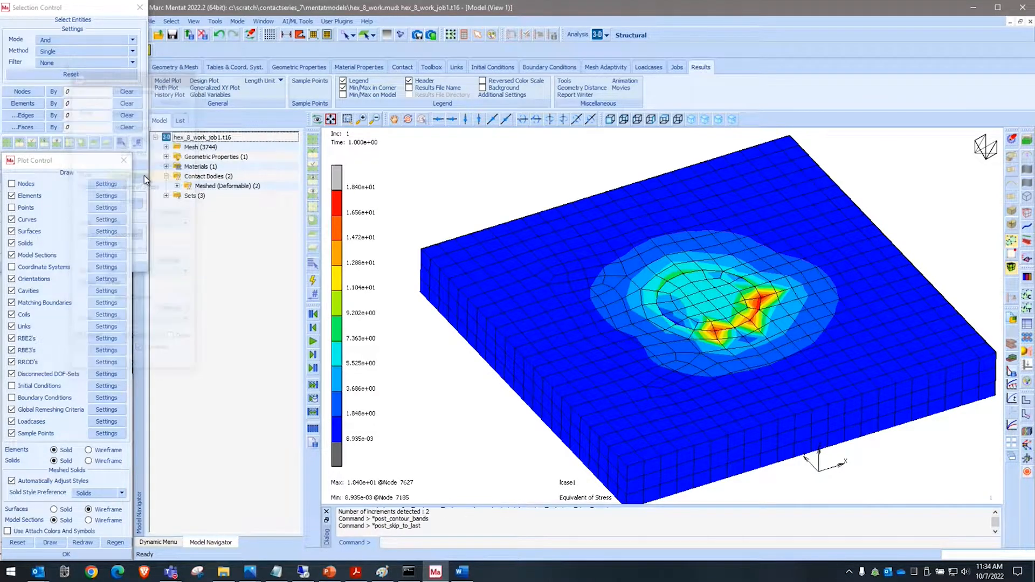
left_click(203, 34)
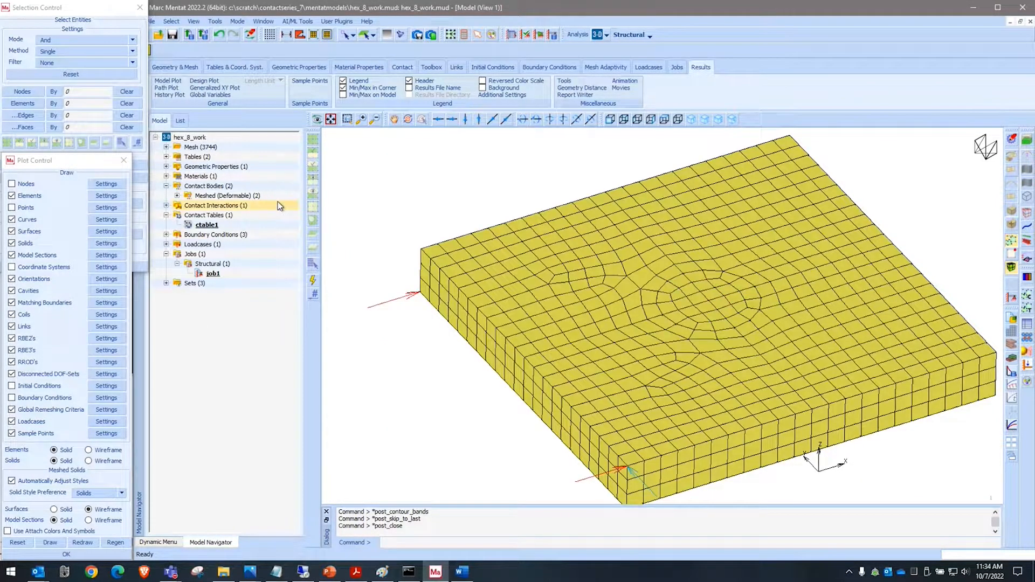
Enable stress-free projection onto the contact surface at start of analysis in the Plate–Pin pair's Touching interaction.
double_click(207, 225)
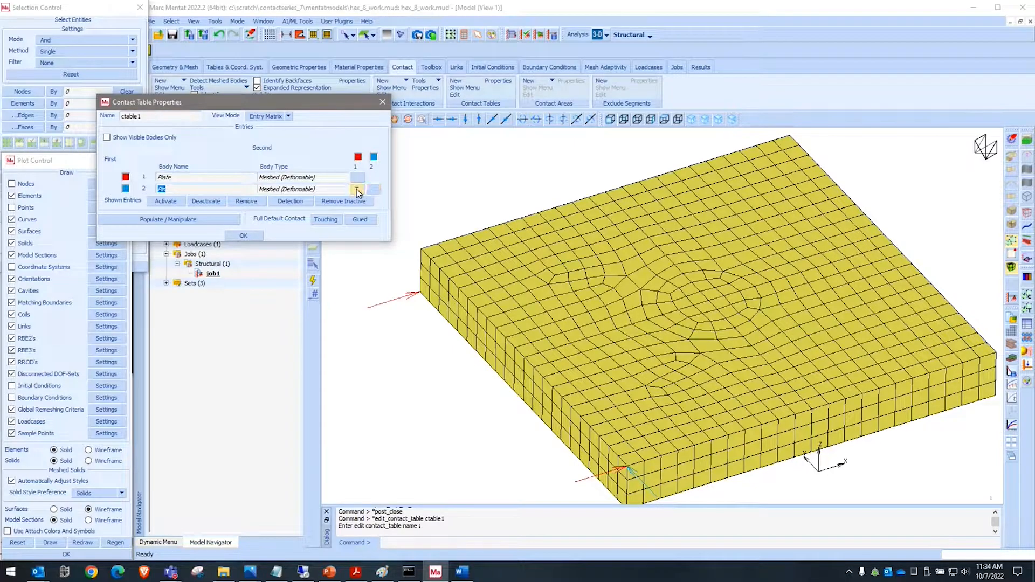
left_click(357, 189)
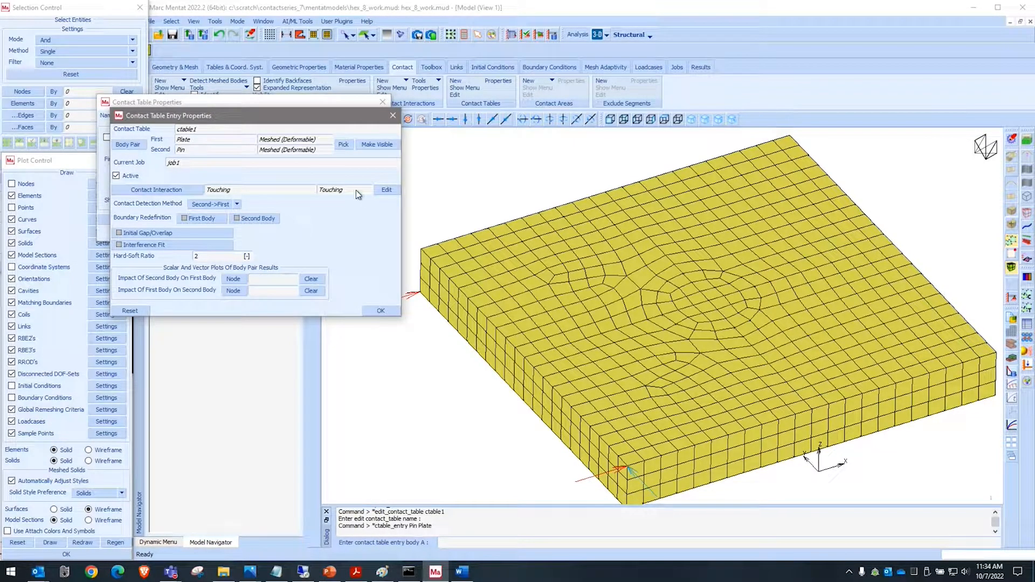
left_click(386, 189)
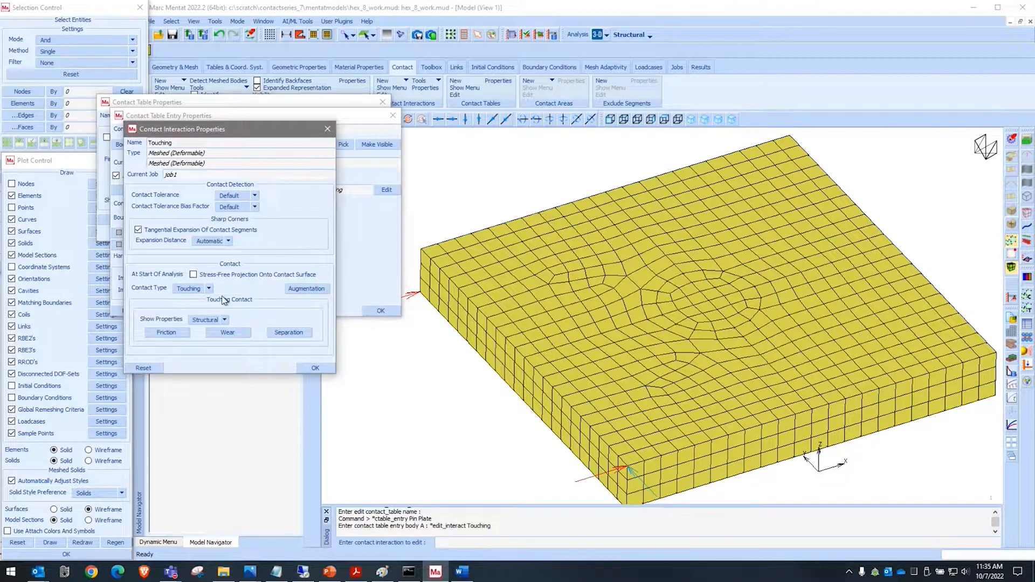
left_click(204, 276)
right_click(282, 254)
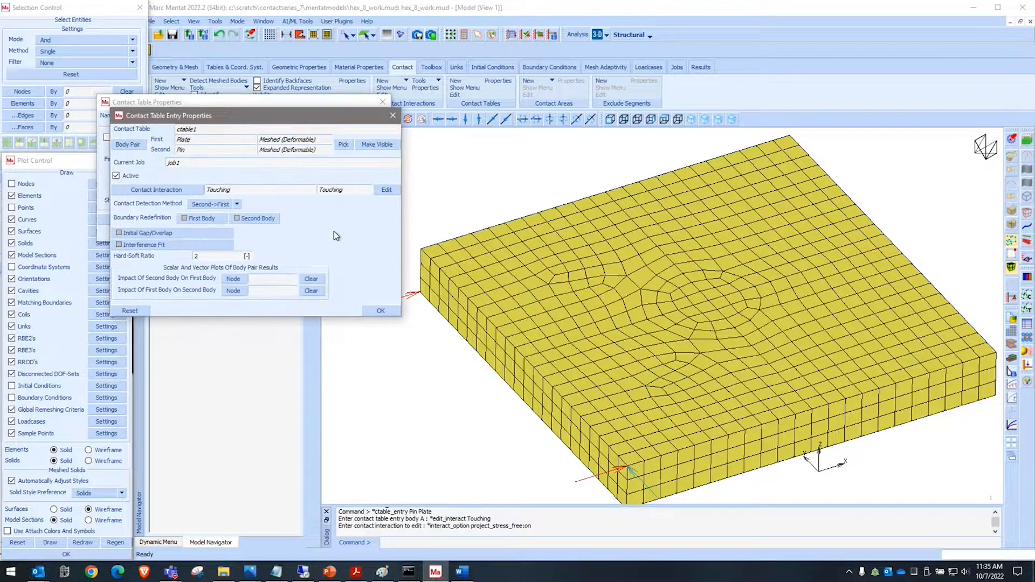
right_click(283, 254)
right_click(290, 232)
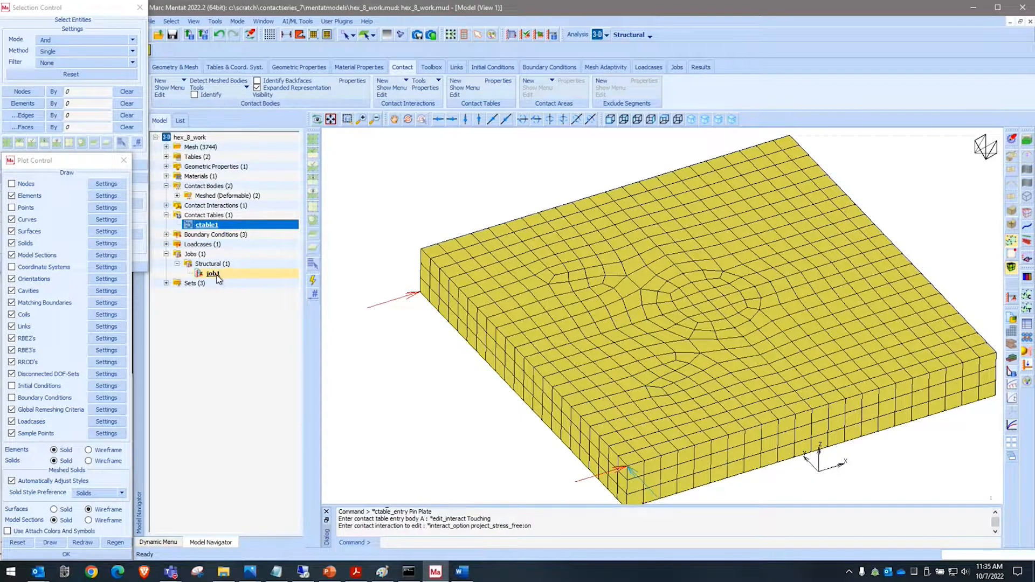
Open the run settings of job1 from its properties and submit the job again.
double_click(213, 274)
left_click(371, 497)
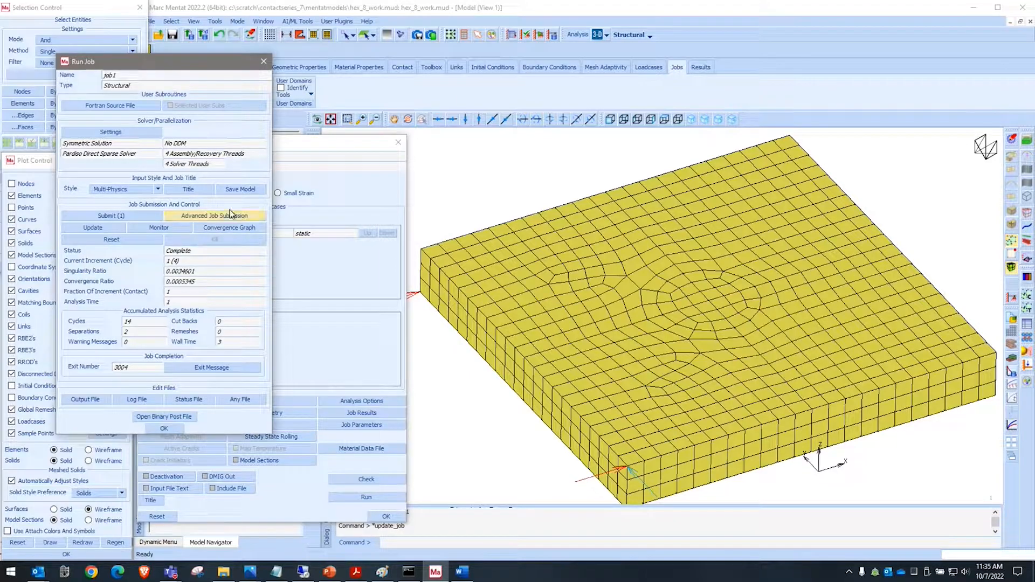
left_click(124, 217)
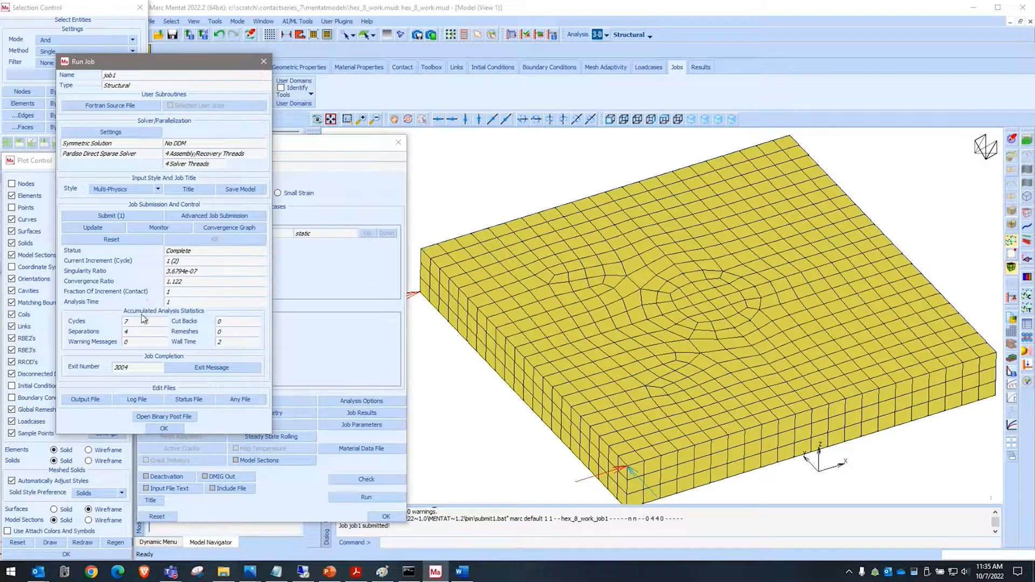
Plot Equivalent of Stress as contour bands at the next increment, examine the pin region, and close the results file.
left_click(172, 417)
left_click(312, 355)
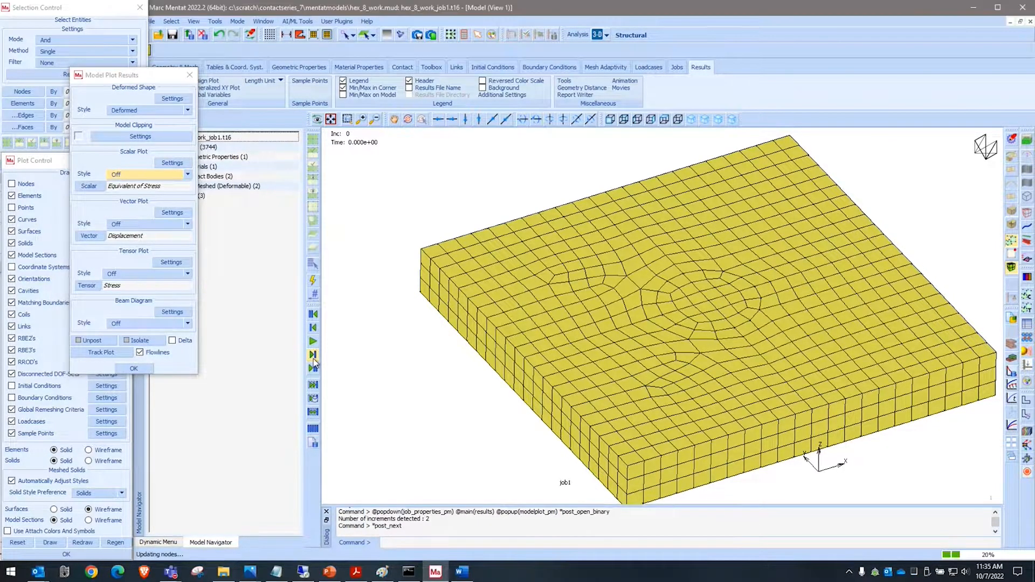
left_click(149, 174)
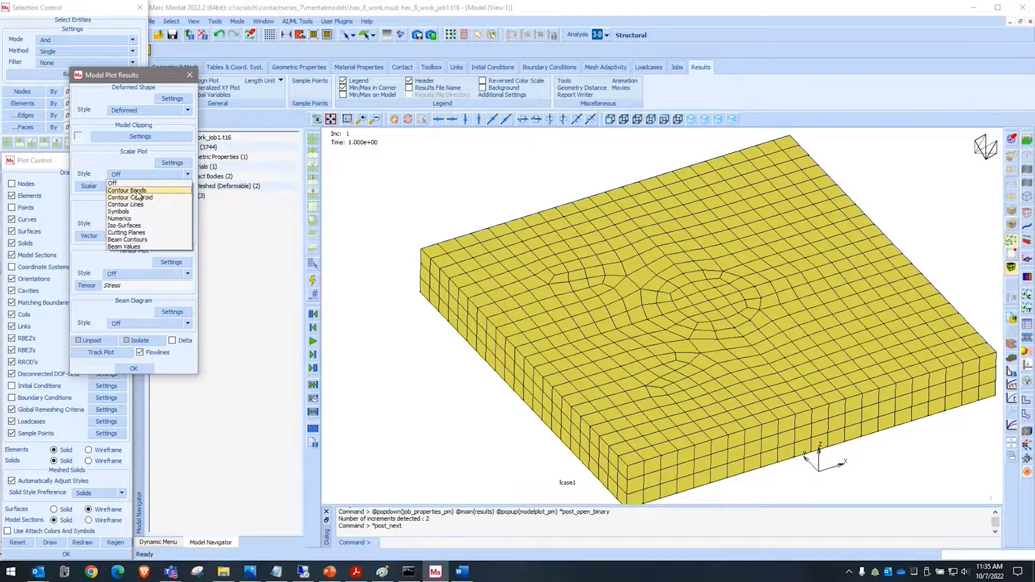
left_click(132, 190)
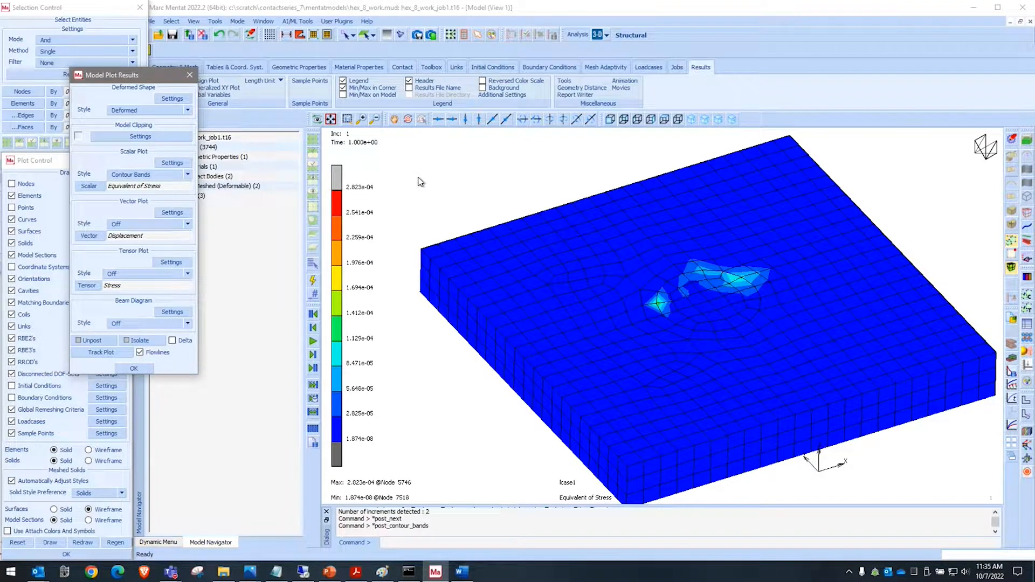
scroll(744, 286, "up", 5)
scroll(741, 280, "up", 1)
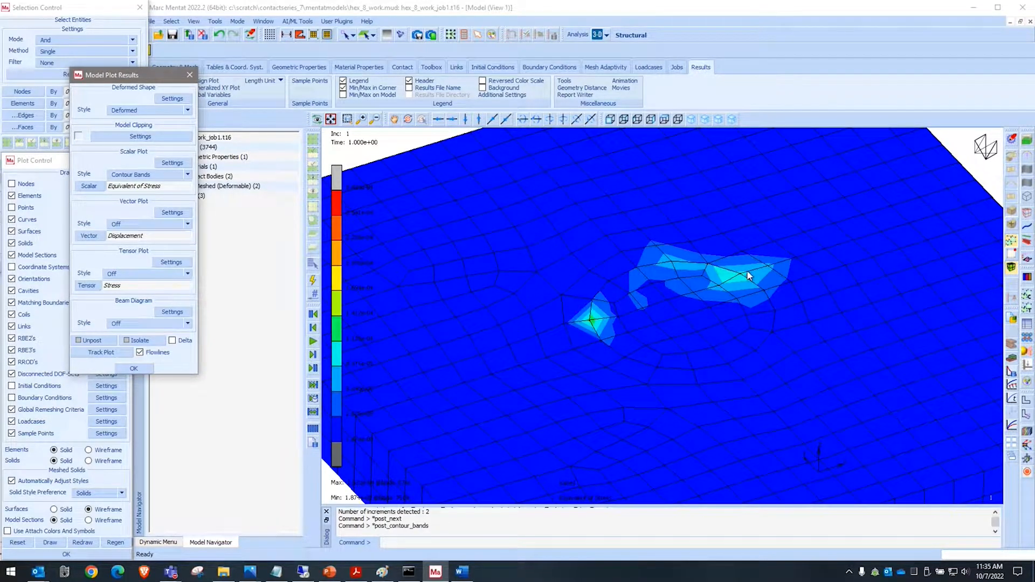
left_click(203, 34)
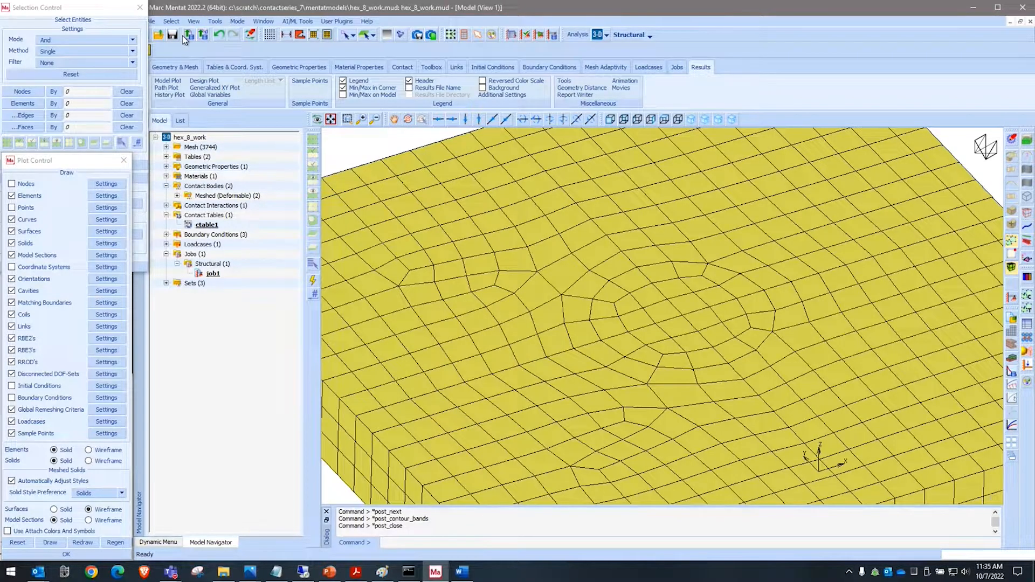
scroll(737, 245, "down", 3)
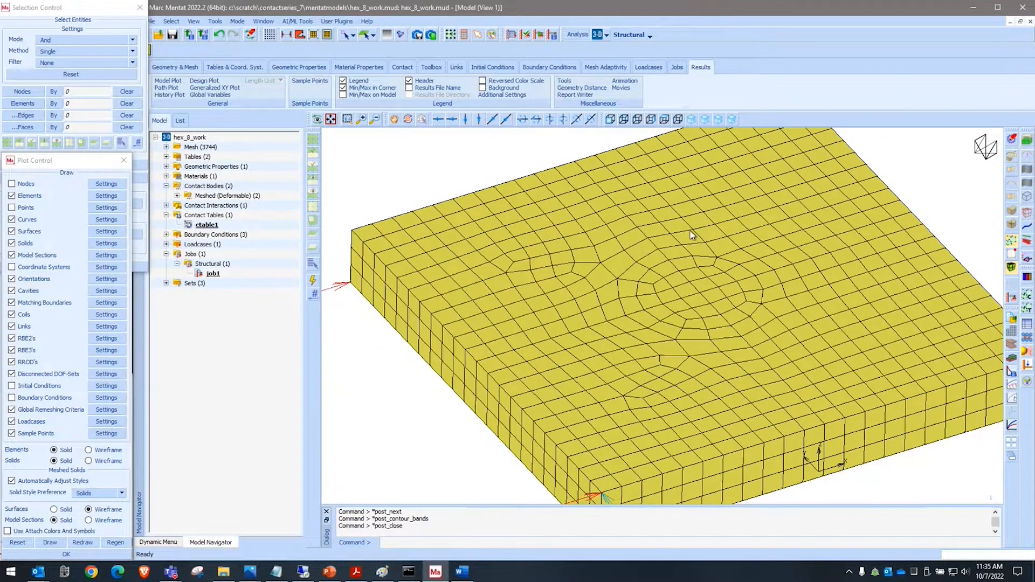
Disable stress-free projection onto the contact surface in the Plate–Pin pair's Touching interaction of ctable1 and close the contact table.
double_click(209, 225)
left_click(360, 192)
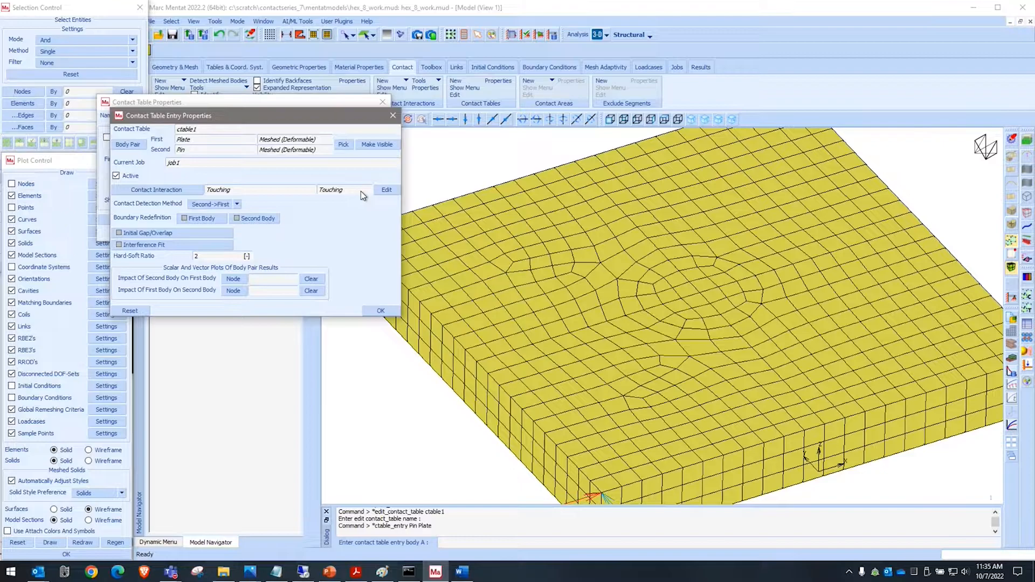
left_click(391, 190)
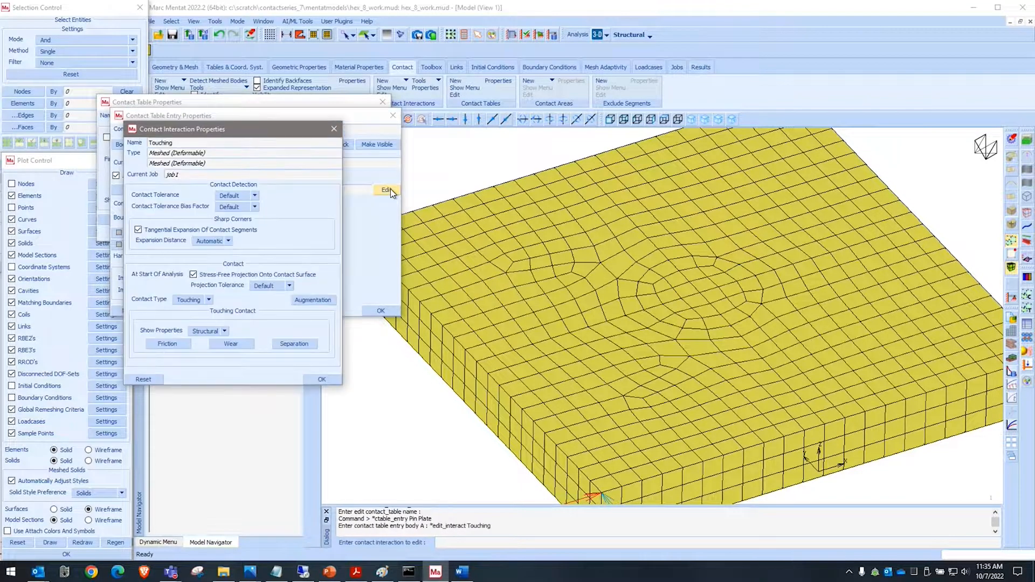
left_click(224, 278)
left_click(322, 379)
left_click(381, 310)
left_click(346, 219)
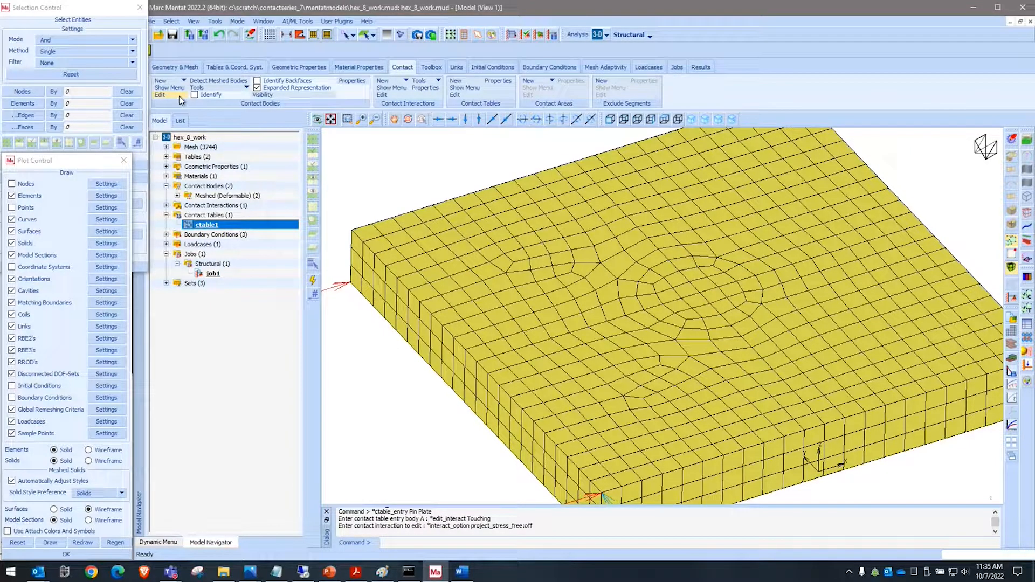
Select all entities of the Pin contact body.
left_click(114, 95)
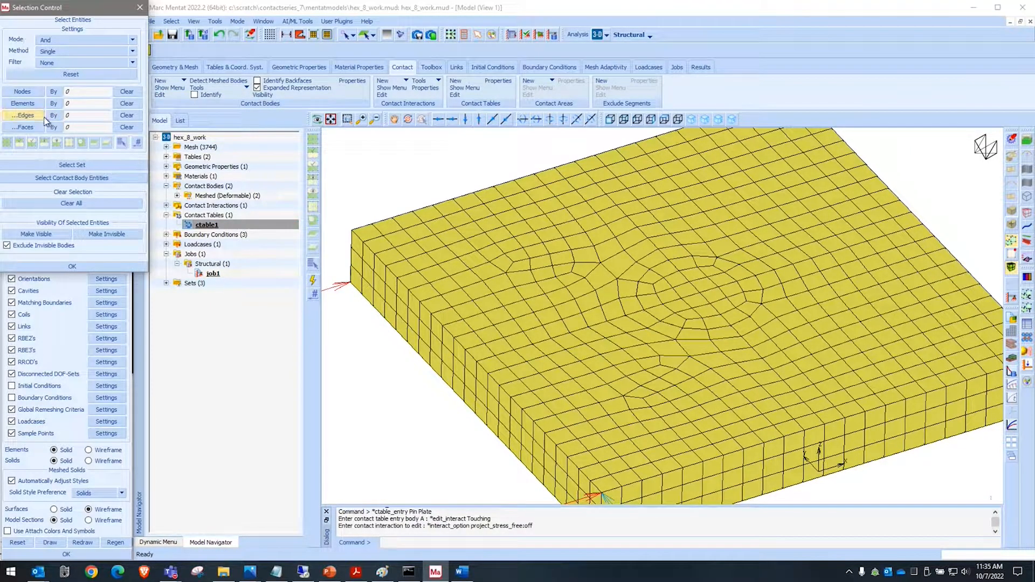
left_click(79, 180)
left_click(80, 103)
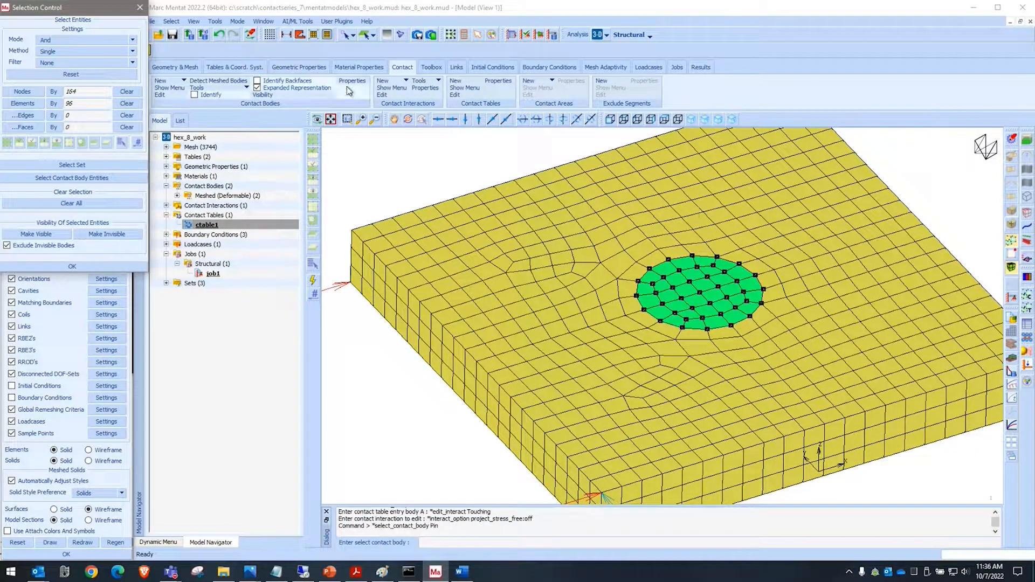
Set up a Move operation for nodes in Scale mode with X and Y scale factors of 1.002.
left_click(174, 67)
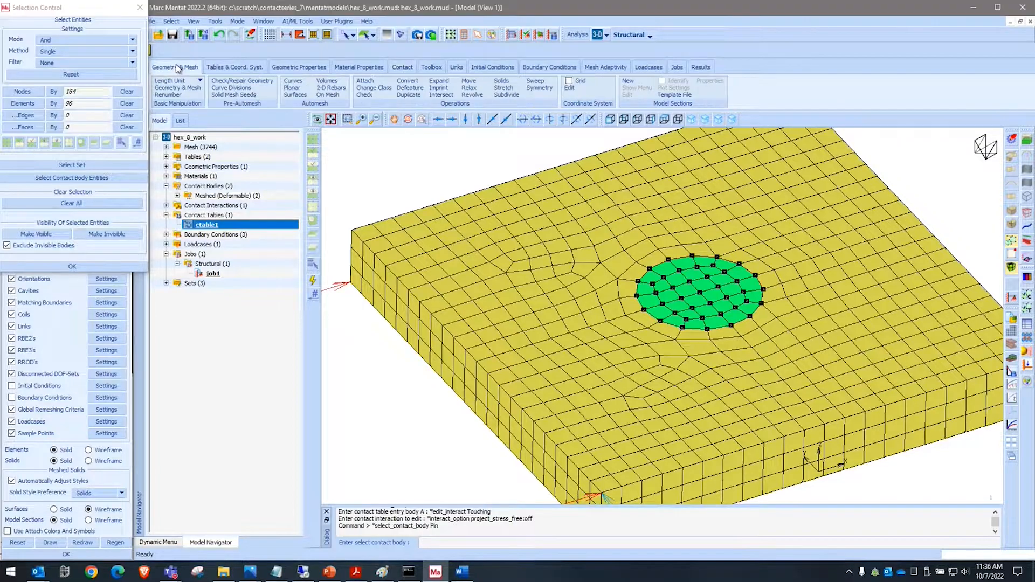
left_click(469, 82)
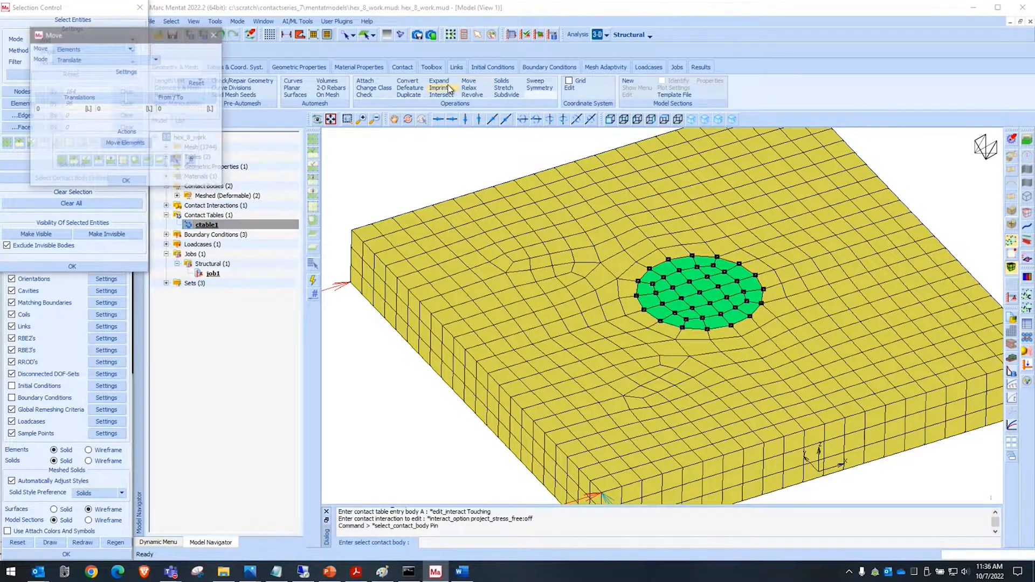
left_click(116, 49)
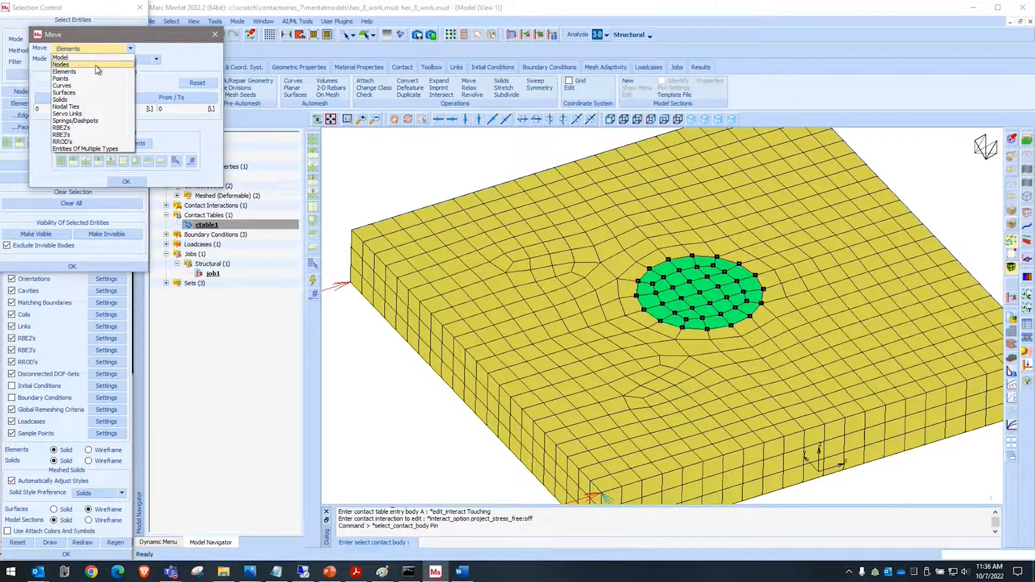
left_click(95, 64)
left_click(121, 59)
left_click(114, 82)
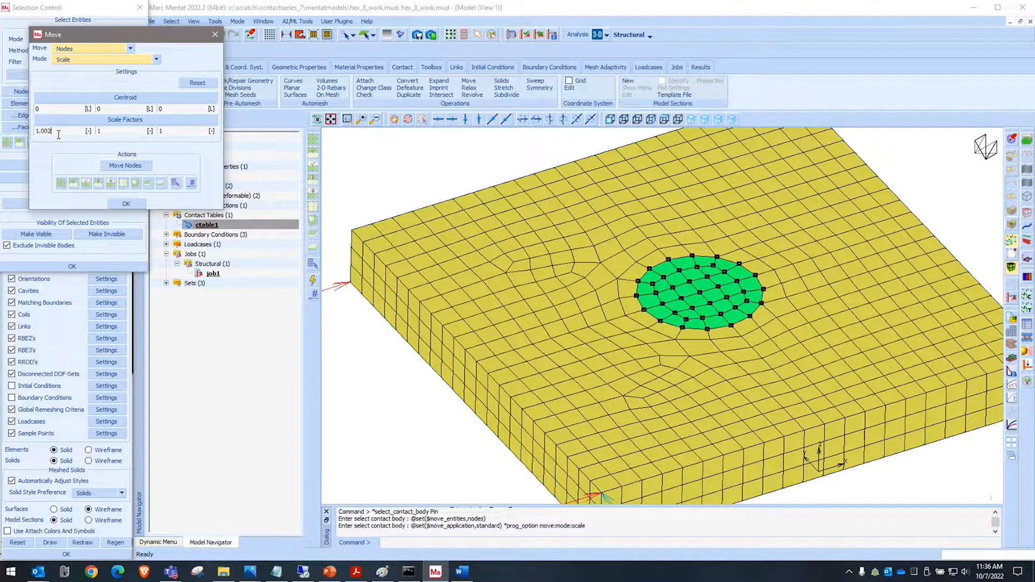
left_click(122, 132)
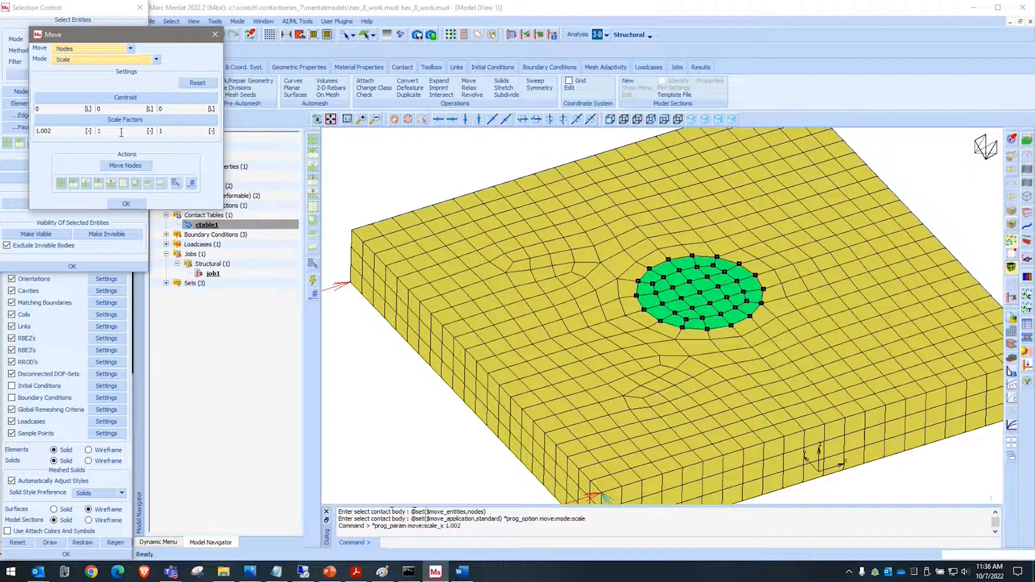
type("1.002")
key("Return")
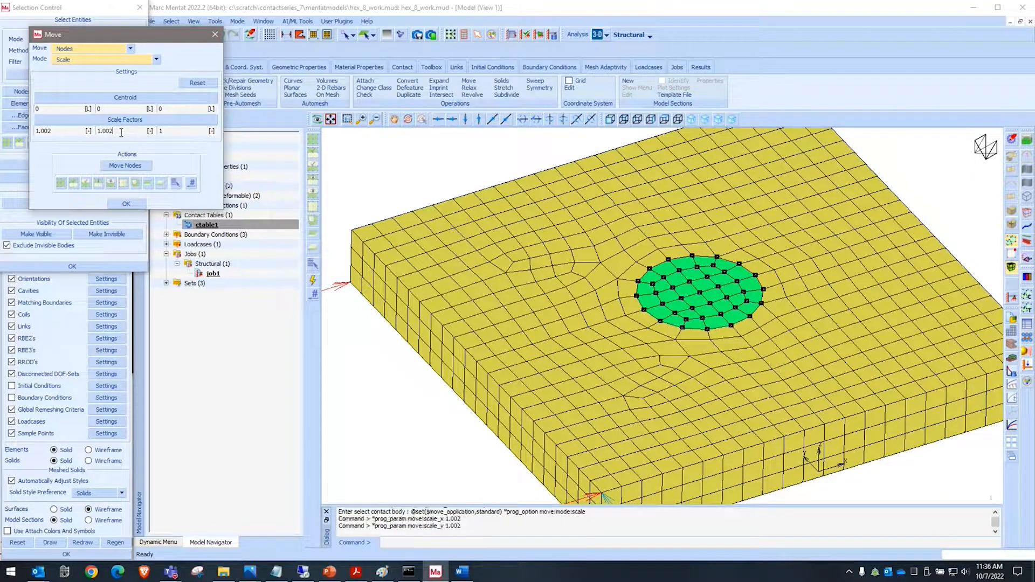
Scale all selected pin nodes with the move settings and clear the node and element selections.
left_click(108, 166)
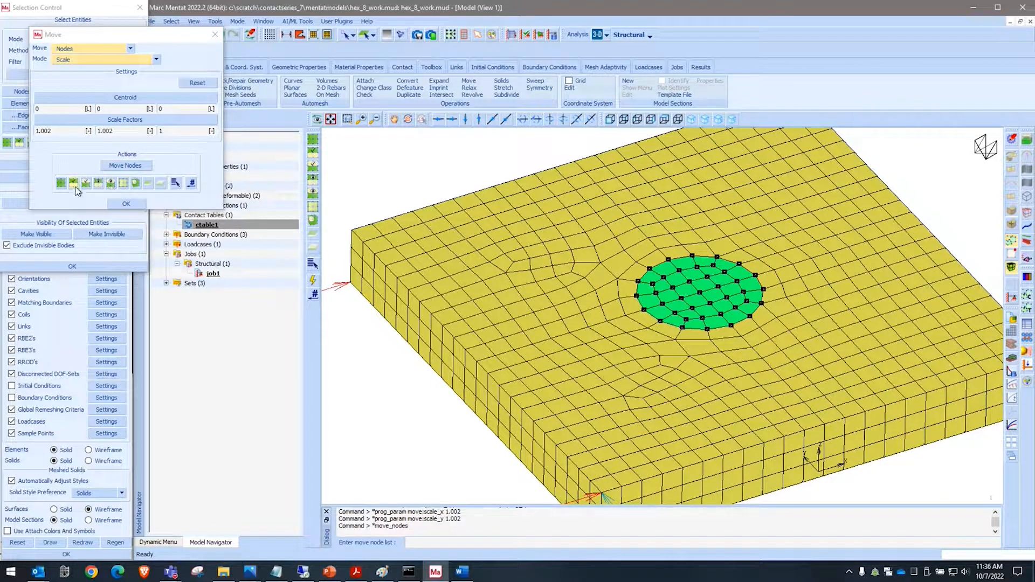
left_click(111, 184)
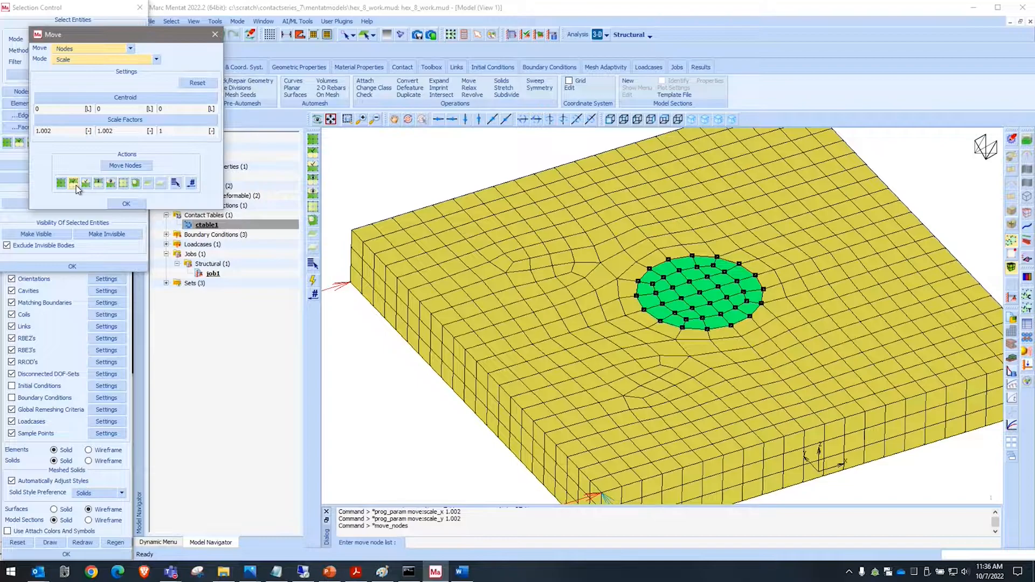
left_click(126, 204)
left_click(127, 103)
left_click(131, 92)
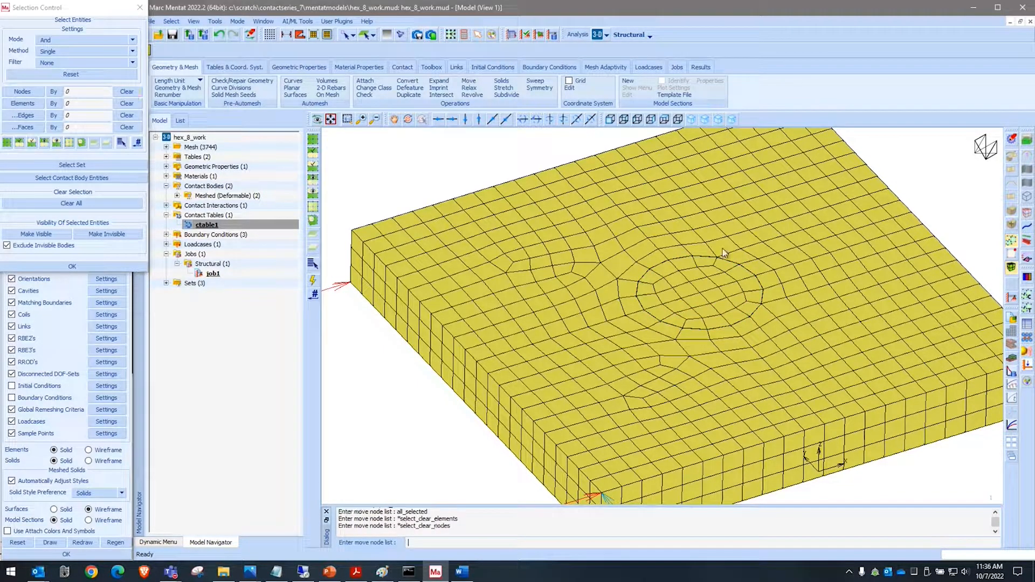
Measure the distance between the neighbouring pin and plate nodes at the pin's rim, and close the selection settings.
scroll(703, 260, "up", 10)
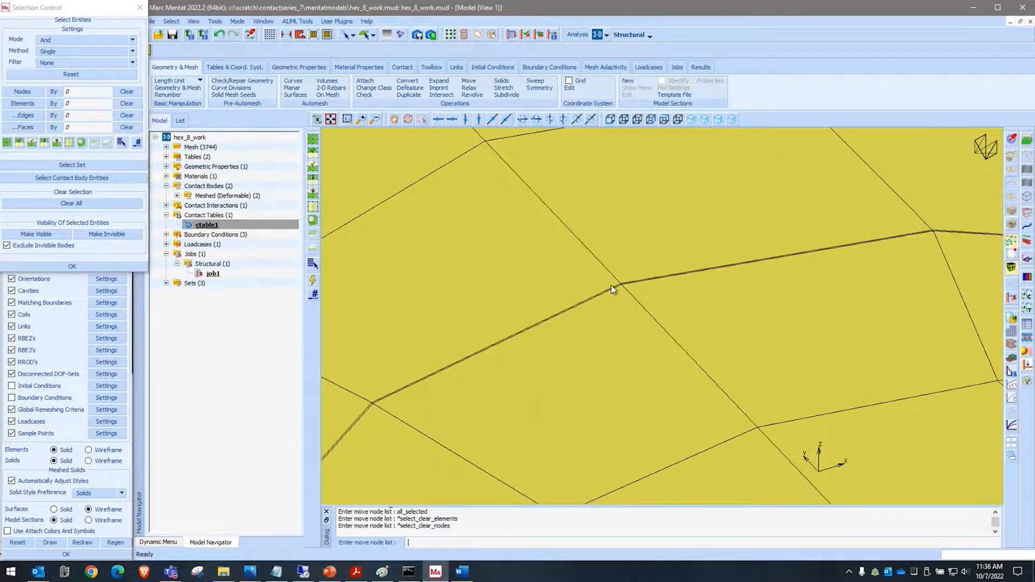
scroll(625, 278, "up", 2)
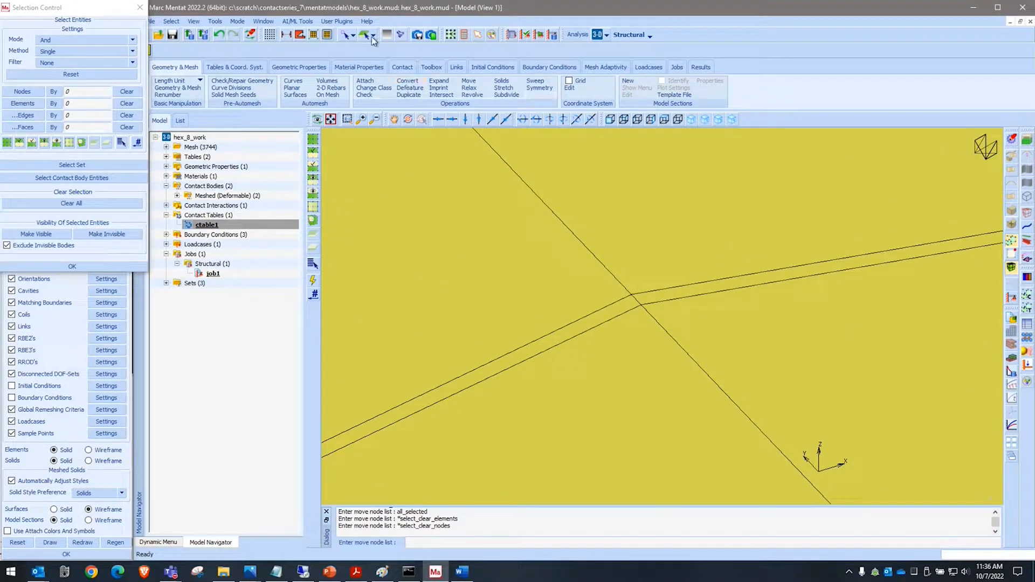
scroll(618, 289, "up", 3)
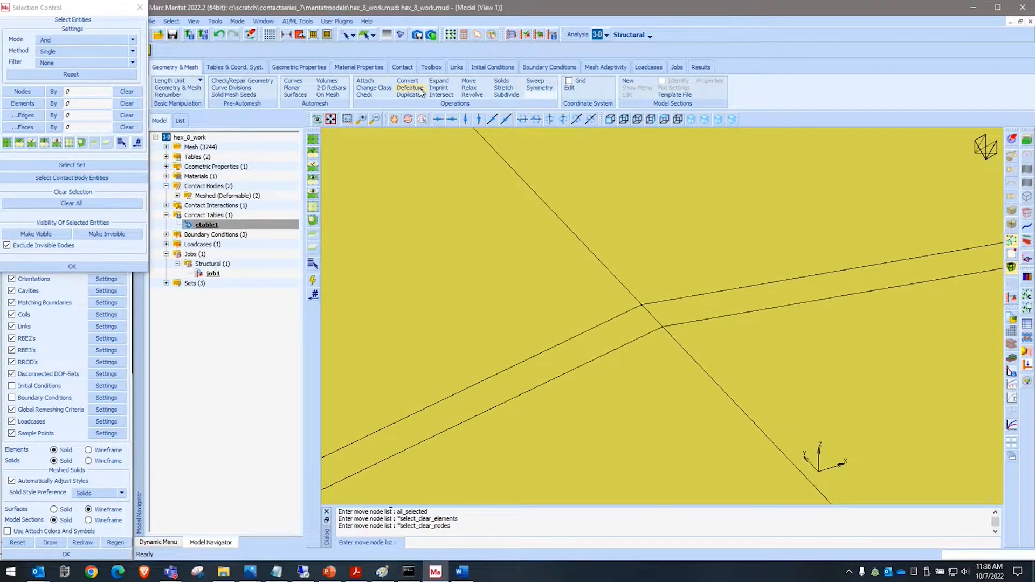
left_click(286, 34)
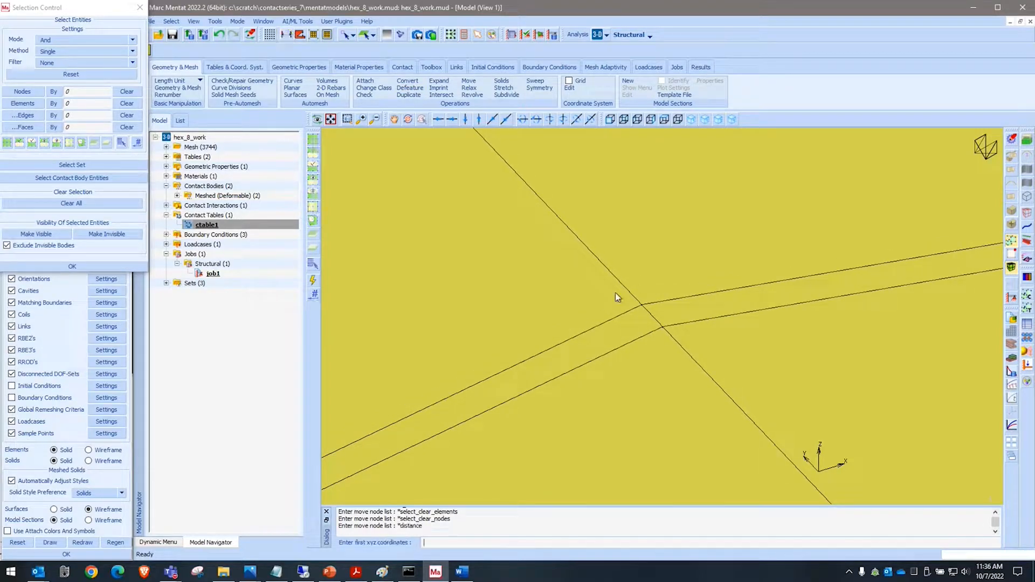
left_click(641, 306)
left_click(663, 327)
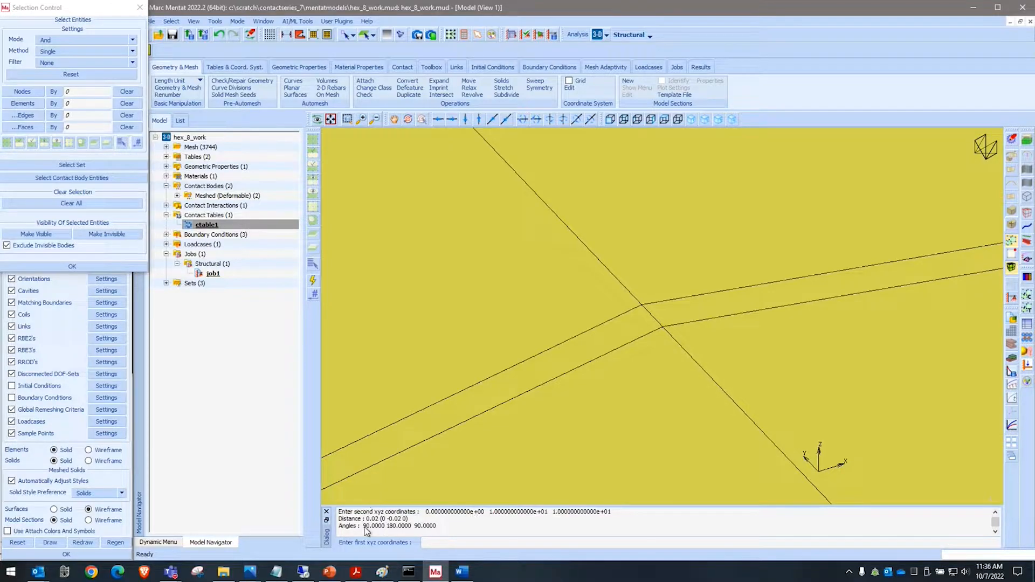
scroll(652, 216, "down", 3)
scroll(649, 280, "down", 10)
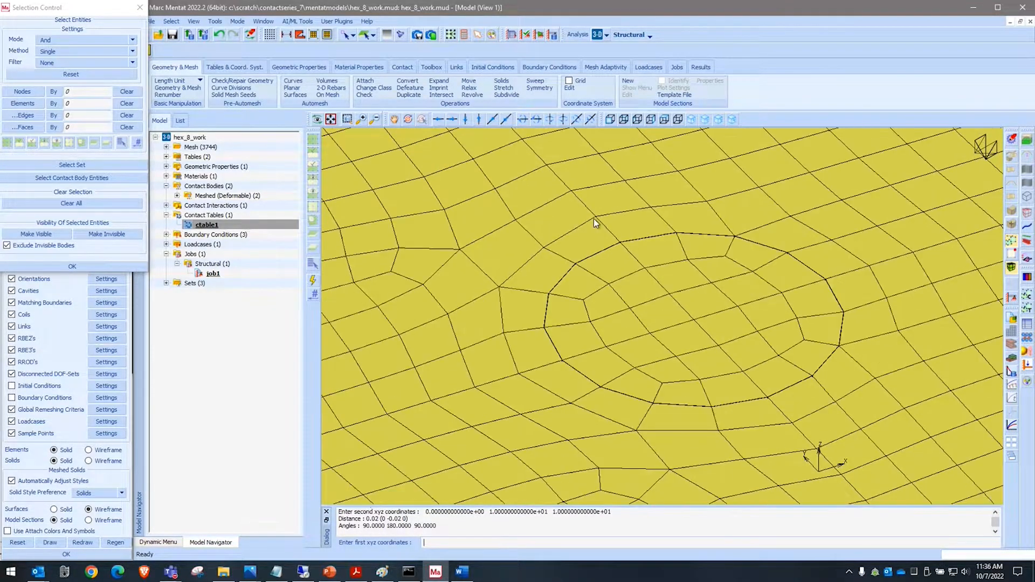
scroll(598, 223, "down", 2)
left_click(104, 203)
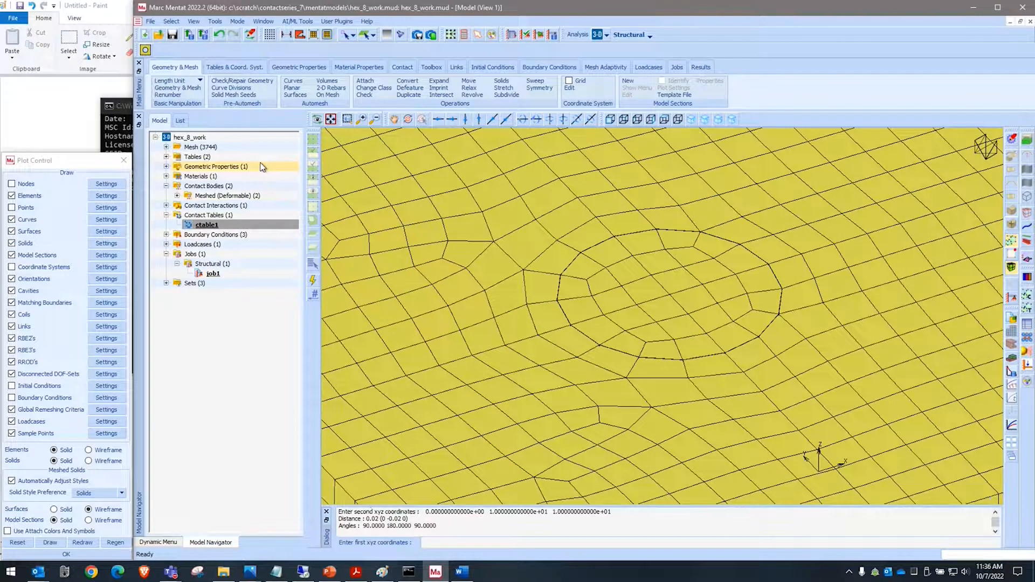
Open the run settings of job1, save the model, and submit the job.
right_click(216, 274)
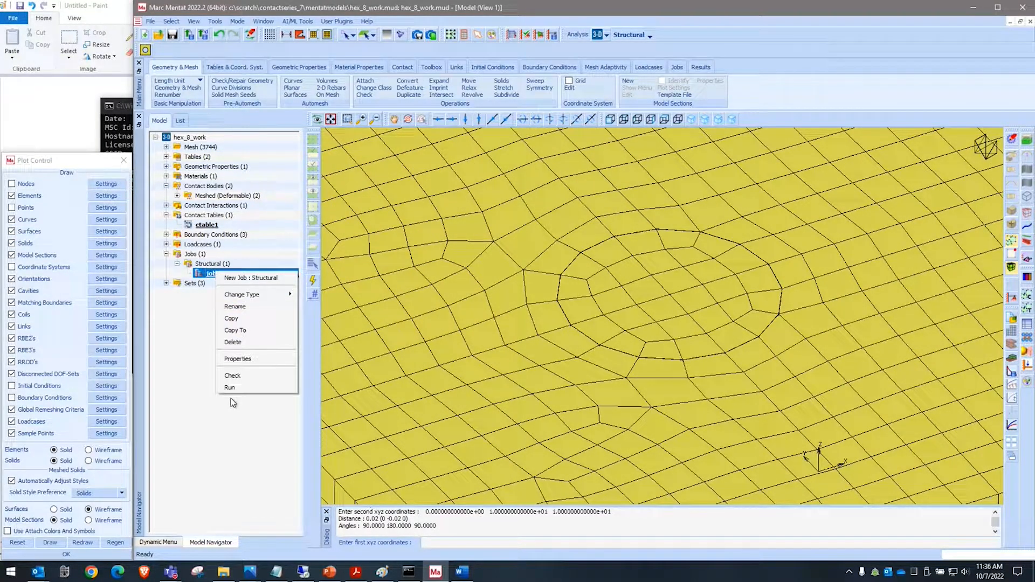
left_click(229, 387)
left_click(241, 189)
left_click(118, 215)
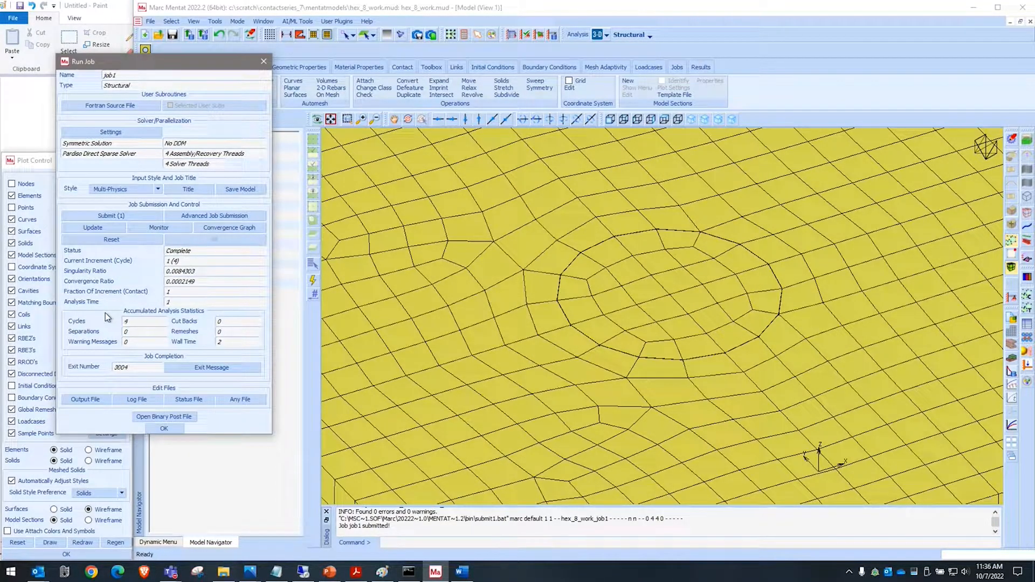
Open the binary post file and plot Equivalent of Stress as contour bands at the next increment.
left_click(178, 416)
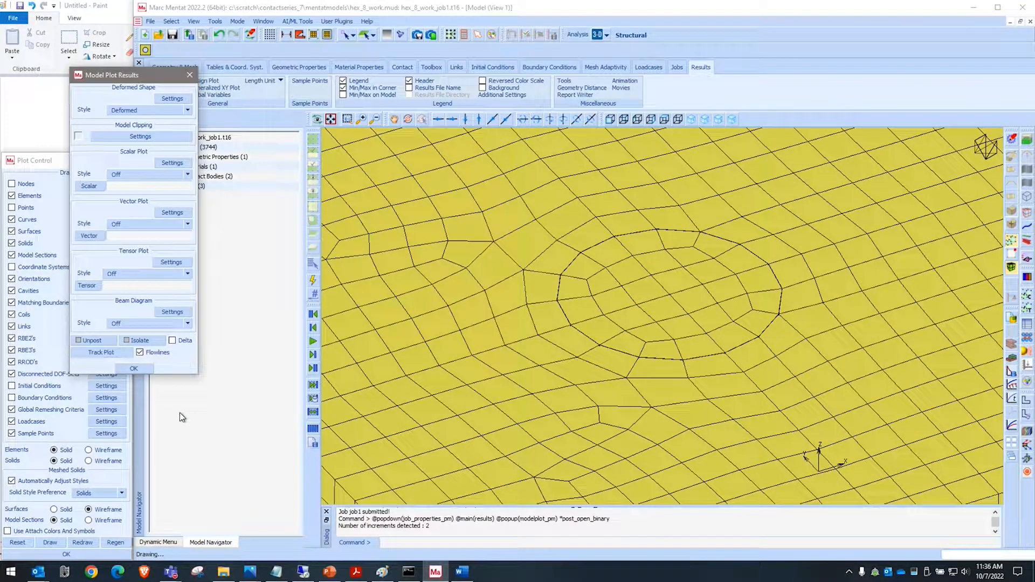
left_click(144, 175)
left_click(141, 186)
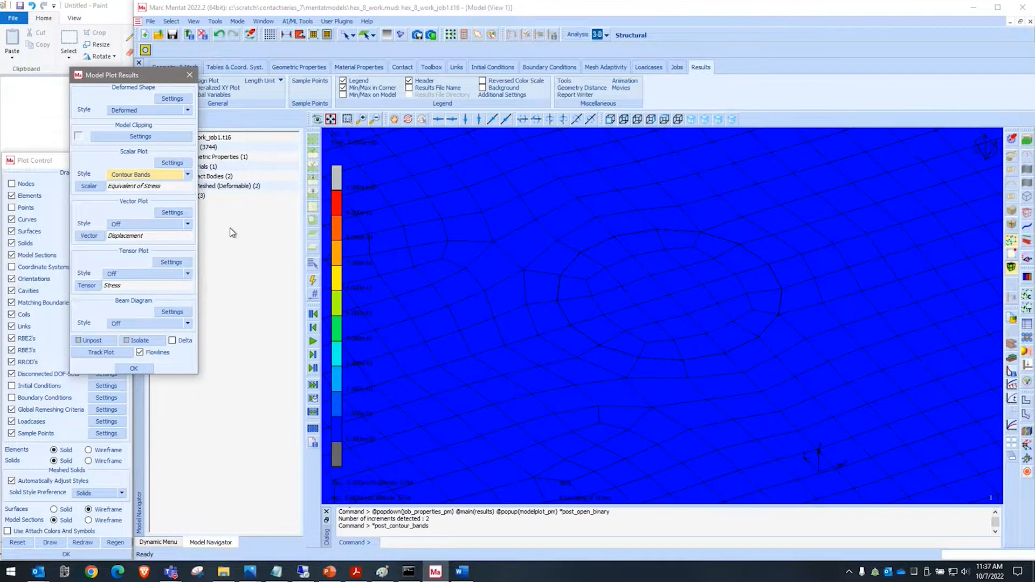
left_click(313, 355)
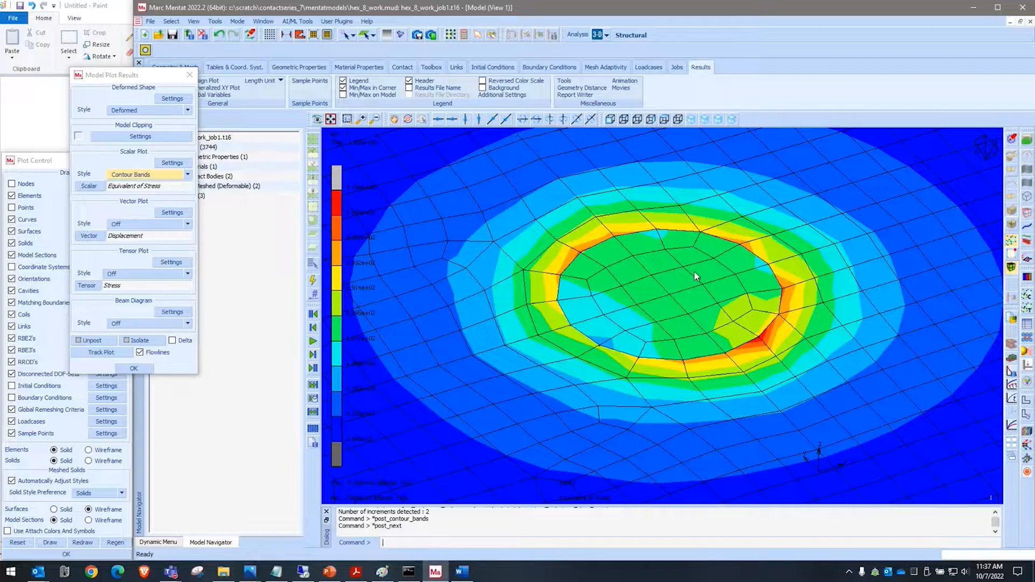
Examine the Equivalent of Stress distribution around the pin's rim and across the whole plate.
scroll(743, 260, "down", 3)
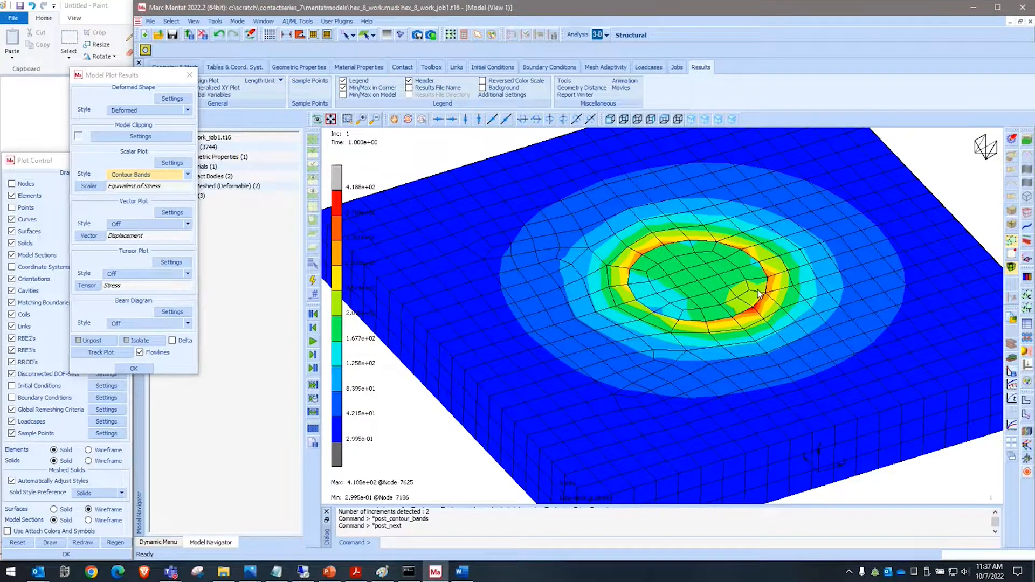
scroll(728, 306, "up", 5)
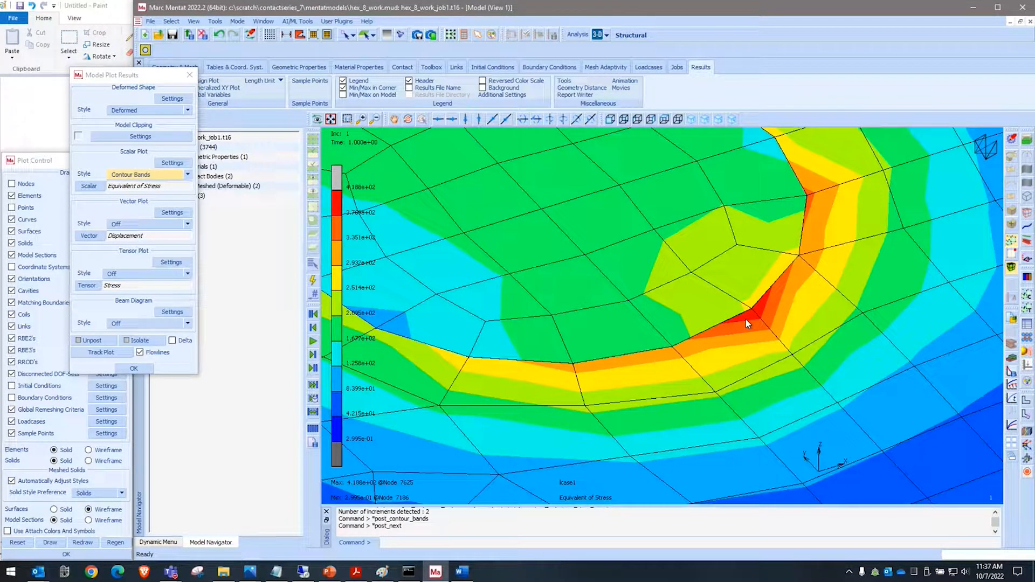
scroll(872, 361, "down", 3)
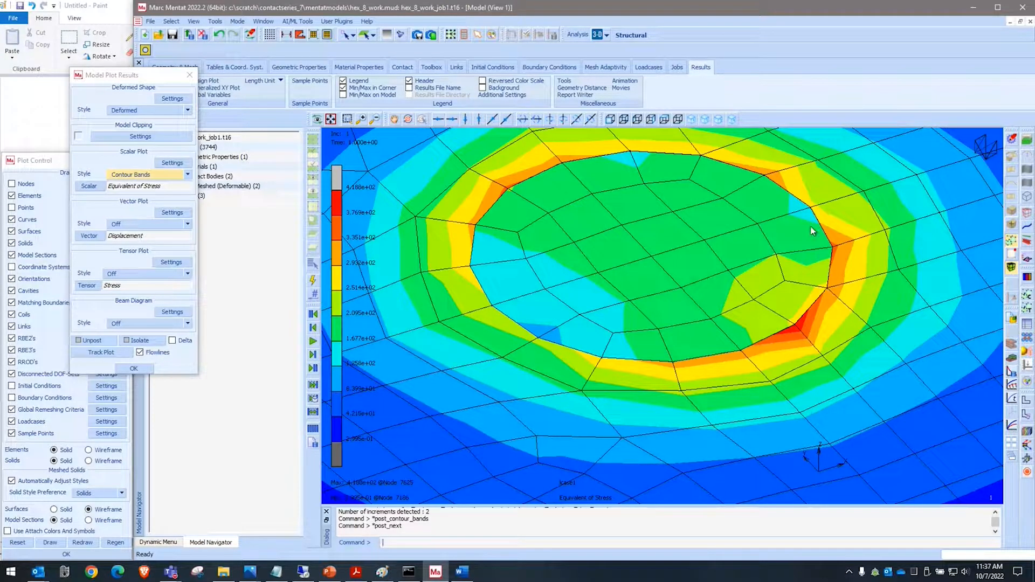
scroll(744, 315, "down", 5)
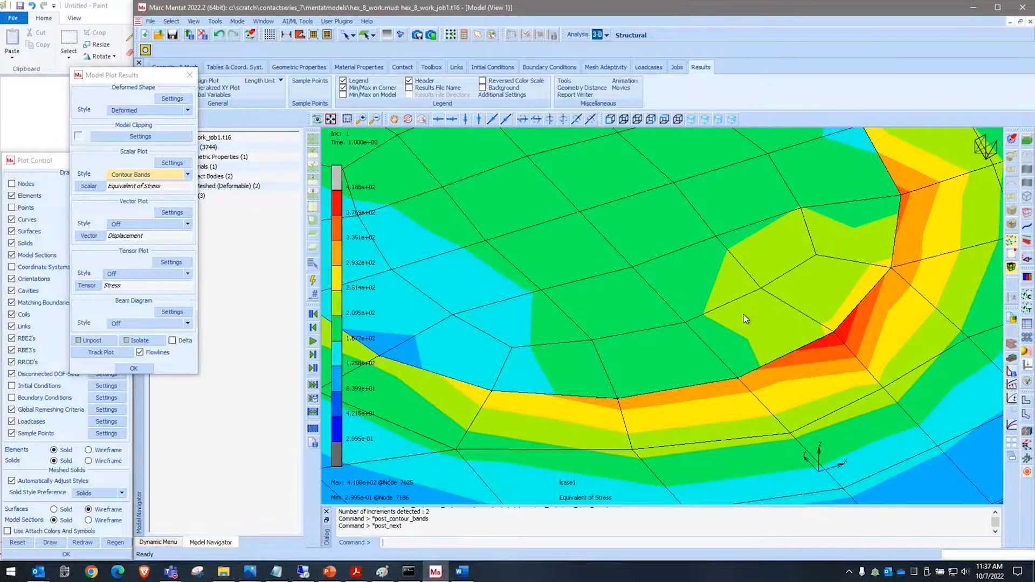
scroll(742, 316, "down", 1)
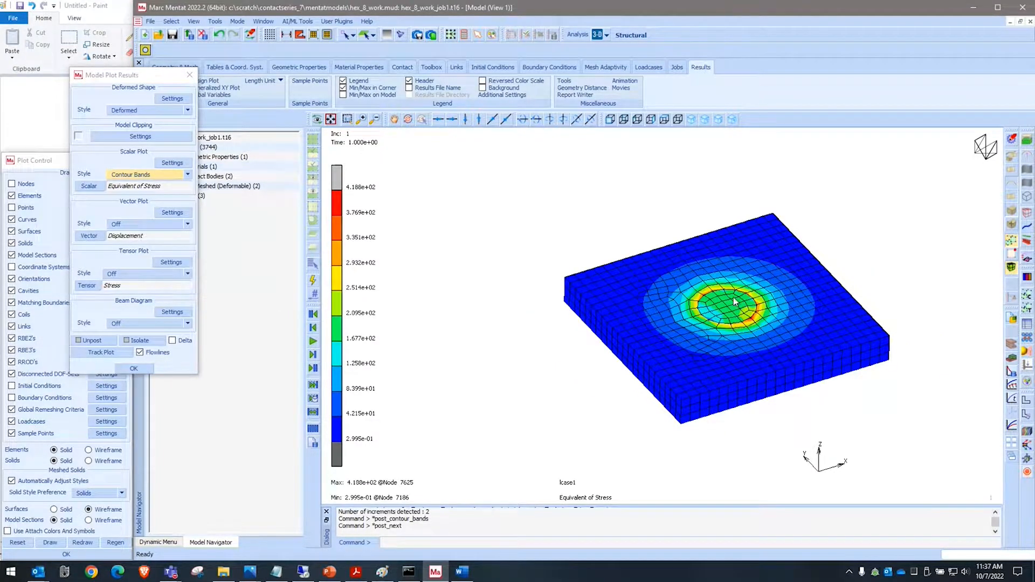
scroll(734, 311, "up", 4)
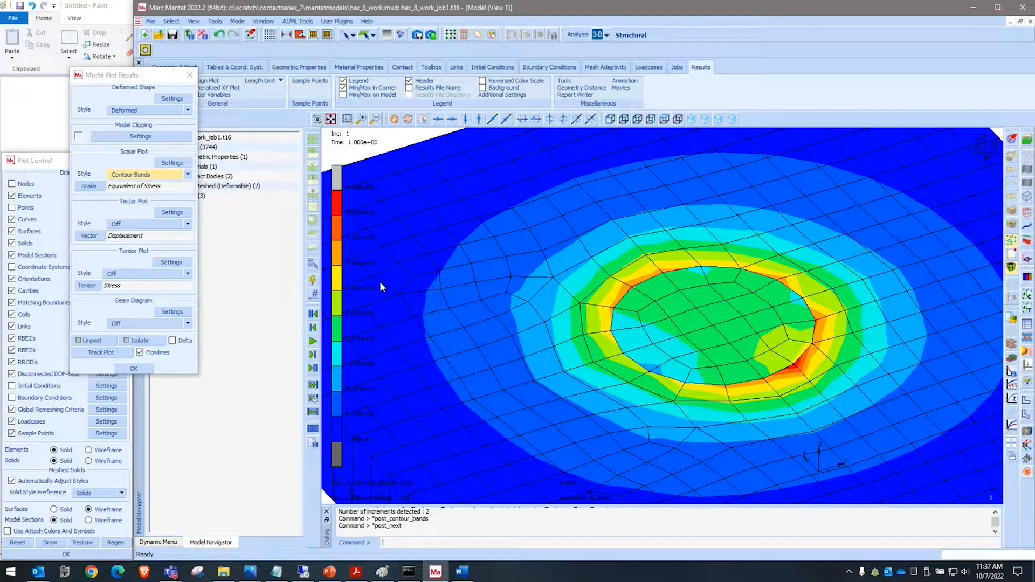
scroll(731, 307, "down", 2)
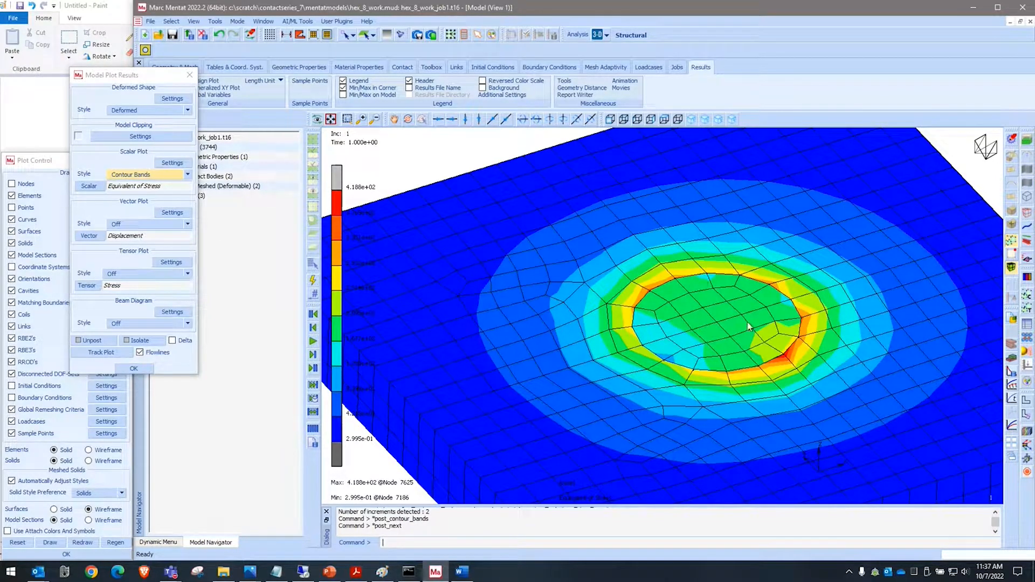
Switch to Snipping Tool, capture the increment header with the upper part of the stress legend, and move the snip window aside.
left_click(198, 572)
left_click(662, 174)
left_click_drag(319, 132, 431, 260)
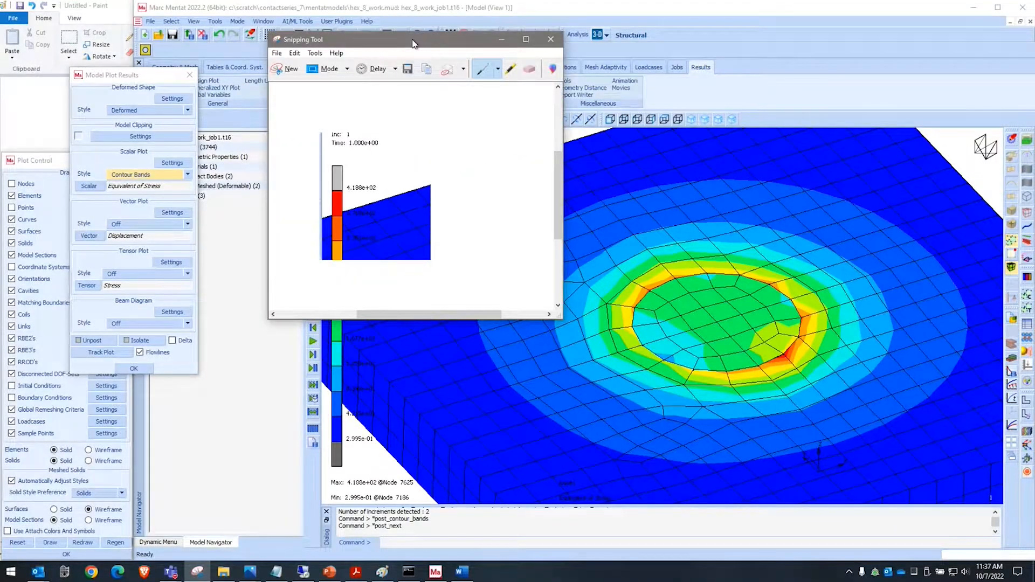
left_click_drag(412, 40, 1, 162)
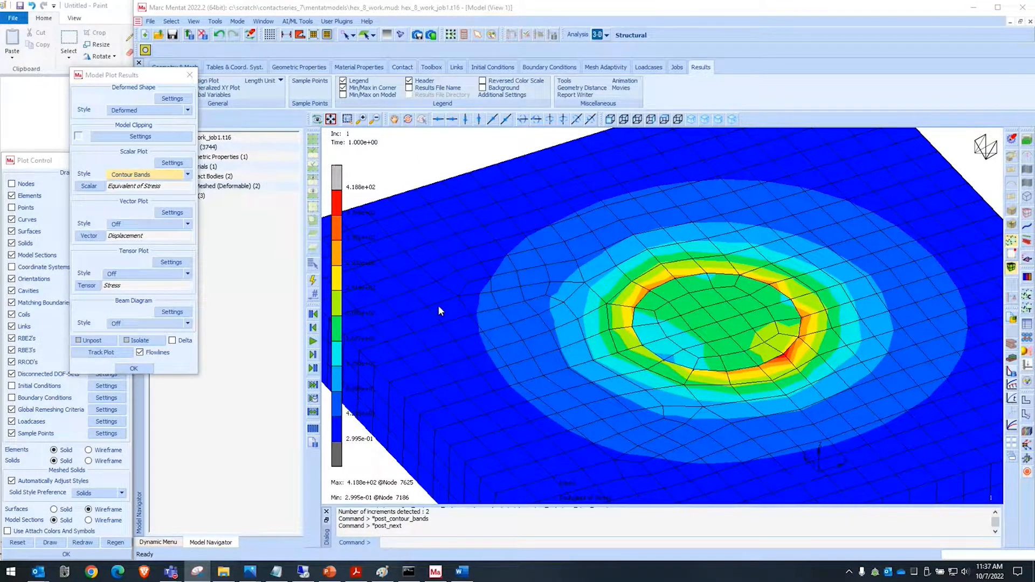
Inspect the Equivalent of Stress peak on the pin's rim up close and close the results file.
right_click(135, 249)
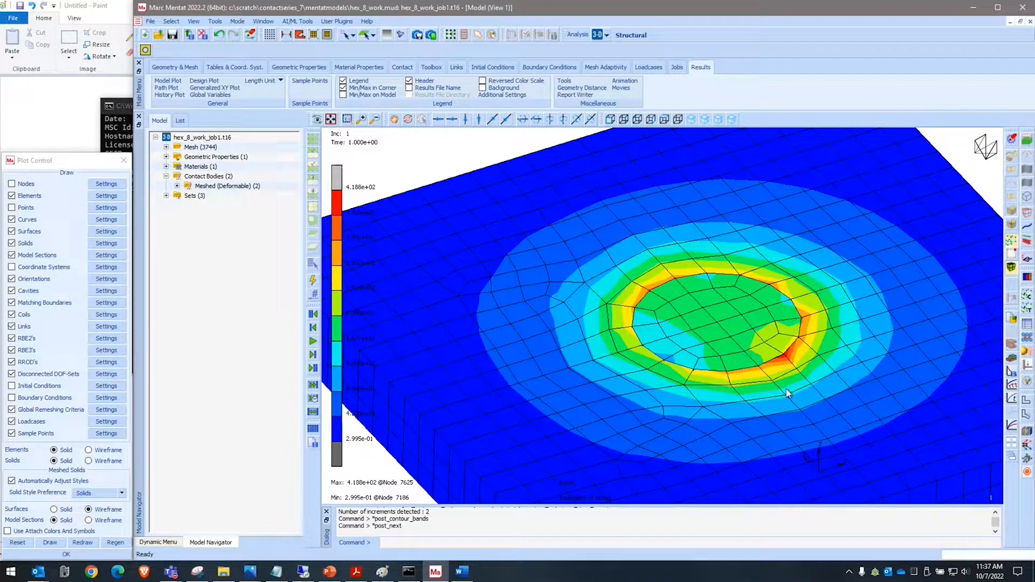
scroll(787, 365, "up", 6)
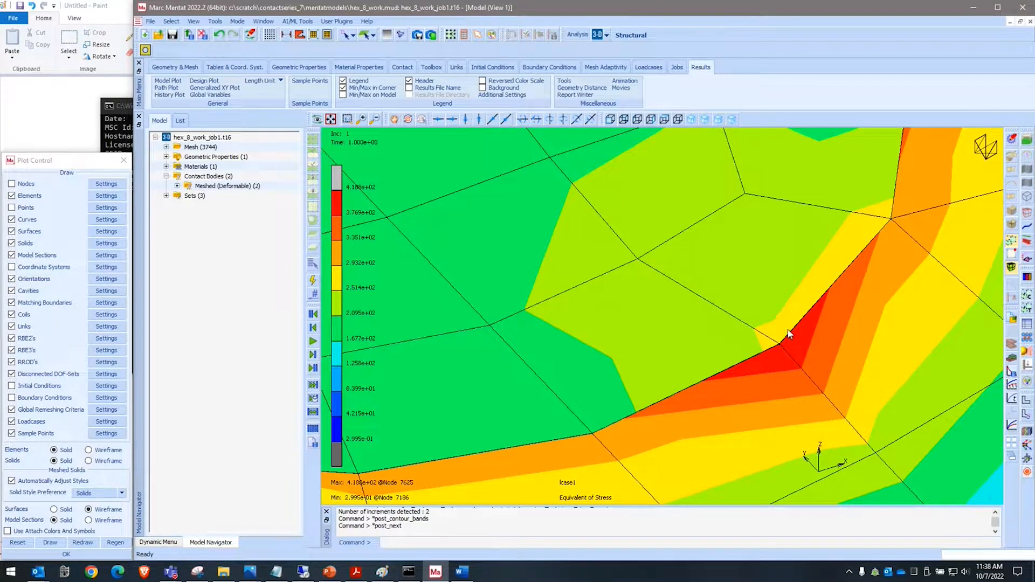
scroll(777, 347, "down", 4)
scroll(801, 345, "down", 2)
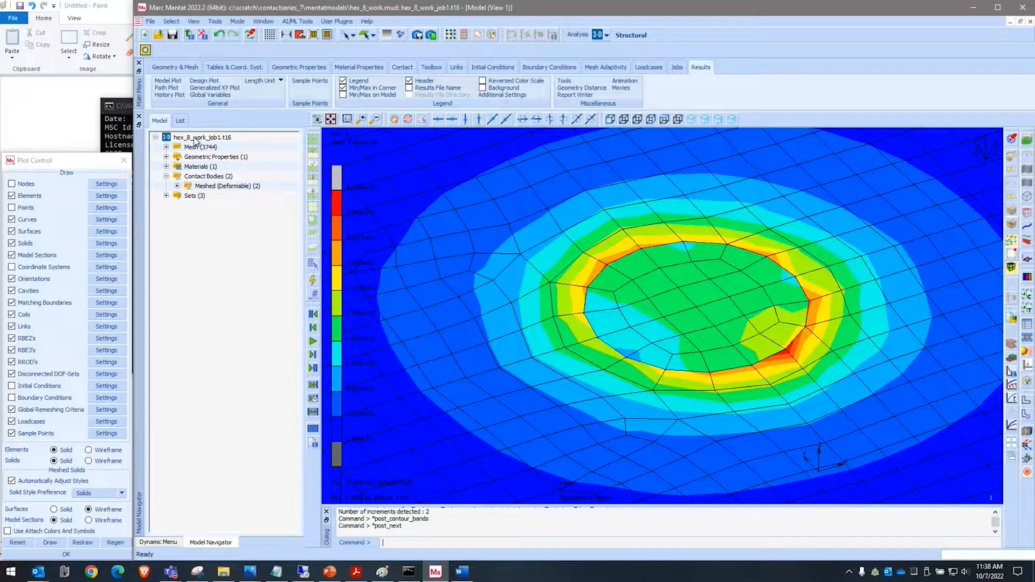
left_click(202, 35)
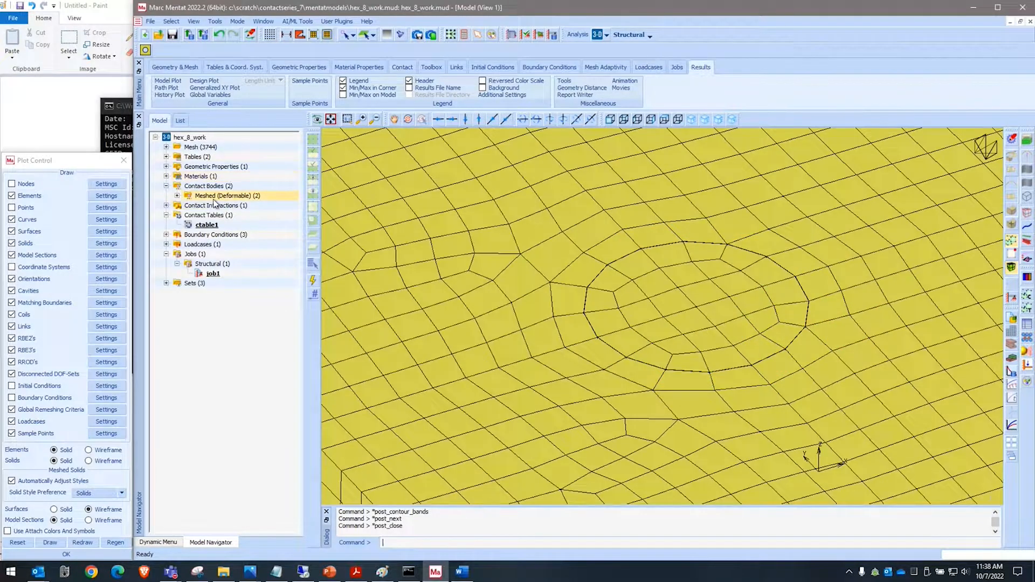
Enable the smoothed boundary description with C0-Continuity for the Plate contact body.
left_click(177, 195)
scroll(674, 265, "down", 3)
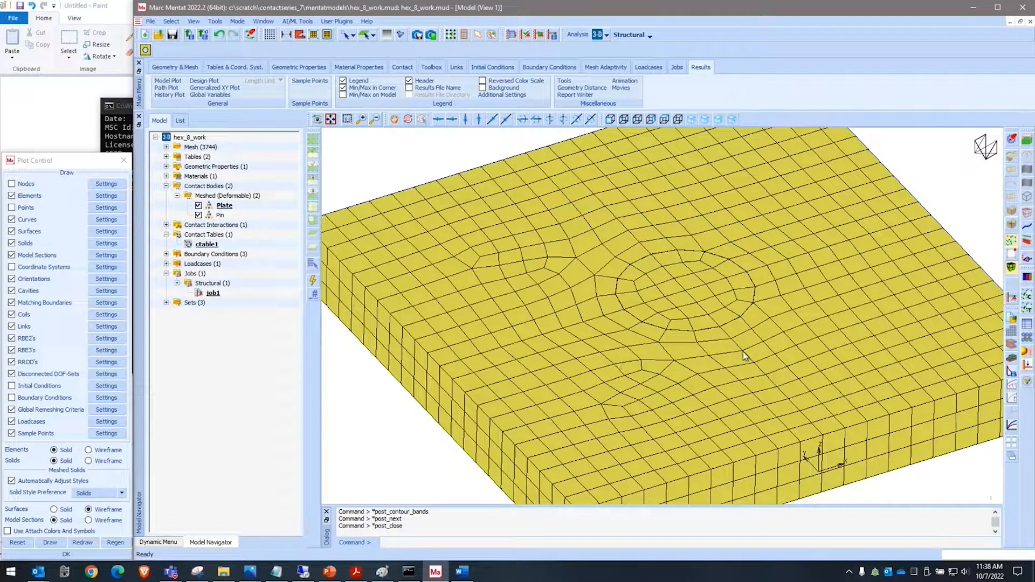
double_click(210, 206)
left_click(84, 207)
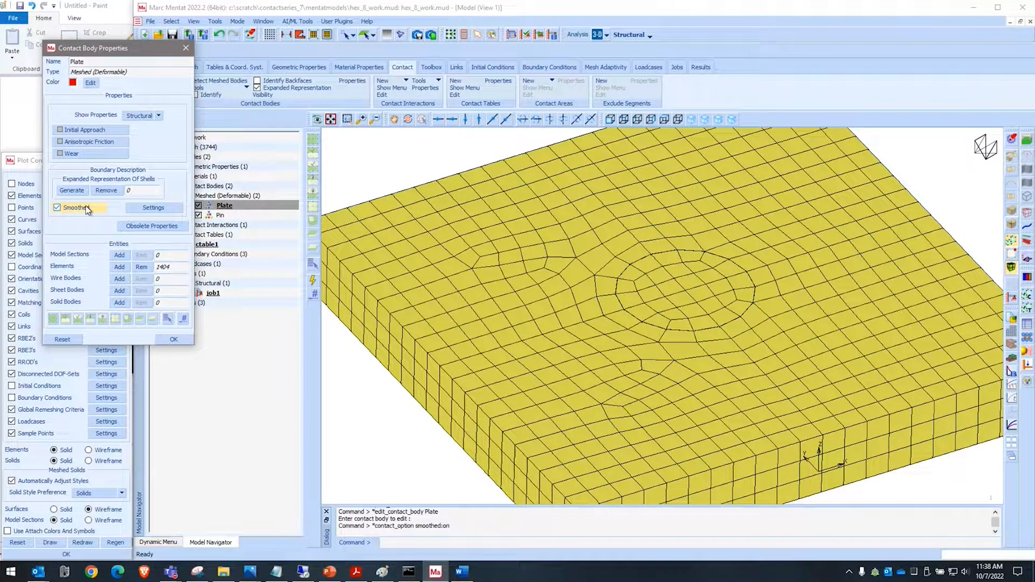
left_click(156, 209)
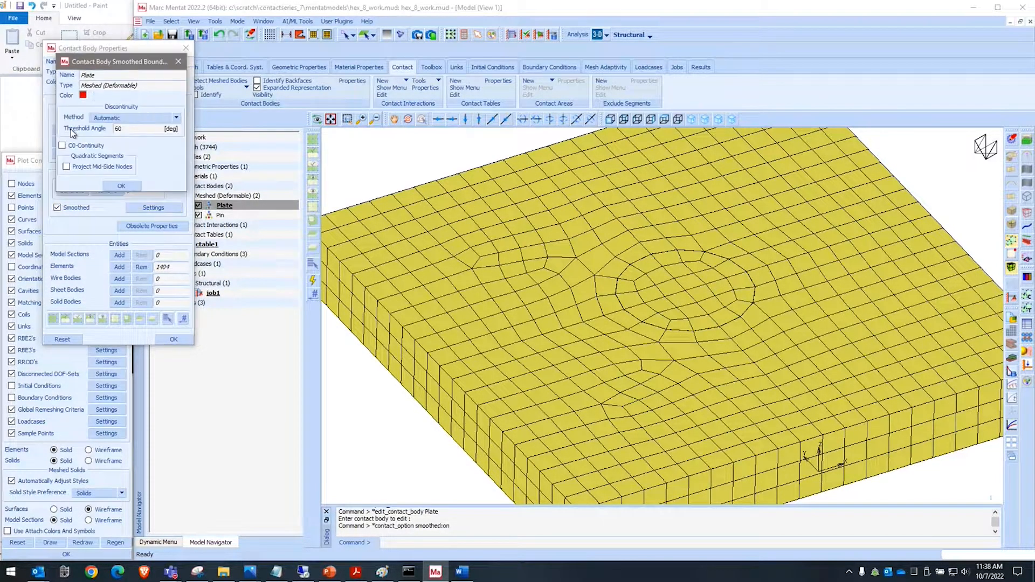
left_click(84, 147)
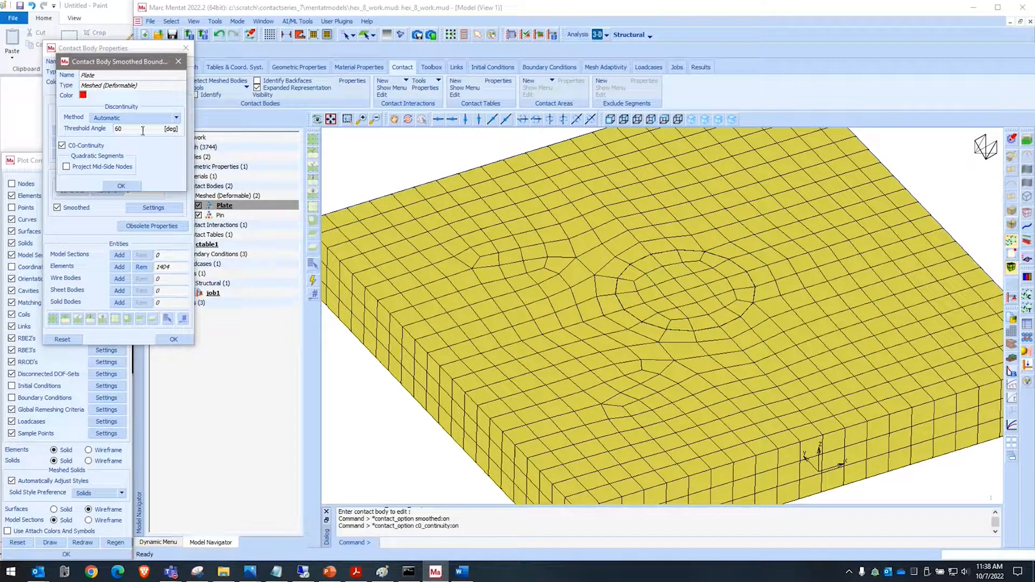
double_click(119, 129)
left_click(121, 186)
key("Escape")
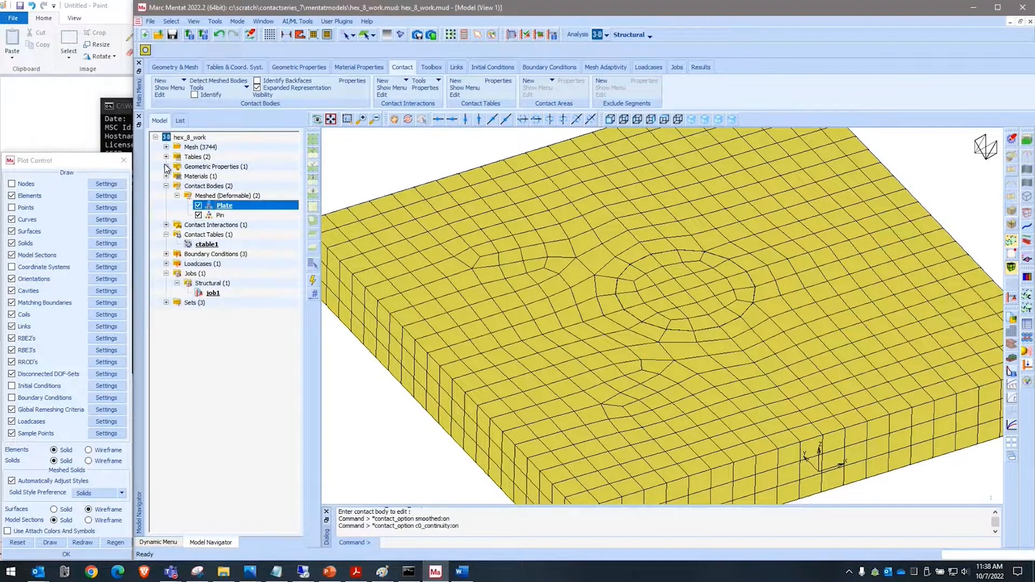
Open the run settings of job1, save the model, and submit the job.
right_click(212, 293)
left_click(255, 405)
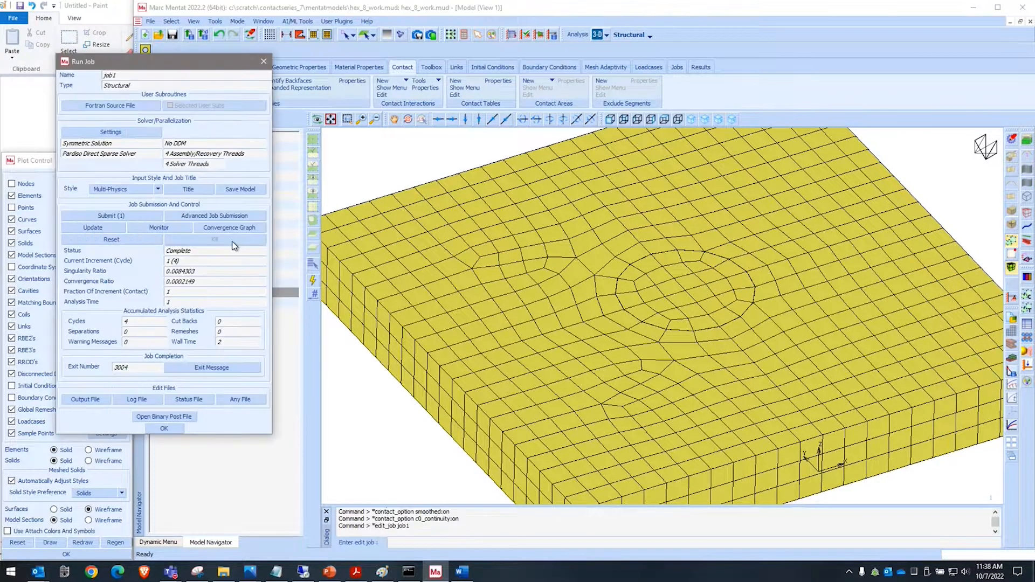
left_click(253, 189)
left_click(108, 216)
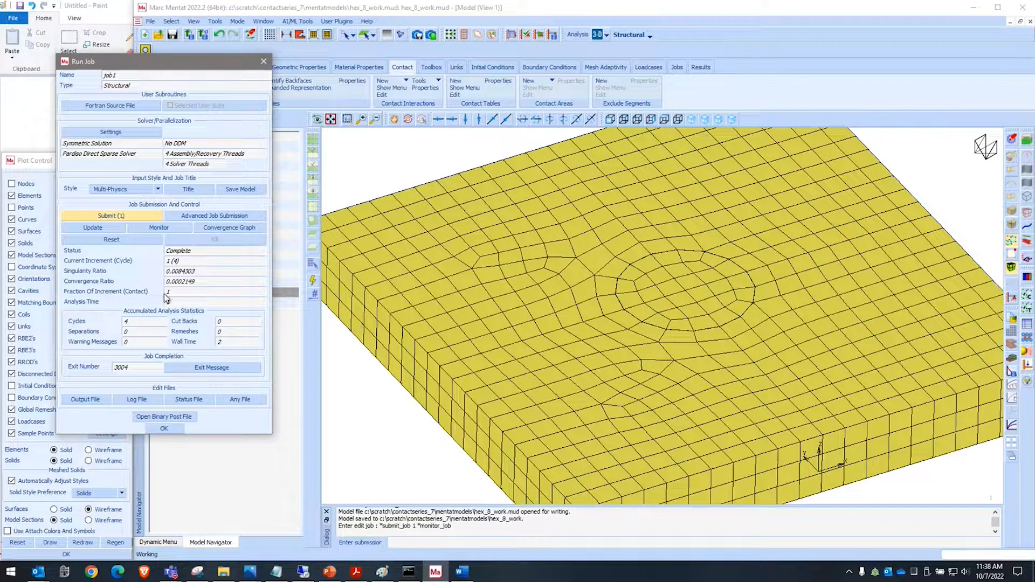
Open the binary post file and plot Equivalent of Stress as contour bands at the next increment.
left_click(167, 416)
left_click(144, 174)
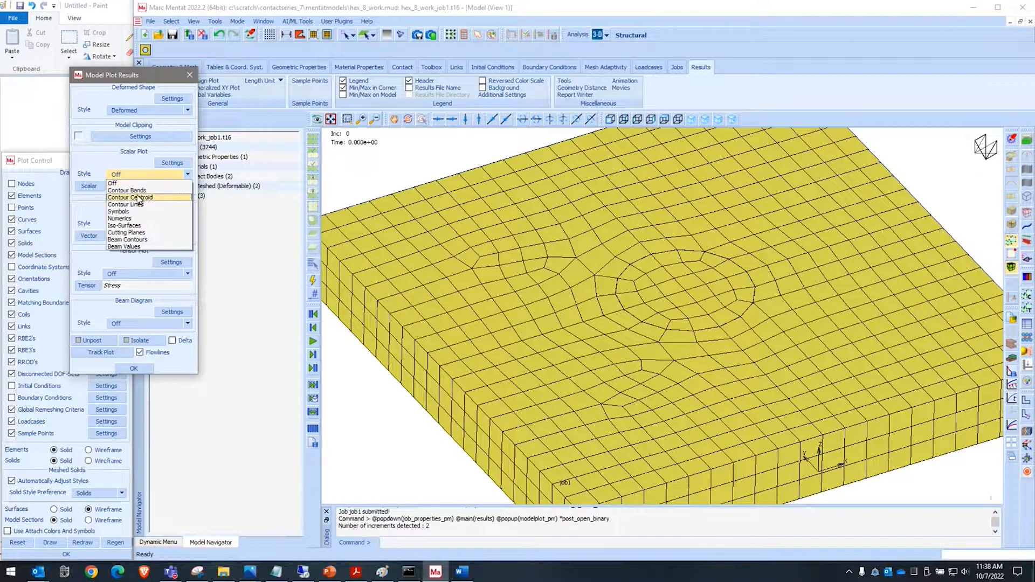
left_click(126, 190)
left_click(313, 356)
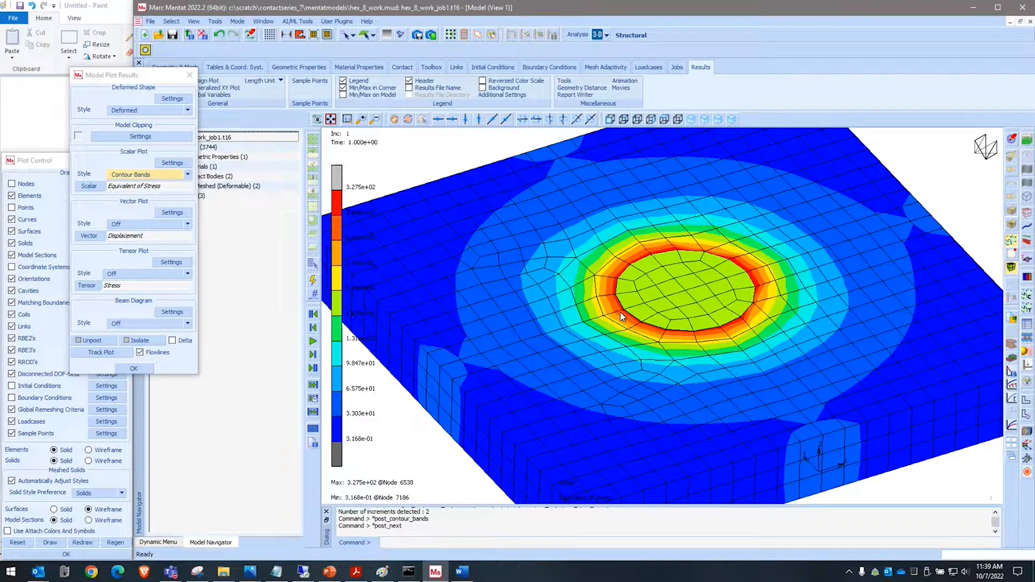
Compare the earlier legend snip with the new contour plot and examine the stress around the pin's rim and across the plate.
left_click_drag(649, 221, 573, 54)
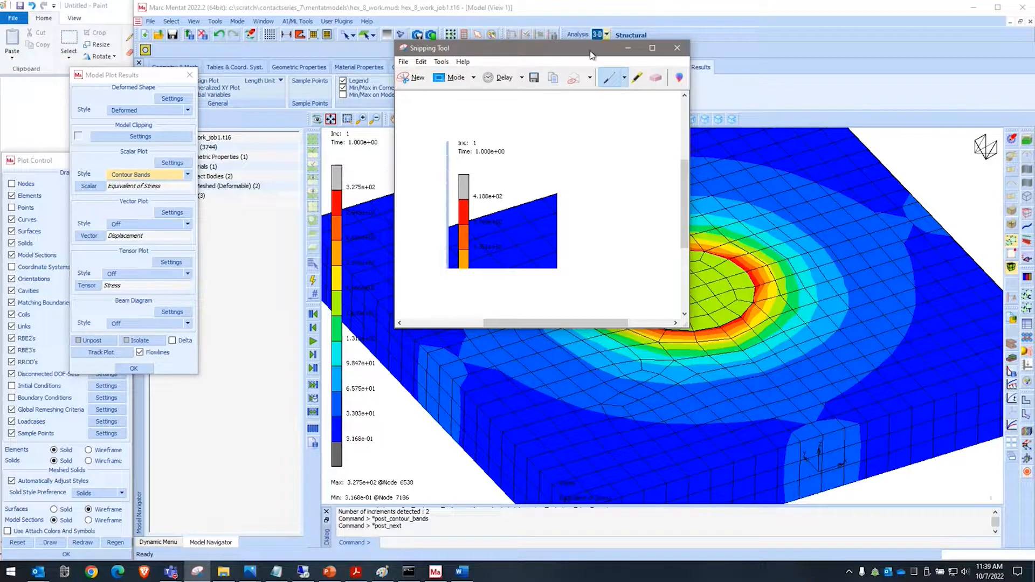
left_click(629, 48)
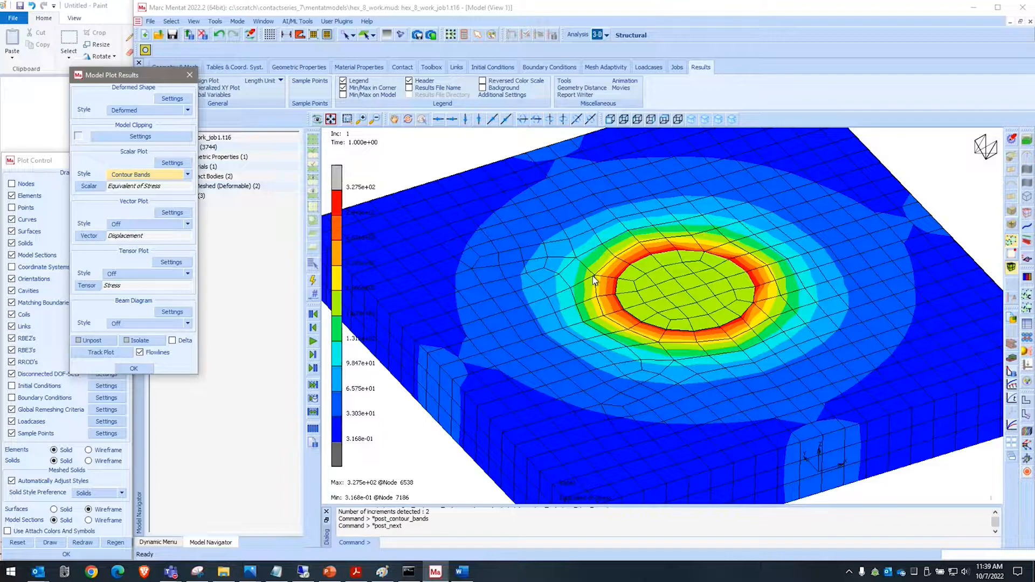
scroll(615, 301, "up", 2)
scroll(614, 299, "up", 3)
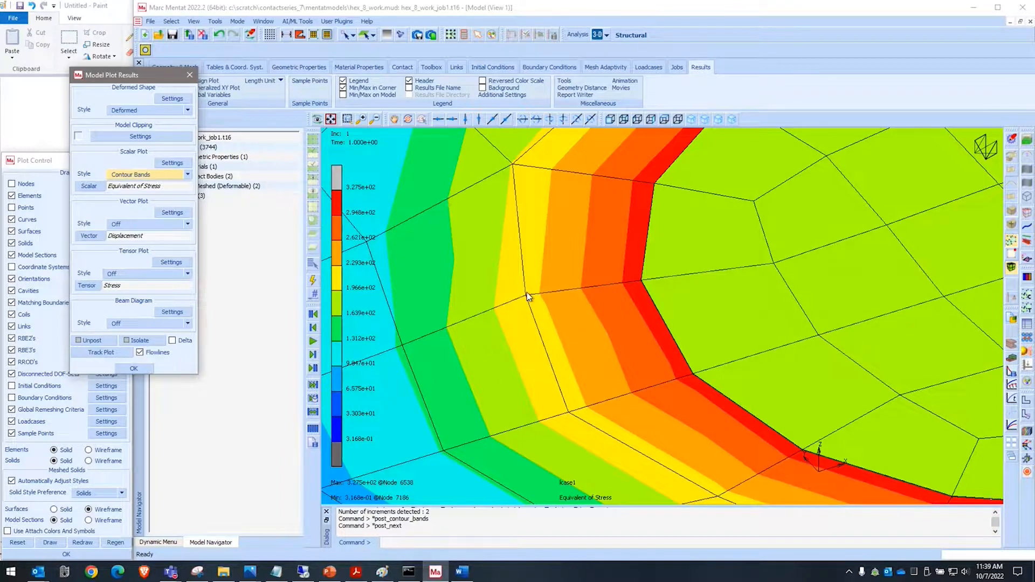
scroll(627, 314, "down", 3)
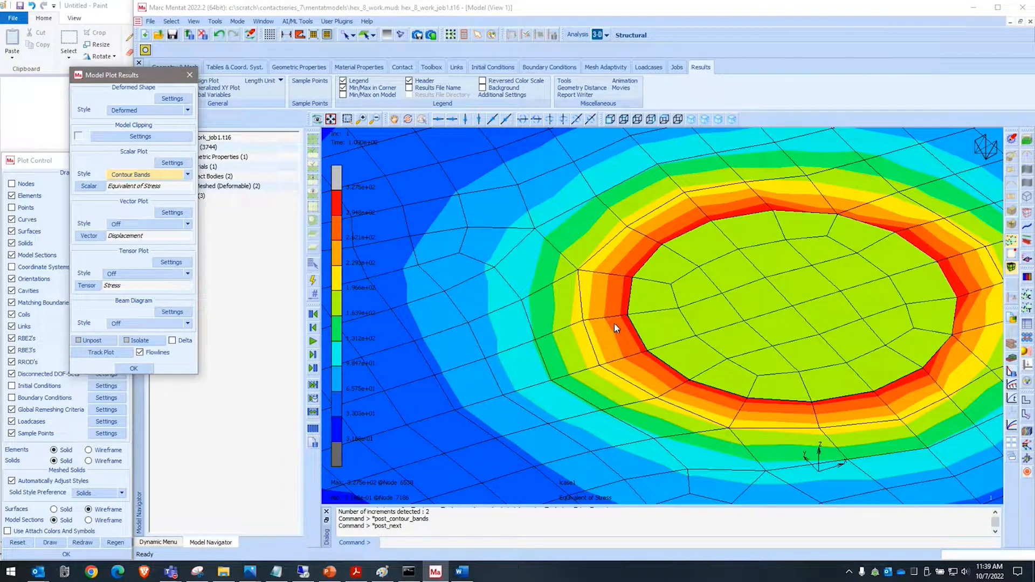
scroll(634, 323, "down", 10)
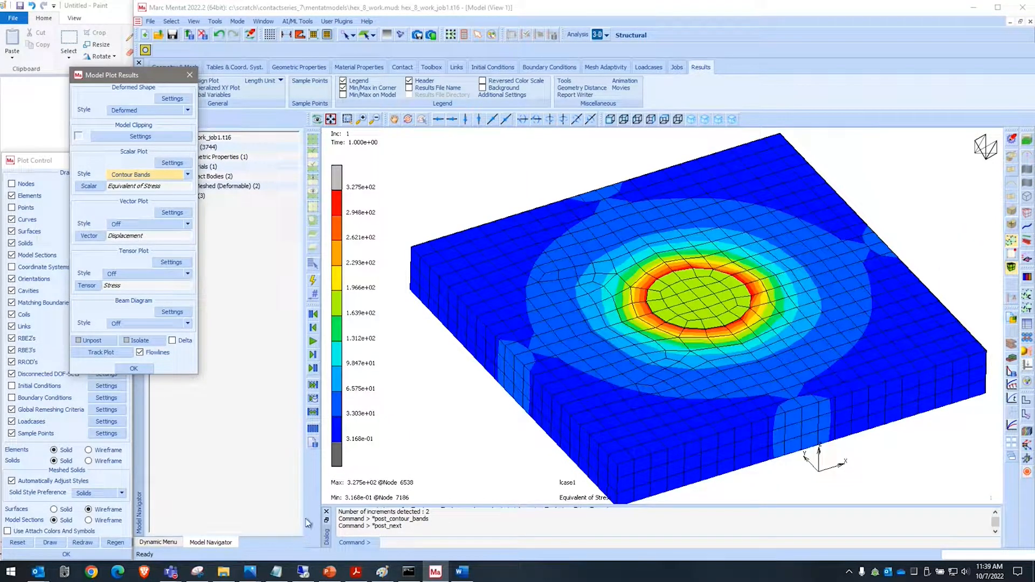
Switch to Snipping Tool, capture the increment header, stress legend and whole contour plot, and move the snip window aside.
left_click(203, 575)
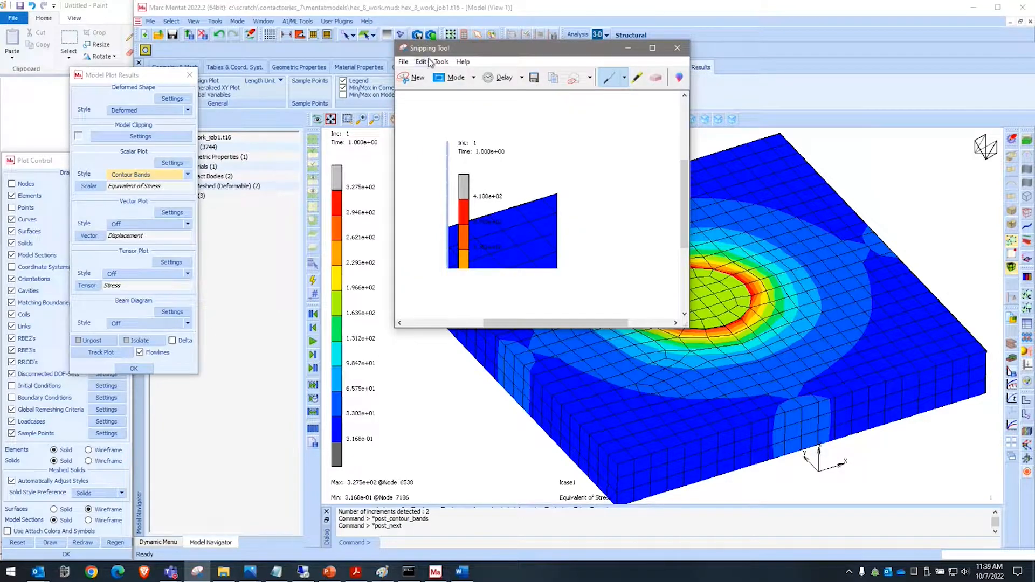
left_click(419, 79)
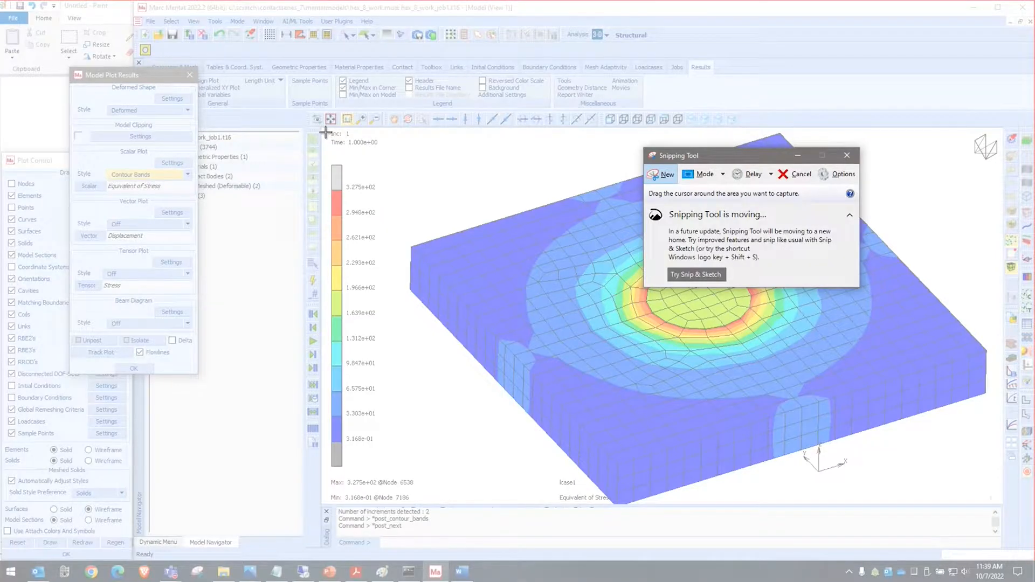
left_click_drag(325, 131, 900, 509)
left_click_drag(513, 29, 1034, 102)
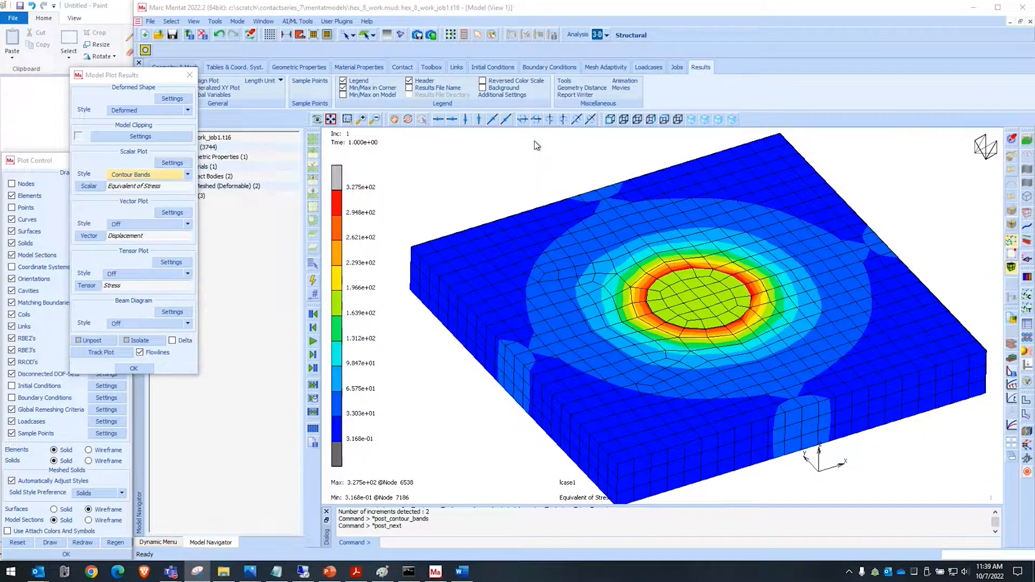
Orient the model to the front view and examine the stress where the pin meets the plate at the hole's uppermost node.
left_click(616, 123)
left_click(616, 123)
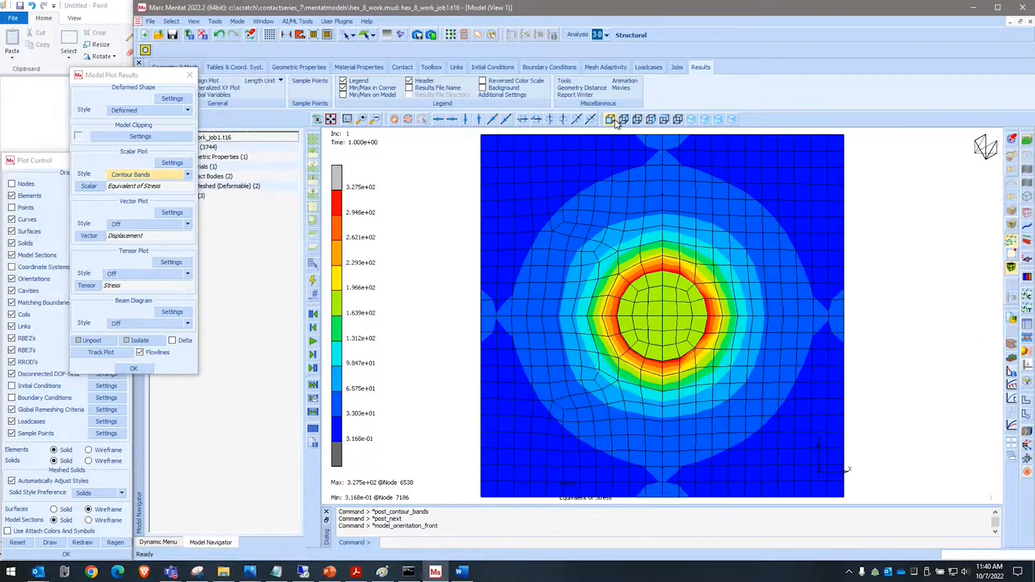
scroll(664, 276, "up", 5)
scroll(664, 276, "up", 8)
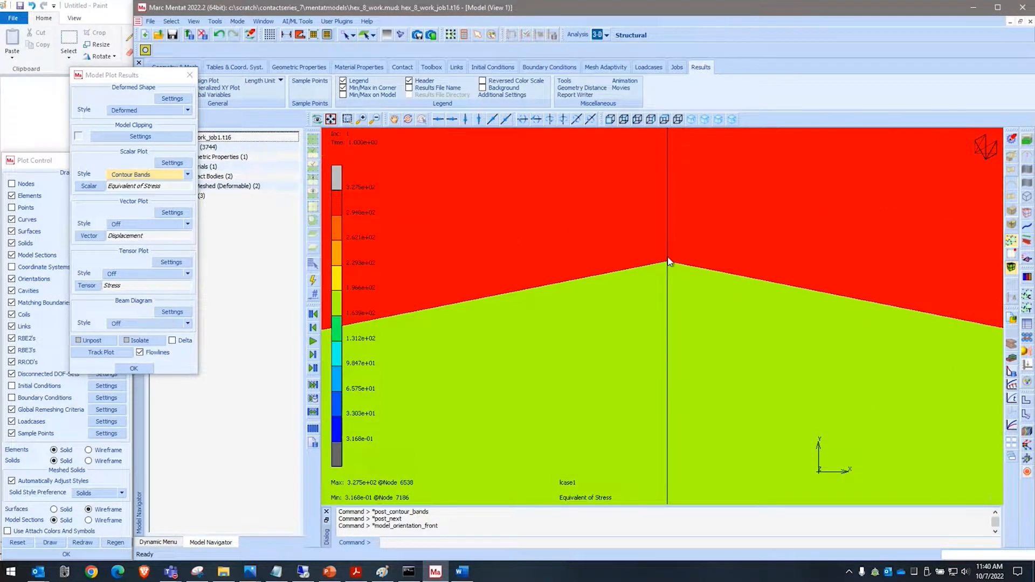
Close and reopen the results file to compare the pin-plate interface in the original mesh with the deformed mesh at the next increment.
left_click(203, 35)
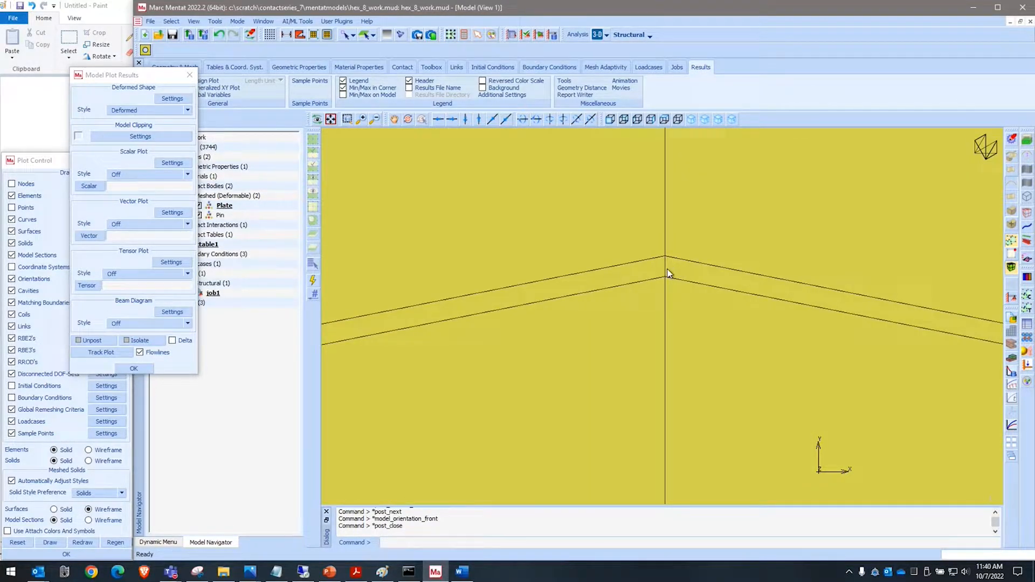
left_click(204, 35)
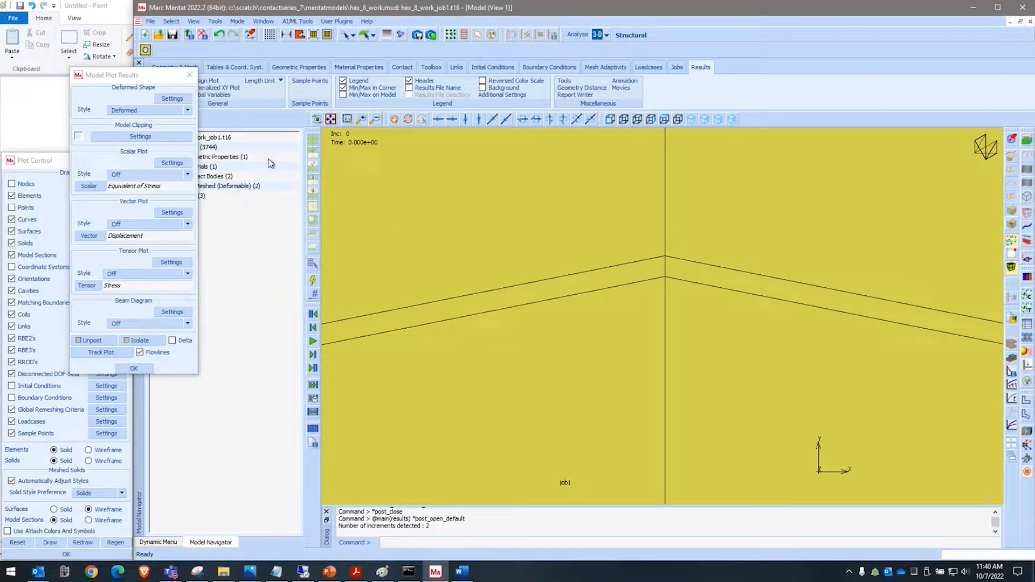
left_click(312, 356)
scroll(617, 276, "down", 6)
scroll(693, 227, "down", 8)
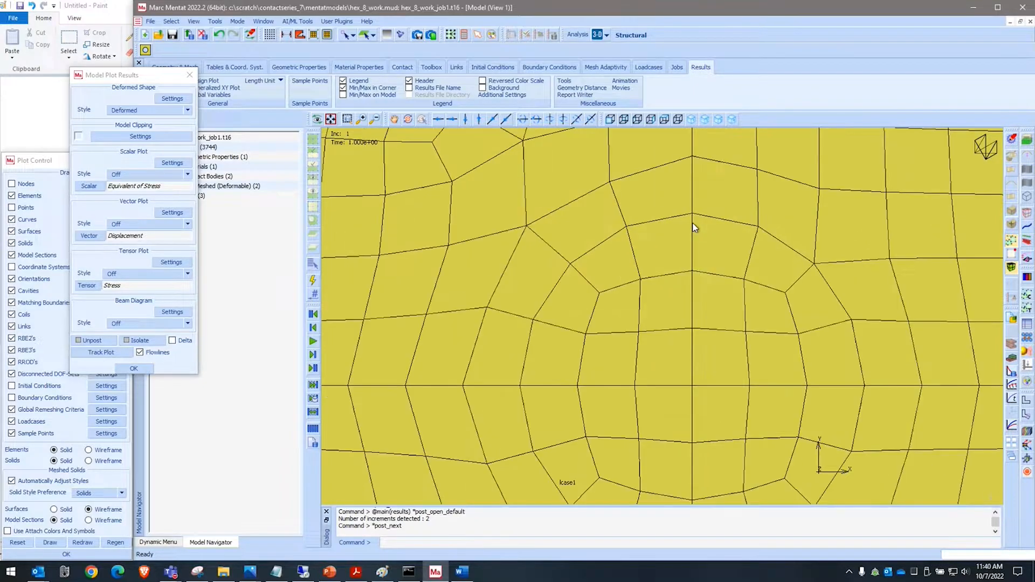
left_click_drag(679, 326, 755, 190)
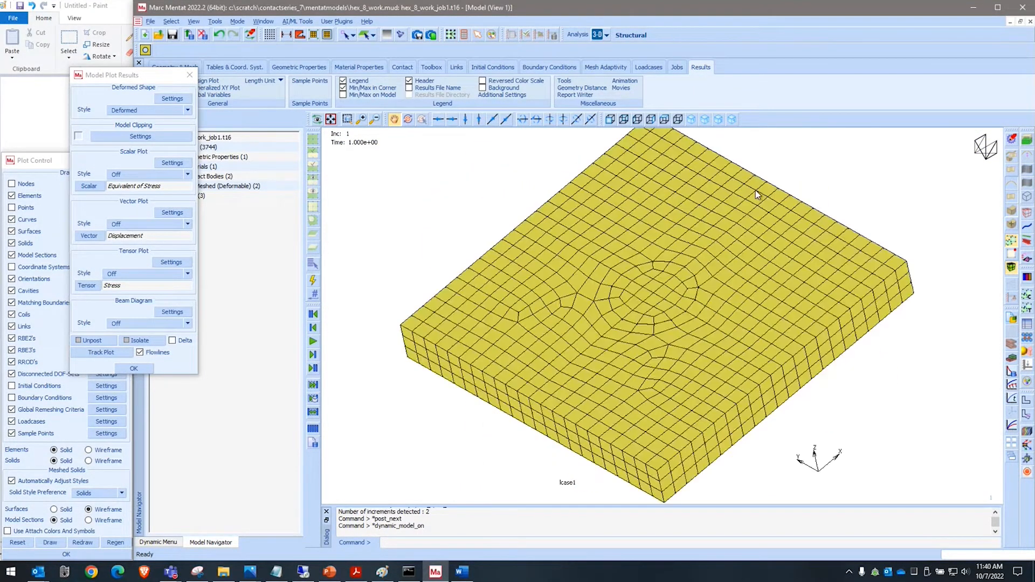
Dismiss the plot settings, close the results file, and examine the pin-plate interface in the original mesh.
right_click(149, 243)
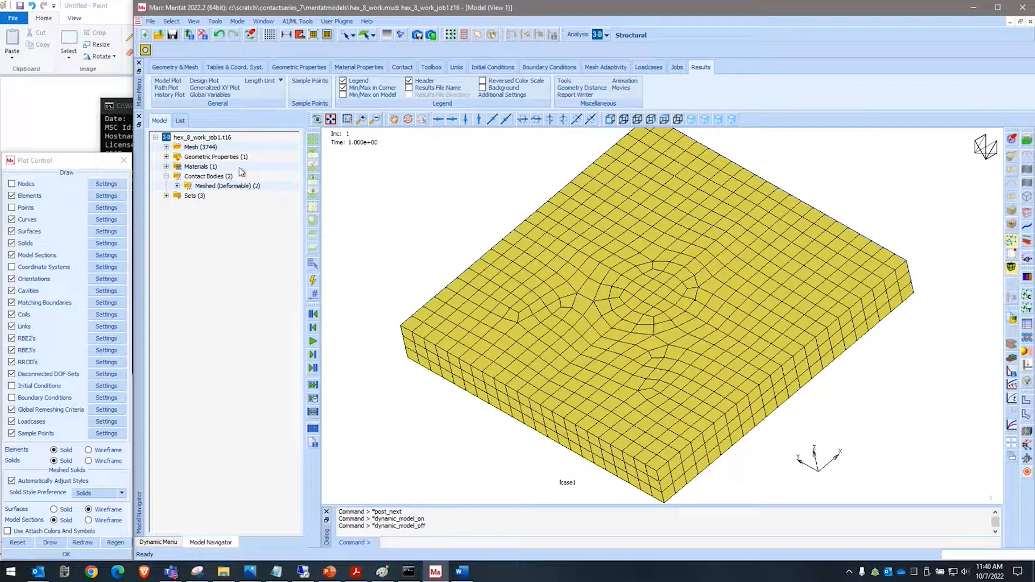
left_click(203, 36)
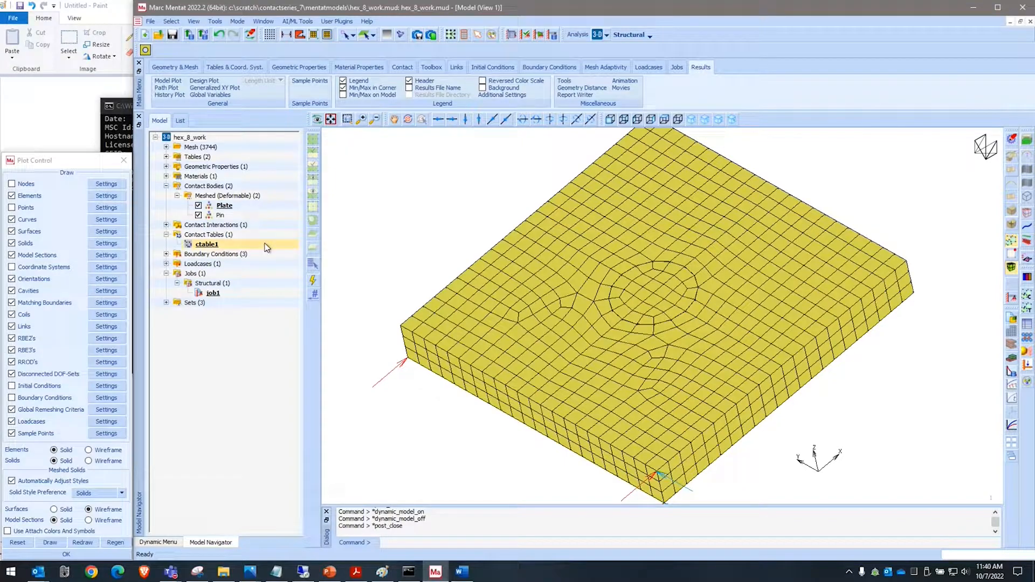
scroll(622, 276, "up", 5)
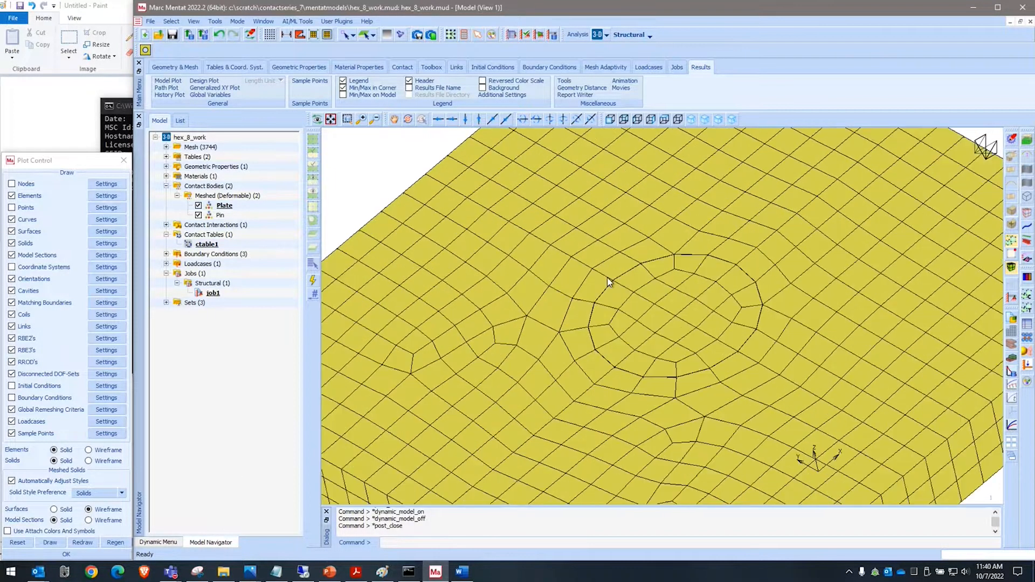
scroll(622, 284, "up", 5)
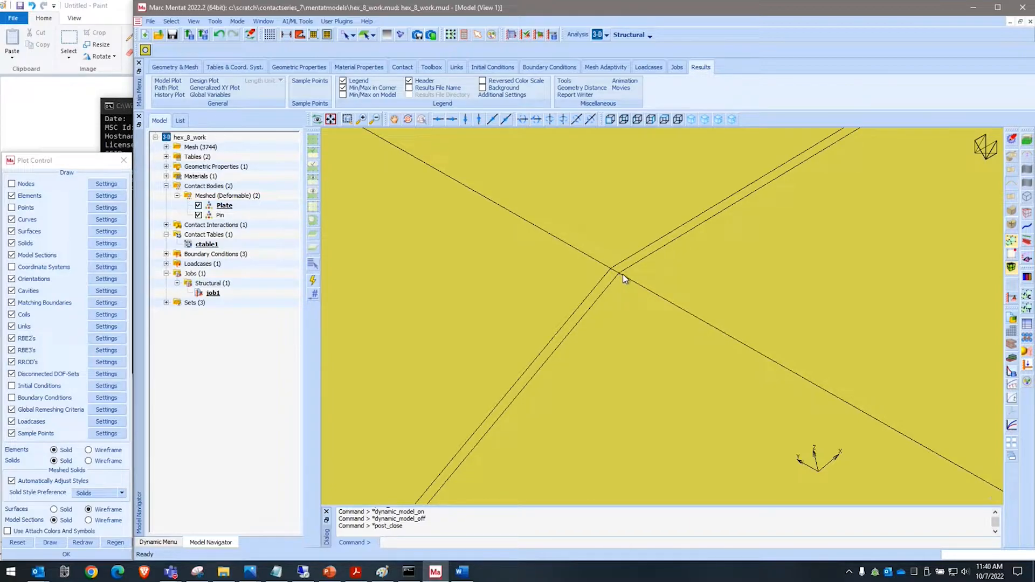
scroll(498, 238, "down", 3)
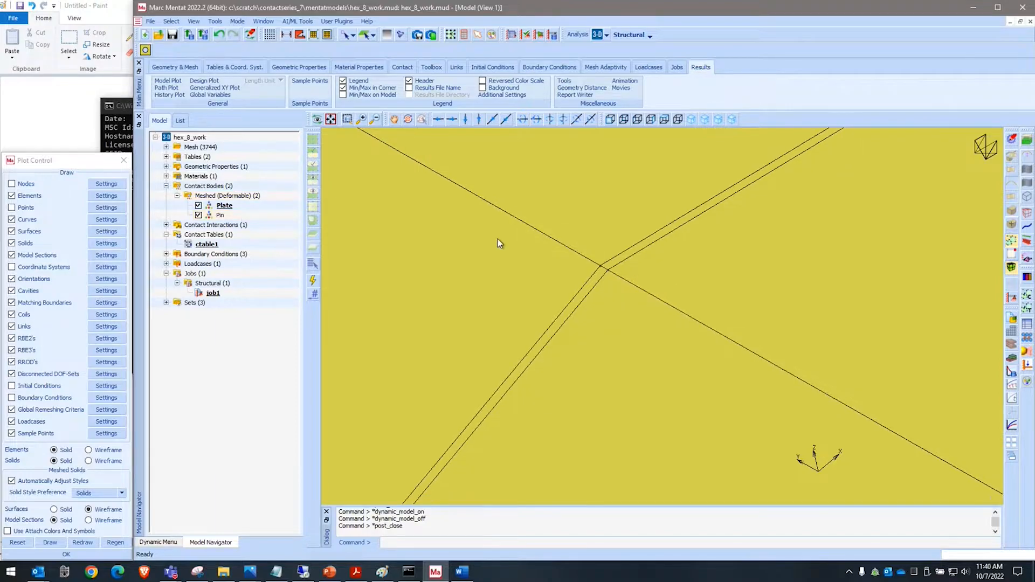
Enable Stress-Free Projection Onto Contact Surface in the Touching interaction used by the Plate-Pin entry of ctable1.
double_click(213, 244)
left_click(357, 189)
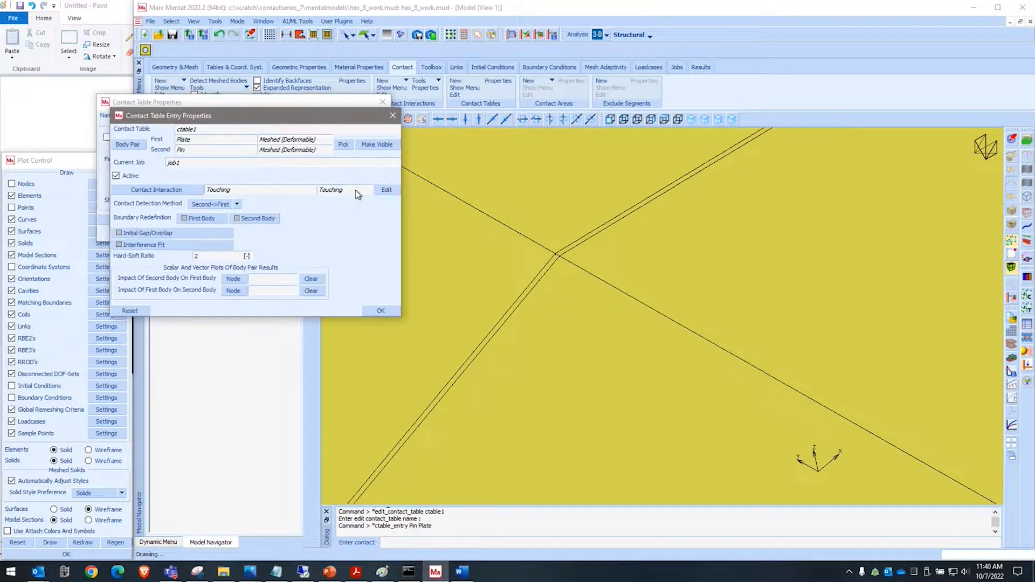
left_click(386, 190)
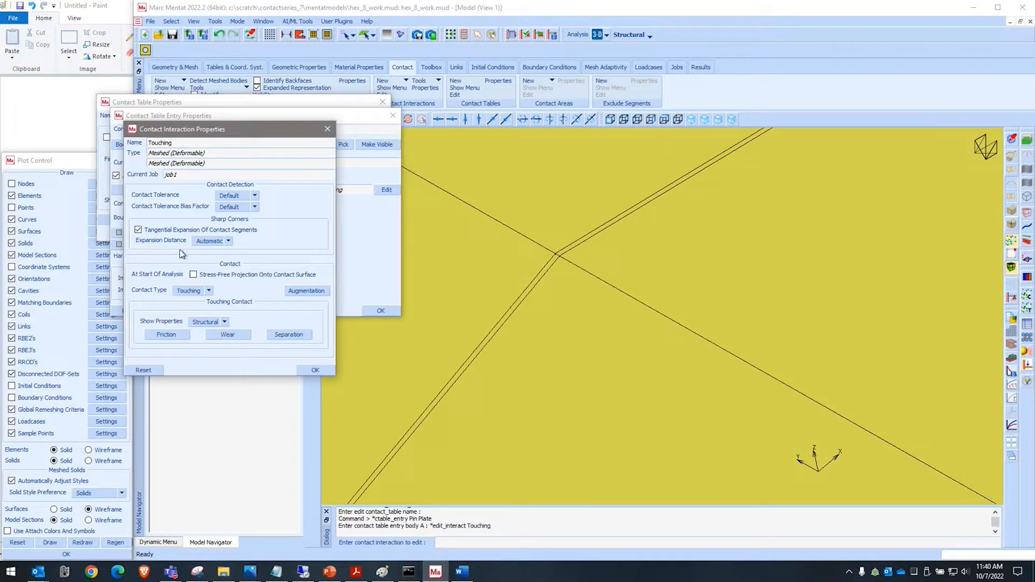
left_click(205, 272)
right_click(270, 258)
right_click(328, 244)
right_click(299, 210)
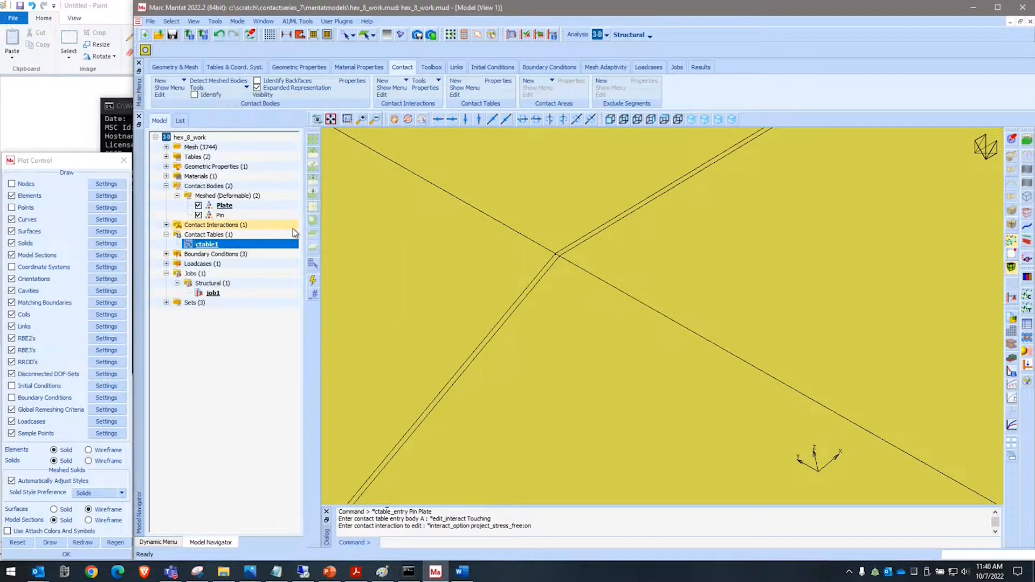
Submit job1 with the stress-free projection option active and open its results file.
right_click(210, 293)
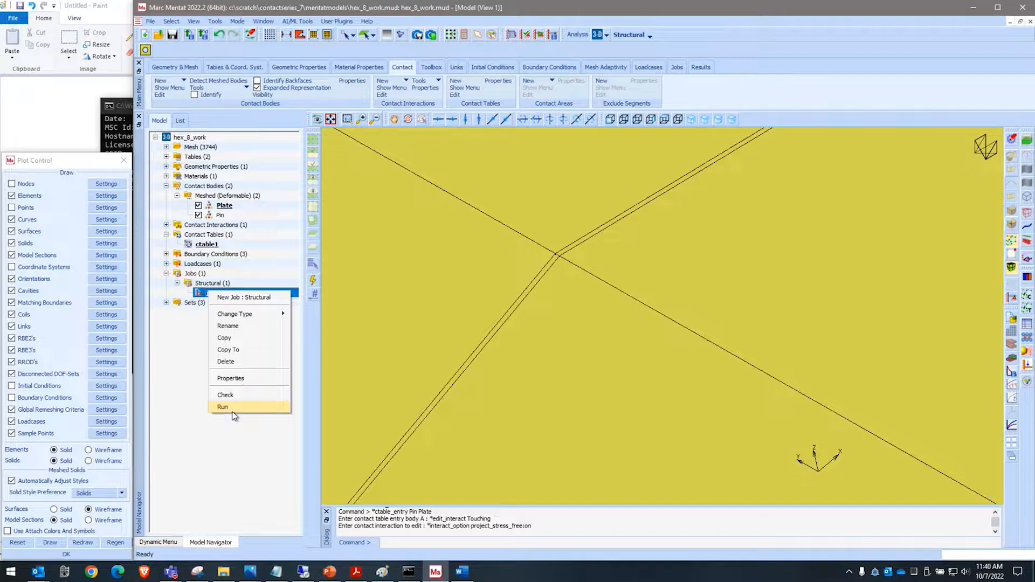
left_click(233, 408)
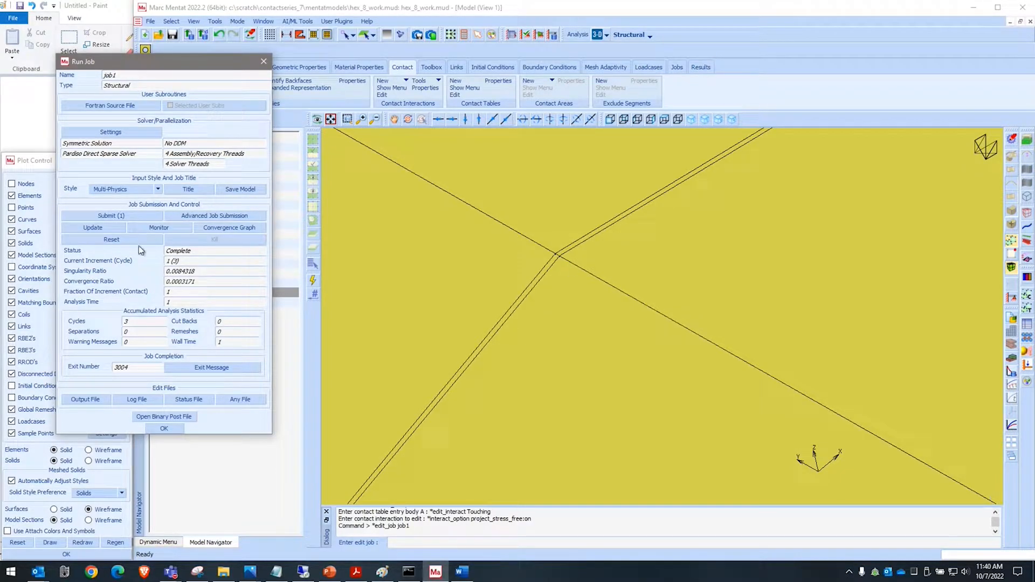
left_click(111, 215)
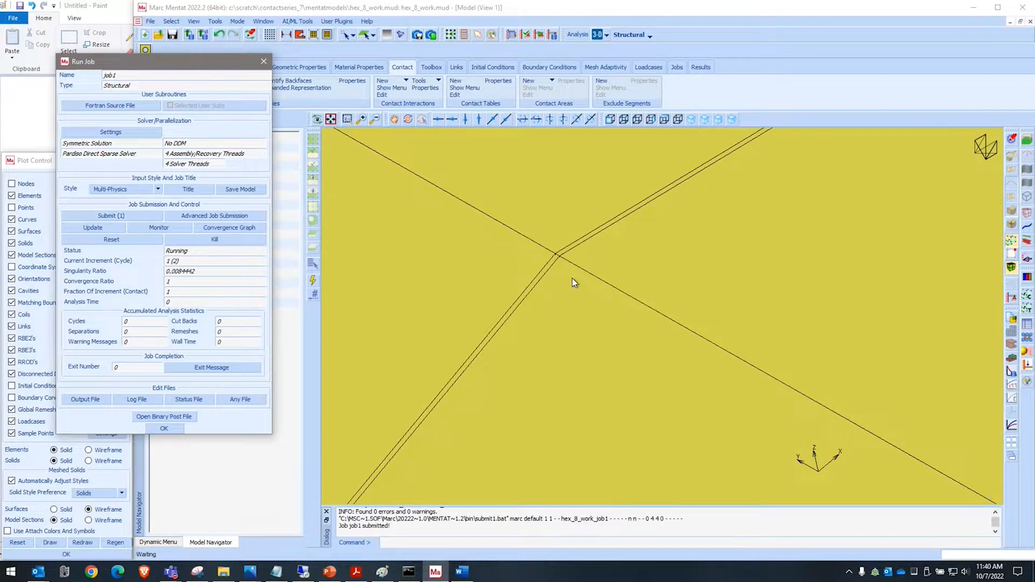
left_click(165, 416)
Display Equivalent of Stress as contour bands at the next increment and examine the stress around the pin and across the whole plate.
left_click(138, 173)
left_click(129, 189)
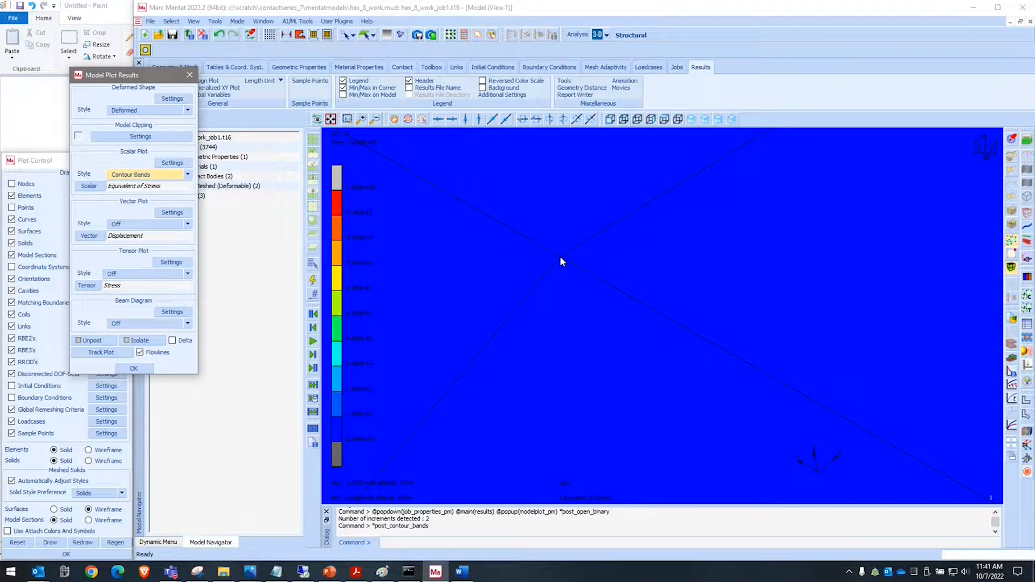
left_click(312, 355)
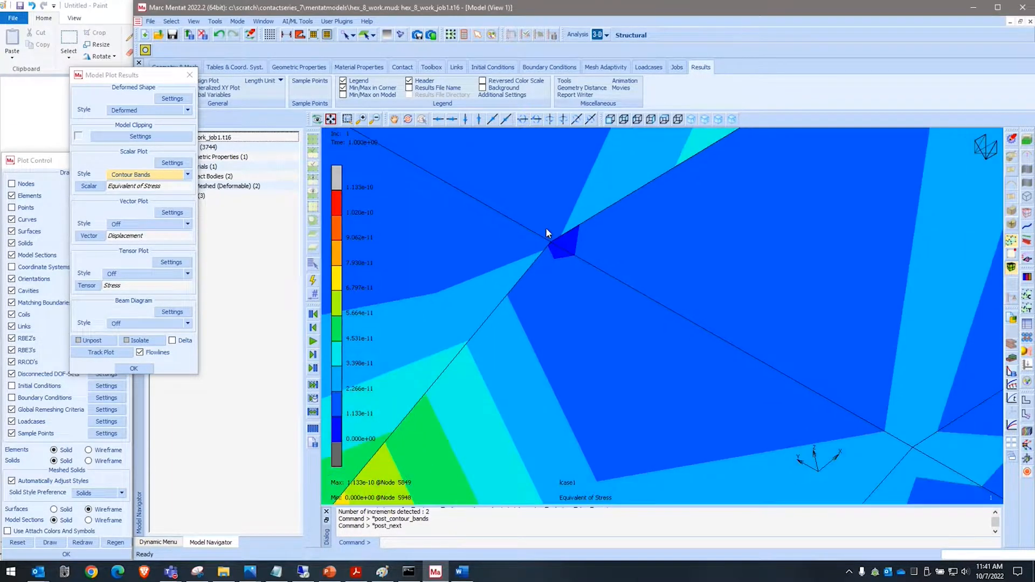
scroll(548, 213, "down", 10)
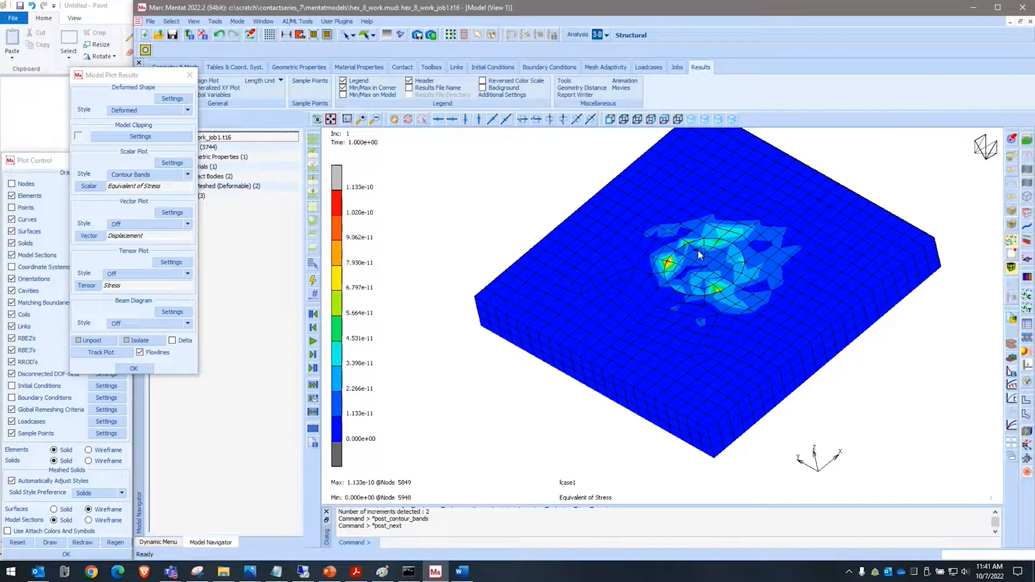
Close the results file and examine the Ramp_Up and Ramp_Down tables.
left_click(201, 36)
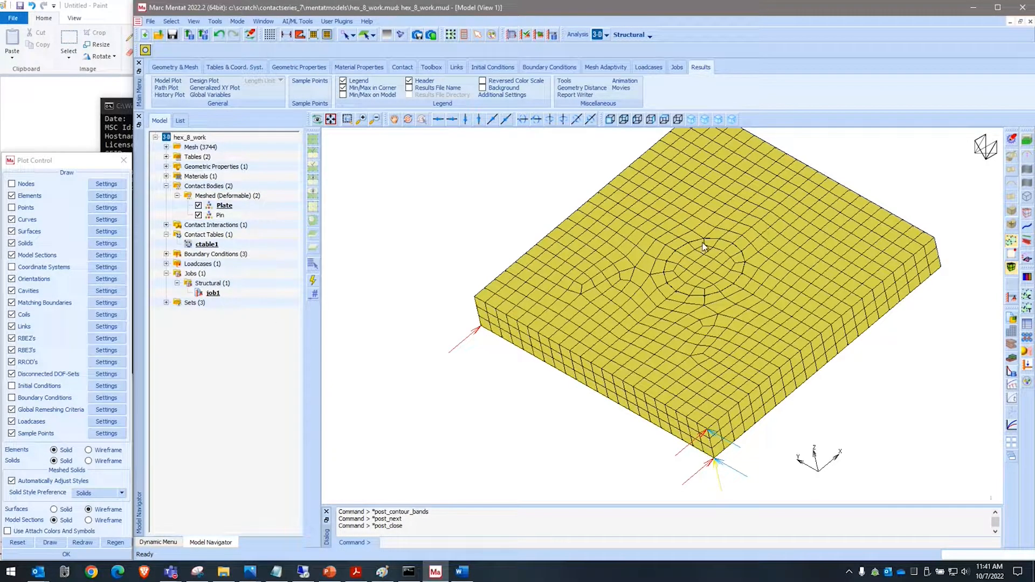
scroll(709, 245, "up", 3)
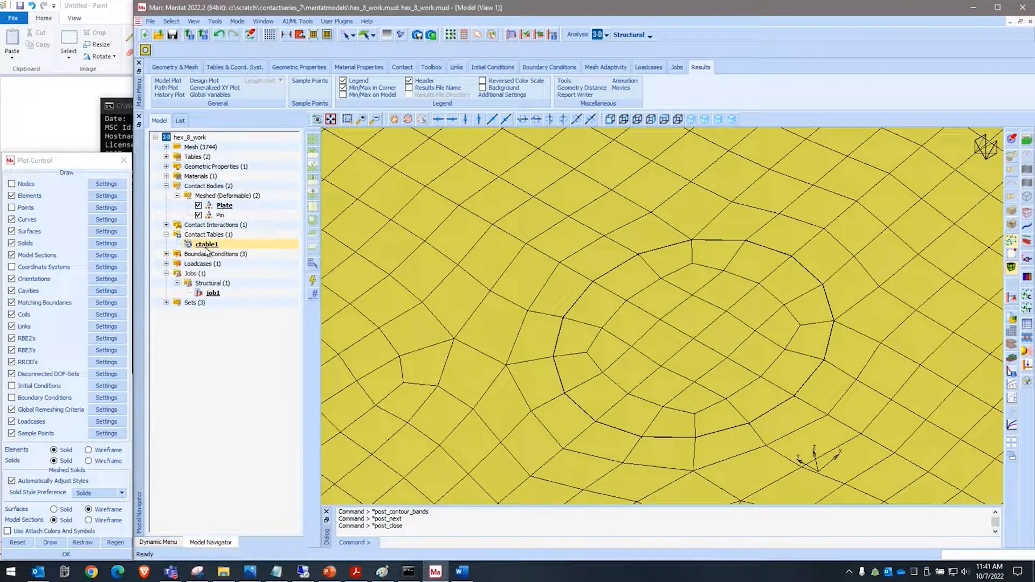
left_click(166, 157)
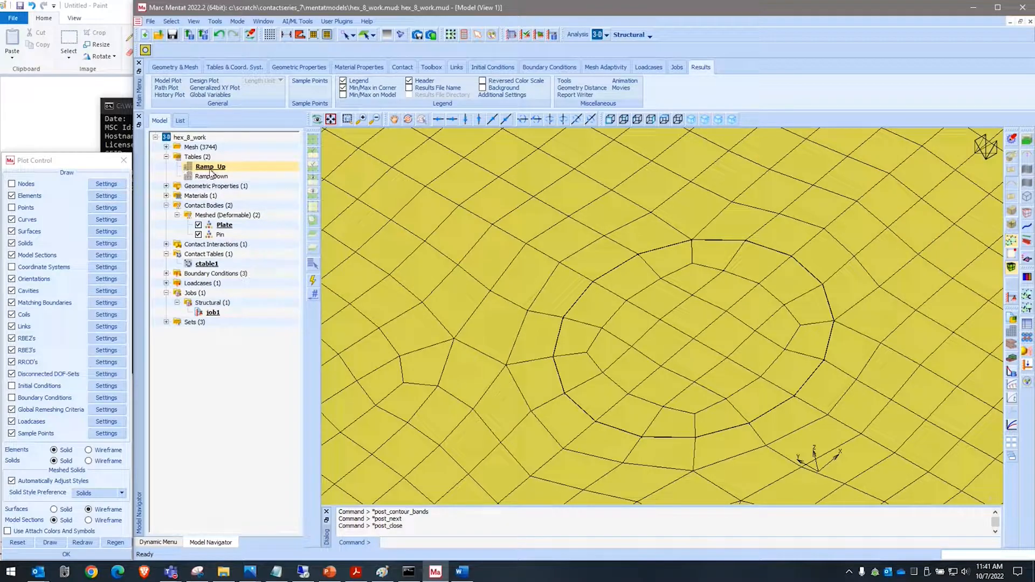
double_click(216, 167)
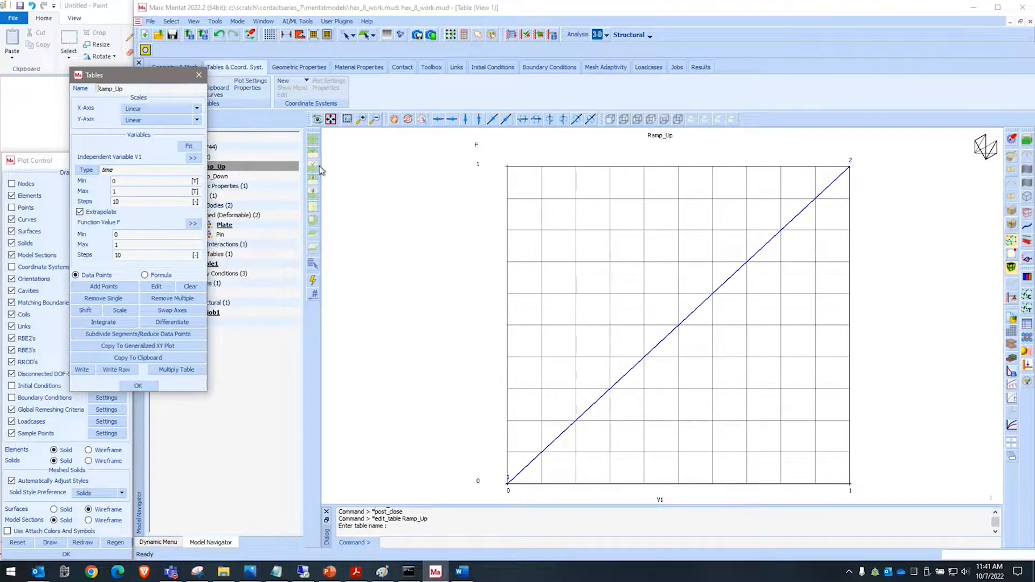
key("Escape")
left_click(220, 176)
left_click(220, 176)
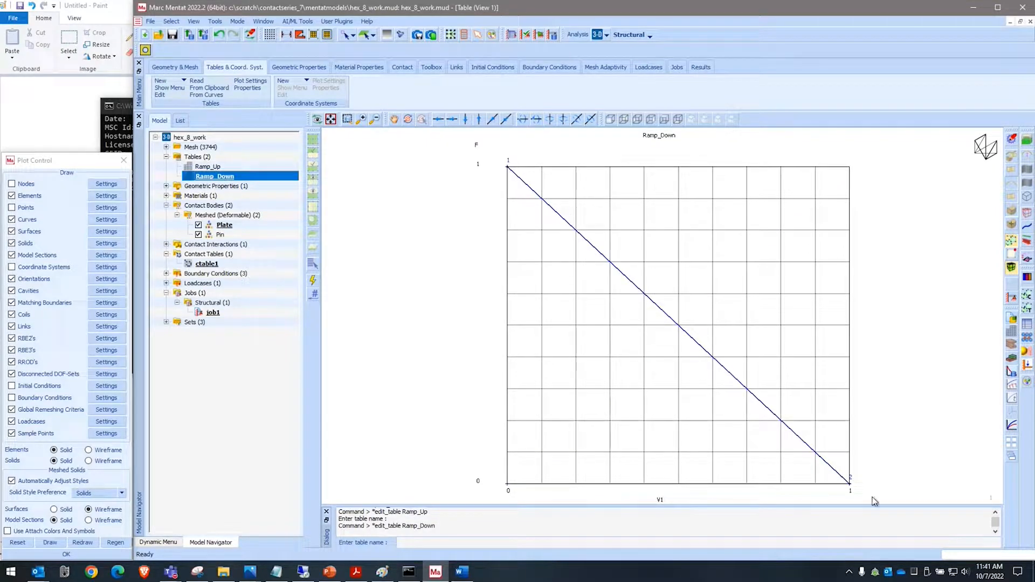
left_click(224, 166)
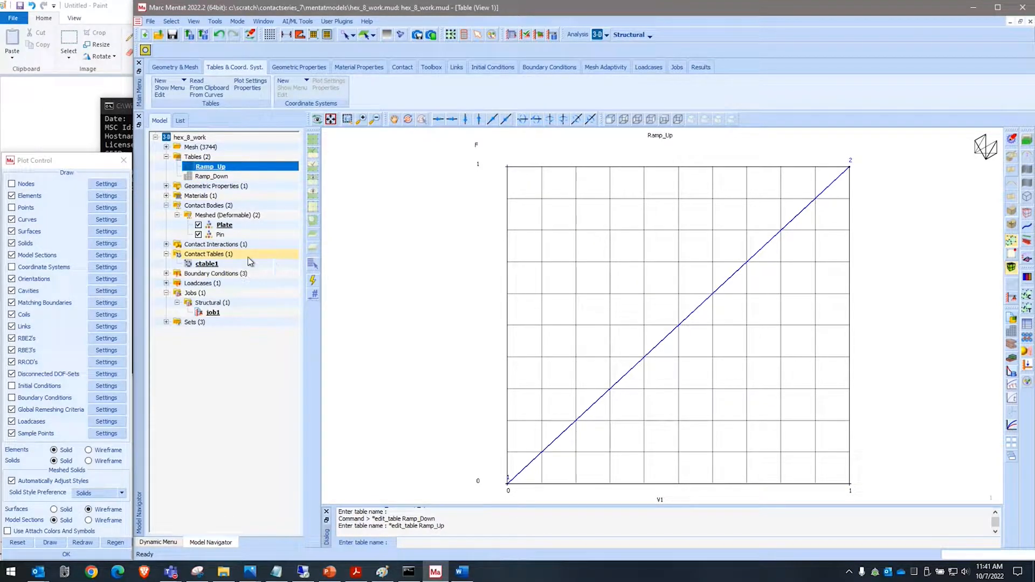
Enable Interference Fit for the Plate-Pin entry of ctable1 and set its contact-normal closure to -0.02.
double_click(206, 264)
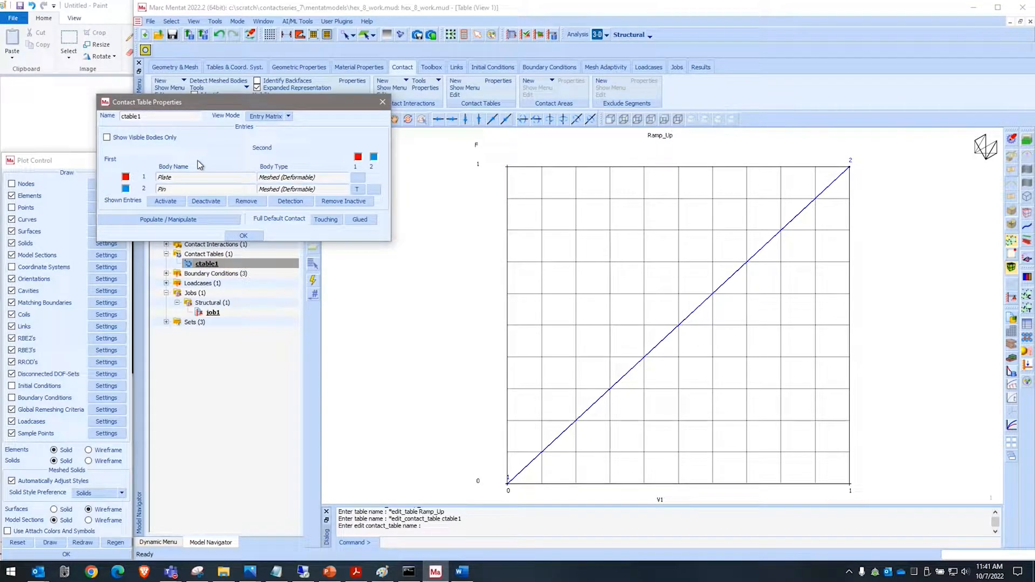
left_click(359, 189)
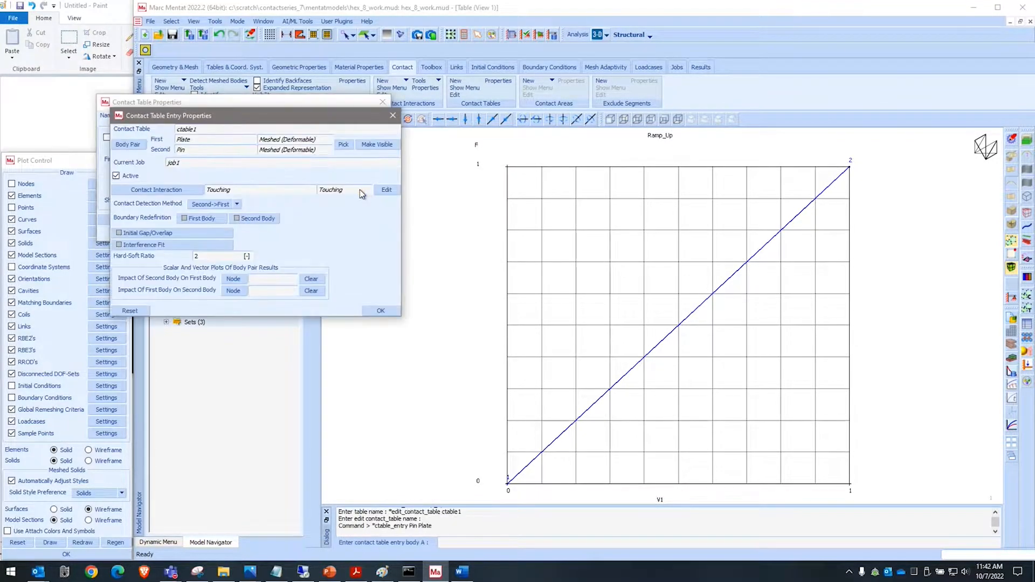
left_click(175, 247)
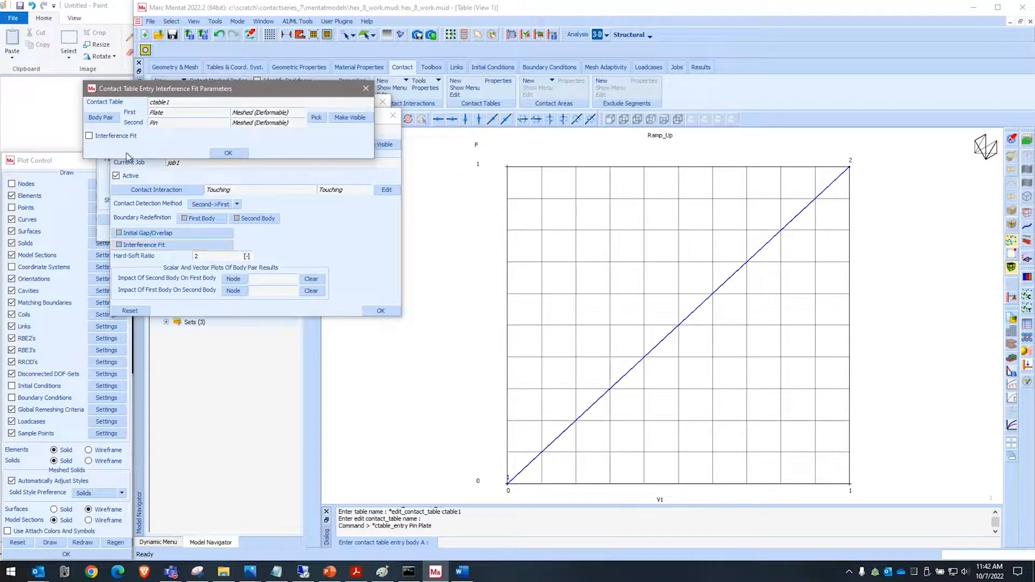
left_click(187, 172)
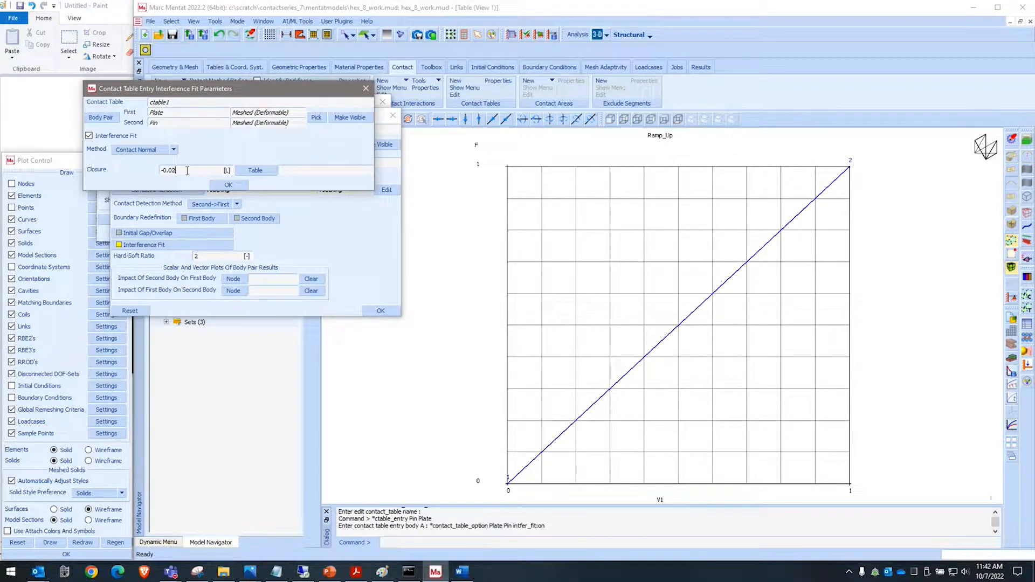
key("Return")
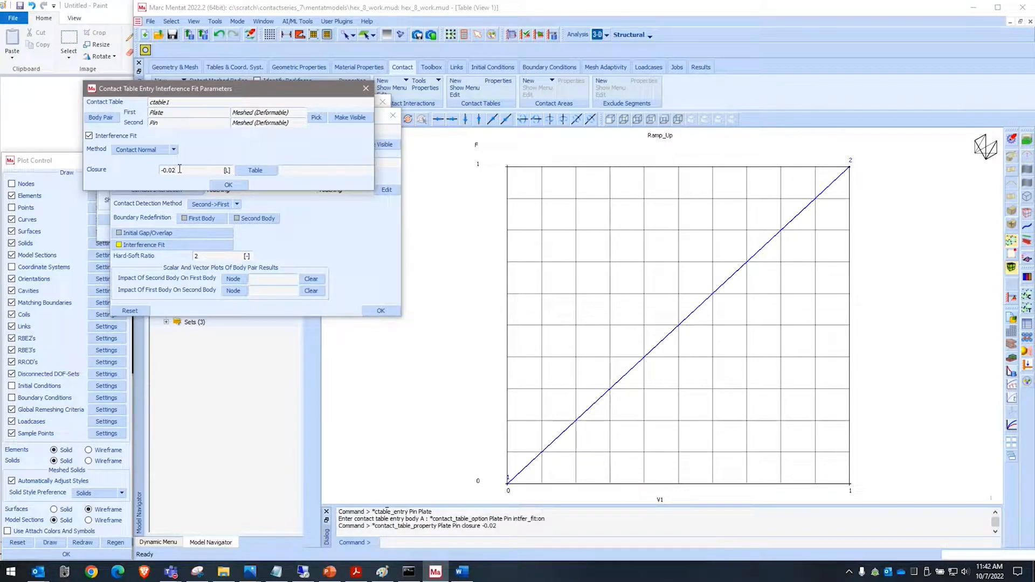
Assign the Ramp_Down table to the interference closure and close the contact table properties.
left_click(255, 170)
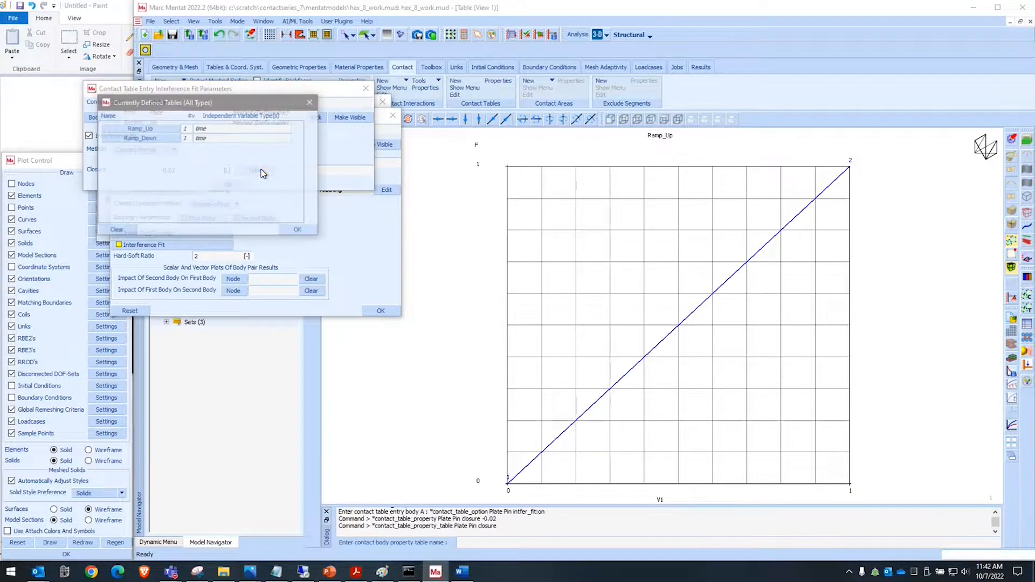
left_click(151, 139)
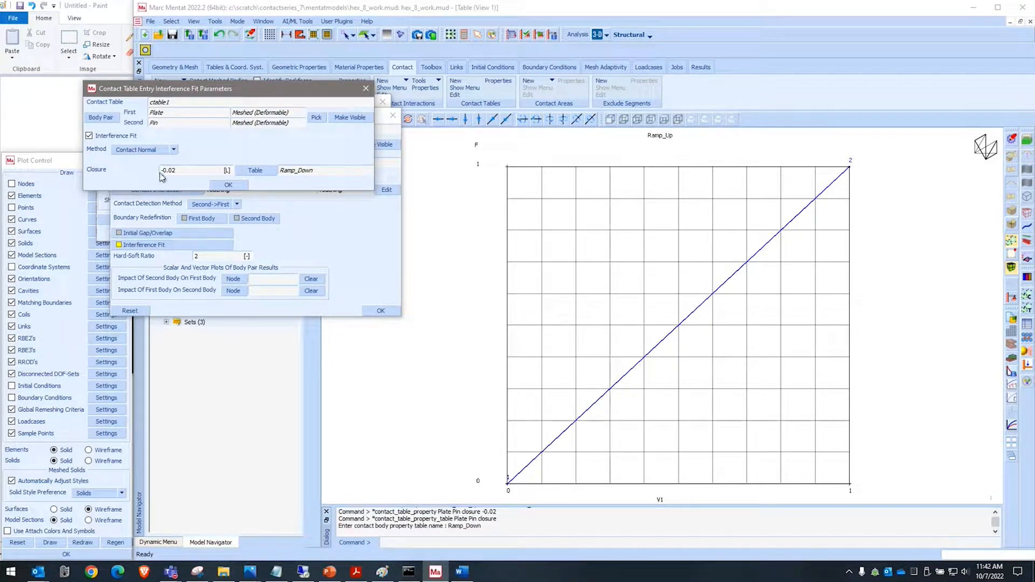
right_click(297, 187)
right_click(360, 247)
right_click(274, 228)
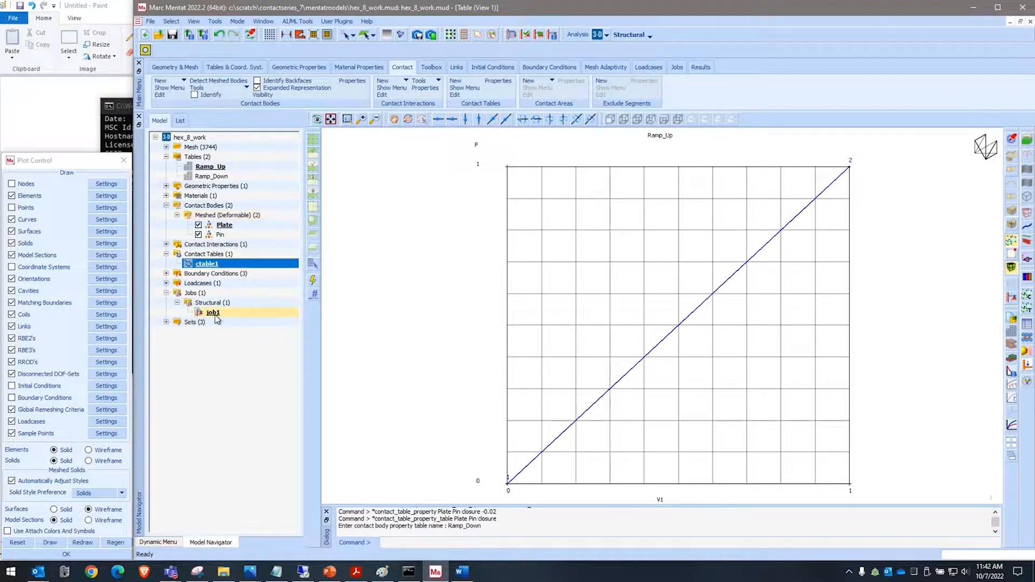
Save the model, submit job1 with the interference fit, and open its results file.
right_click(215, 313)
left_click(247, 423)
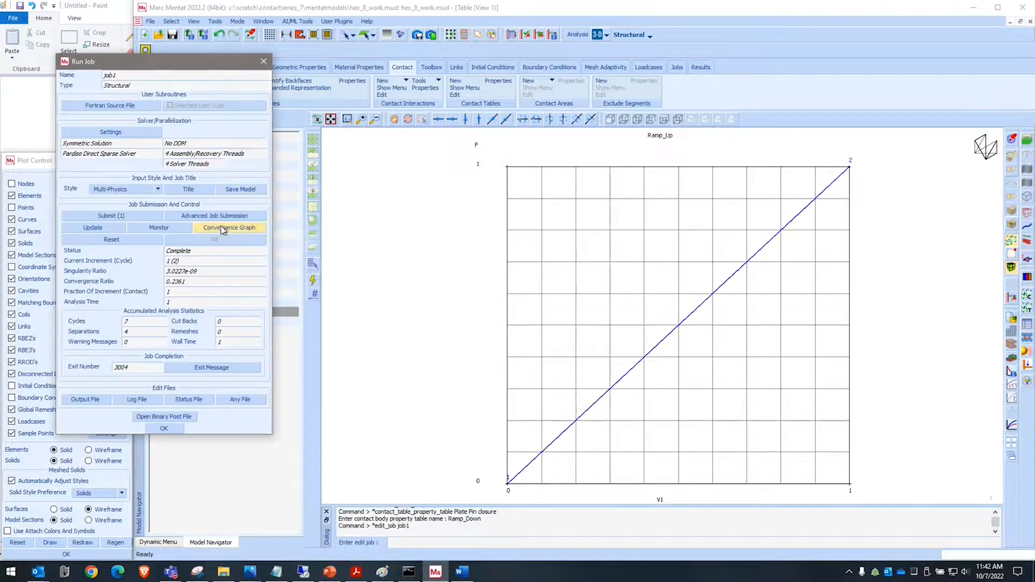
left_click(243, 190)
left_click(135, 217)
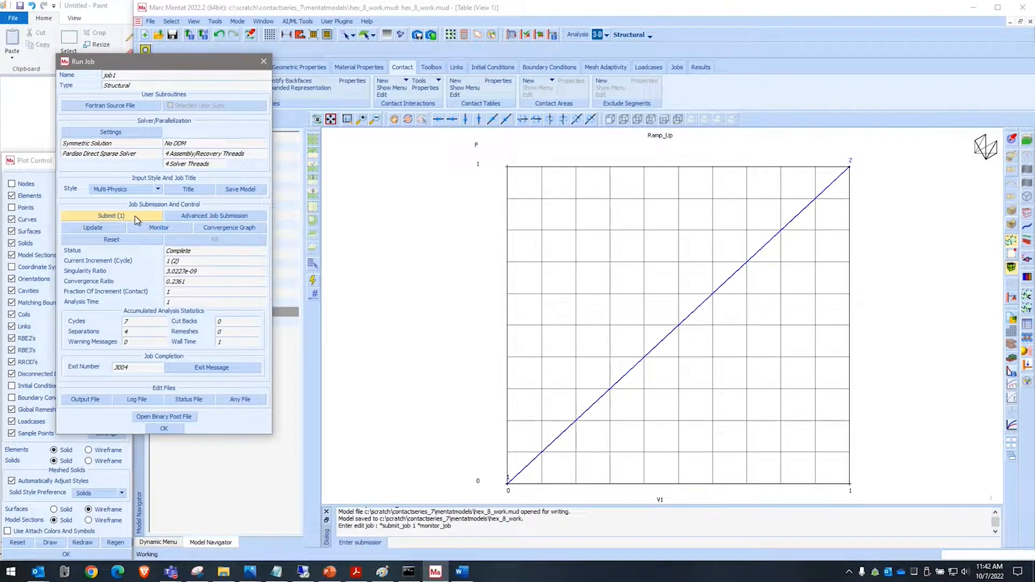
left_click(175, 417)
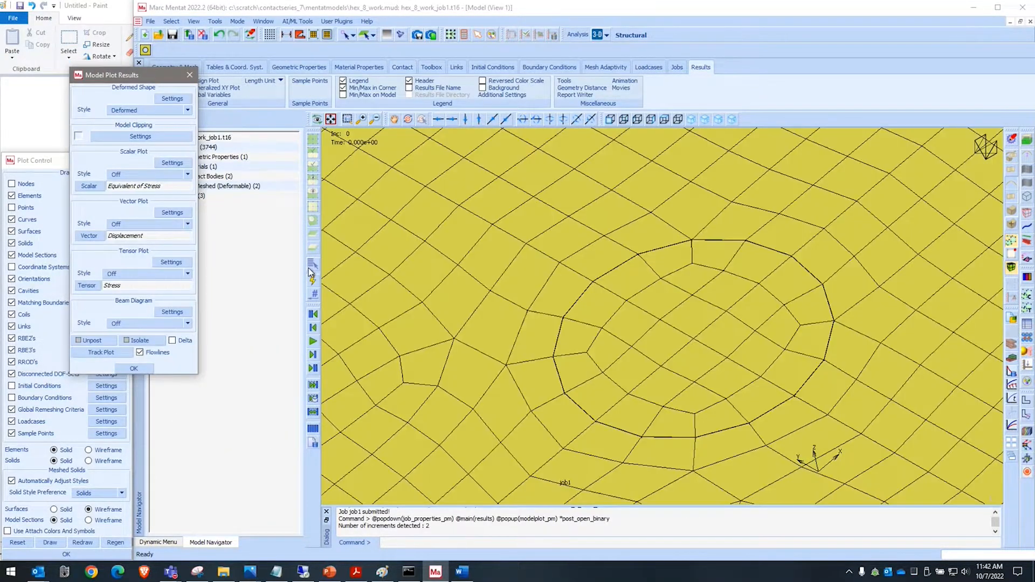
Examine the pin-plate interface at increment 0 and plot Contact Status there as contour bands.
scroll(708, 242, "up", 8)
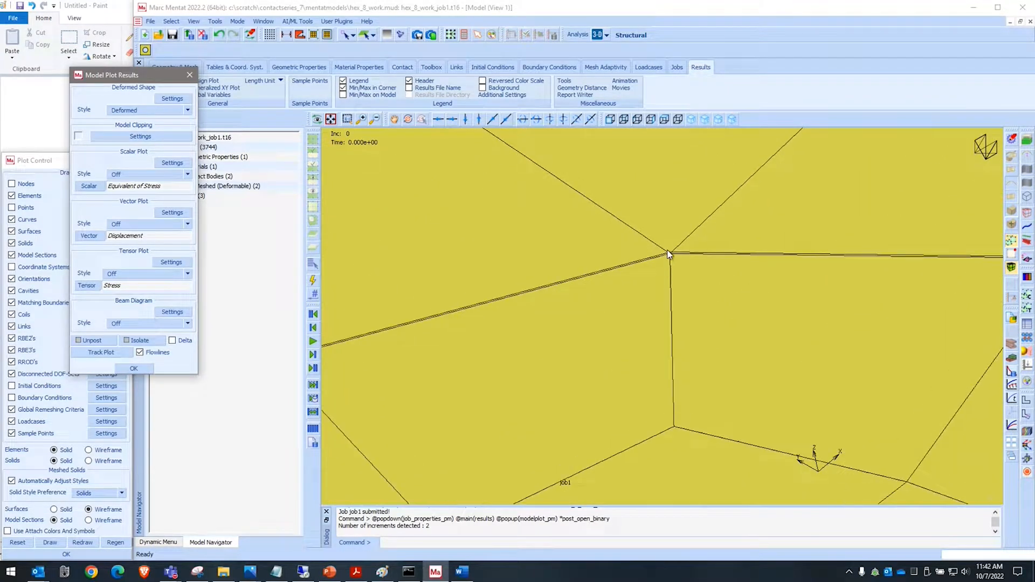
scroll(677, 254, "up", 2)
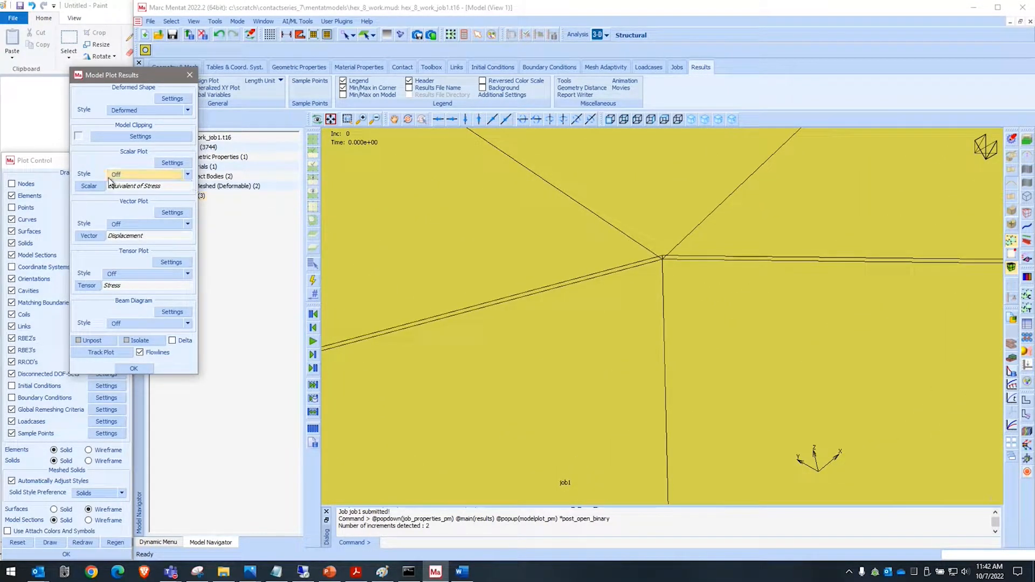
left_click(134, 175)
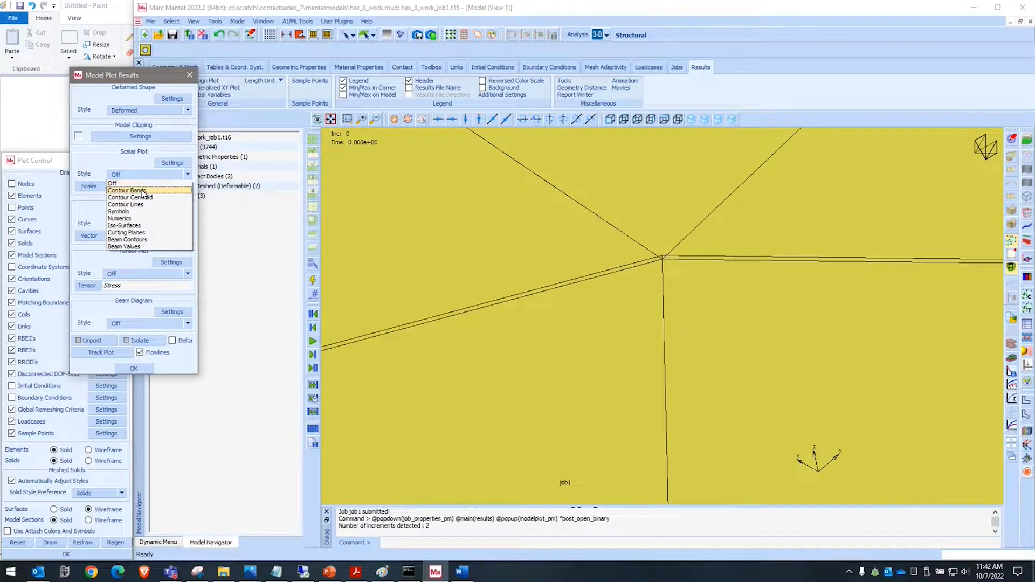
left_click(138, 182)
left_click(89, 186)
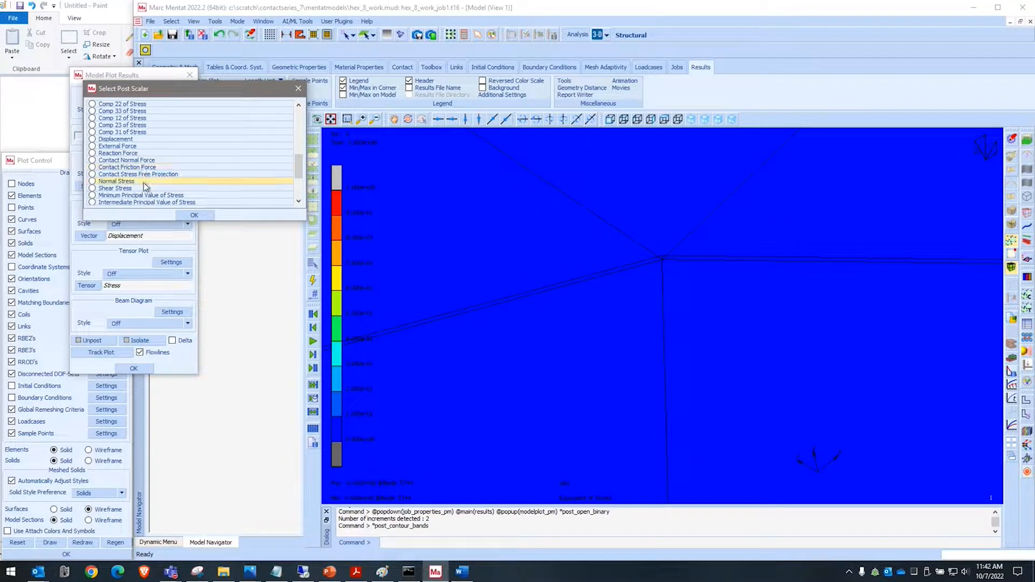
scroll(144, 176, "up", 5)
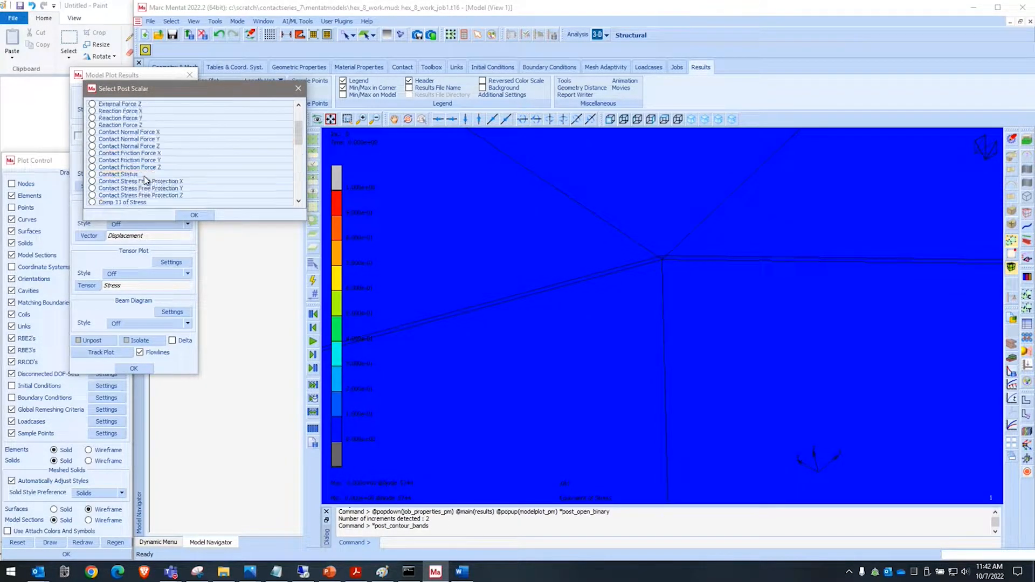
left_click(143, 175)
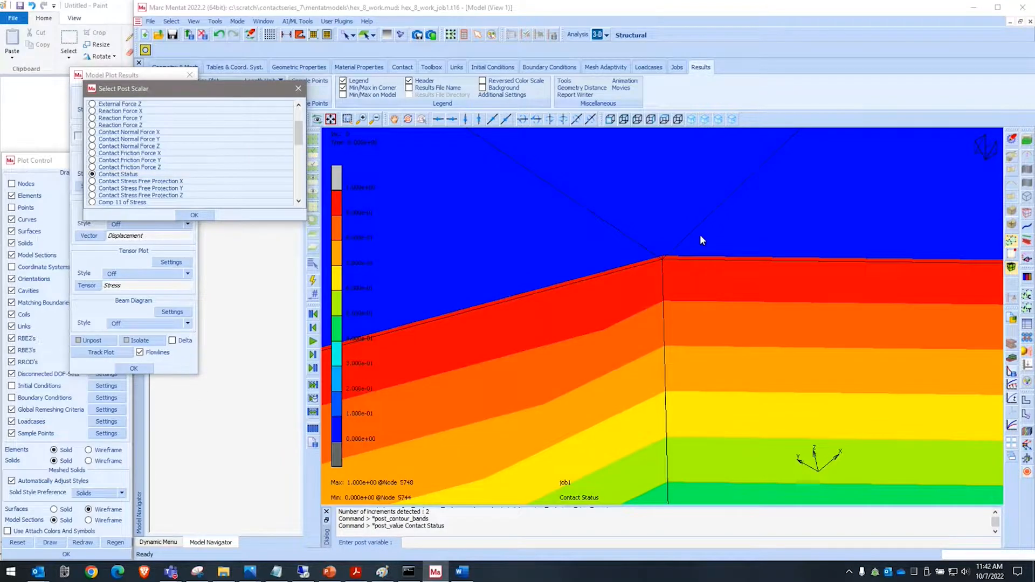
Inspect the contact status around the hole's rim at increment 0, and advance to the next increment.
scroll(700, 238, "down", 5)
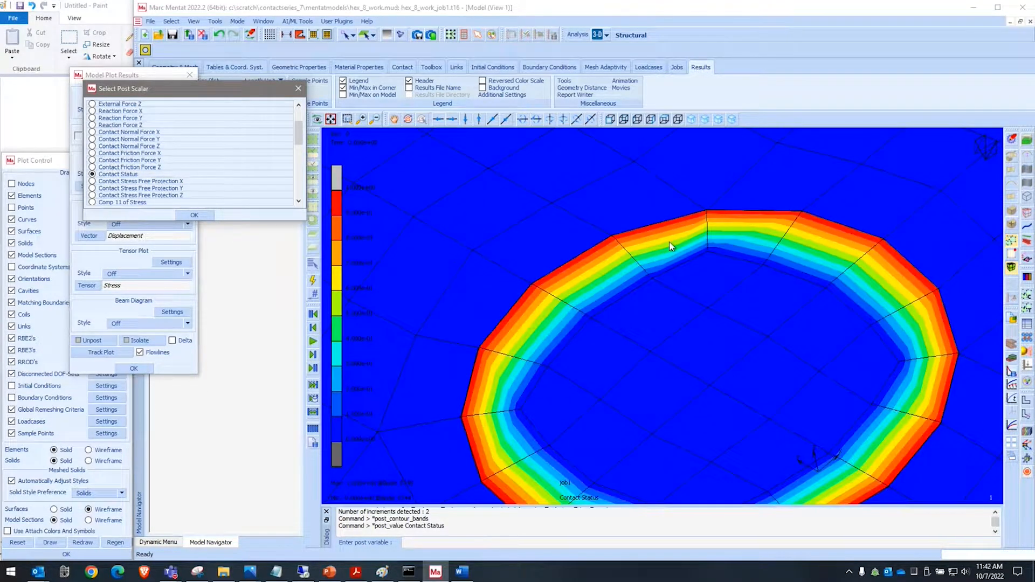
scroll(693, 218, "up", 5)
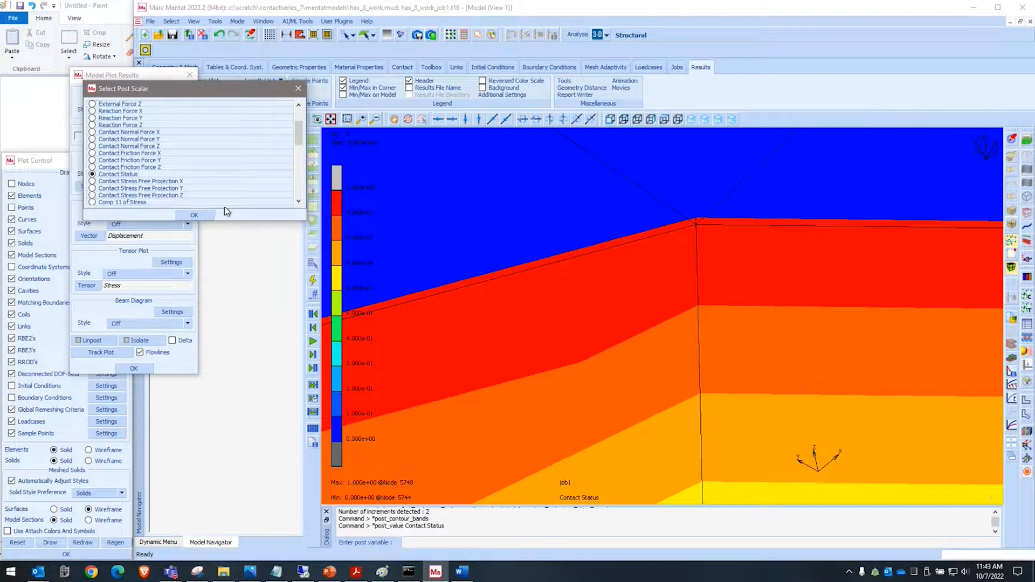
left_click(313, 355)
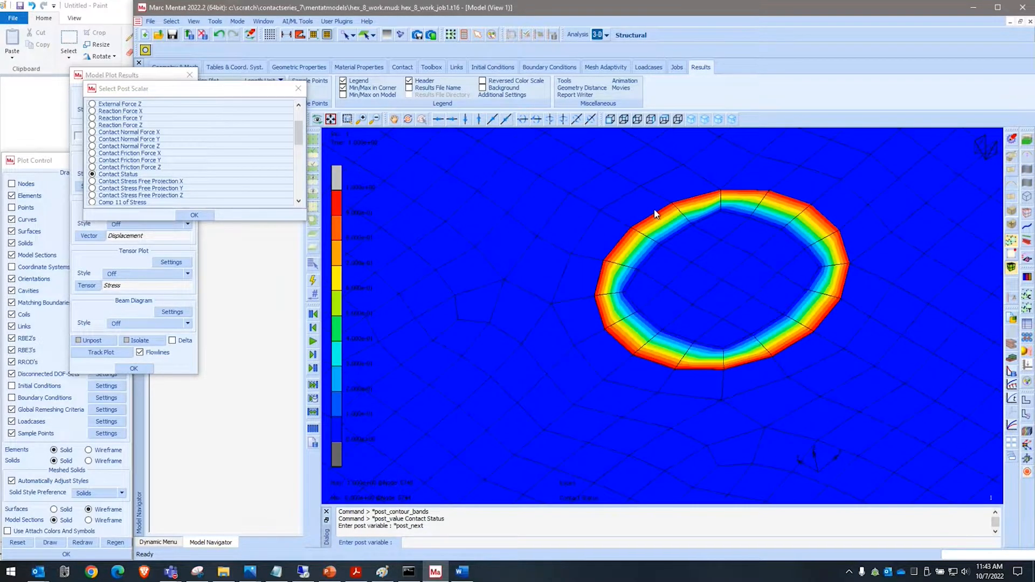
Plot Equivalent of Stress and switch to the Snipping Tool, placing its captured stress plot beside the current legend for comparison.
scroll(183, 181, "down", 7)
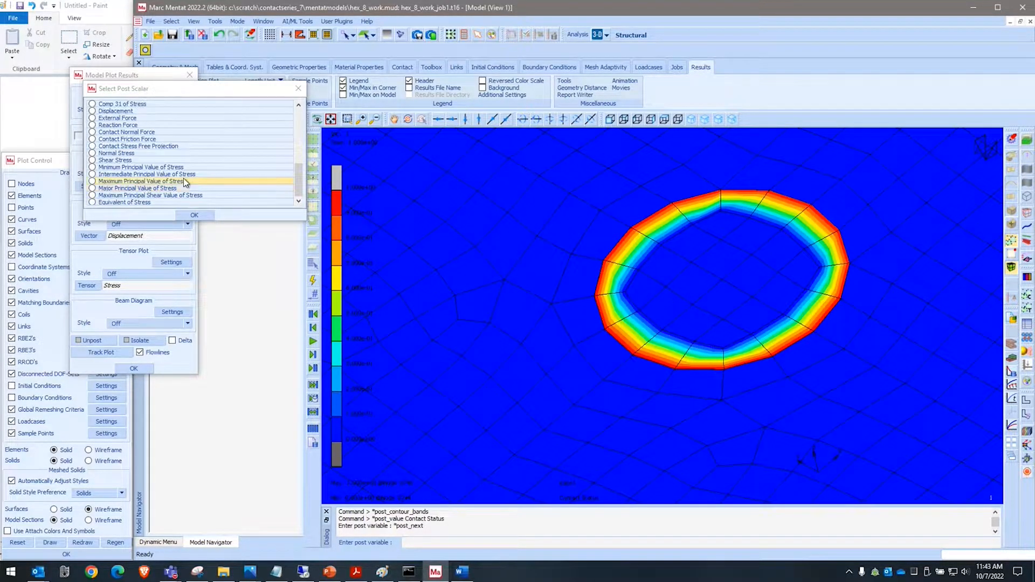
left_click(156, 201)
left_click(194, 215)
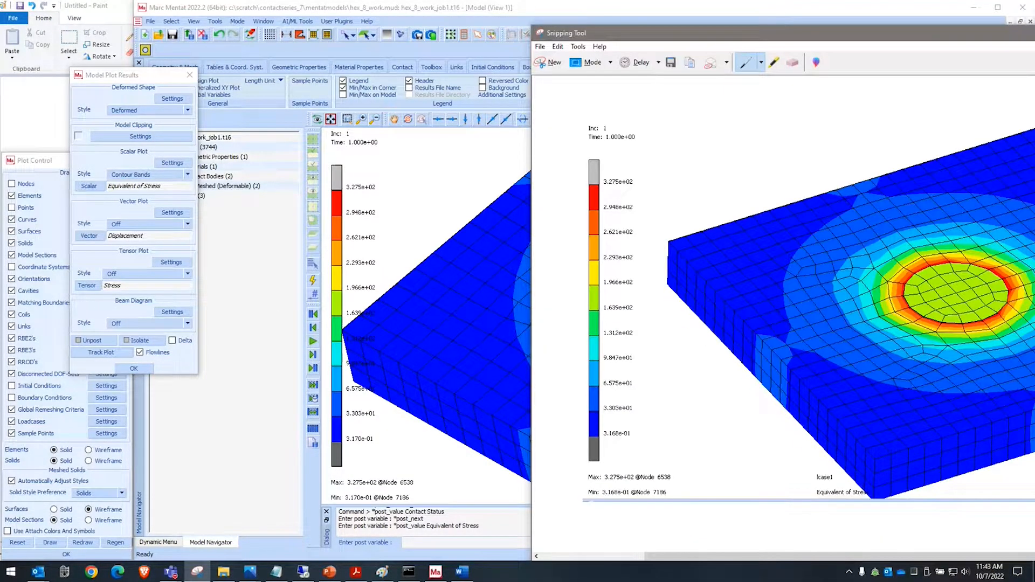
left_click_drag(1034, 38, 899, 41)
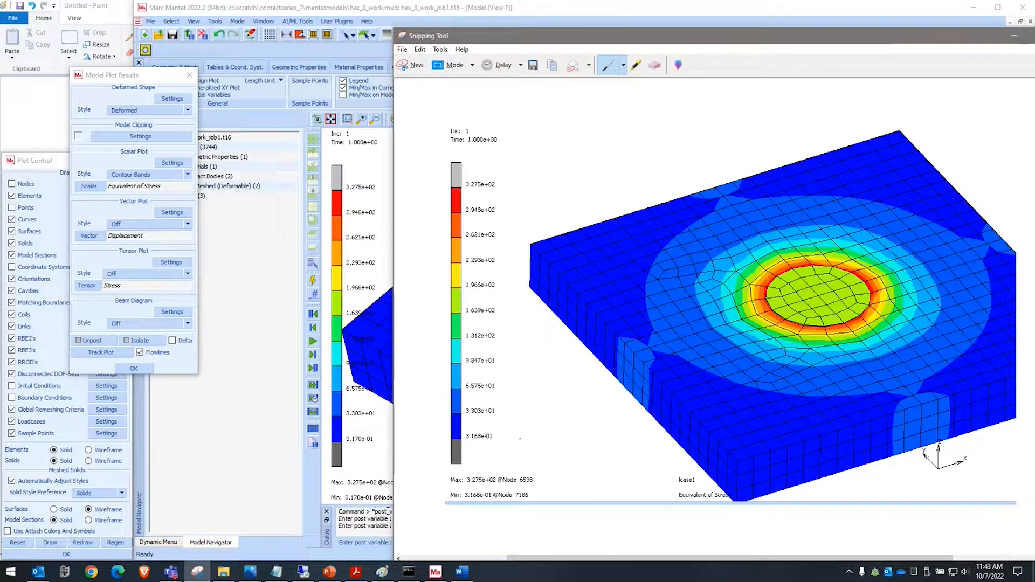
Compare the captured stress snip with the current Equivalent of Stress plot around the hole, then view the whole plate.
left_click_drag(620, 35, 964, 76)
left_click(579, 239)
key("ctrl")
left_click_drag(717, 270, 460, 272)
key("alt+Tab")
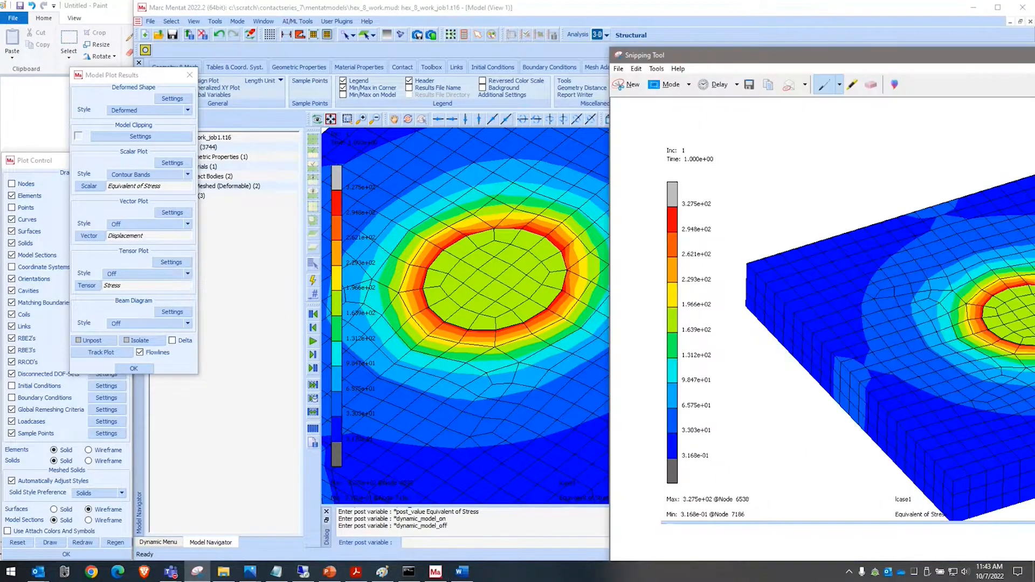
left_click_drag(809, 55, 722, 16)
key("alt+Tab")
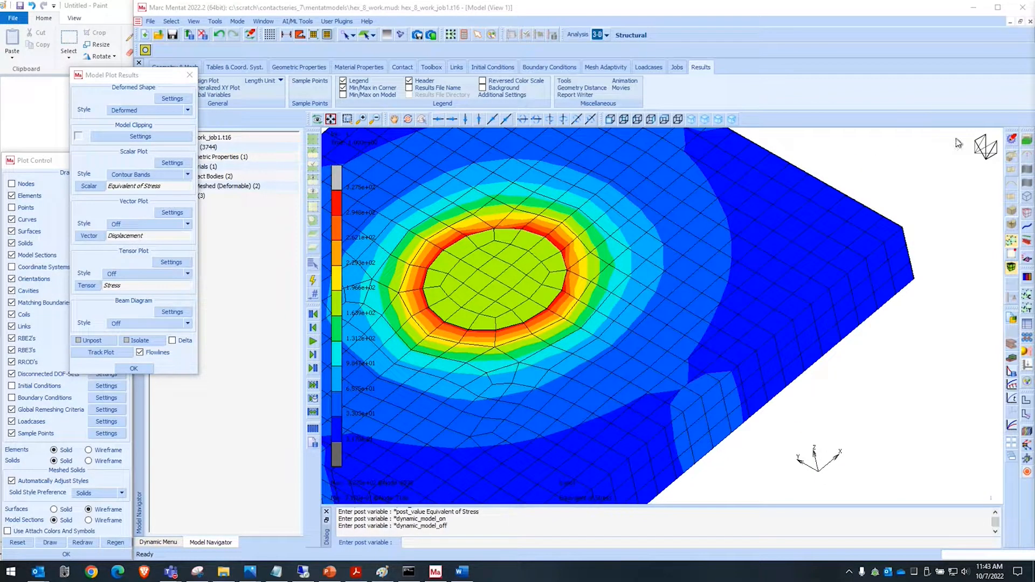
key("alt+Tab")
key("alt+Tab")
key("alt+Tab")
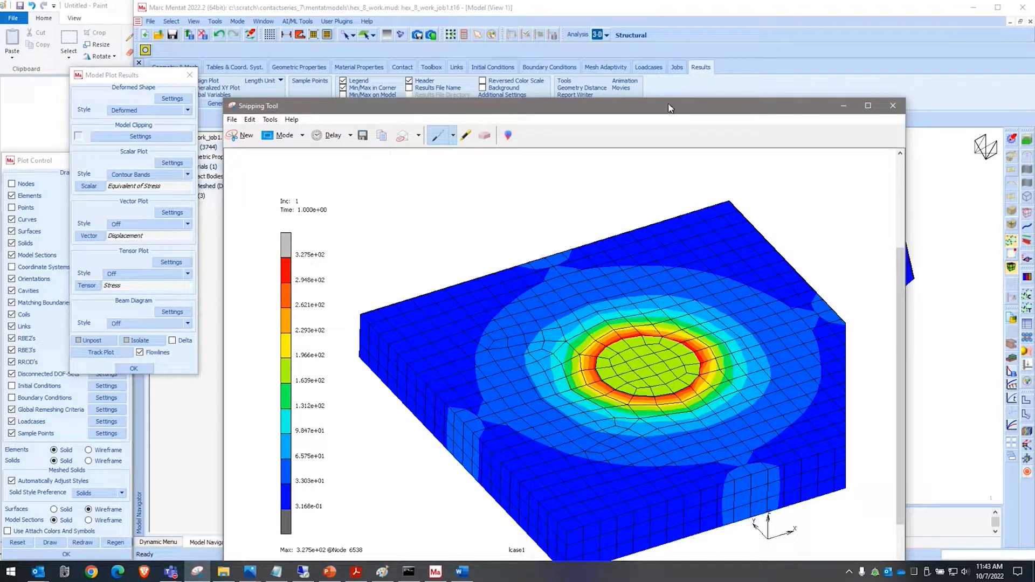
left_click(716, 43)
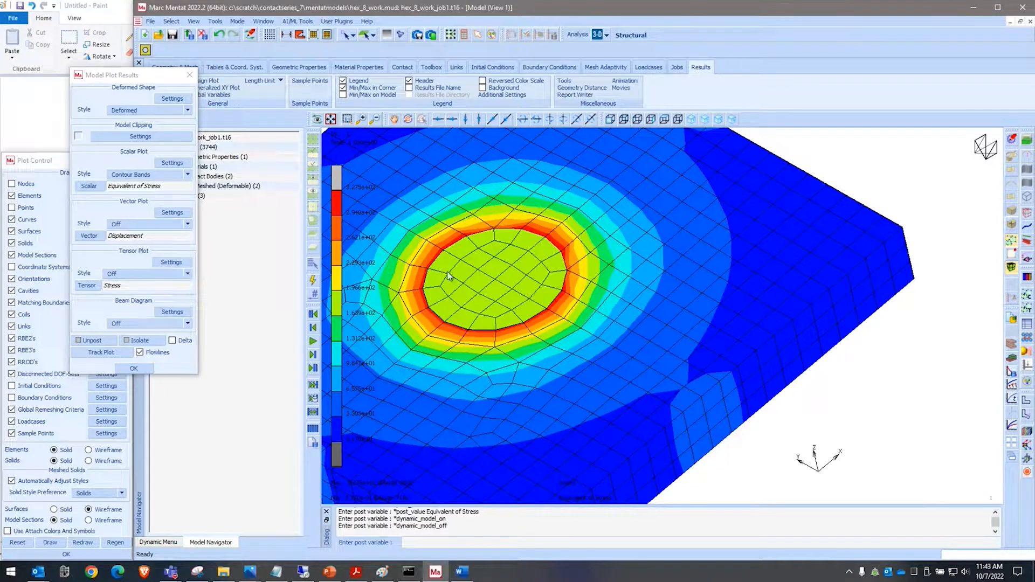
scroll(777, 272, "down", 4)
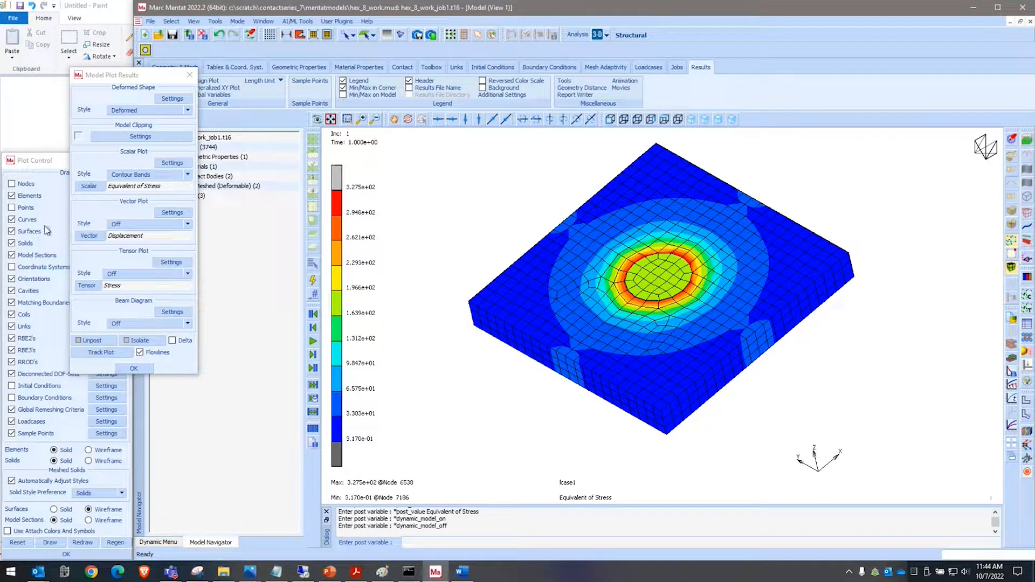
Close the results file, bring up Selection Control, and inspect the undeformed mesh where the pin meets the hole's rim.
left_click(190, 75)
left_click(206, 38)
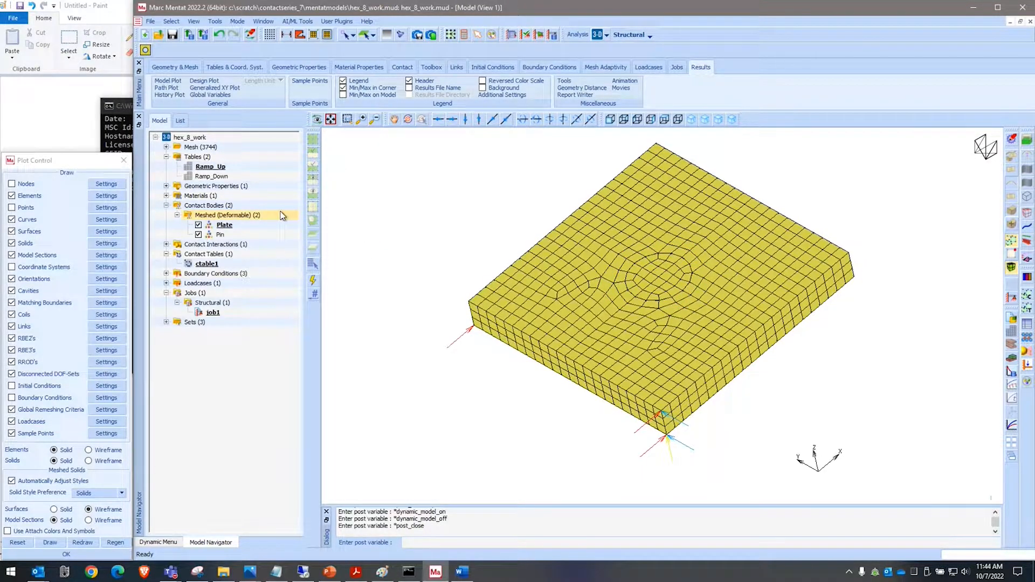
left_click(171, 21)
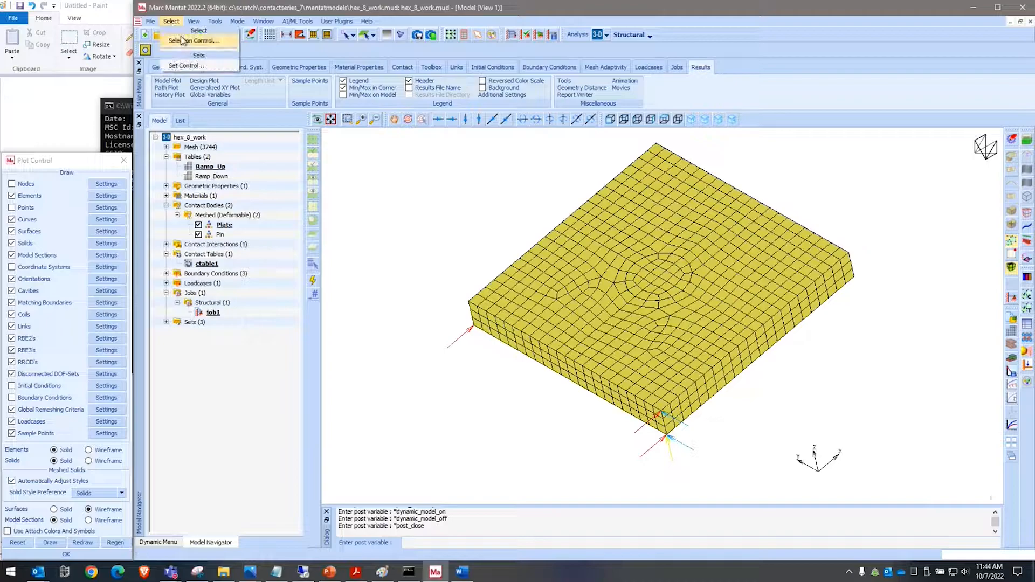
left_click(183, 40)
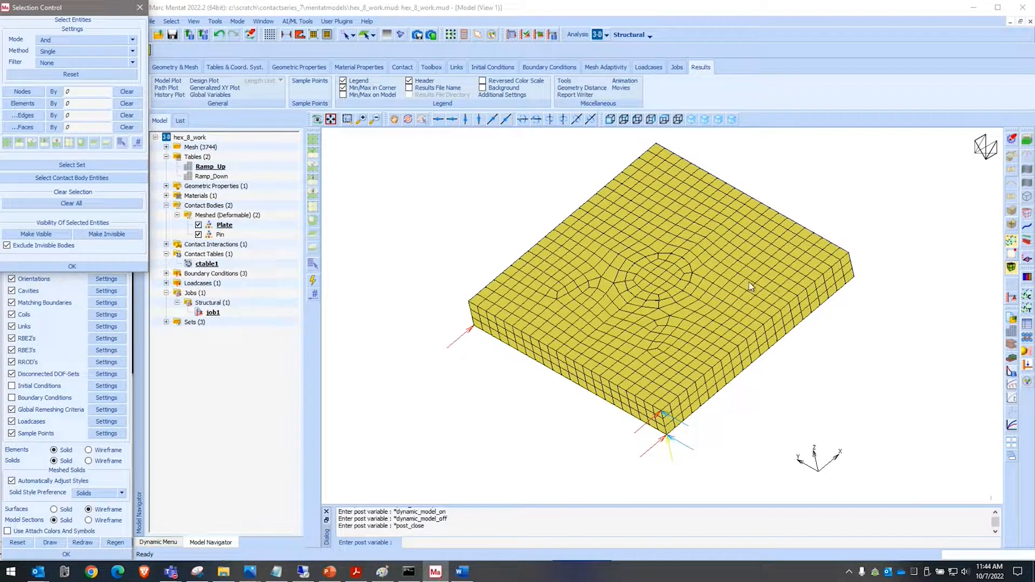
middle_click_drag(691, 246, 715, 233, "ctrl")
scroll(650, 270, "up", 5, "ctrl")
scroll(679, 251, "up", 3)
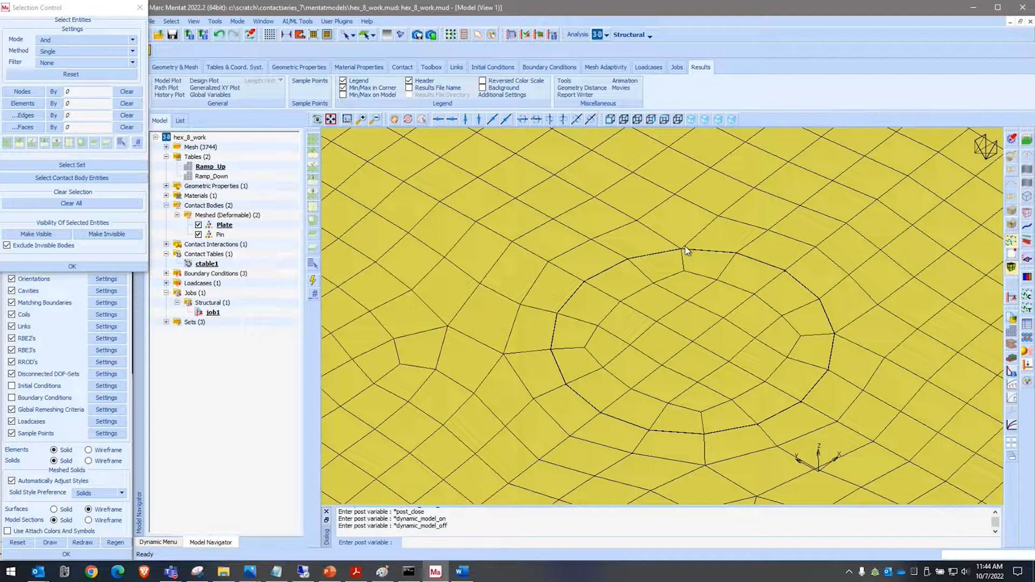
scroll(685, 249, "up", 5)
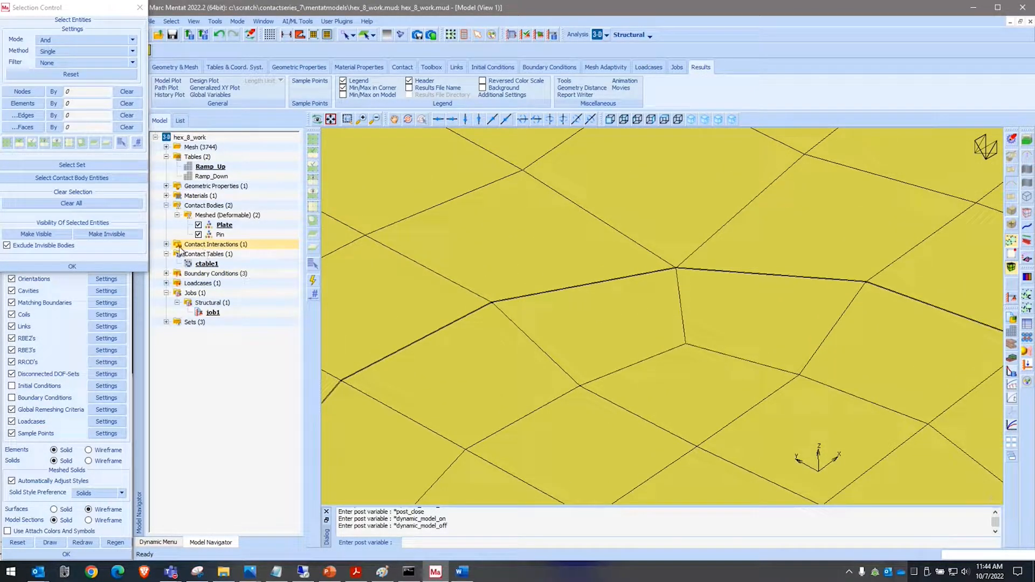
In ctable1, set the Plate-Pin interference fit closure to 0.02, driven by the Ramp_Up table, and close the contact table dialogs.
double_click(209, 265)
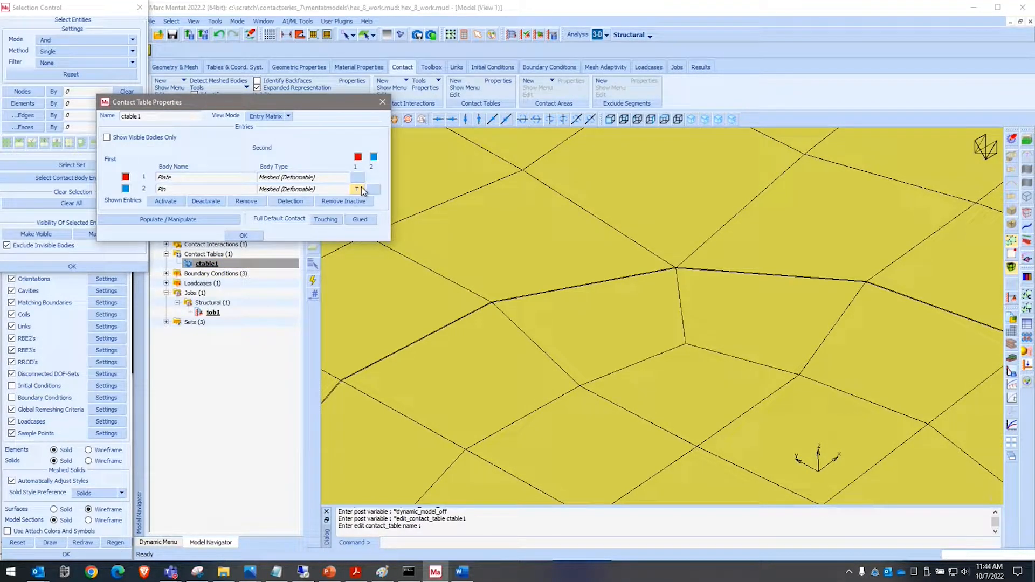
left_click(359, 190)
left_click(145, 244)
left_click_drag(188, 171, 133, 169)
type("0.02")
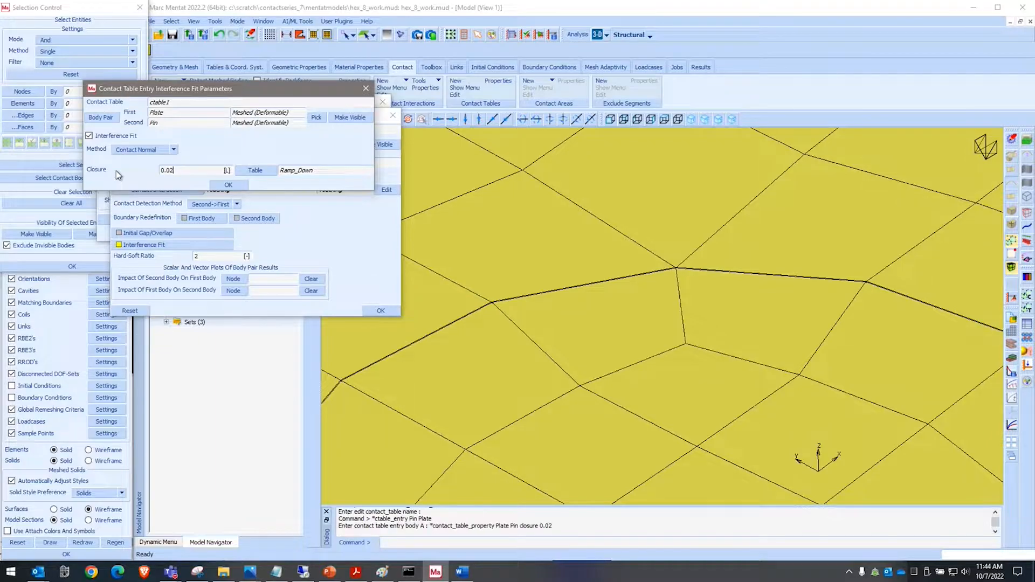
left_click(254, 169)
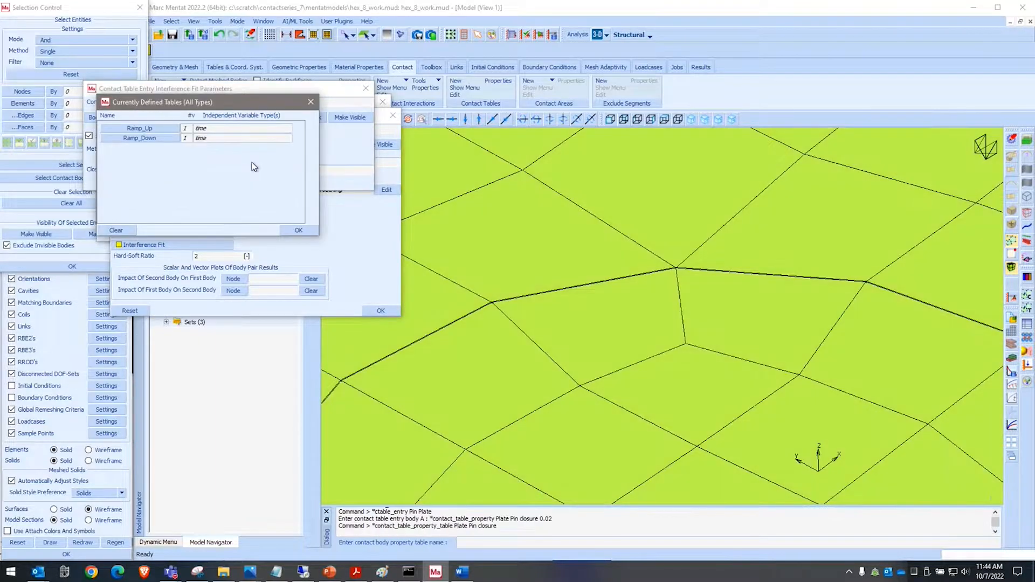
left_click(159, 127)
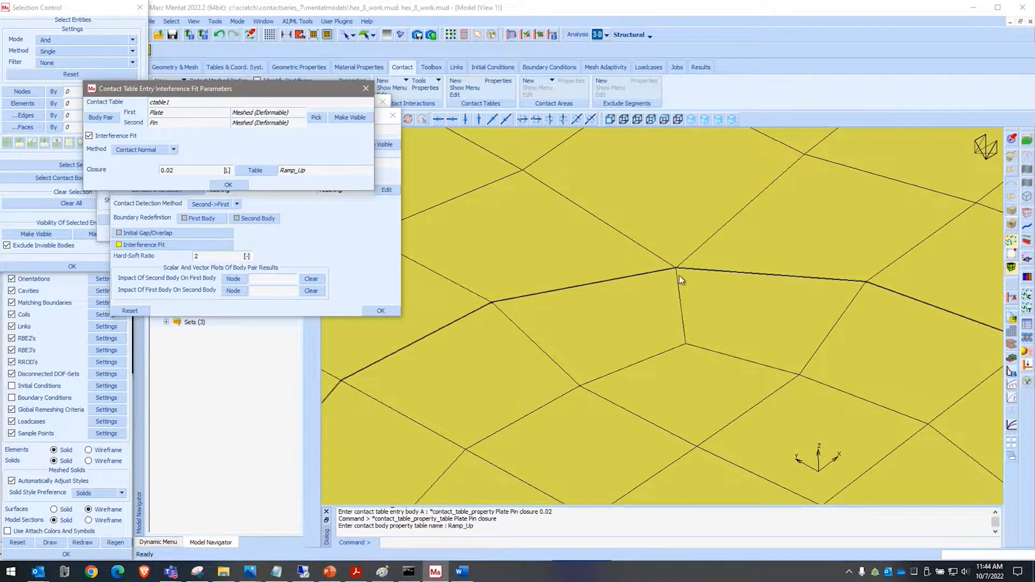
scroll(679, 270, "up", 5)
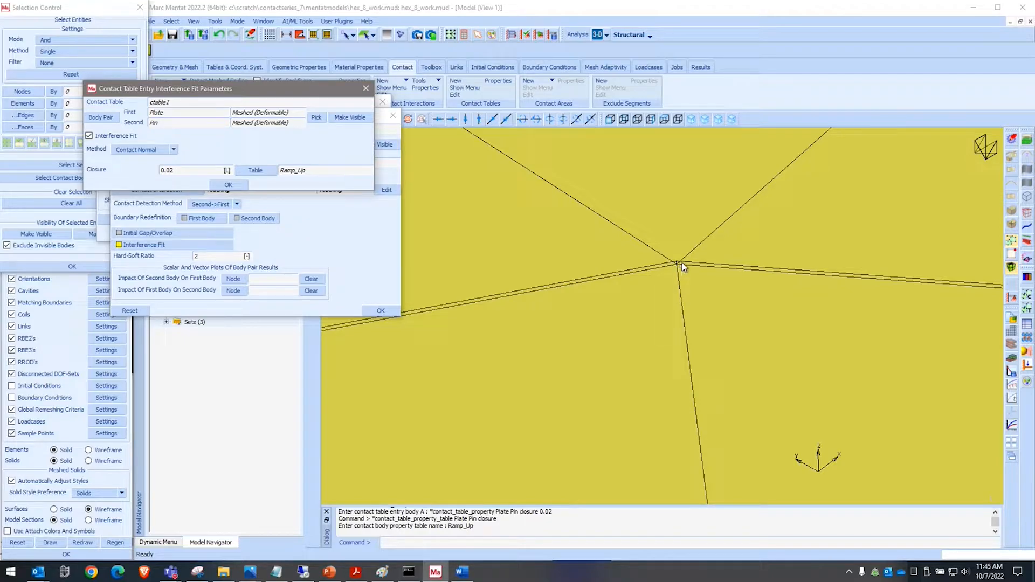
left_click_drag(197, 172, 134, 171)
left_click(228, 184)
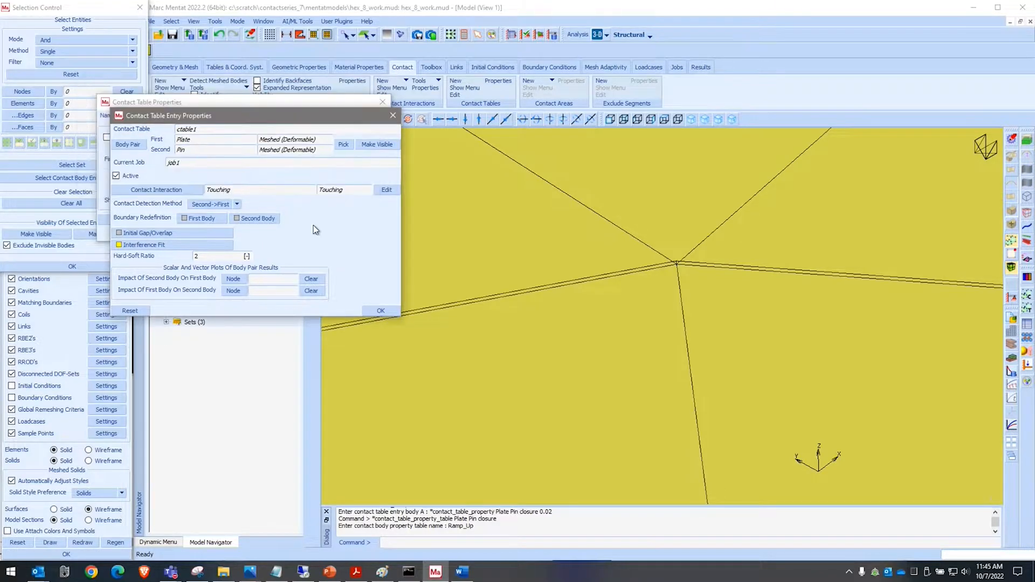
left_click(381, 310)
left_click(287, 222)
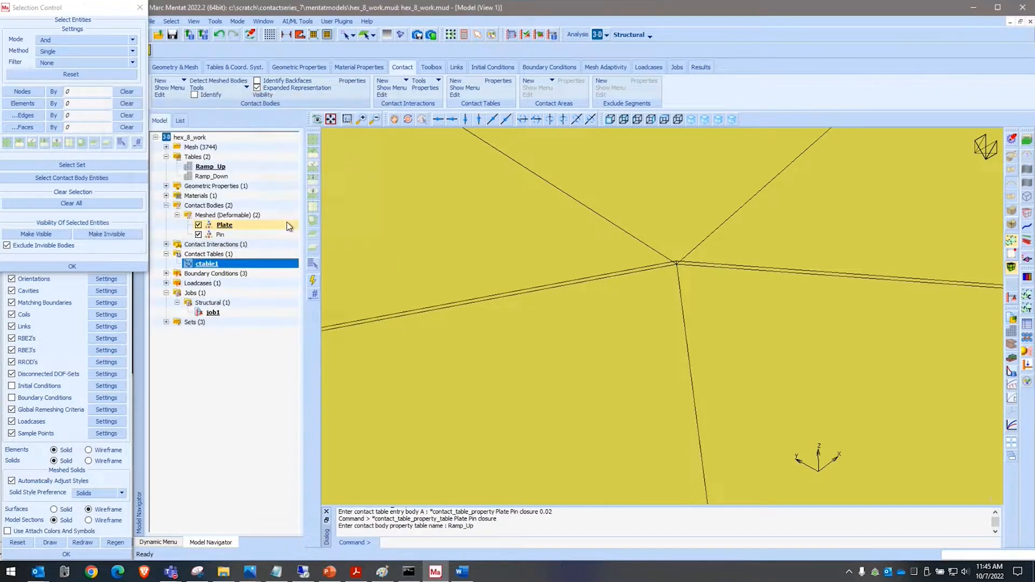
Check and submit job1 with the changed interference closure, and open its results file.
right_click(211, 313)
left_click(248, 420)
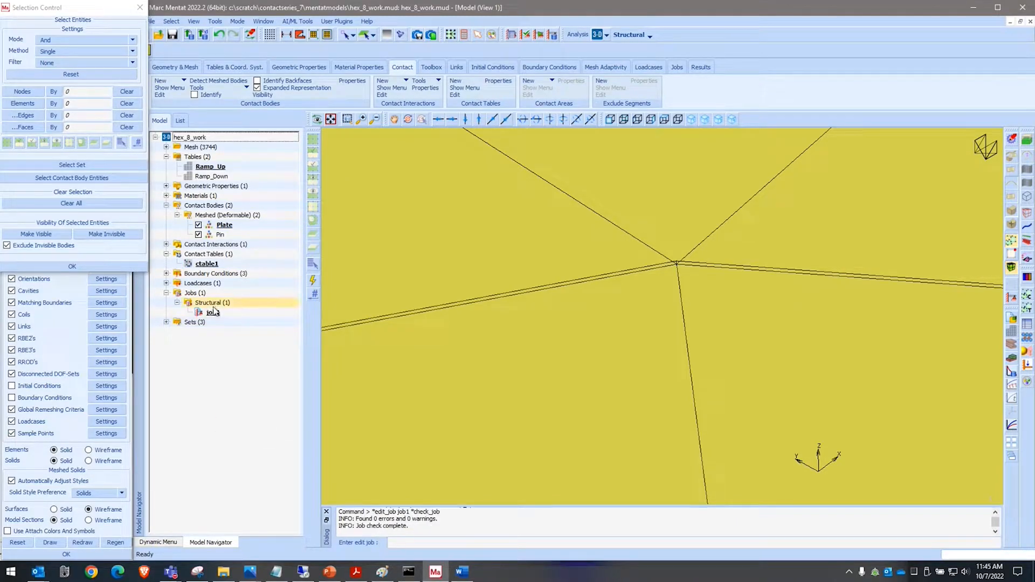
right_click(215, 304)
left_click(209, 313)
right_click(209, 314)
left_click(236, 426)
left_click(115, 217)
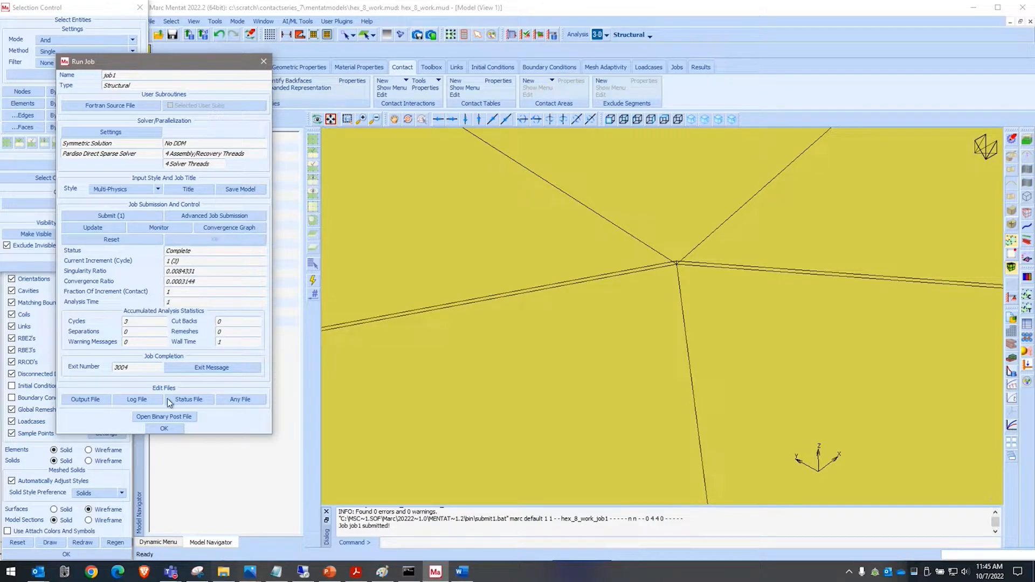
left_click(171, 416)
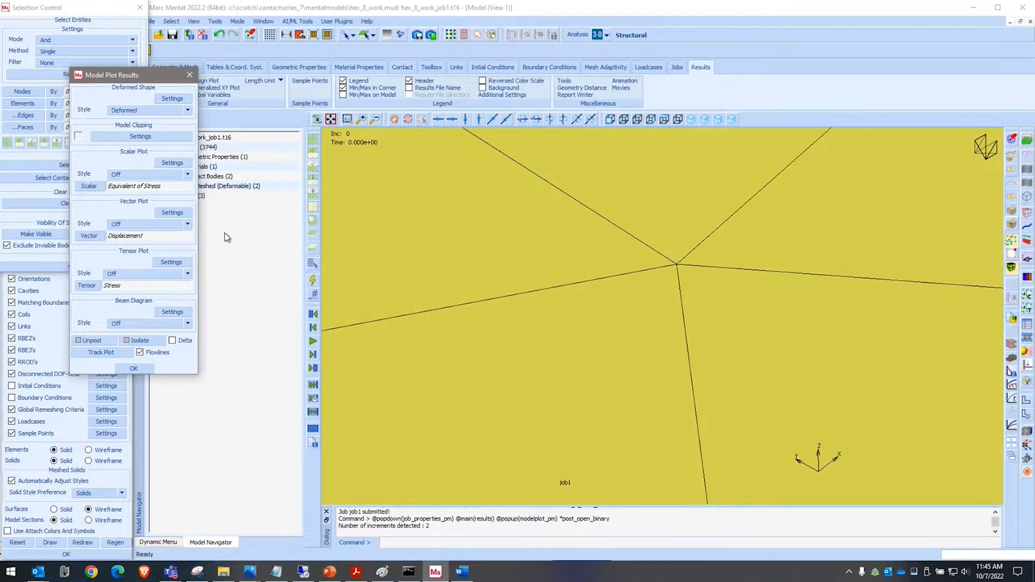
Plot Equivalent of Stress as contour bands on the whole model at increment 1.
left_click(136, 174)
left_click(135, 193)
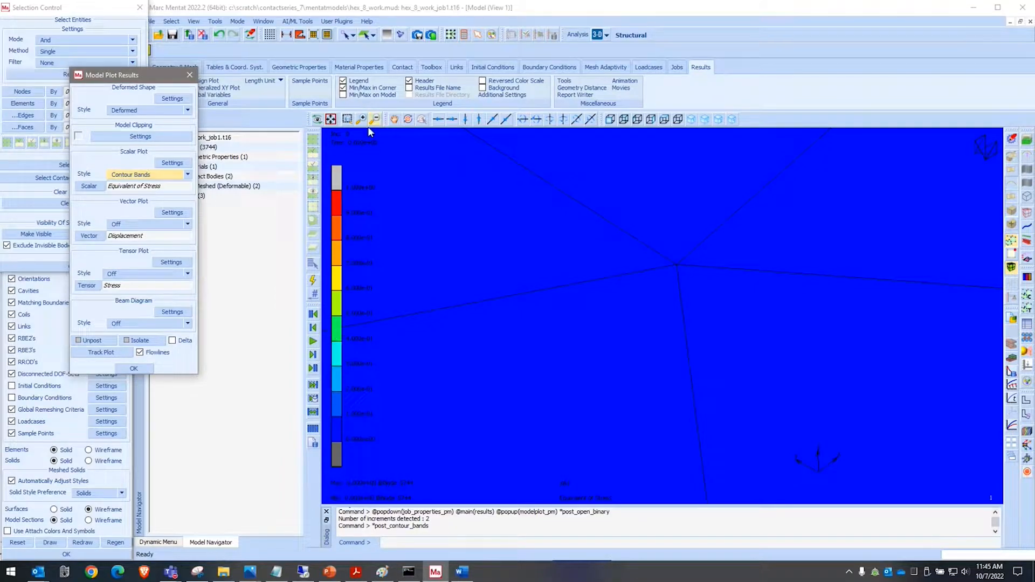
double_click(331, 120)
left_click(313, 354)
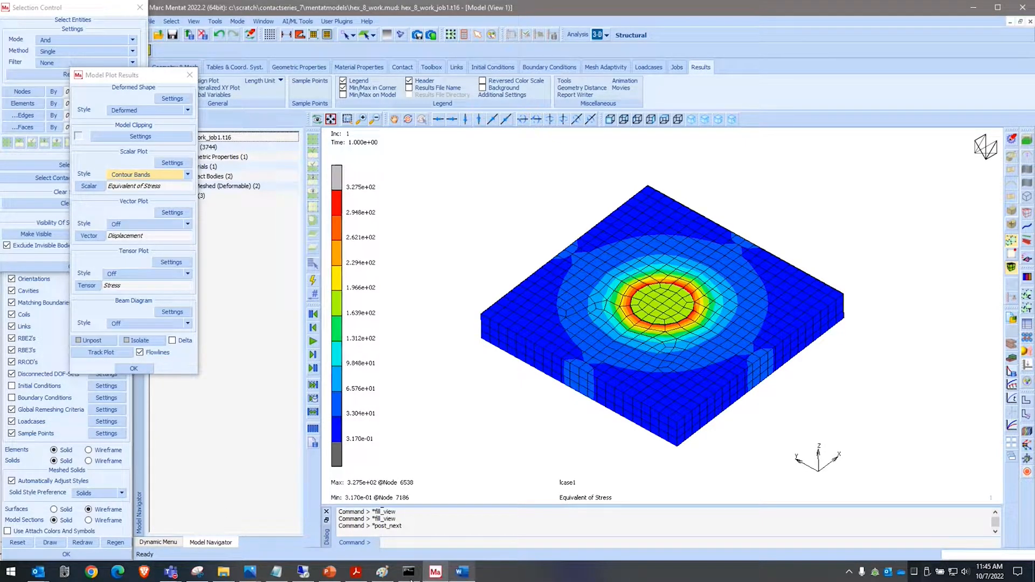
Switch to the Snipping Tool to compare its captured stress legend with the current one, and minimize it when done.
mouse_move(384, 576)
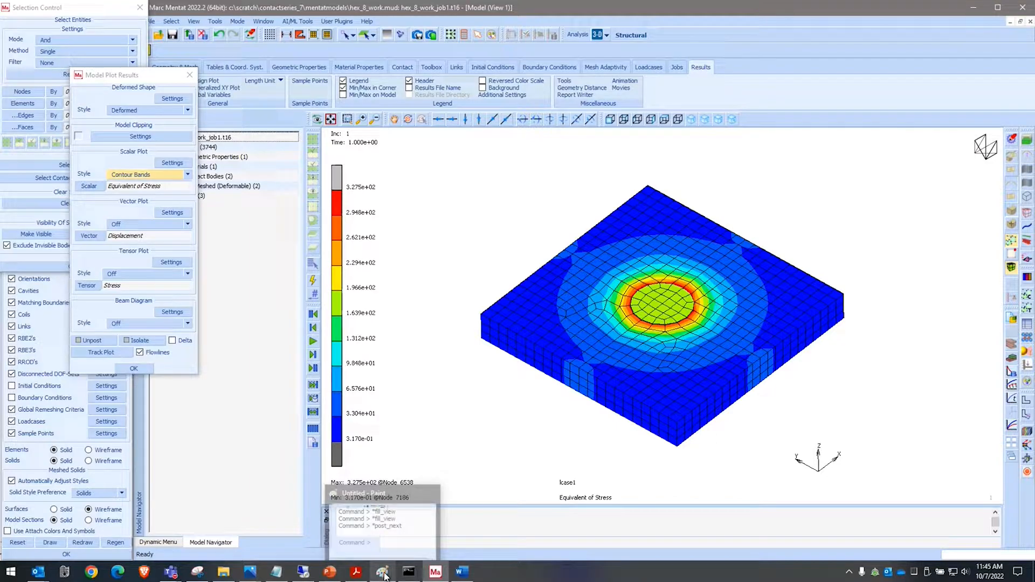
left_click(197, 572)
left_click_drag(565, 113, 732, 44)
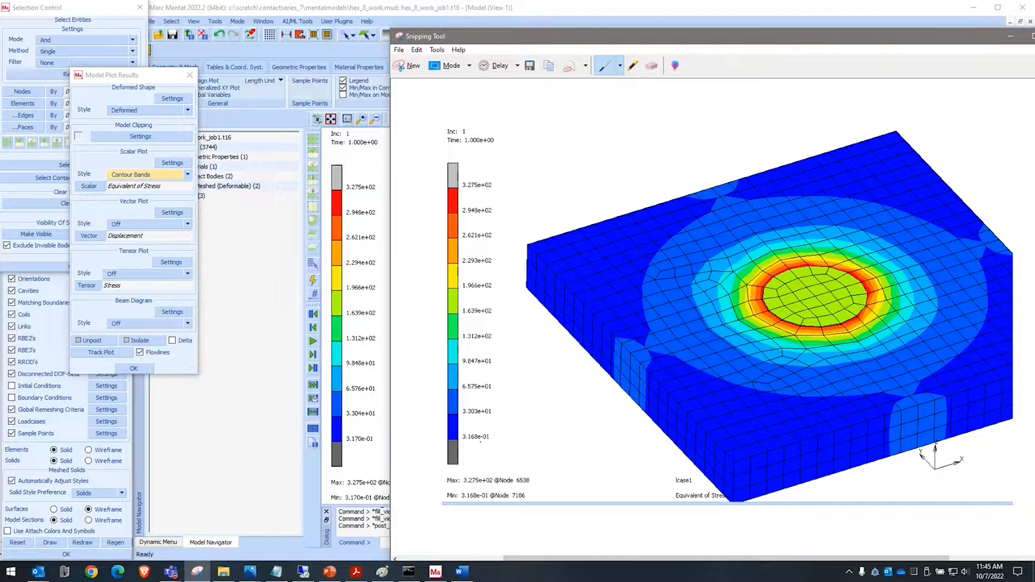
left_click_drag(945, 43, 593, 78)
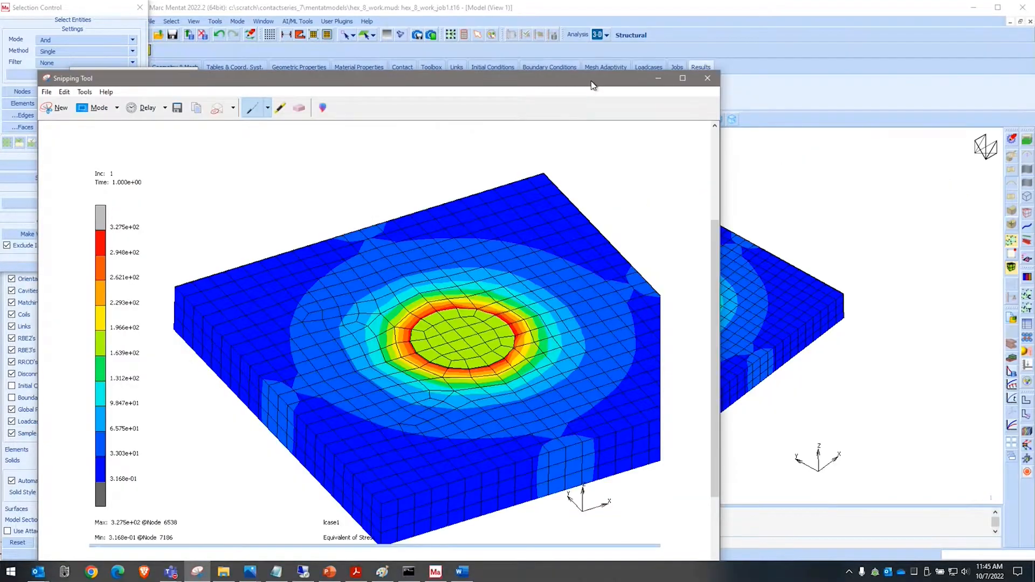
left_click(657, 76)
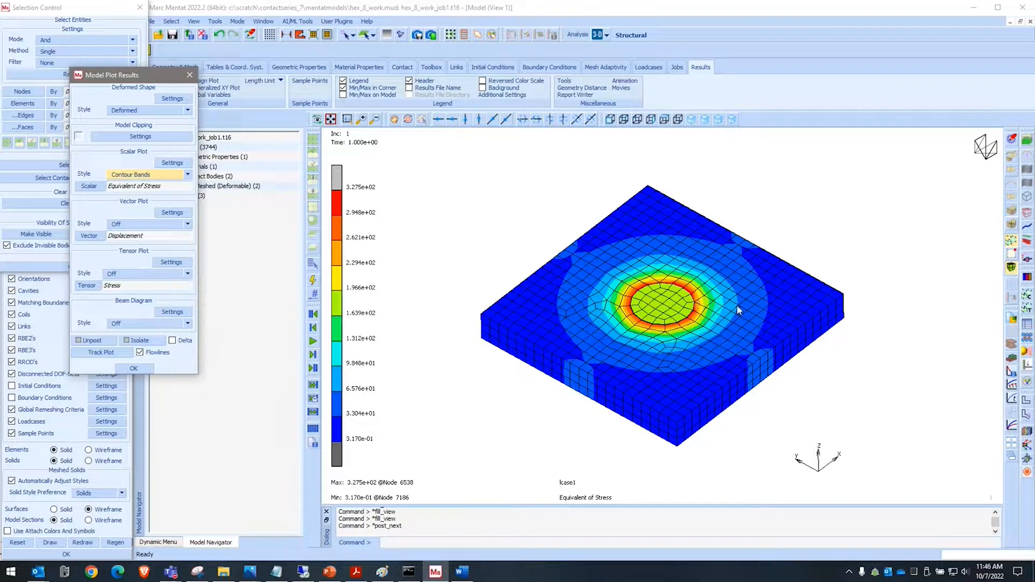
Examine the interface between pin and plate at the hole's upper edge from the front view.
left_click(613, 121)
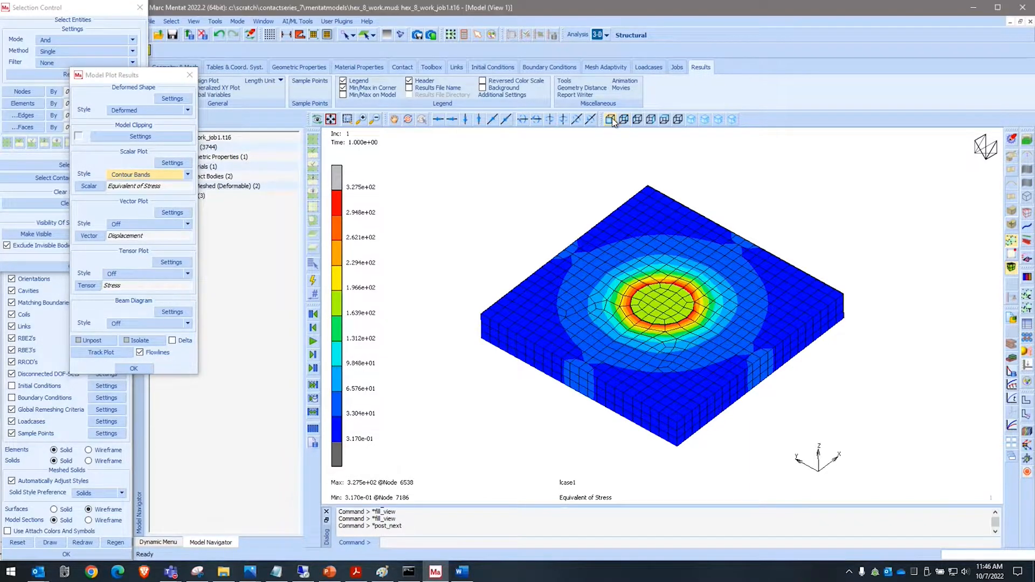
left_click(613, 121)
scroll(661, 274, "up", 5)
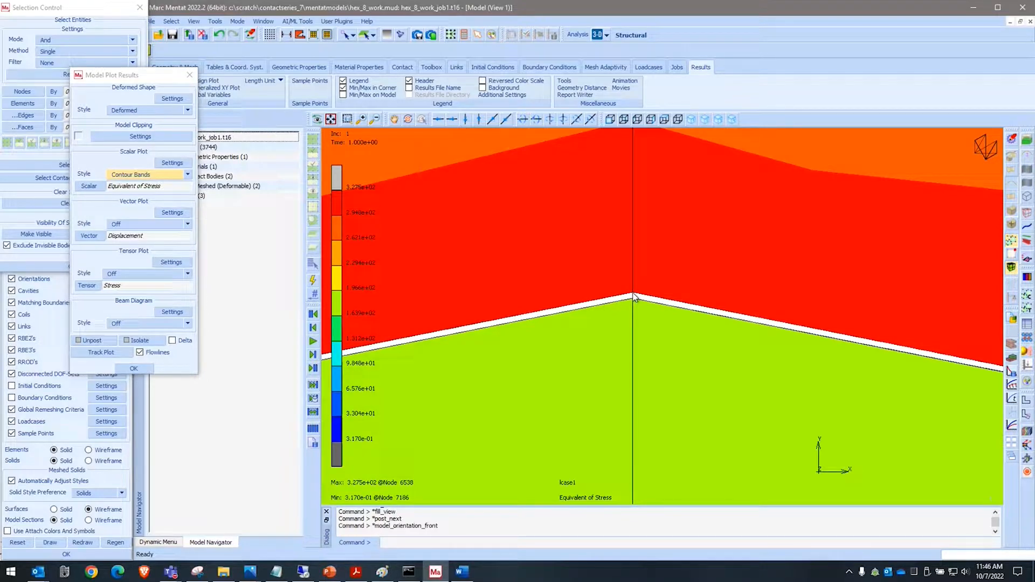
Plot Contact Status instead of stress and inspect it around the hole's rim.
left_click(108, 187)
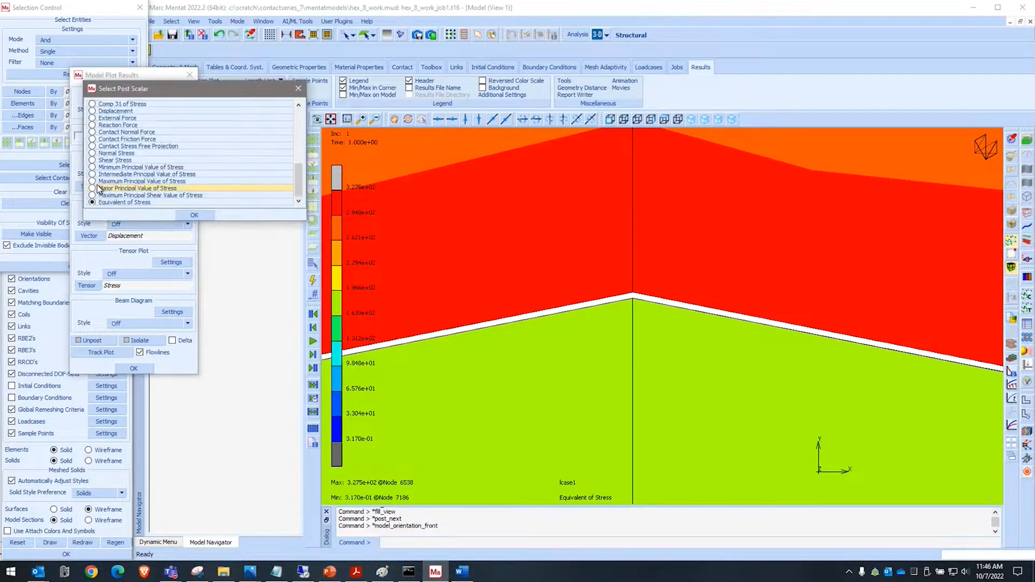
scroll(142, 162, "down", 1)
left_click(139, 147)
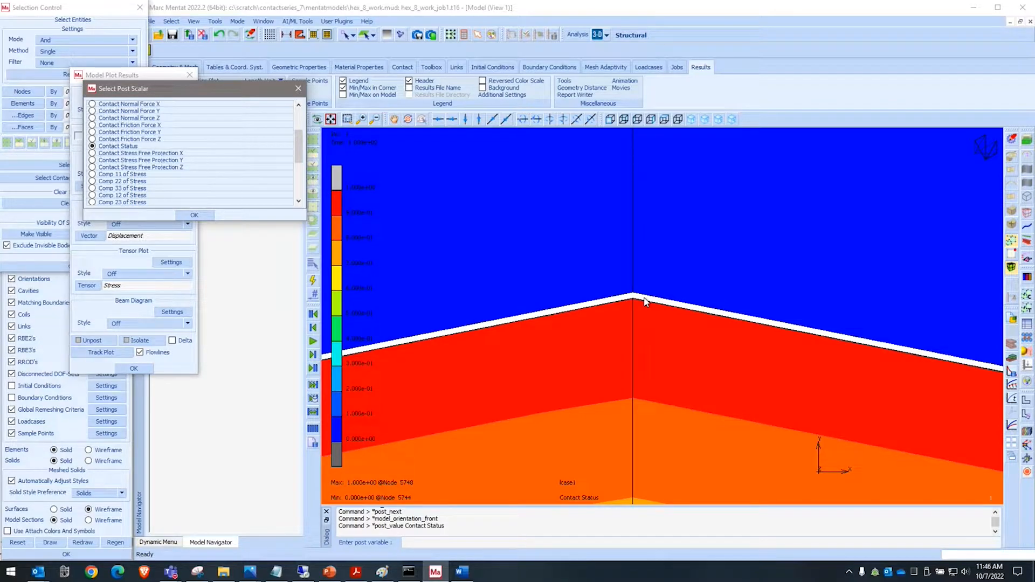
scroll(652, 252, "up", 3)
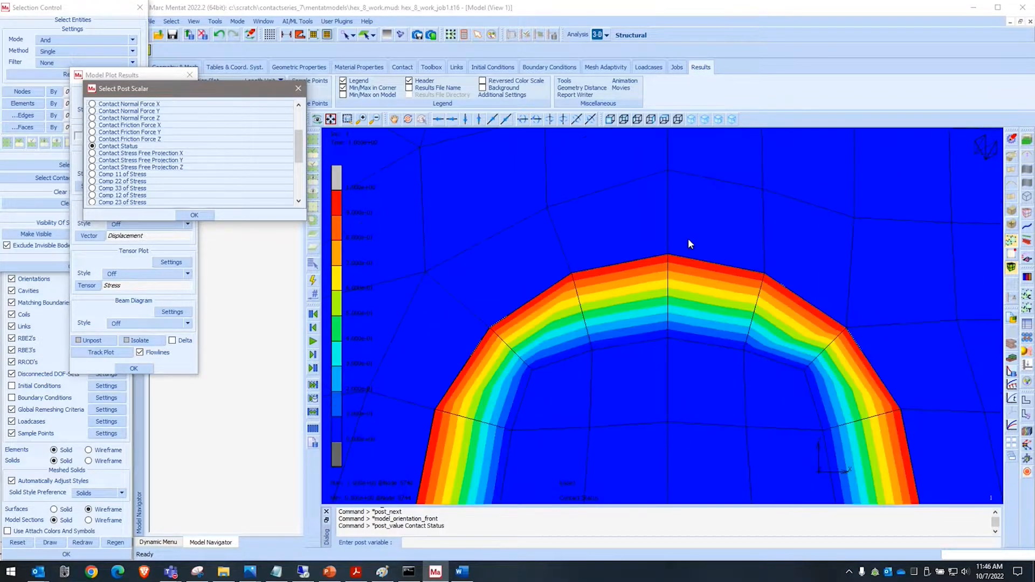
scroll(689, 239, "down", 4)
middle_click_drag(796, 419, 802, 262, "ctrl")
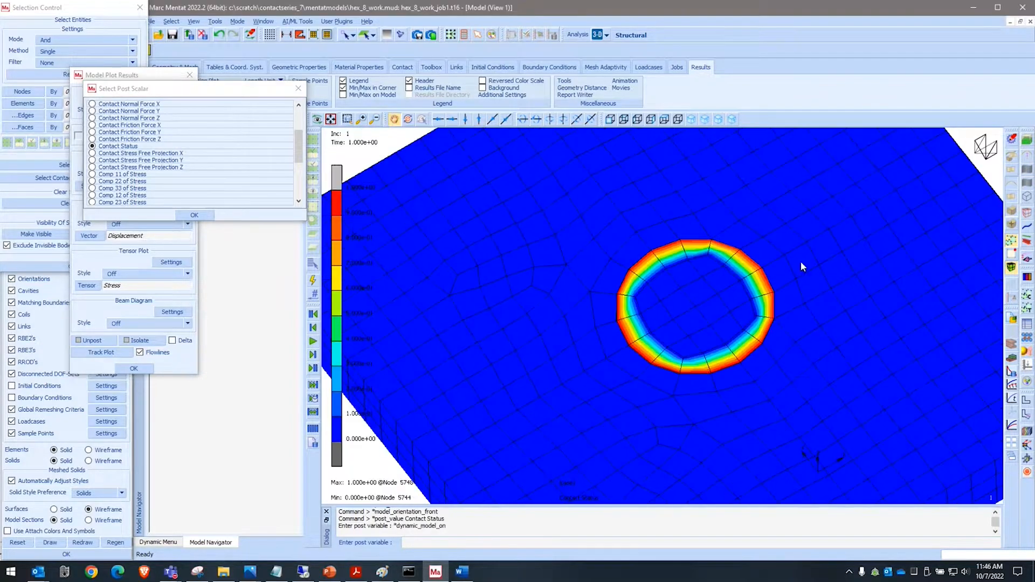
Close the current results file and open the model Hex_8_start.mud.
left_click(198, 215)
left_click(134, 369)
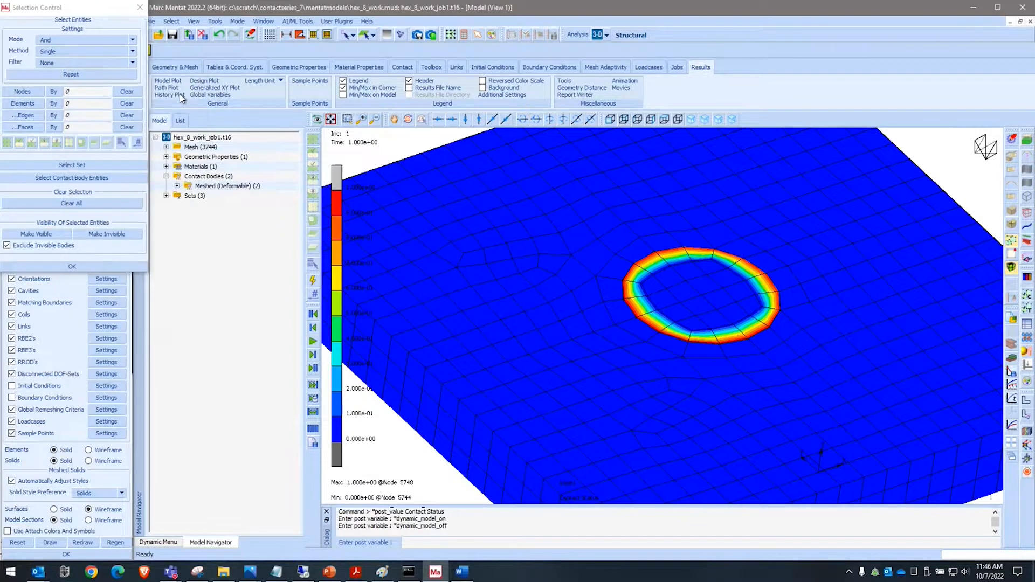
left_click(203, 35)
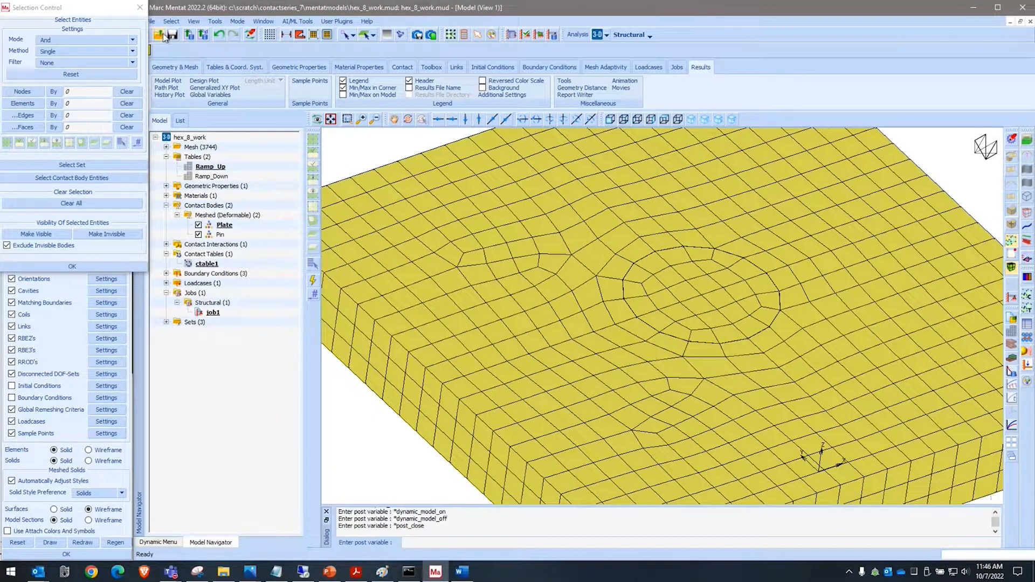
left_click(165, 37)
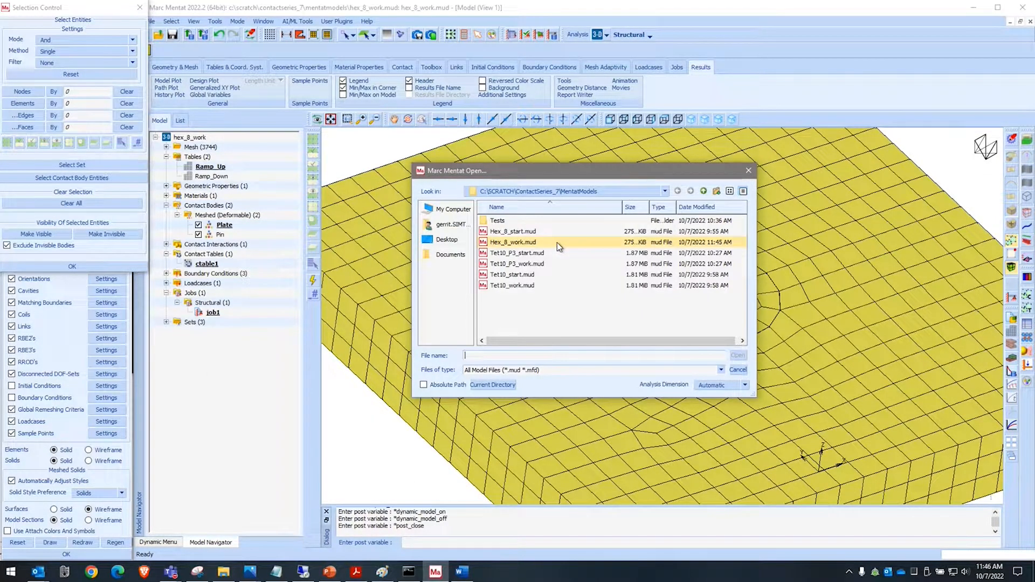
left_click(525, 232)
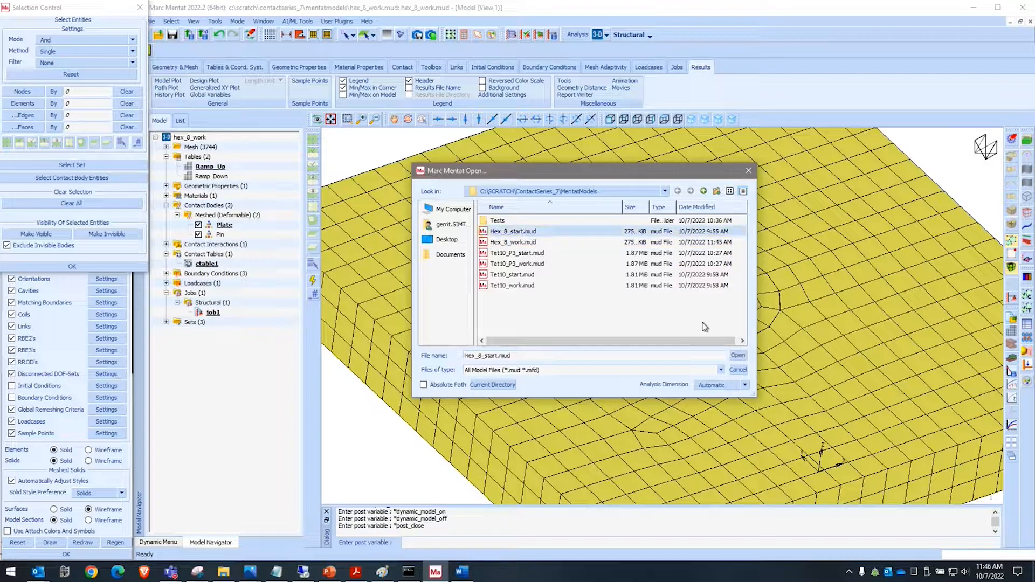
left_click(738, 356)
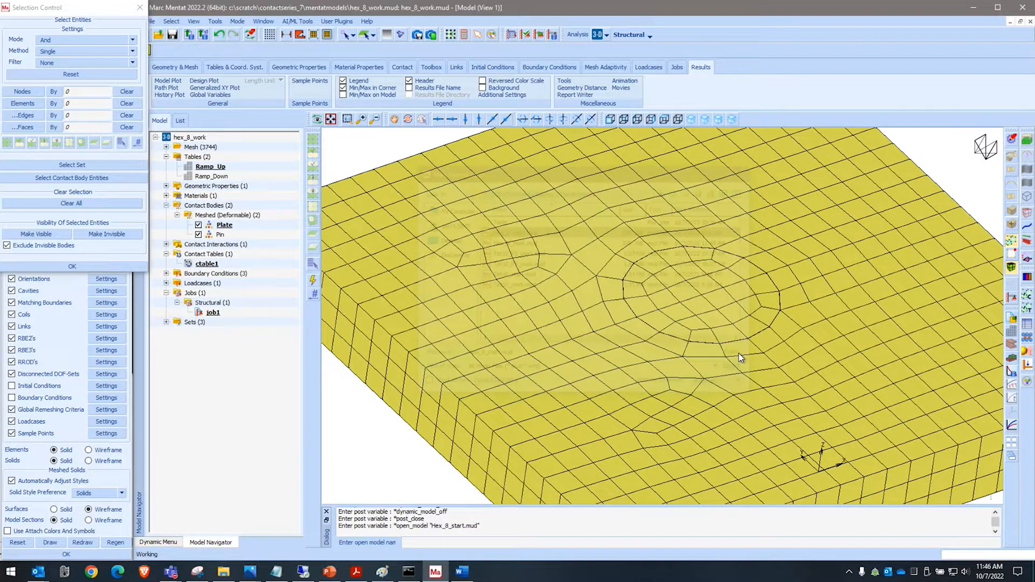
Save the model as a new file named Hex_8_work2.mud.
left_click(152, 21)
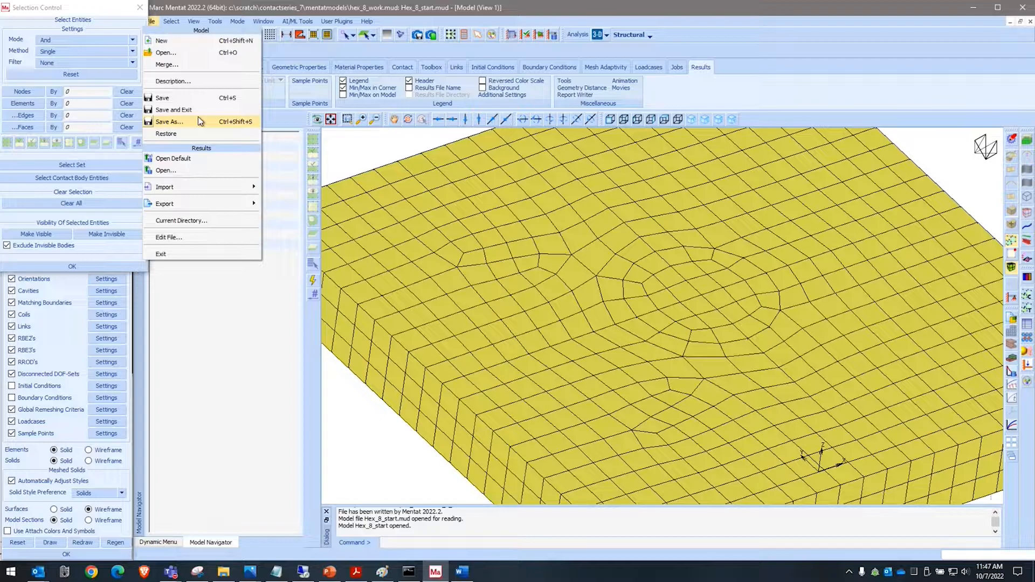
left_click(198, 121)
left_click(534, 243)
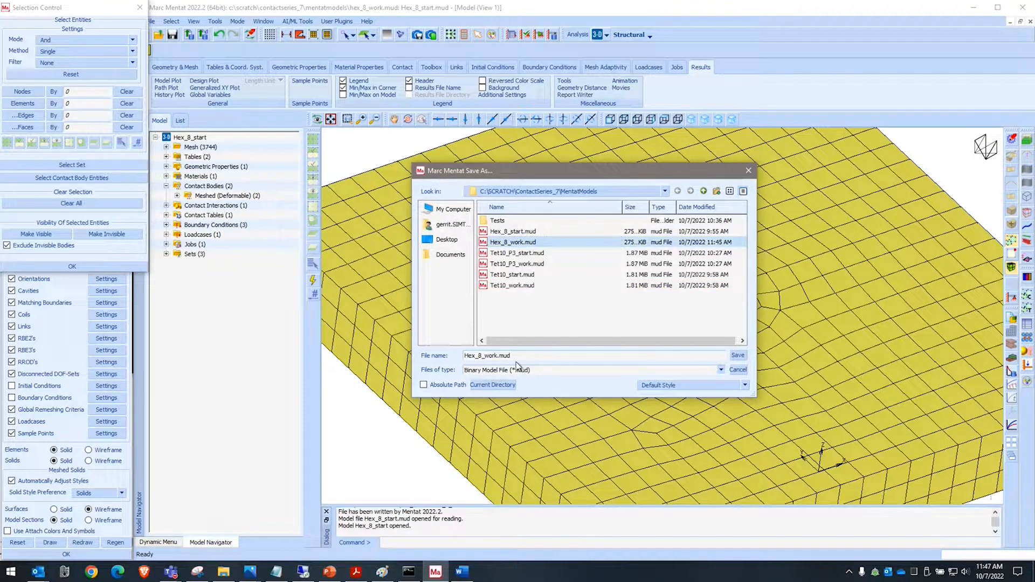
left_click(499, 356)
type("2")
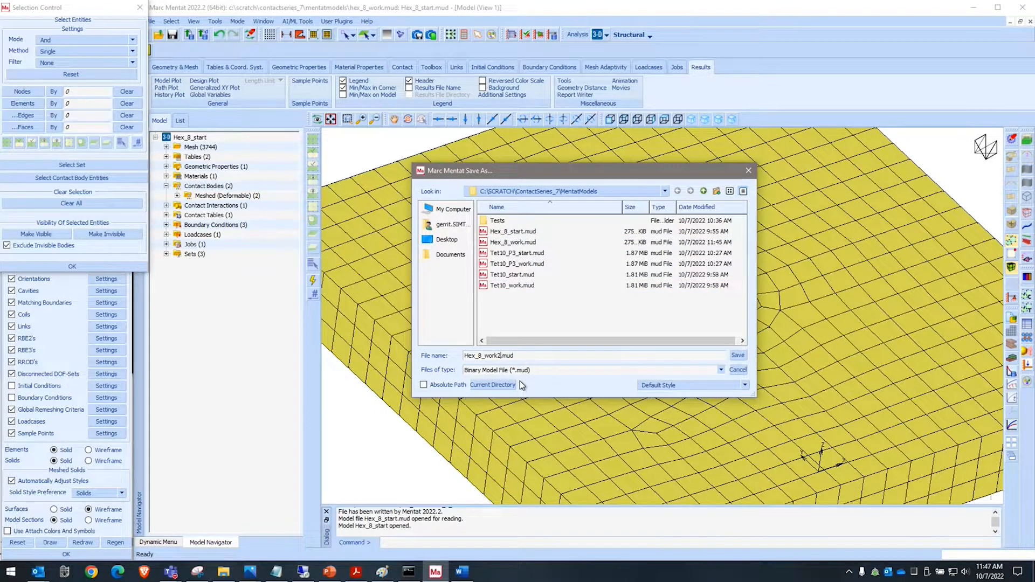
key("Return")
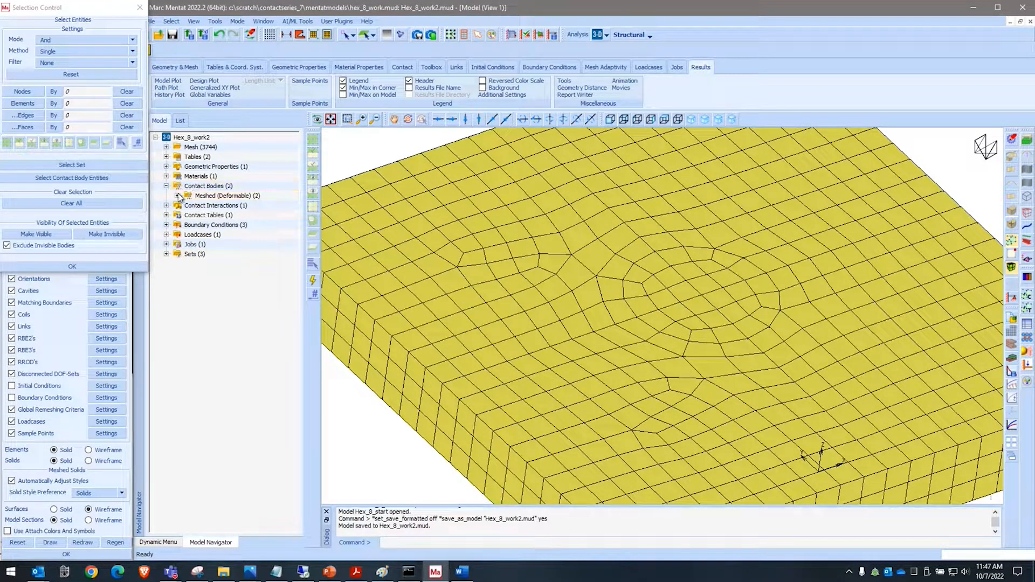
Enable stress-free projection onto the contact surface at the start of analysis for the Touching contact interaction.
left_click(166, 224)
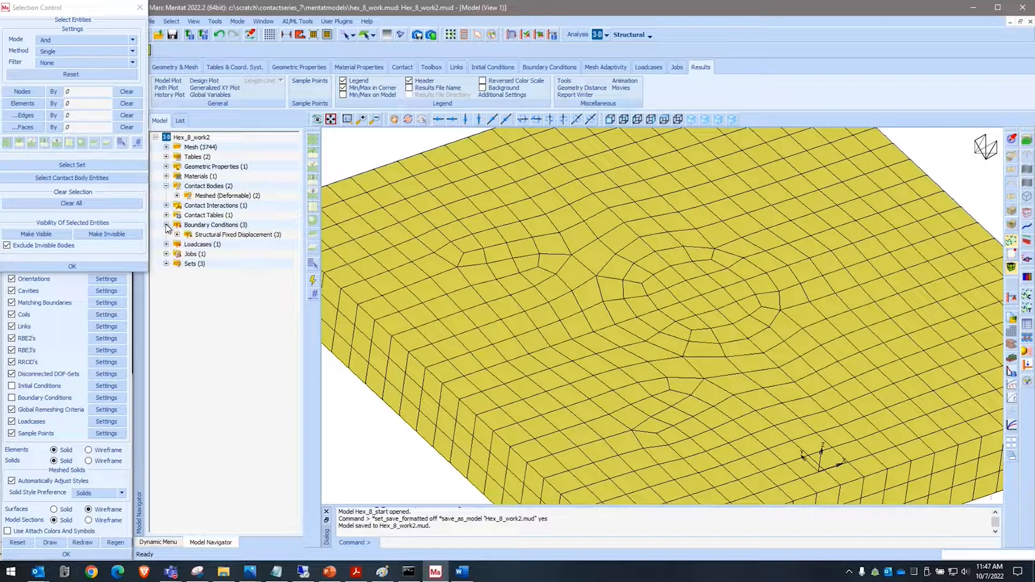
left_click(166, 225)
left_click(166, 205)
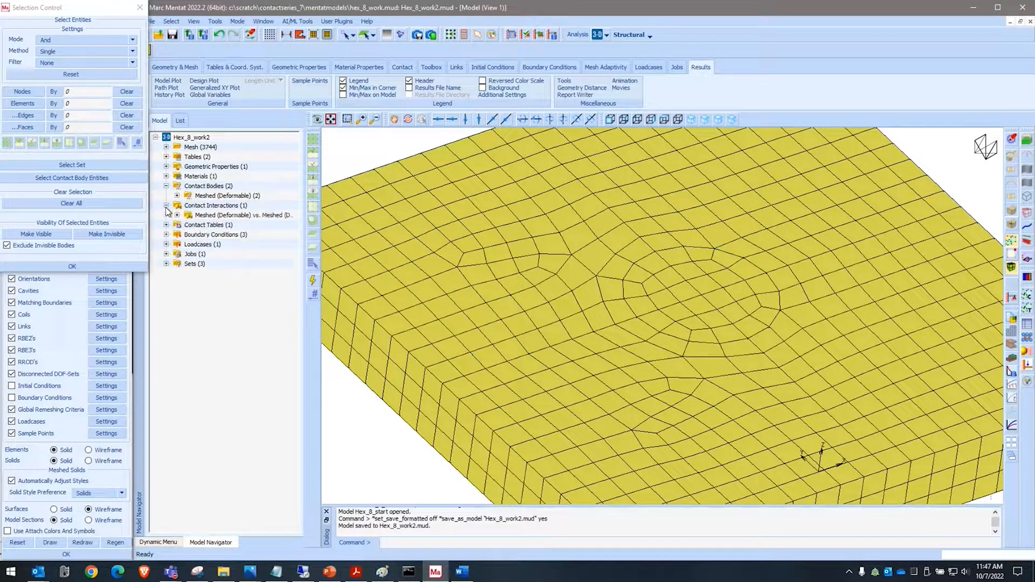
double_click(205, 215)
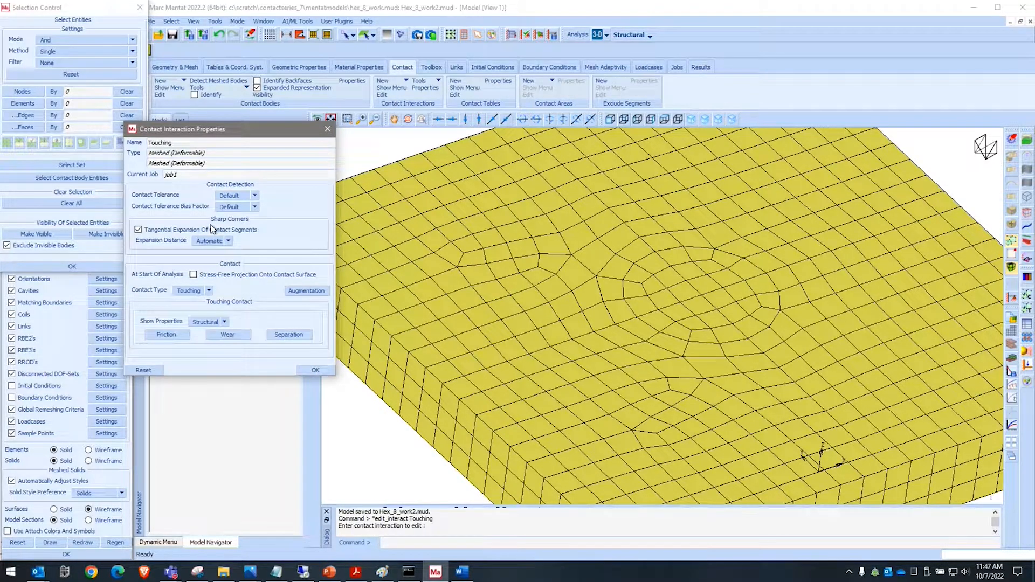
left_click(194, 274)
key("Return")
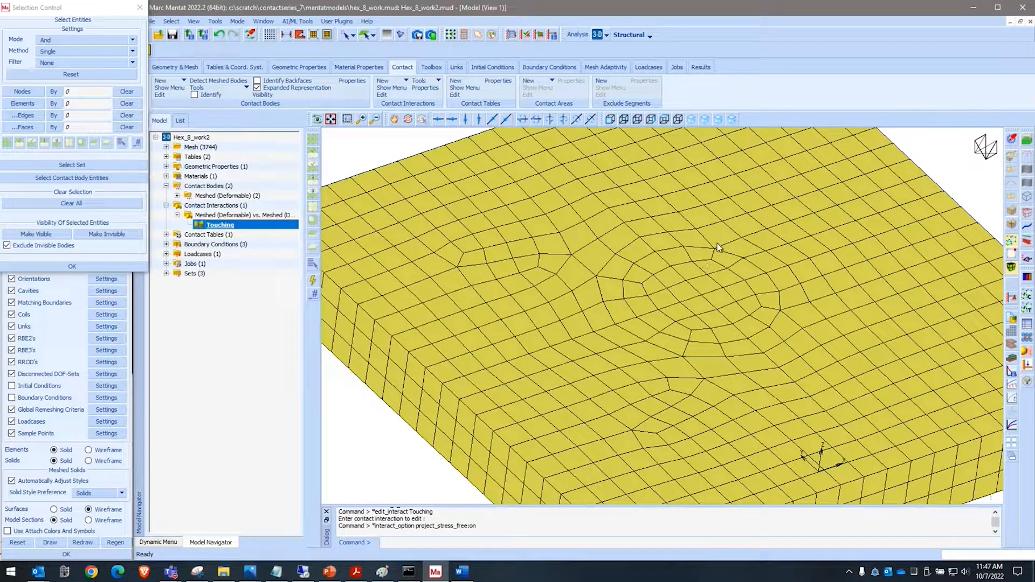
Set the contact detection method of the Plate–Pin entry in contact table ctable1 to Second->First.
left_click(166, 235)
double_click(207, 245)
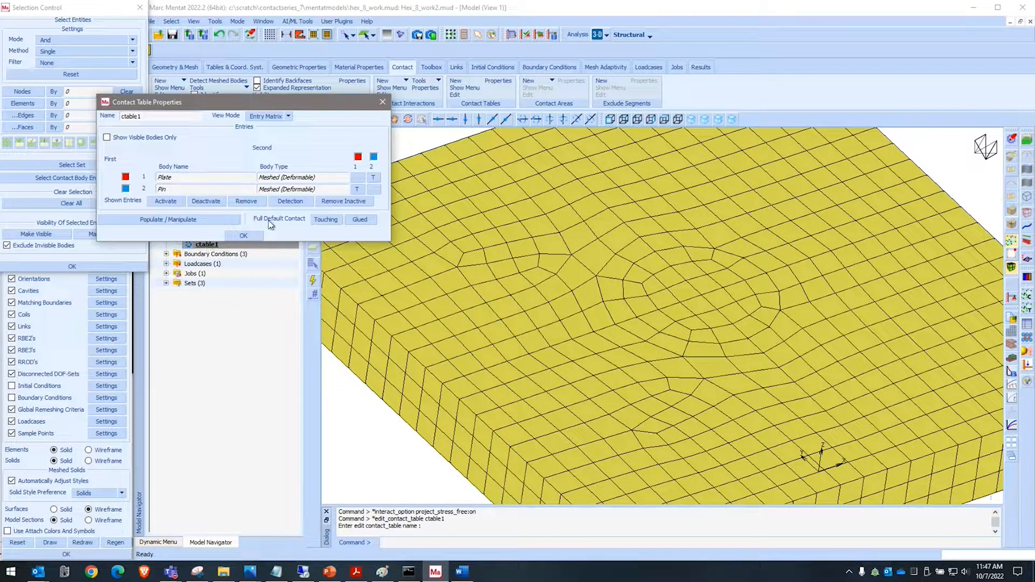
left_click(373, 178)
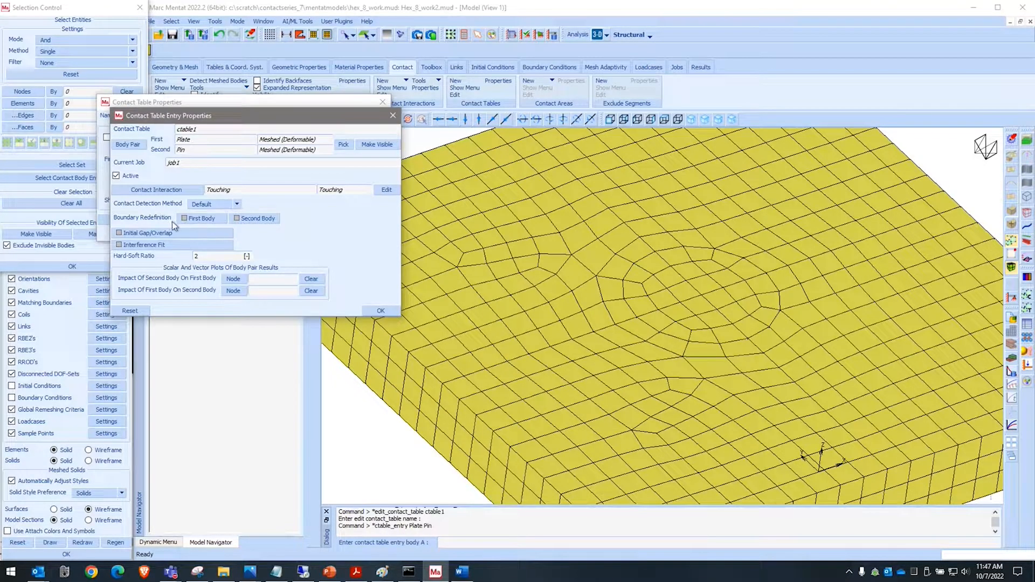
left_click(209, 203)
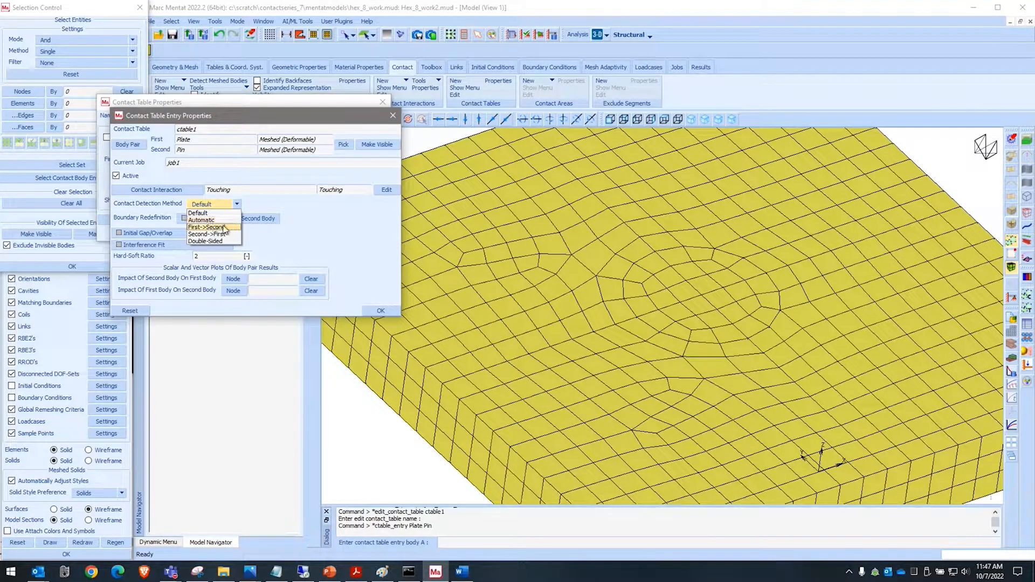
left_click(225, 232)
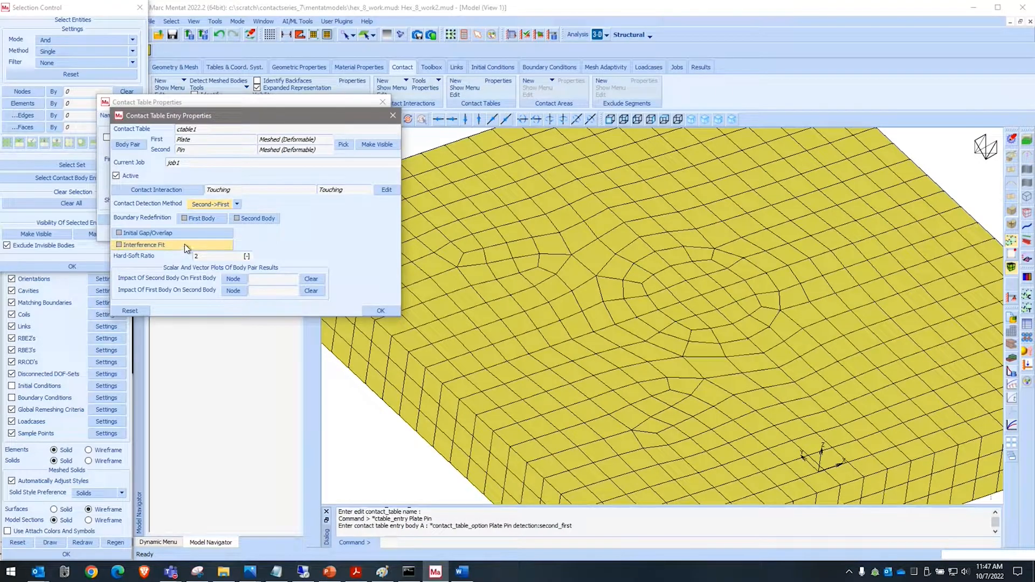
Activate a contact-normal interference fit for the Plate–Pin entry with a closure of 0.02 scaled by the Ramp_Up table.
left_click(200, 245)
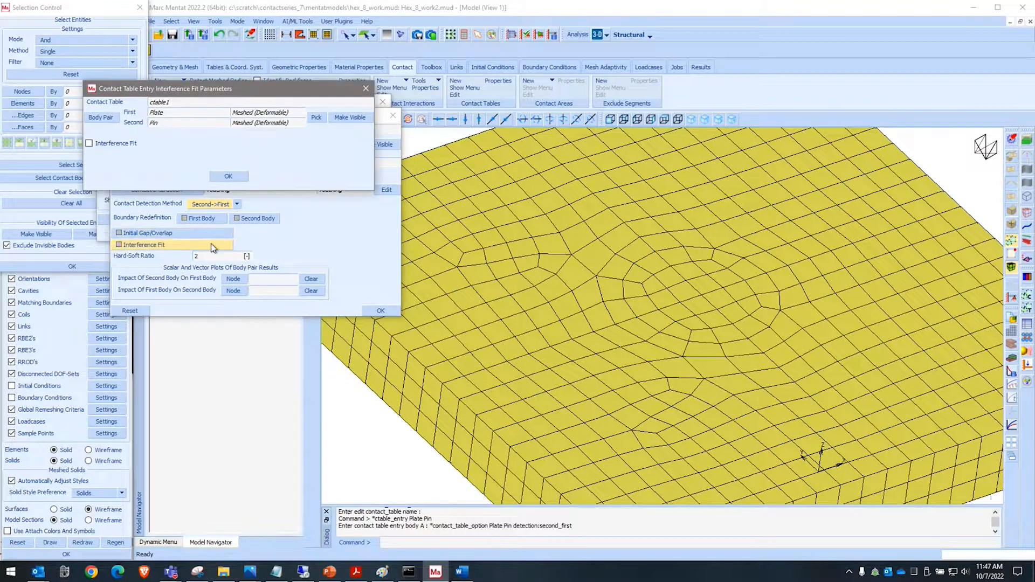
left_click(135, 143)
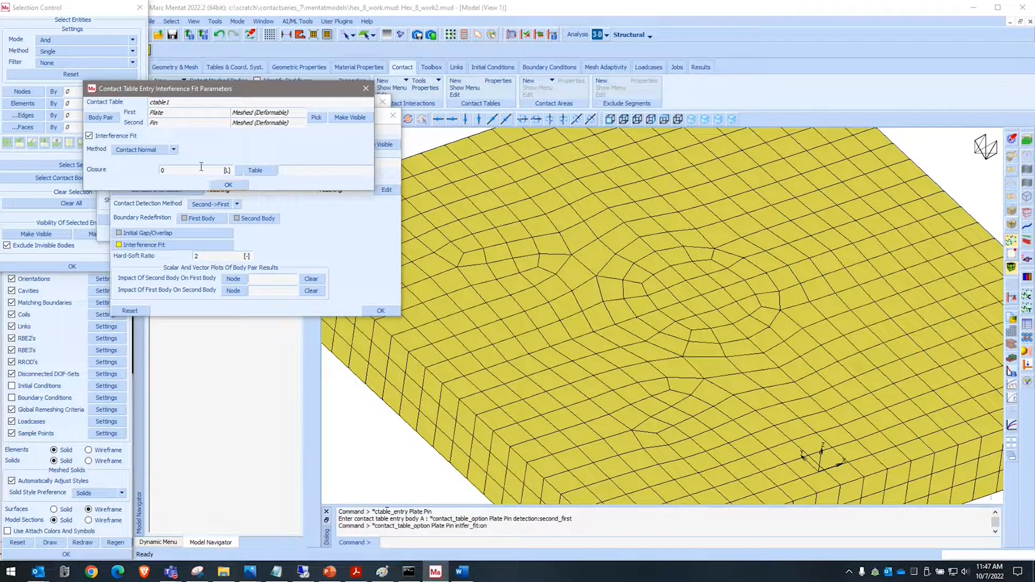
left_click(202, 167)
type("0.02")
key("Return")
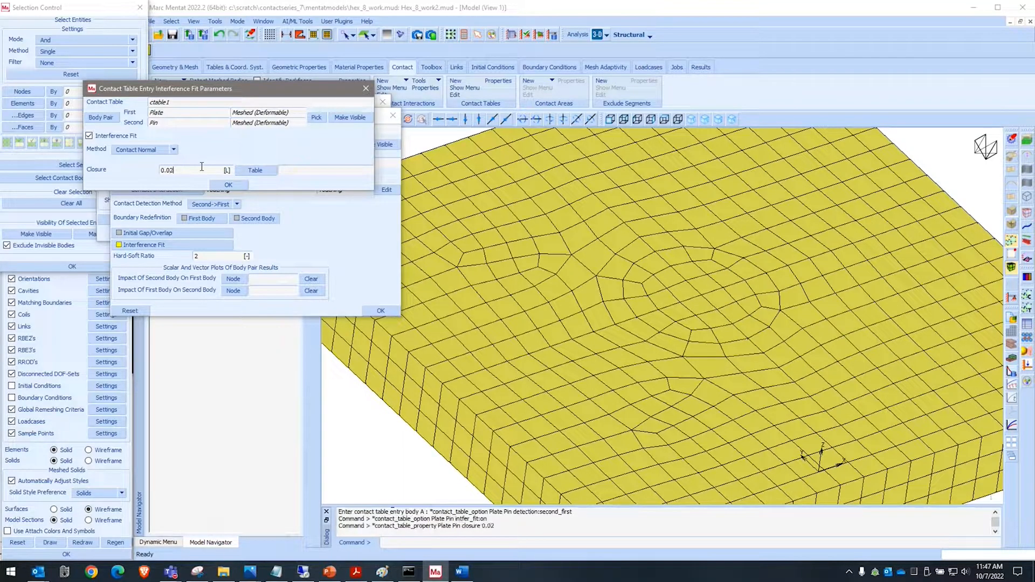
left_click(255, 171)
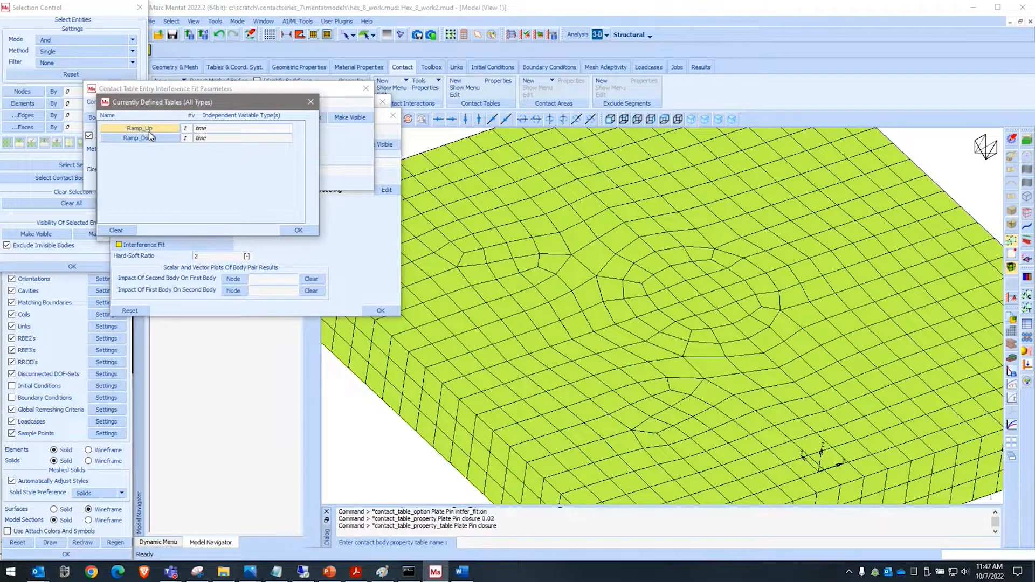
left_click(124, 128)
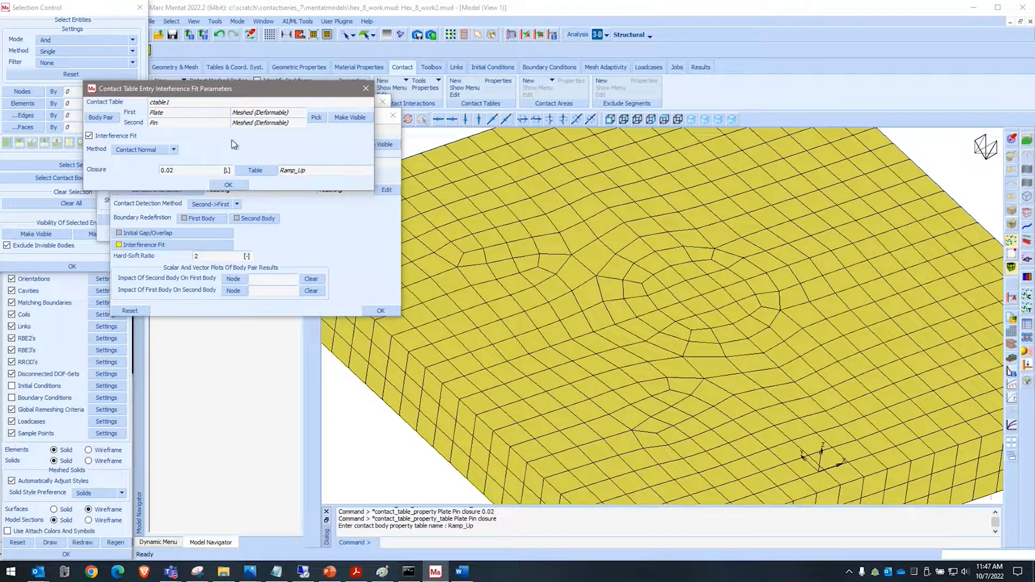
key("Escape")
key("Escape")
key("Escape")
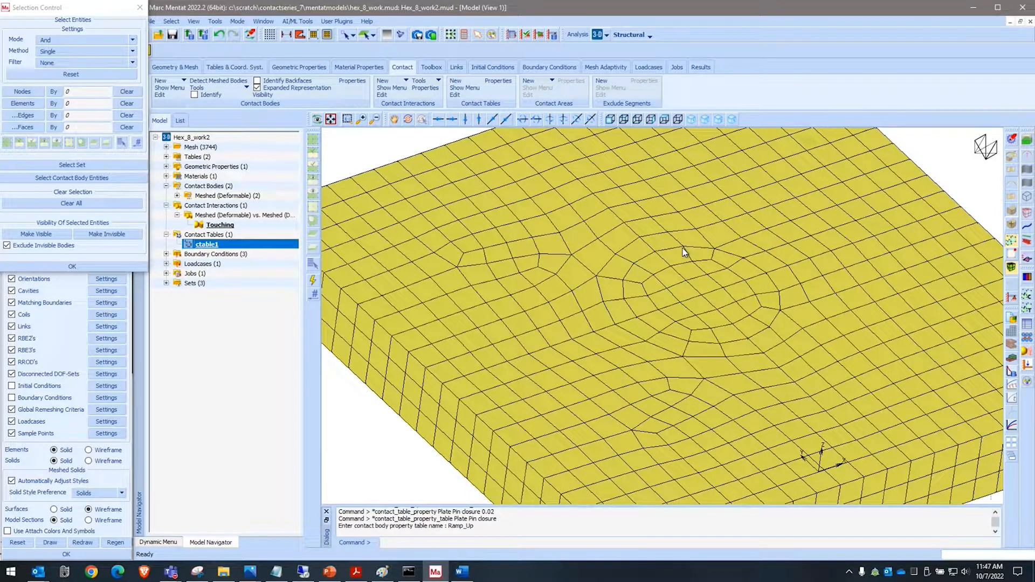
Save the model and submit job1, opening its binary post file once the run completes.
left_click(166, 273)
left_click(177, 283)
right_click(208, 292)
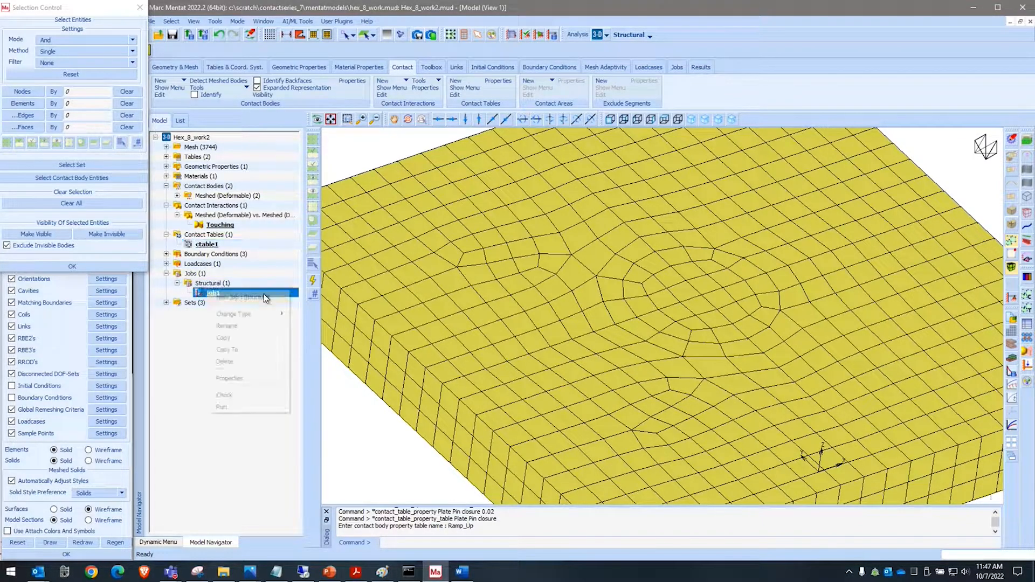
left_click(244, 386)
left_click(240, 189)
left_click(115, 218)
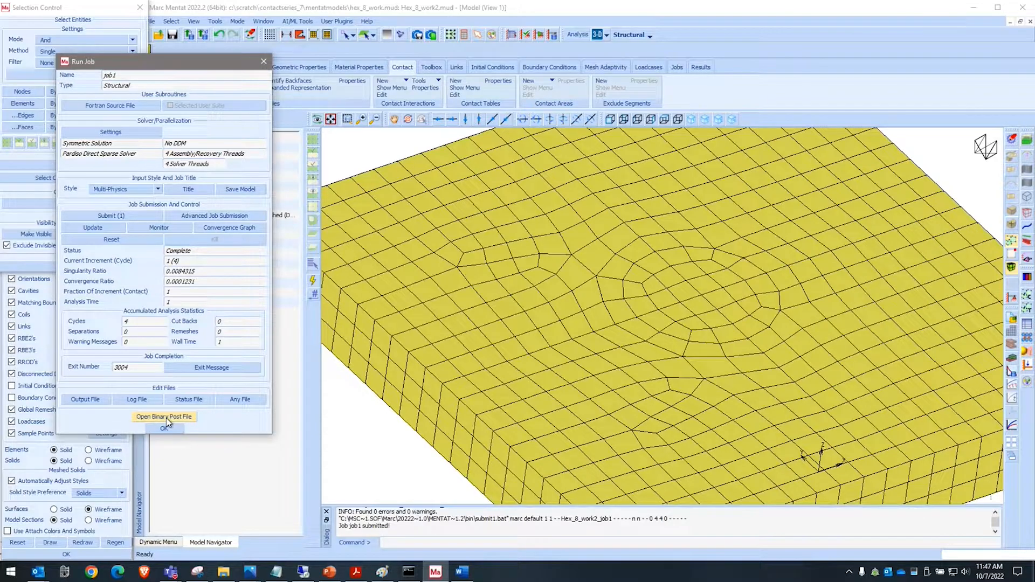
left_click(166, 418)
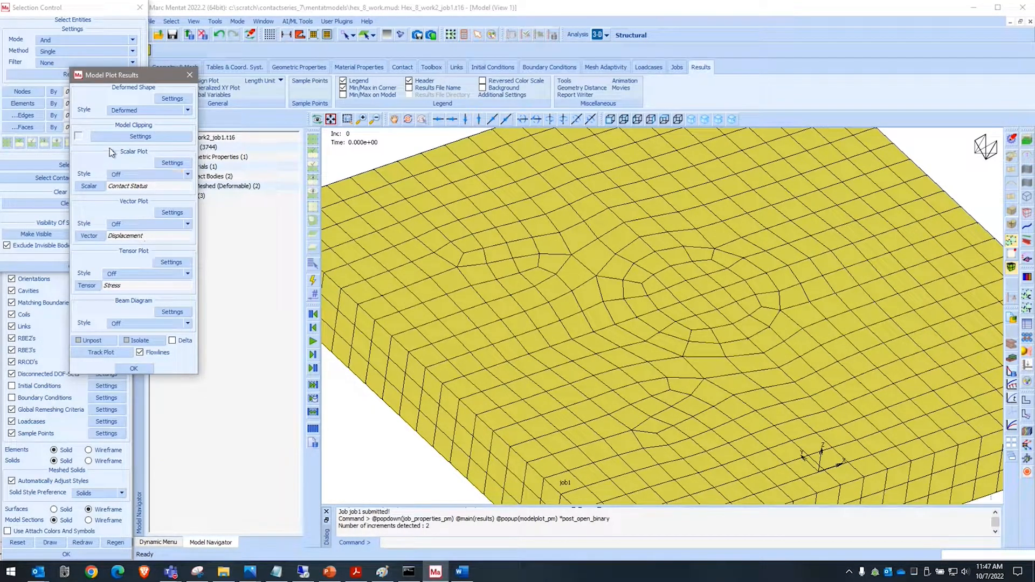
Plot Equivalent of Stress as contour bands on the plate and pin at increment 1.
left_click(129, 175)
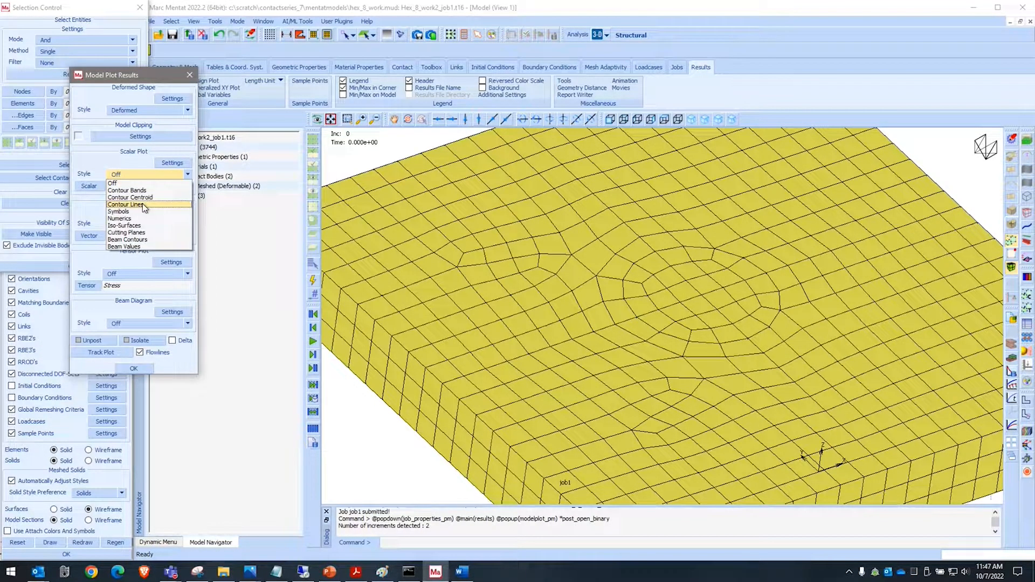
left_click(130, 191)
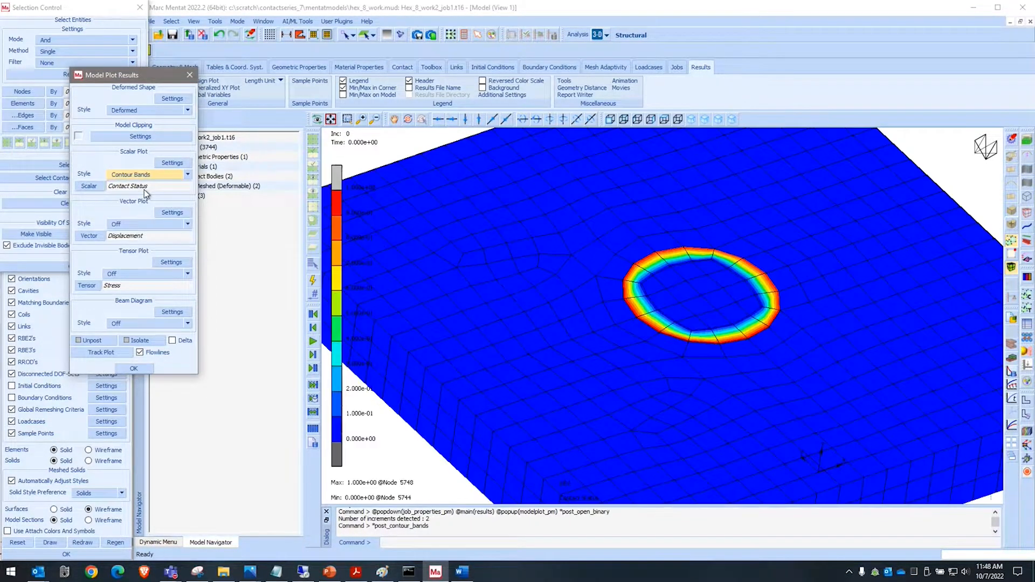
left_click(90, 186)
scroll(162, 186, "down", 3)
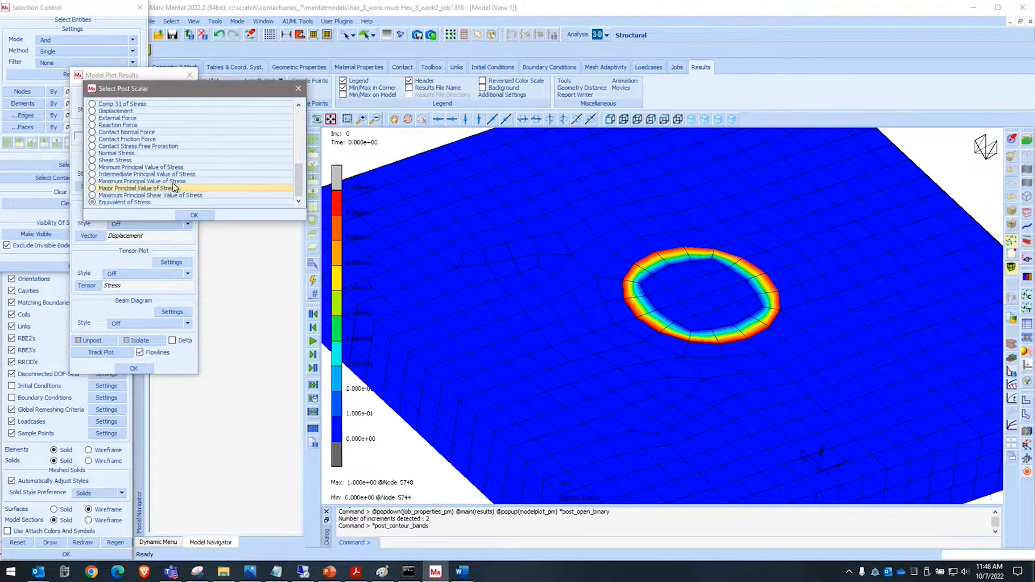
left_click(142, 202)
left_click(195, 215)
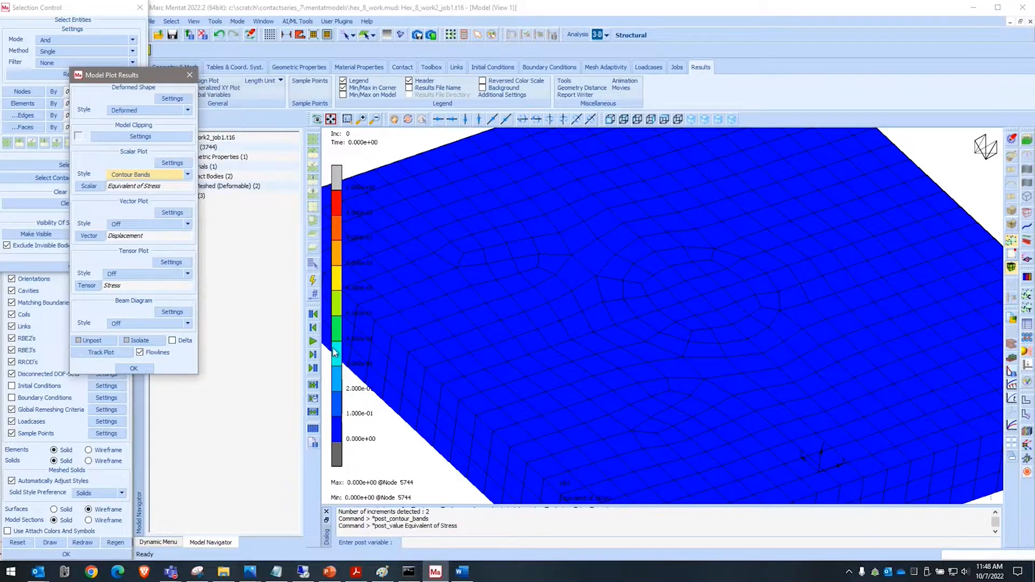
left_click(313, 355)
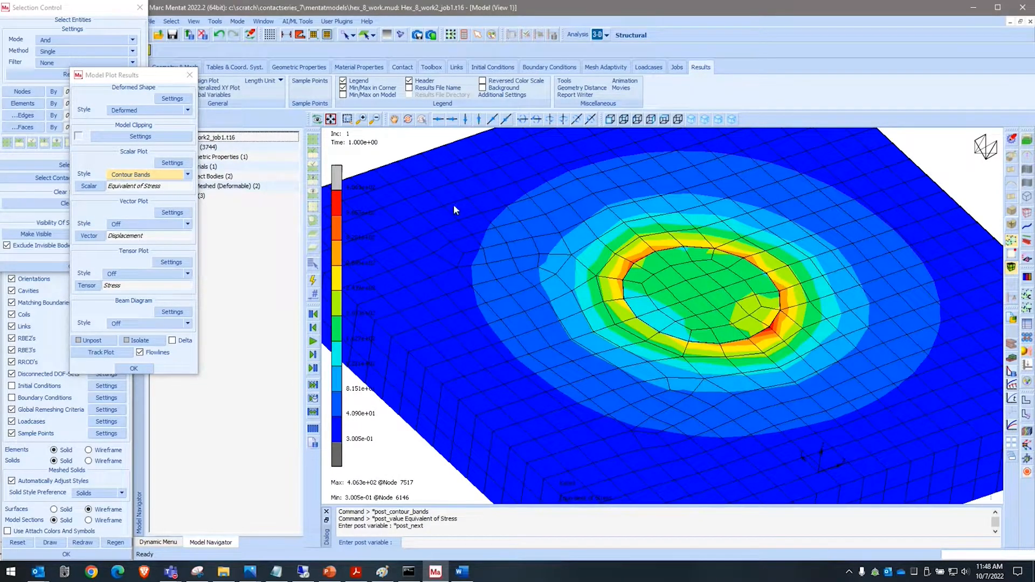
Close the results and give the Plate contact body a smoothed boundary with C0-continuity.
left_click(189, 75)
left_click(202, 34)
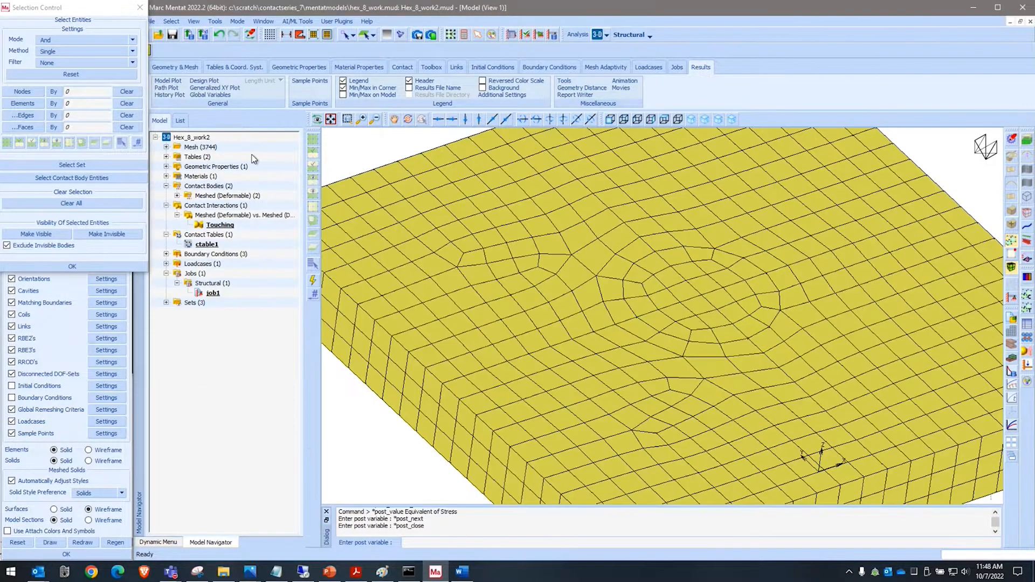
left_click(177, 196)
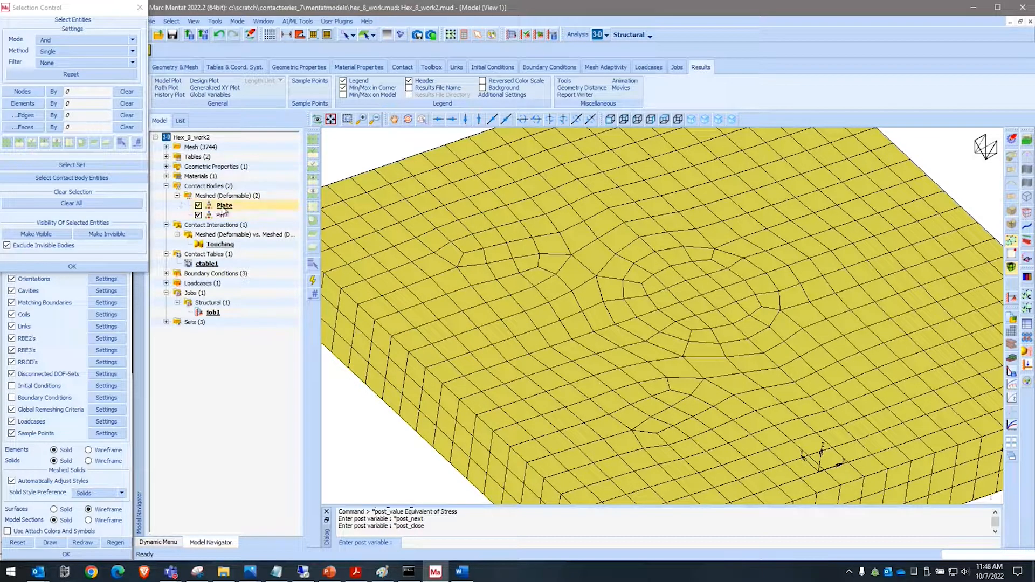
double_click(224, 205)
left_click(76, 209)
left_click(153, 208)
left_click(91, 145)
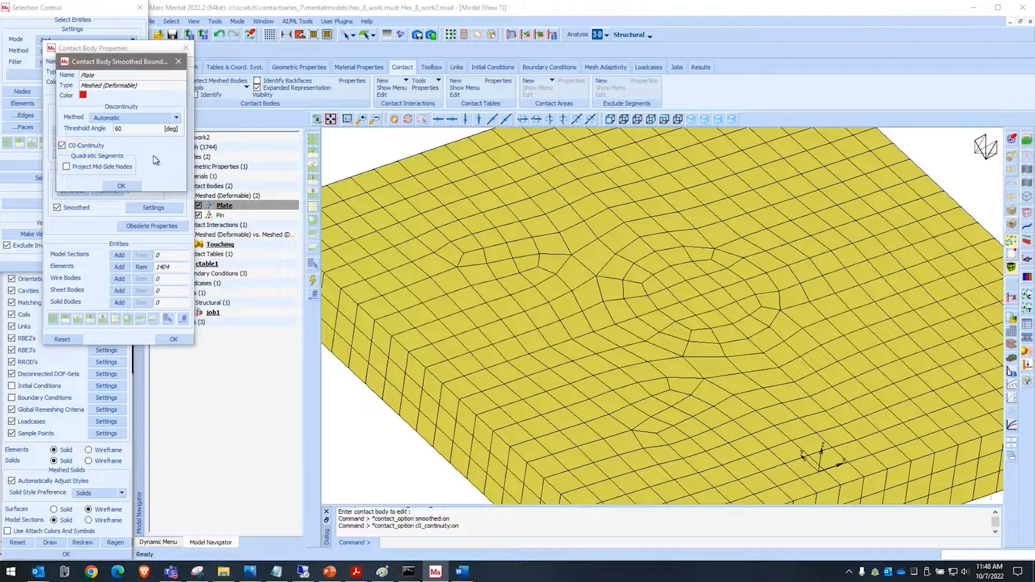
left_click(121, 185)
left_click(174, 339)
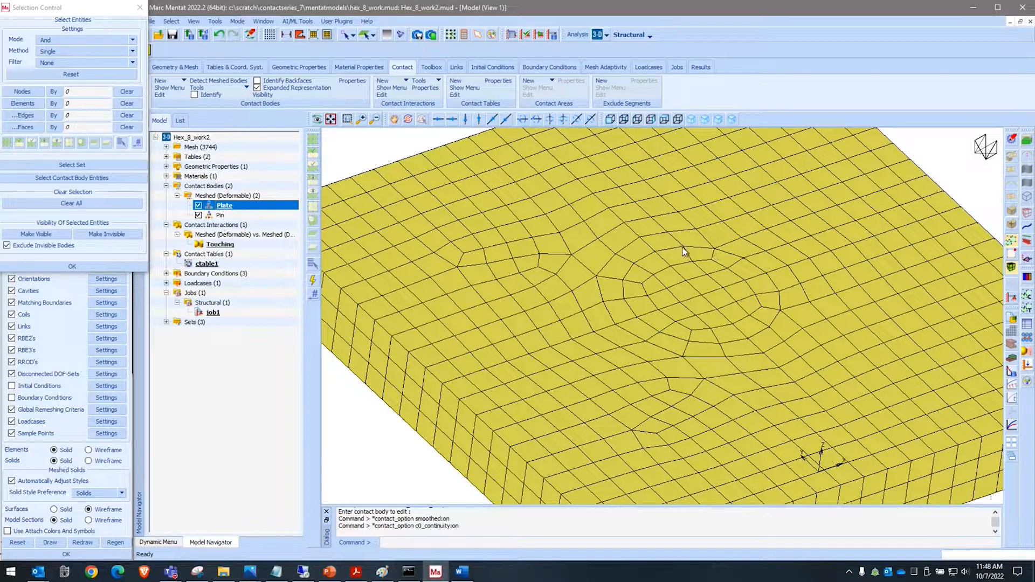
Save the hexahedral model and submit job1, opening its binary post file once the run completes.
left_click(213, 316)
right_click(213, 317)
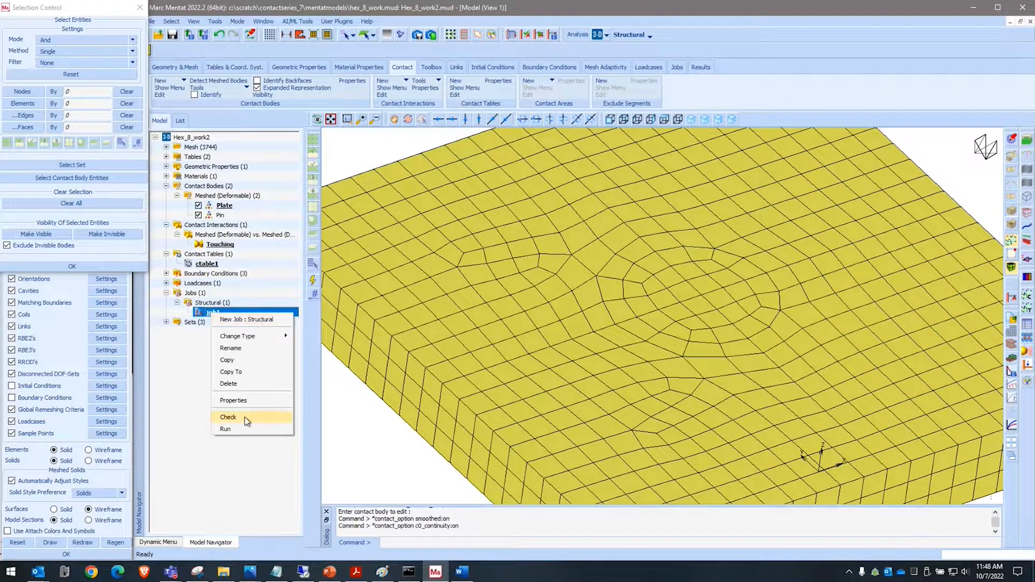
left_click(243, 429)
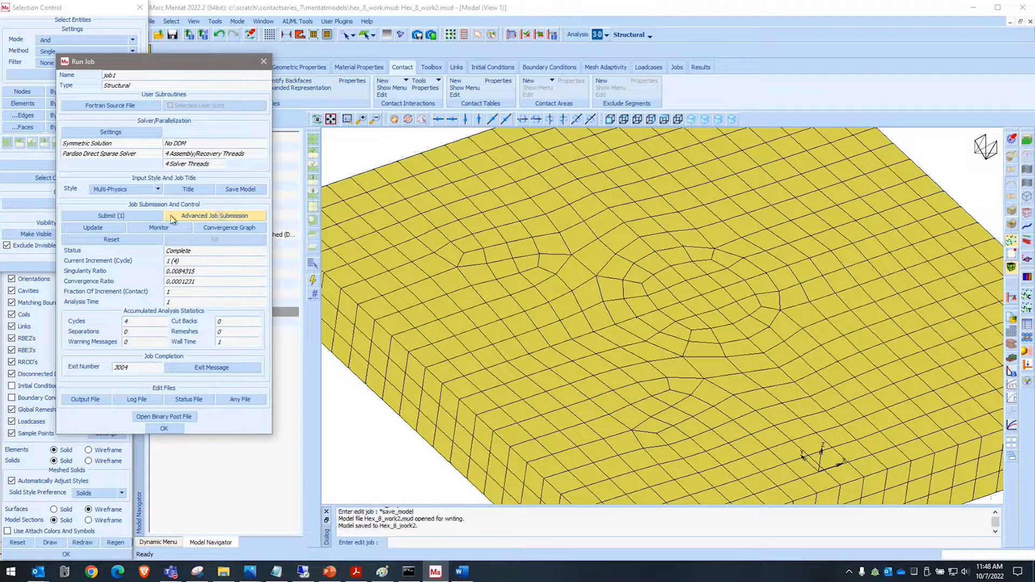
left_click(140, 215)
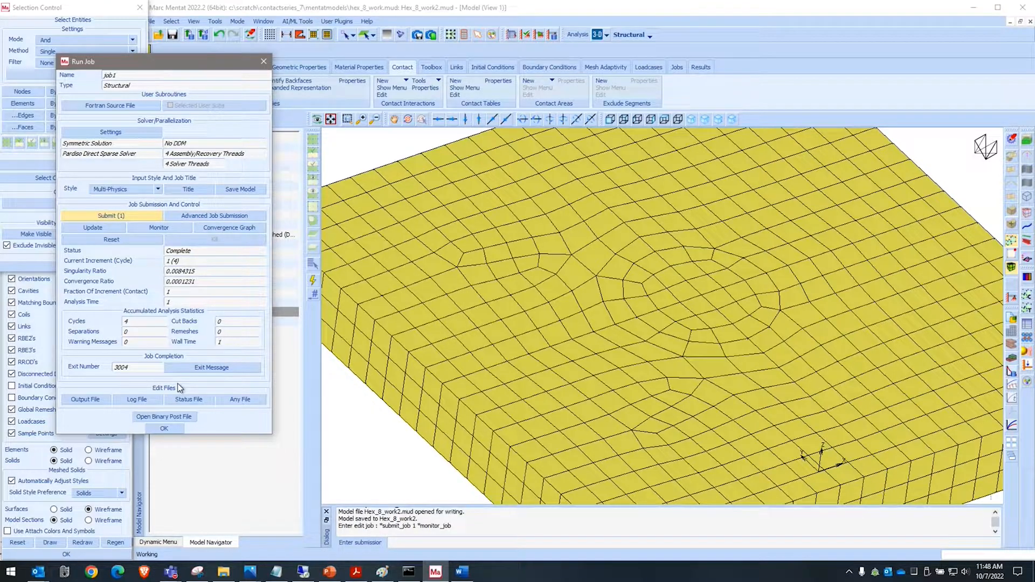
left_click(176, 417)
Plot Equivalent of Stress as contour bands on the hexahedral plate and pin at increment 1.
left_click(134, 174)
left_click(146, 195)
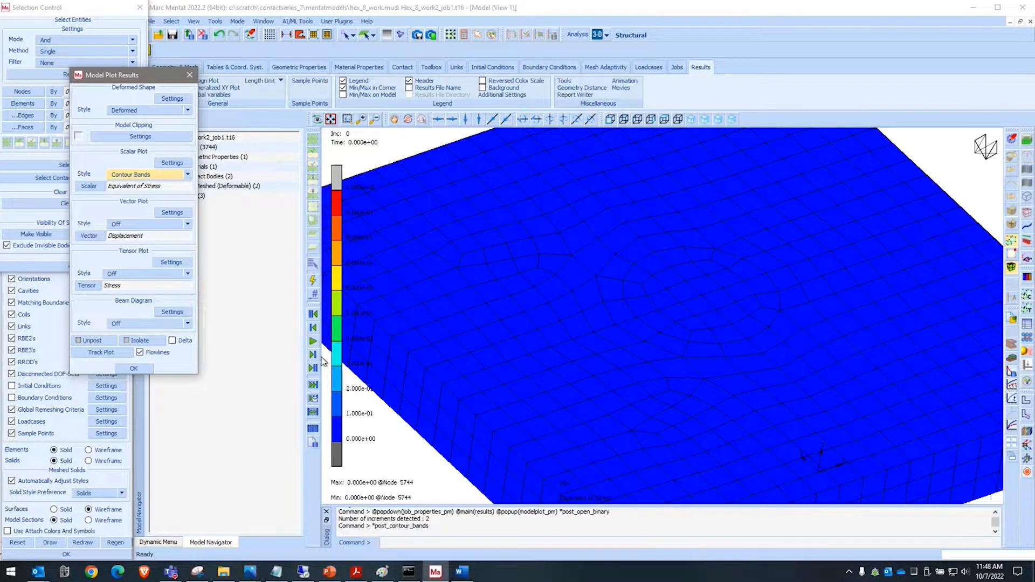
left_click(315, 354)
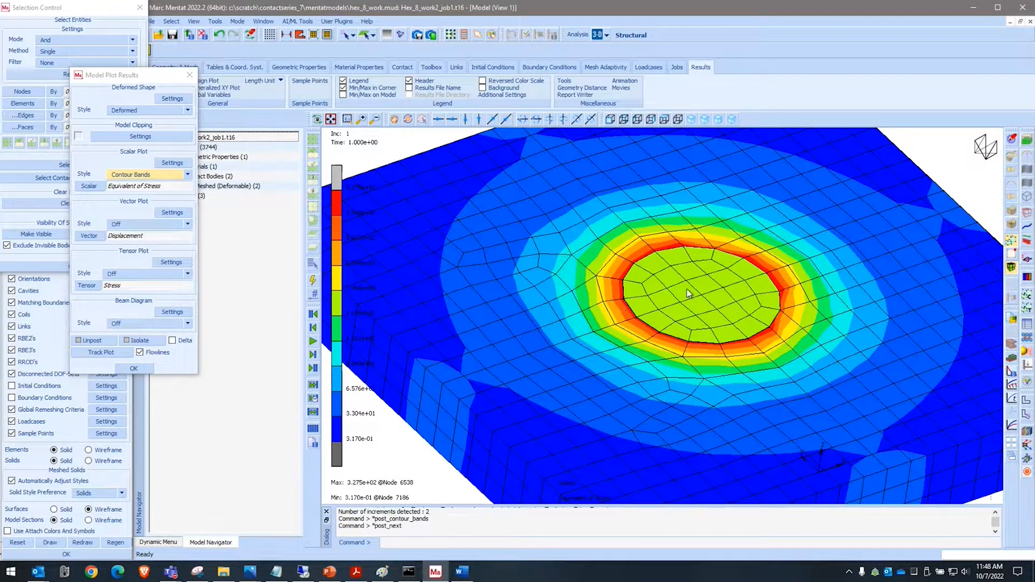
scroll(726, 243, "down", 3)
mouse_move(705, 322)
middle_mouse_down("ctrl")
mouse_move(701, 334)
mouse_move(713, 149)
mouse_move(713, 339)
middle_mouse_up("ctrl")
left_click(394, 119)
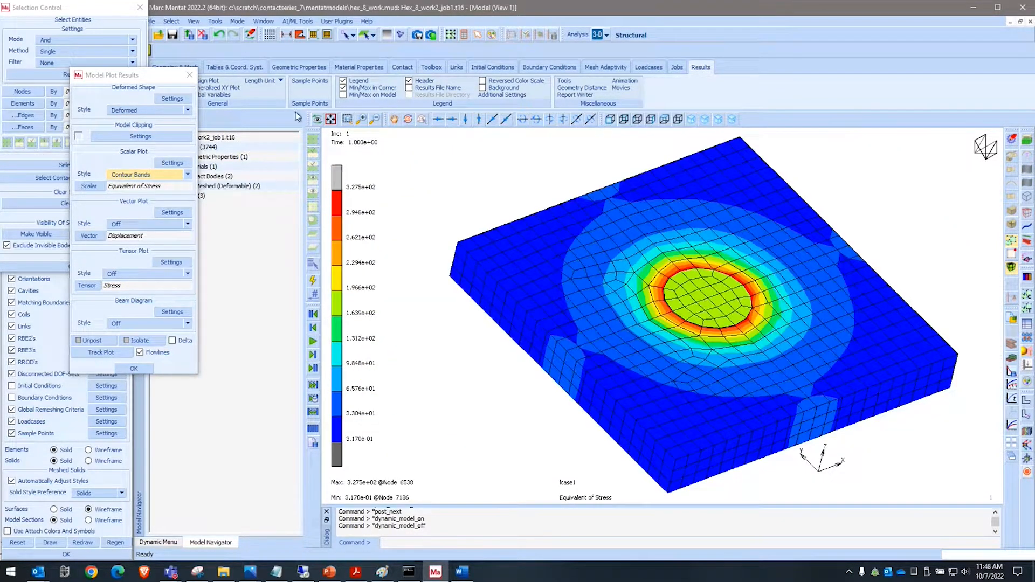
Close the Hex_8_work2 results and open the Tet10_work.mud model.
left_click(190, 75)
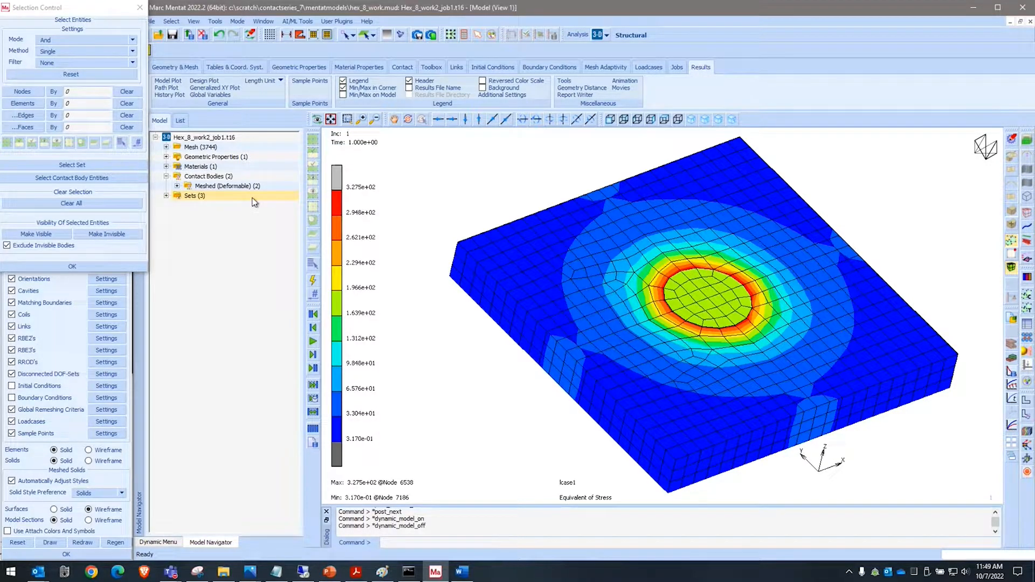
left_click(202, 35)
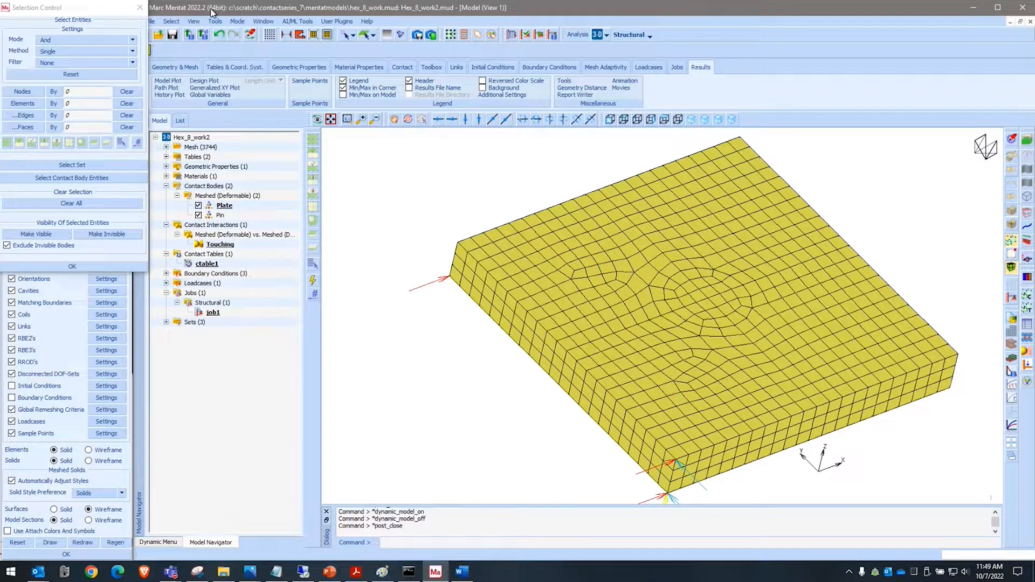
left_click(162, 40)
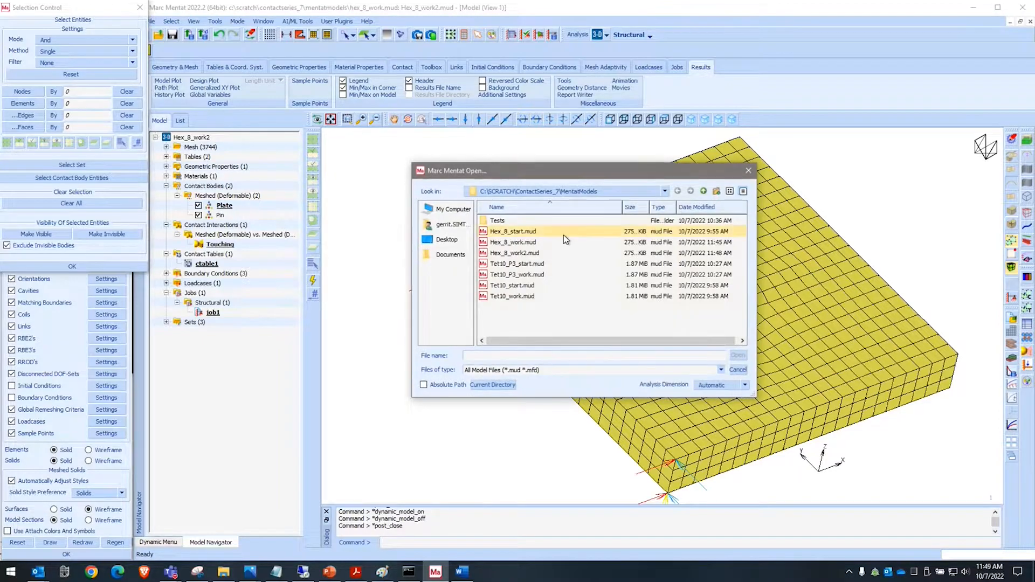
left_click(514, 299)
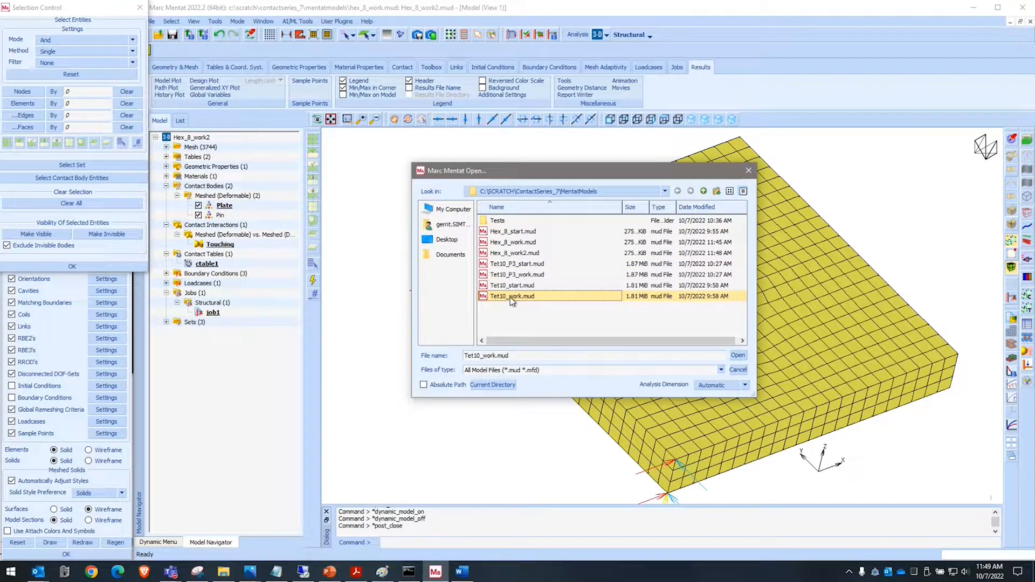
left_click(738, 355)
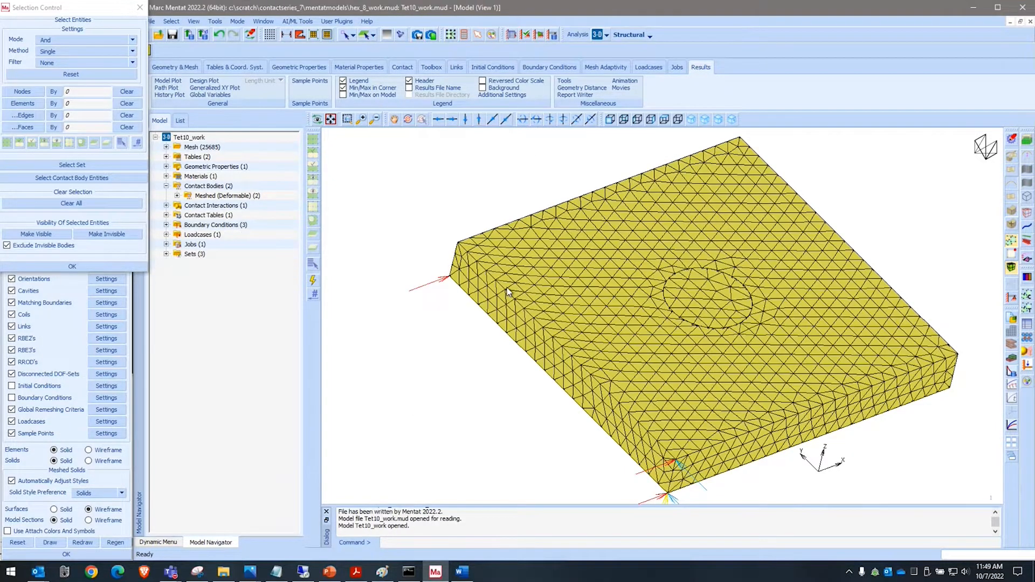
Give the Plate contact body of the tetrahedral model a smoothed boundary with C0-continuity.
scroll(723, 276, "up", 5)
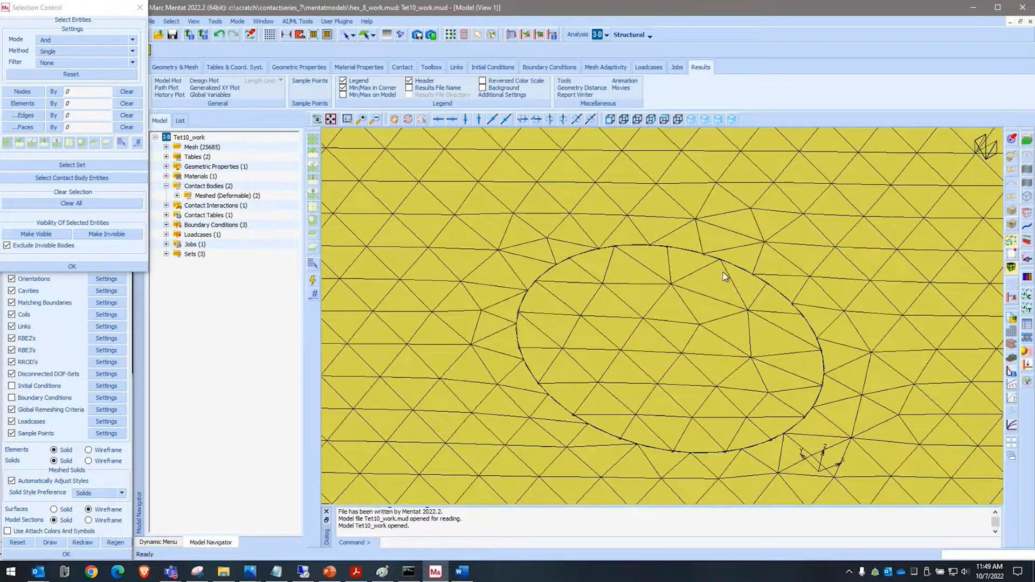
scroll(738, 236, "up", 5)
scroll(659, 233, "up", 5)
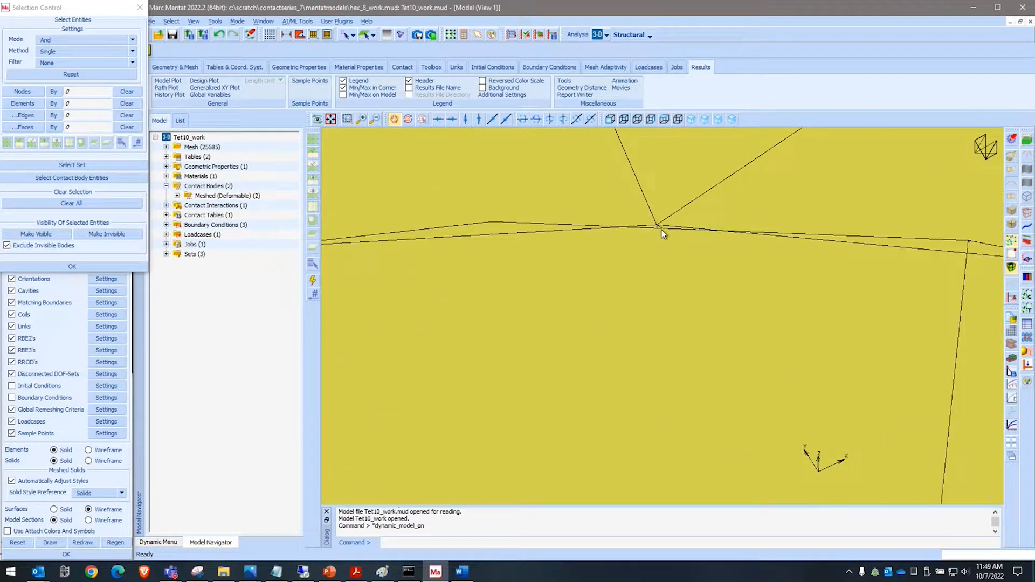
scroll(662, 229, "down", 10)
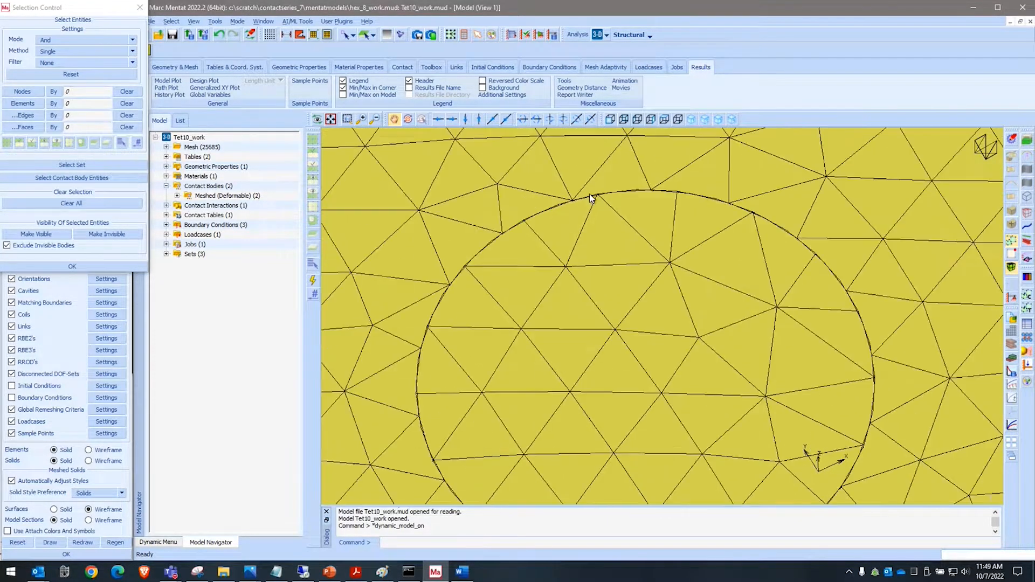
scroll(623, 153, "down", 3)
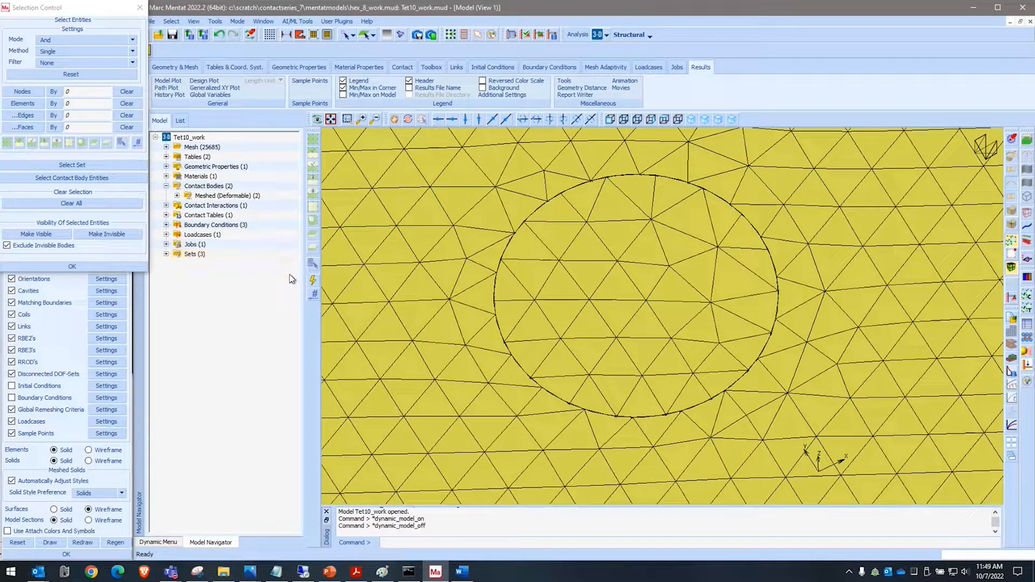
left_click(178, 196)
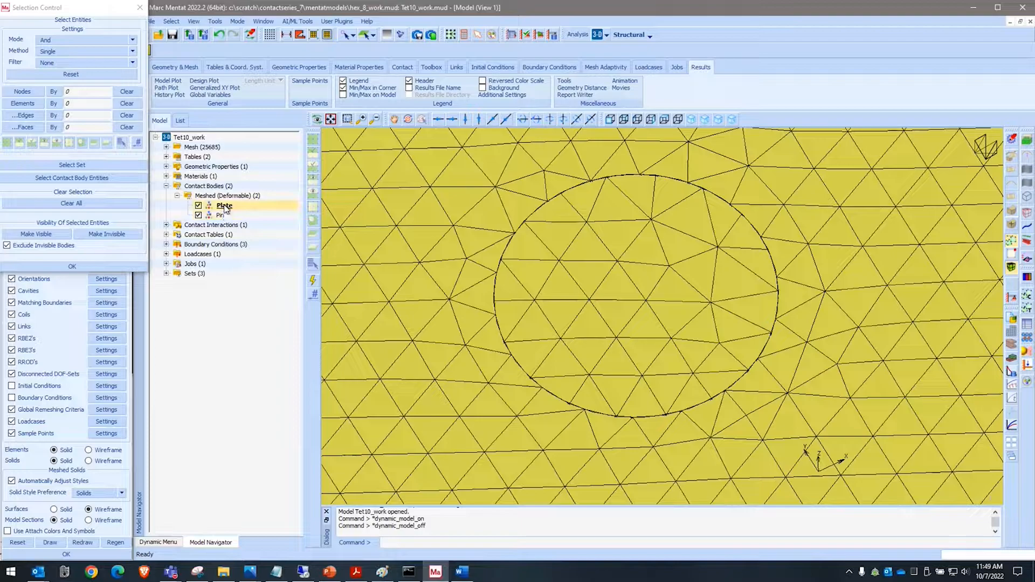
double_click(224, 206)
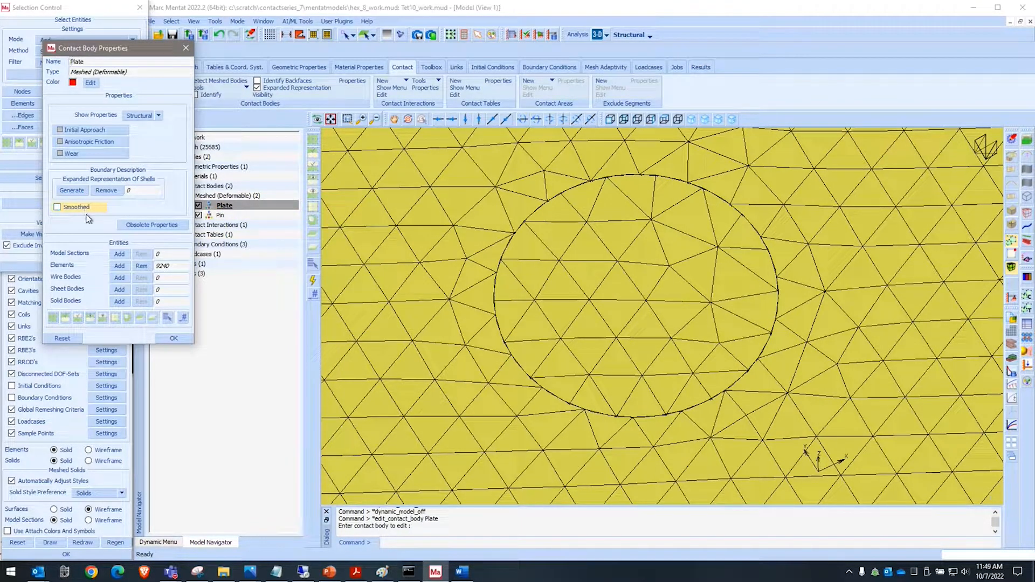
key("Escape")
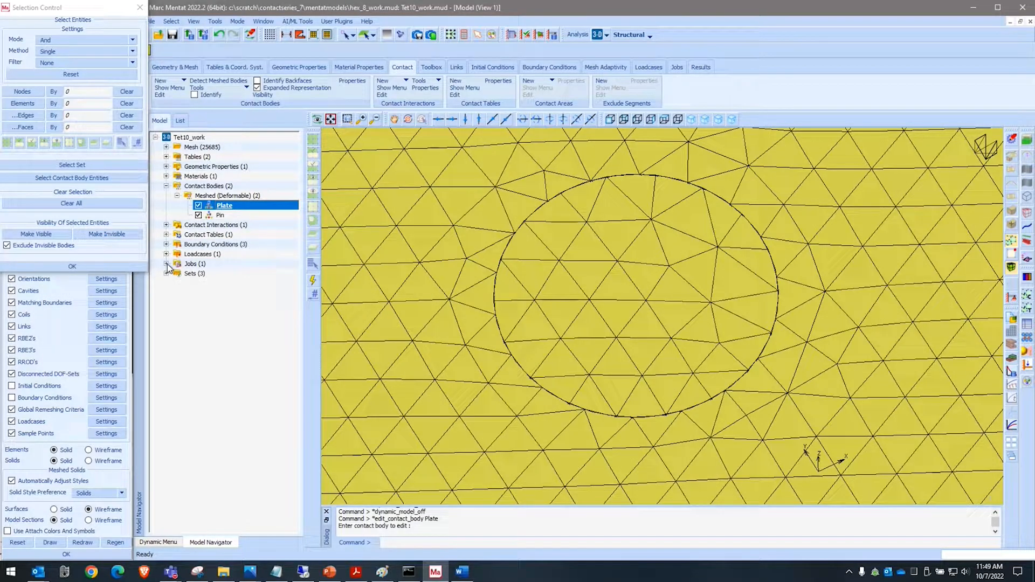
double_click(221, 206)
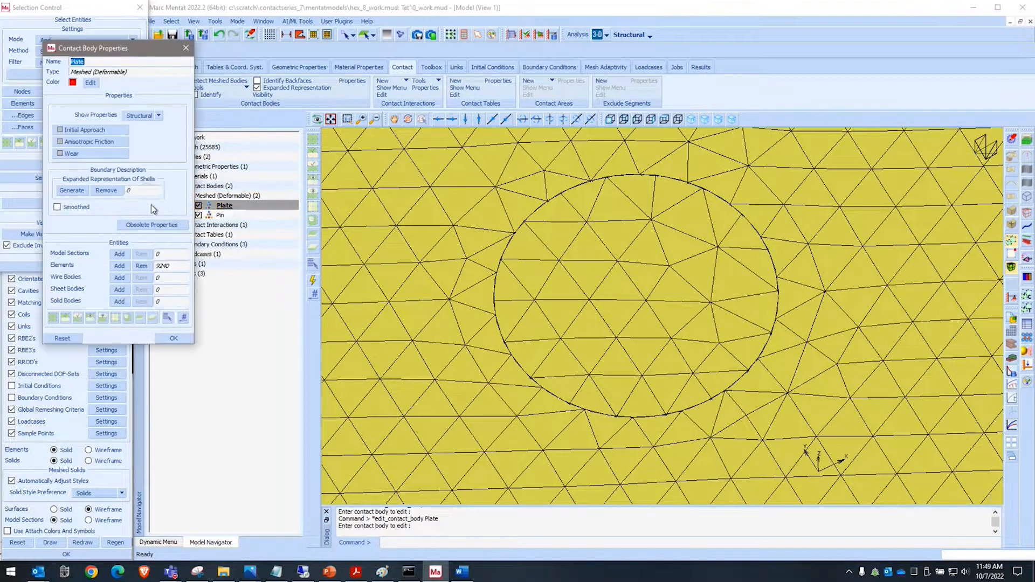
left_click(76, 207)
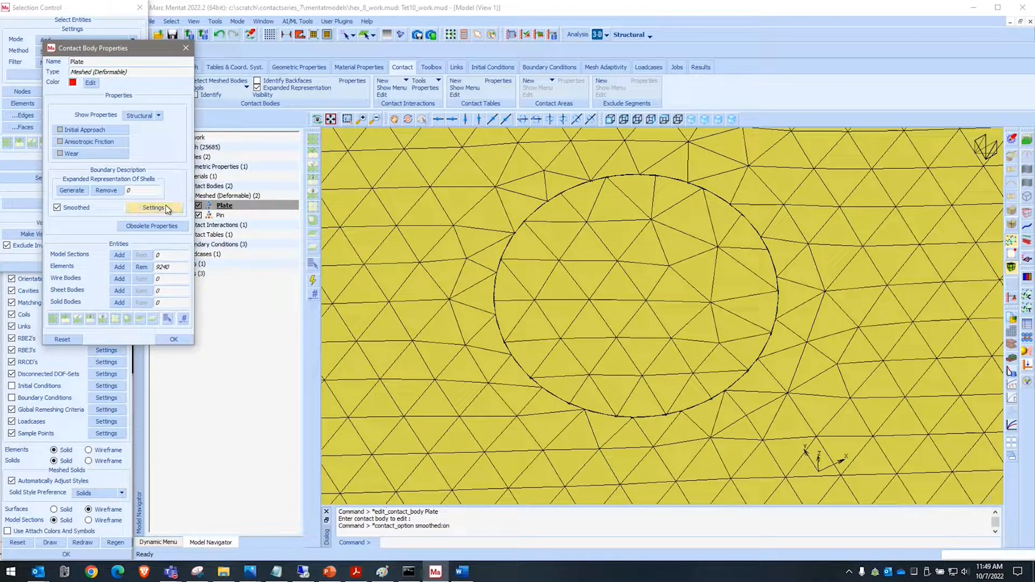
left_click(166, 205)
left_click(88, 144)
right_click(140, 145)
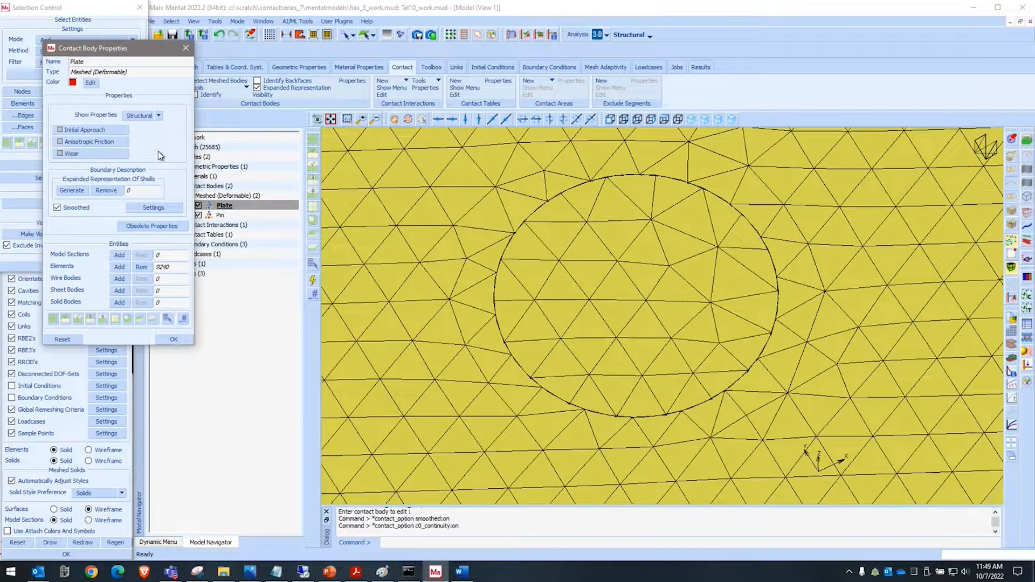
right_click(158, 151)
Set the contact detection method of the Plate–Pin entry in ctable1 to Second->First.
left_click(166, 235)
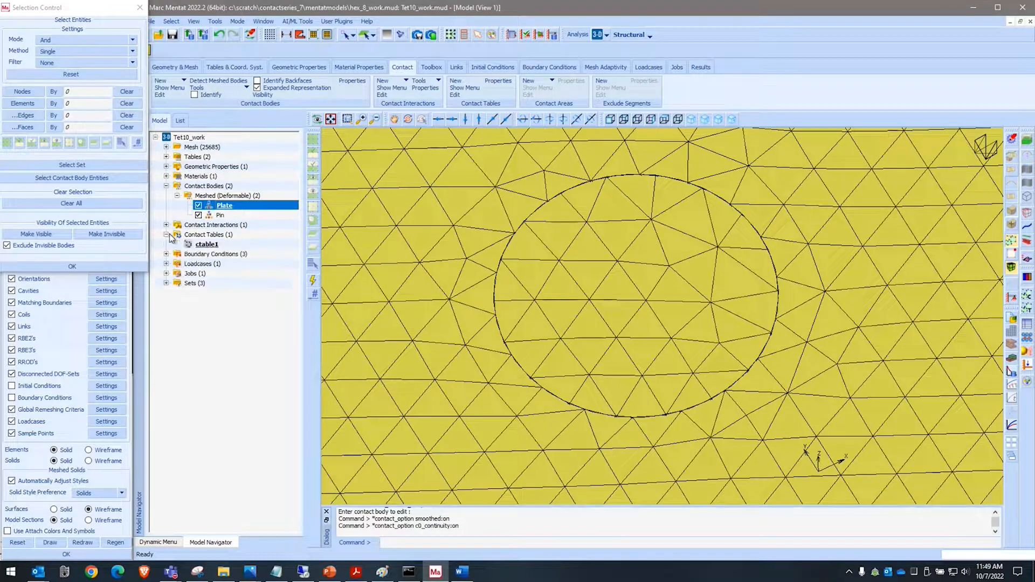
double_click(209, 245)
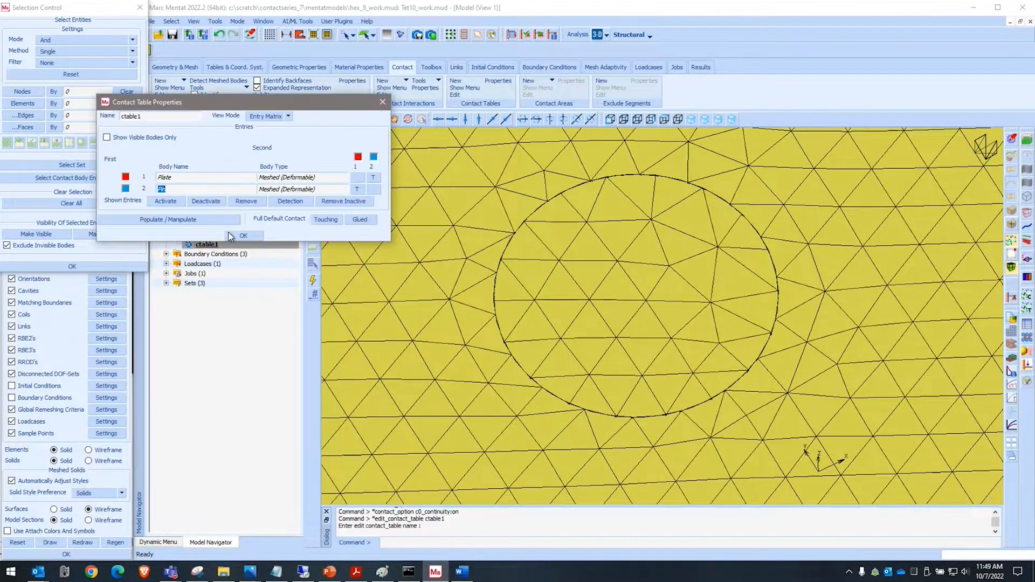
left_click(377, 175)
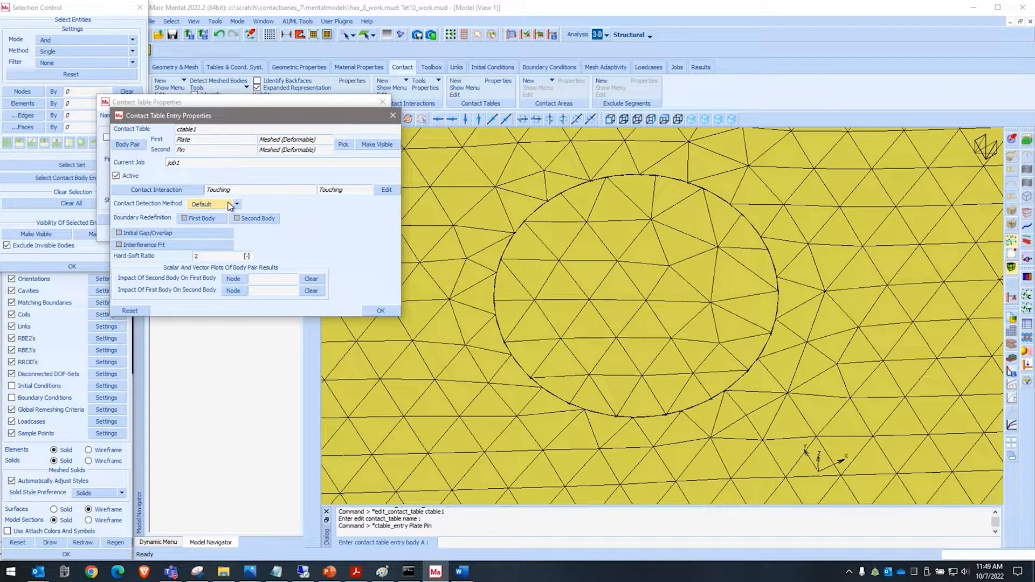
left_click(230, 205)
left_click(207, 235)
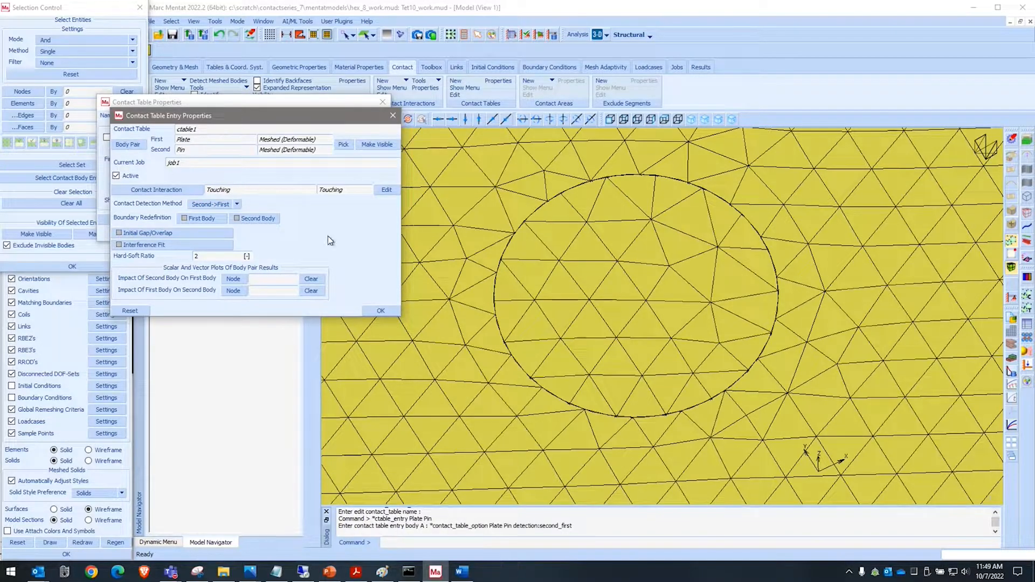
left_click(380, 310)
left_click(242, 235)
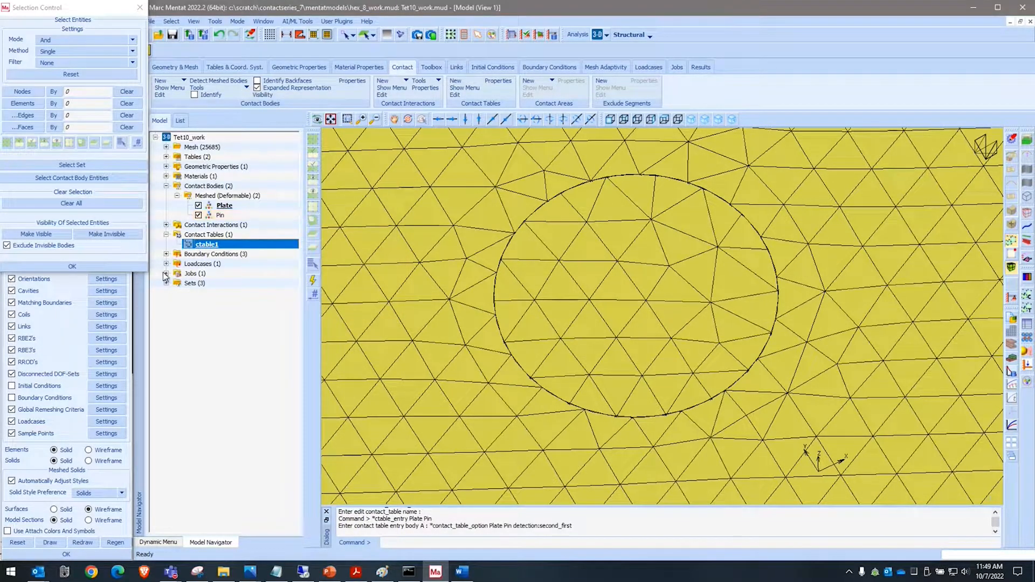
Save the Tet10_work model and submit job1, opening its binary post file once the run completes.
left_click(166, 273)
left_click(176, 283)
left_click(213, 293)
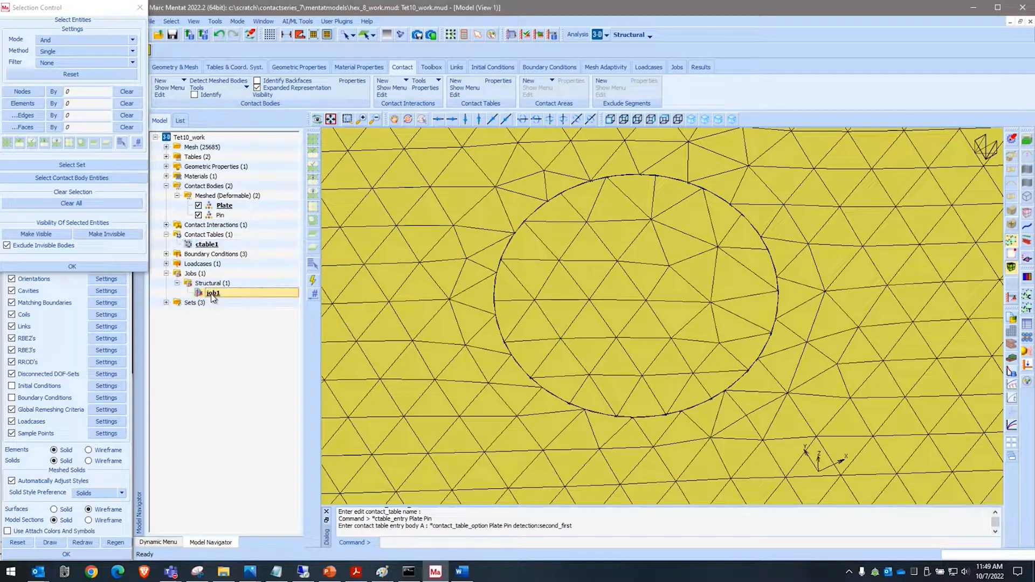
right_click(213, 296)
left_click(232, 410)
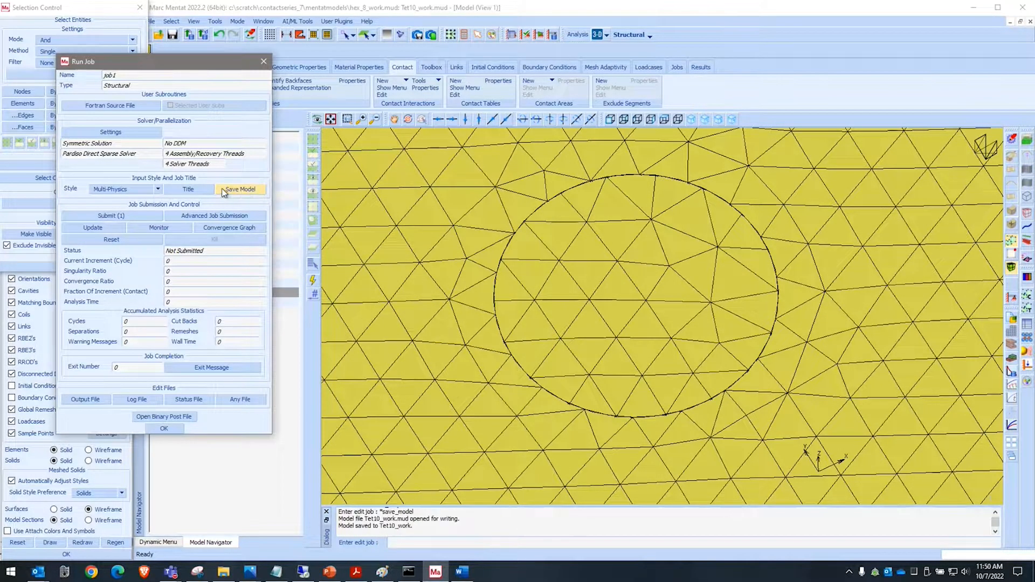
left_click(240, 189)
left_click(109, 215)
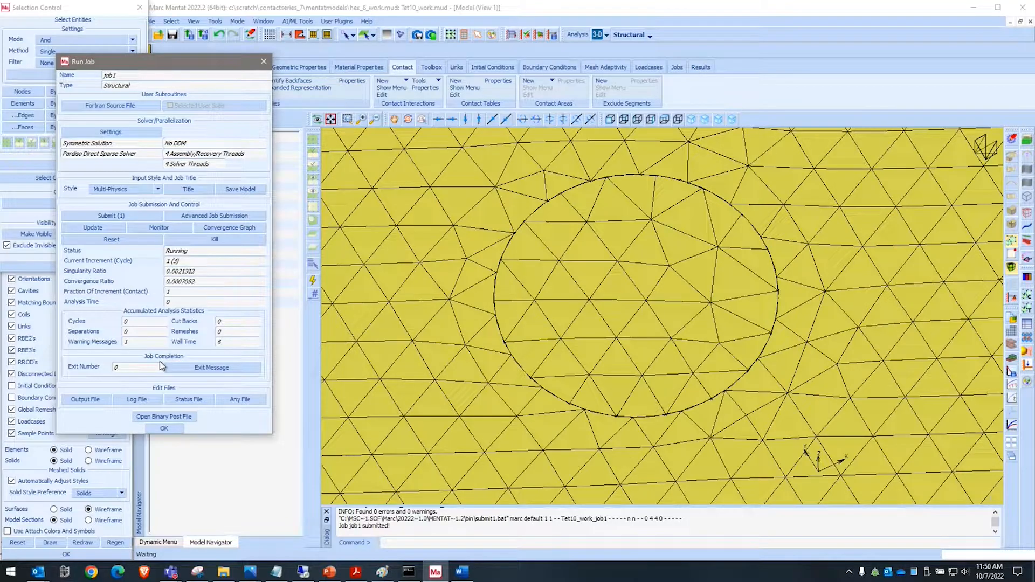
left_click(174, 417)
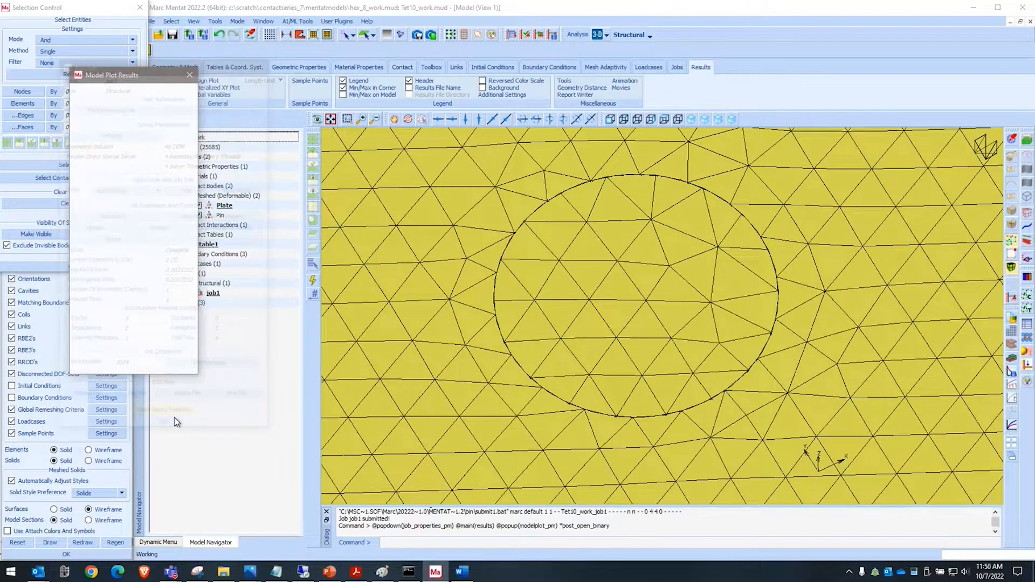
Plot Equivalent of Stress as contour bands on the tetrahedral plate and pin at increment 1.
left_click(156, 174)
left_click(148, 191)
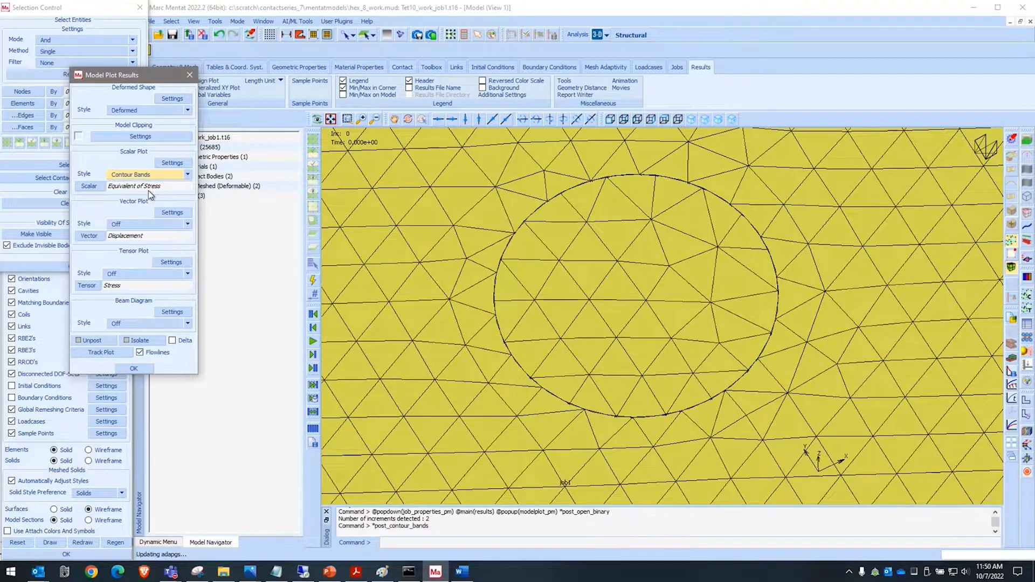
left_click(314, 355)
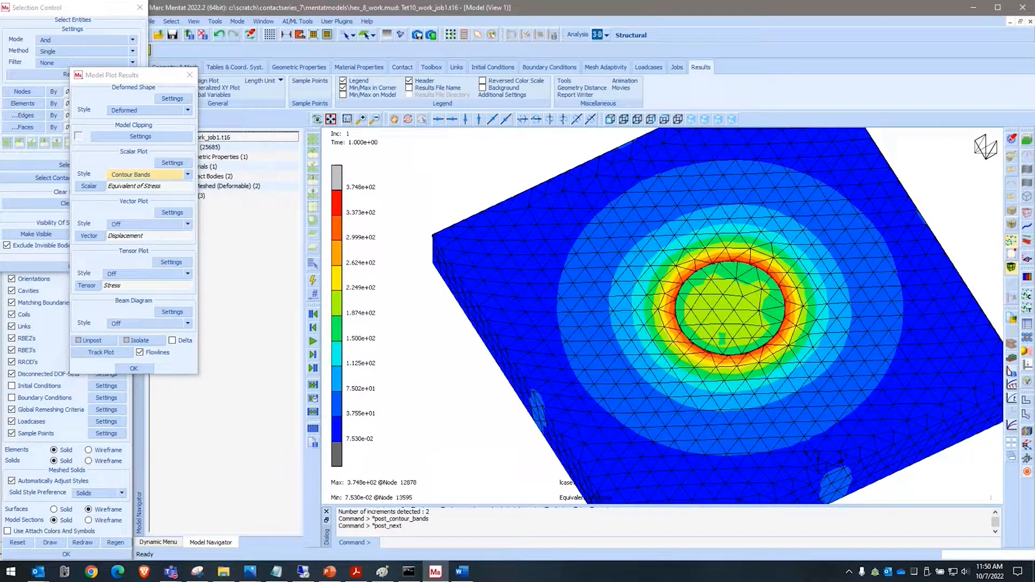
Check the captured hexahedral stress plot in Snipping Tool, calculate 375/327 in Calculator, and clear the result.
left_click(197, 572)
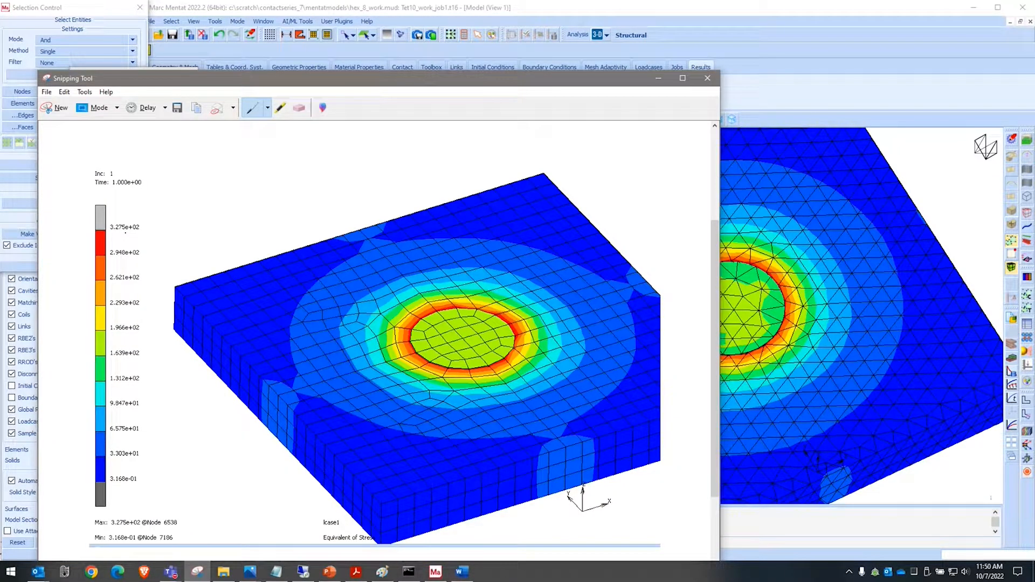
left_click(658, 77)
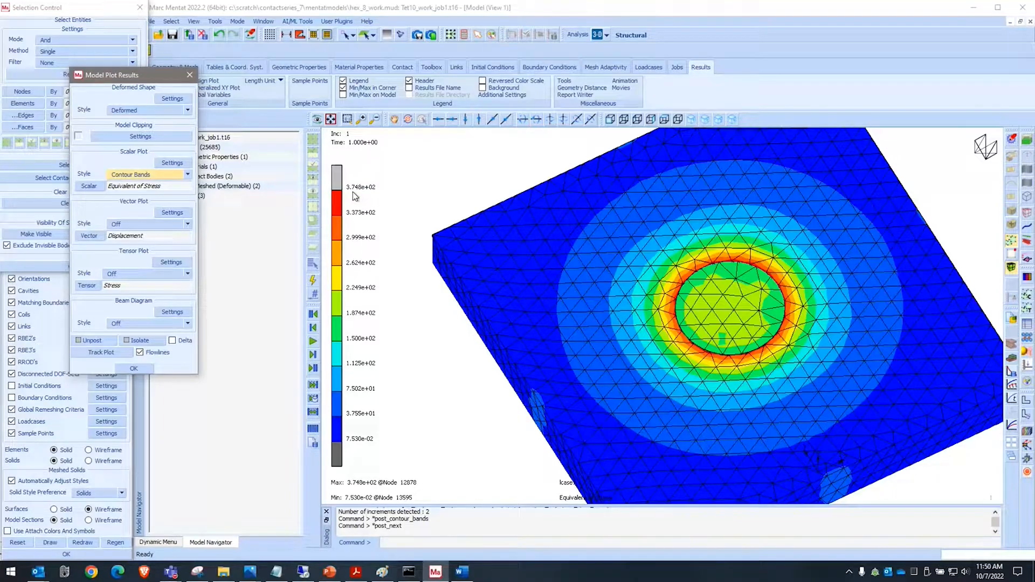
type("3")
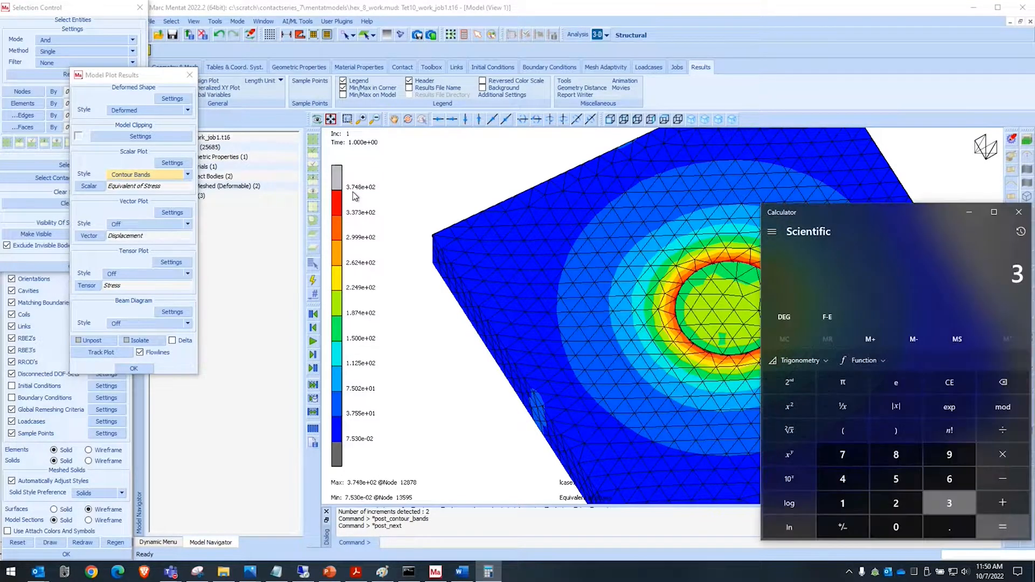
type("75/327")
key("Return")
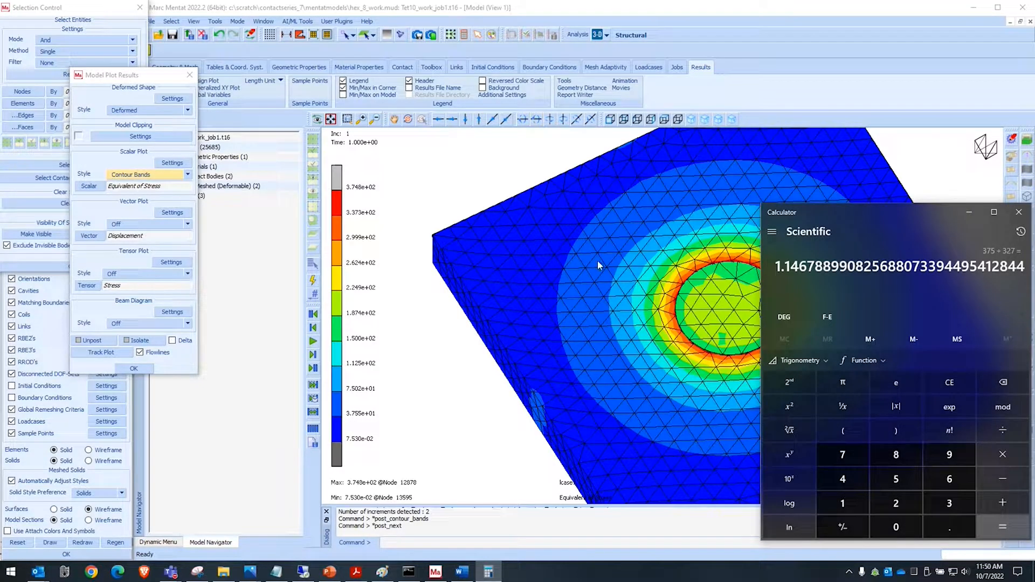
left_click(952, 382)
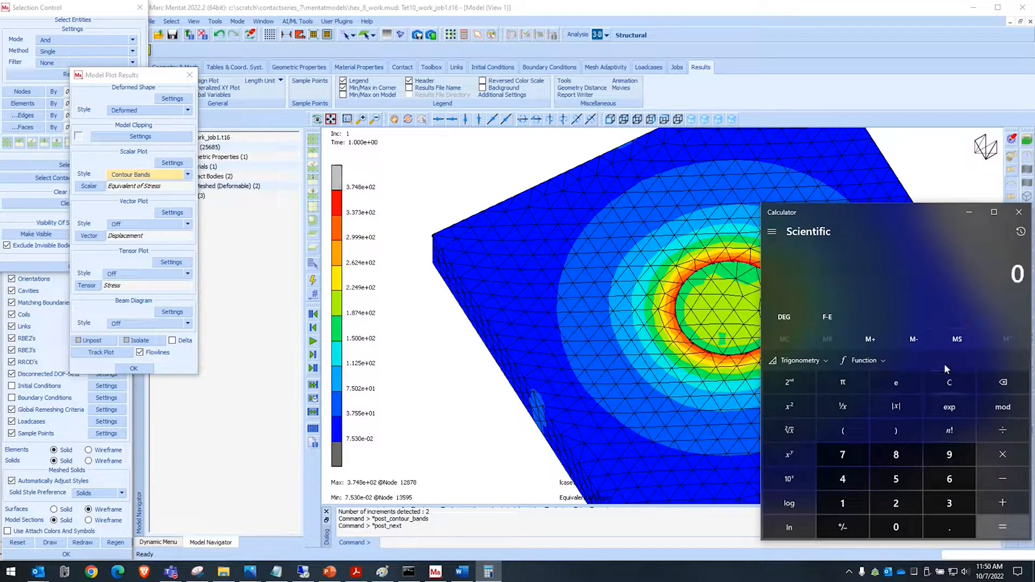
left_click(969, 212)
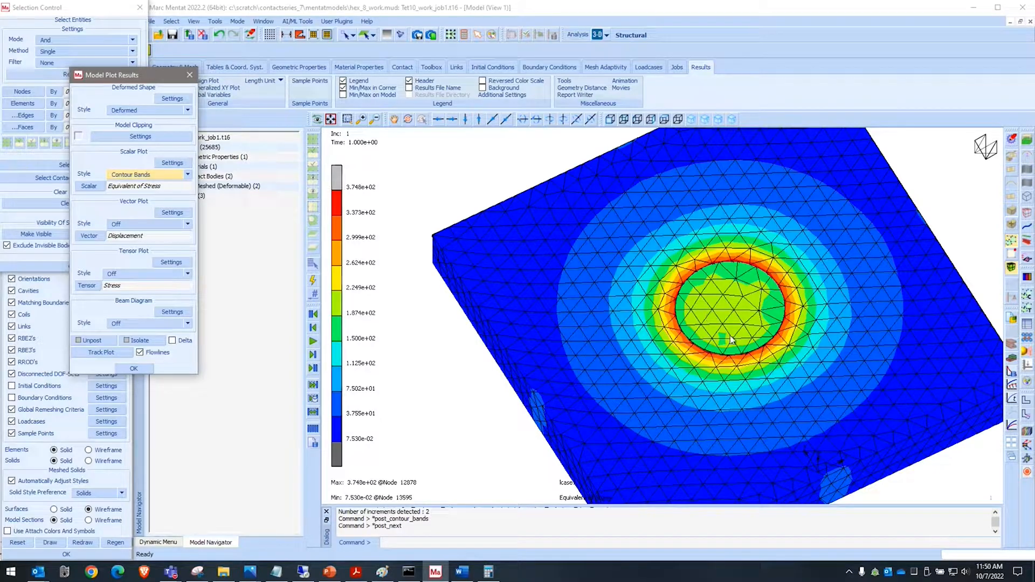
Examine the equivalent stress bands around the pin on the tetrahedral mesh and close the plot settings.
scroll(734, 285, "up", 2)
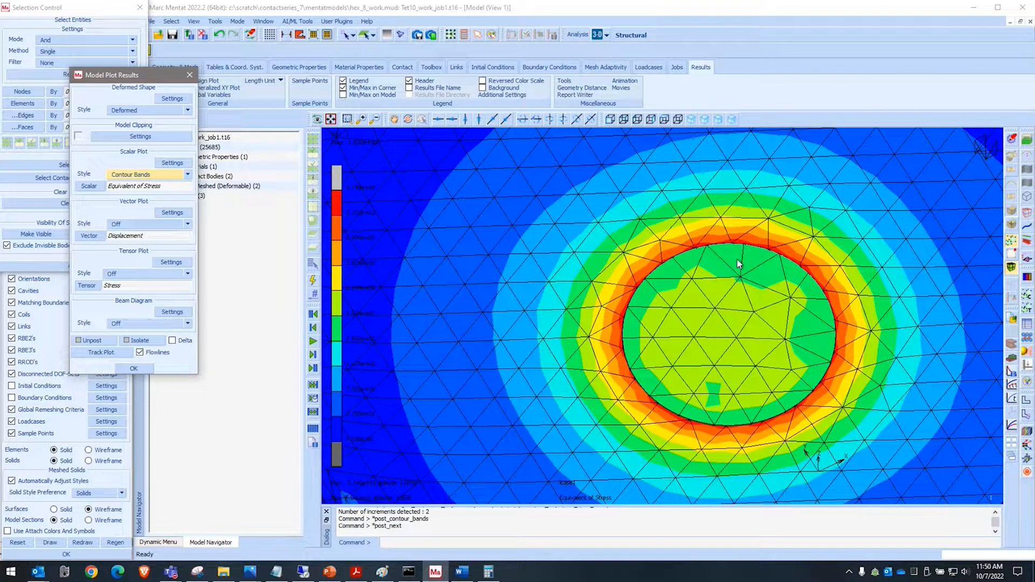
scroll(736, 260, "down", 3)
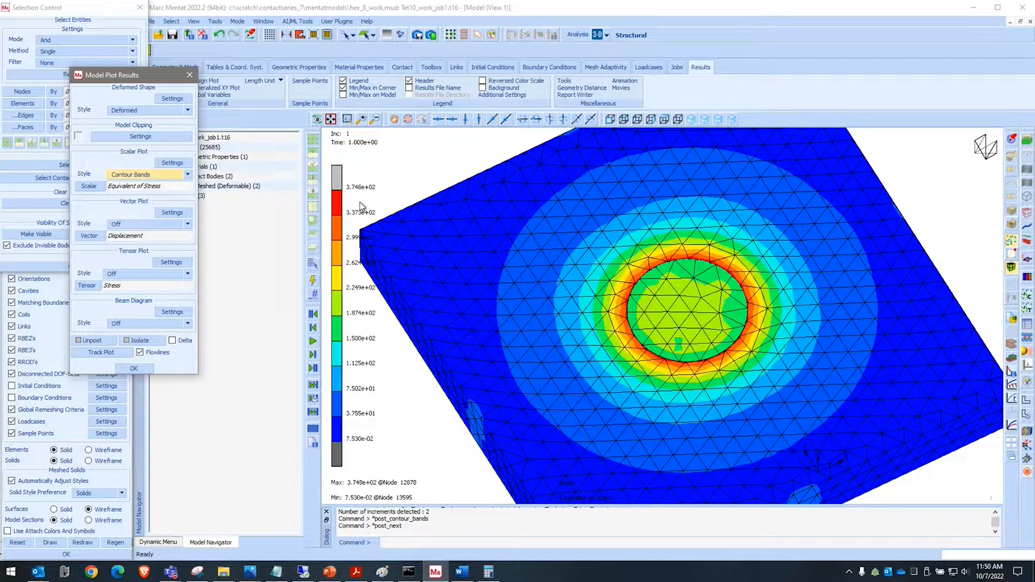
right_click(120, 211)
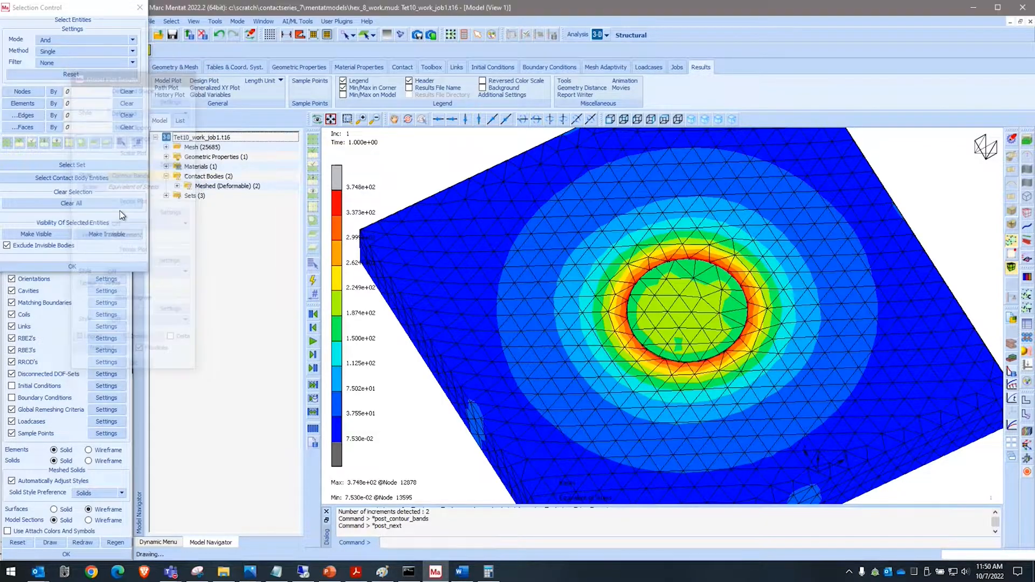
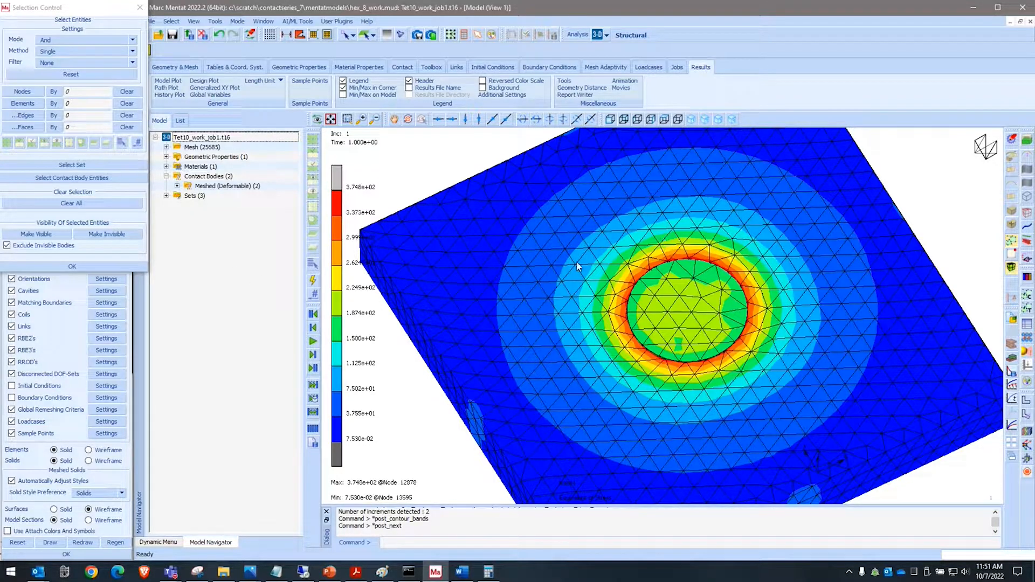
Close the results and review the Plate–Pin entry of ctable1, including its contact detection method.
left_click(201, 37)
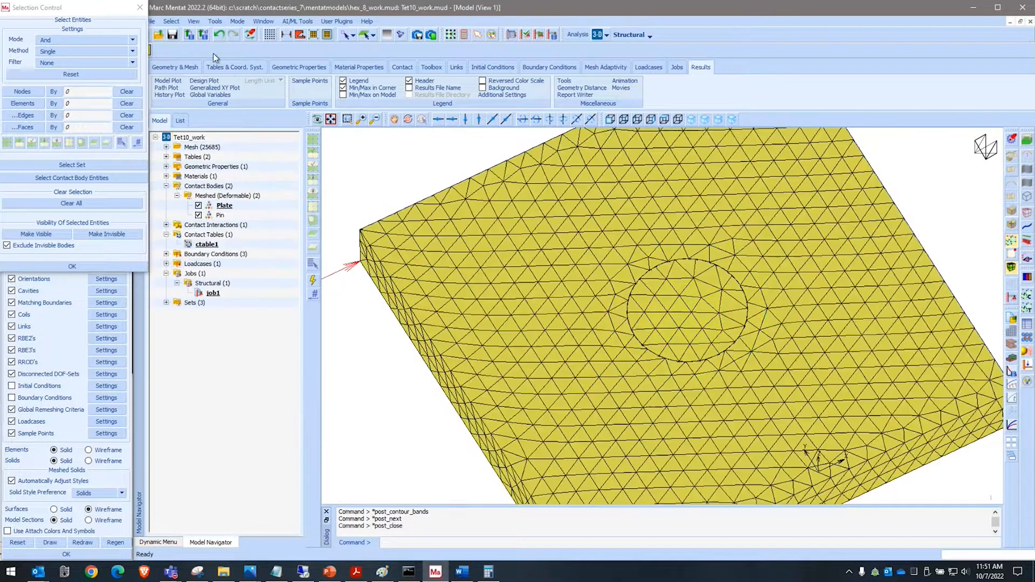
double_click(207, 245)
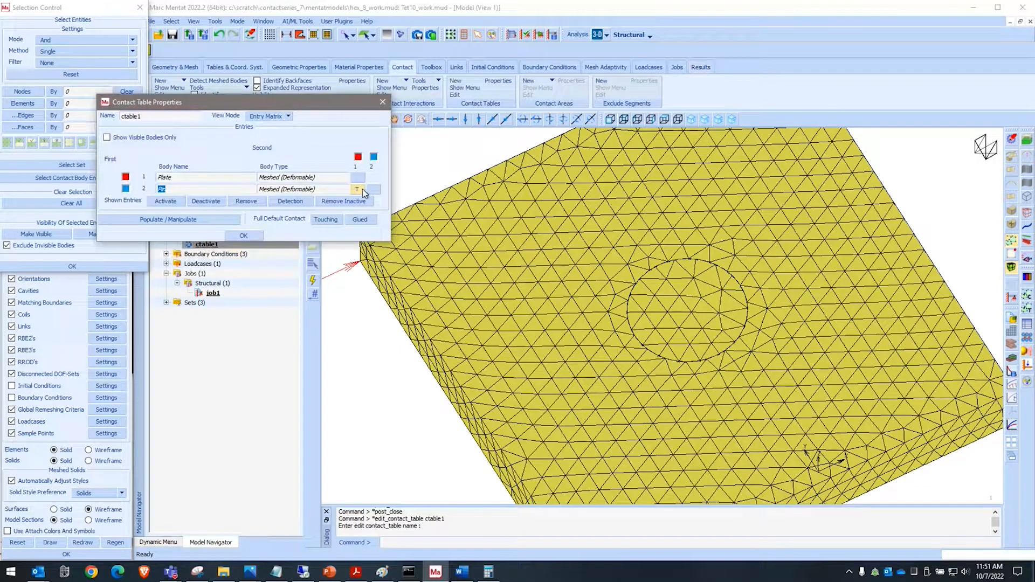
left_click(362, 189)
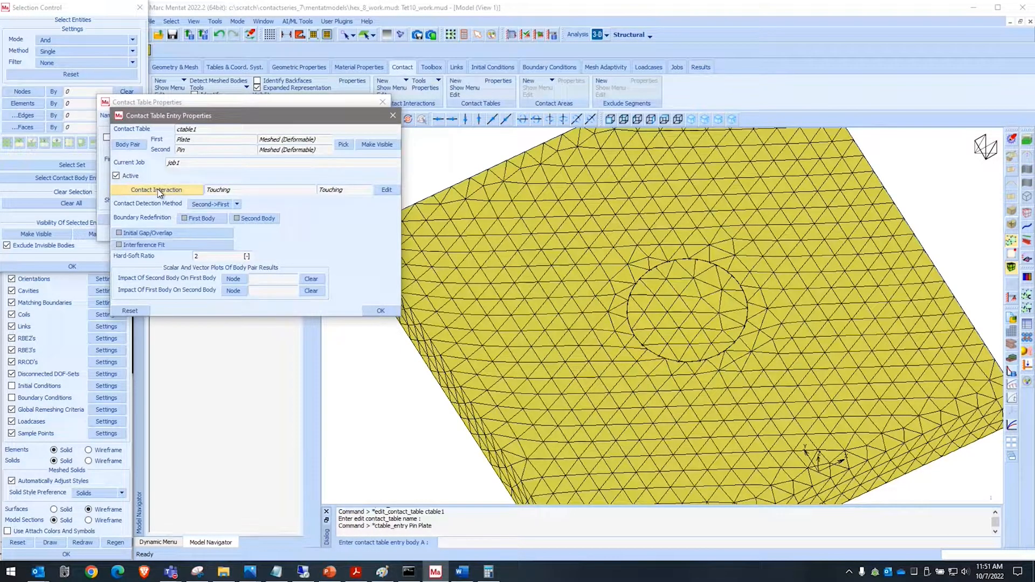
right_click(347, 238)
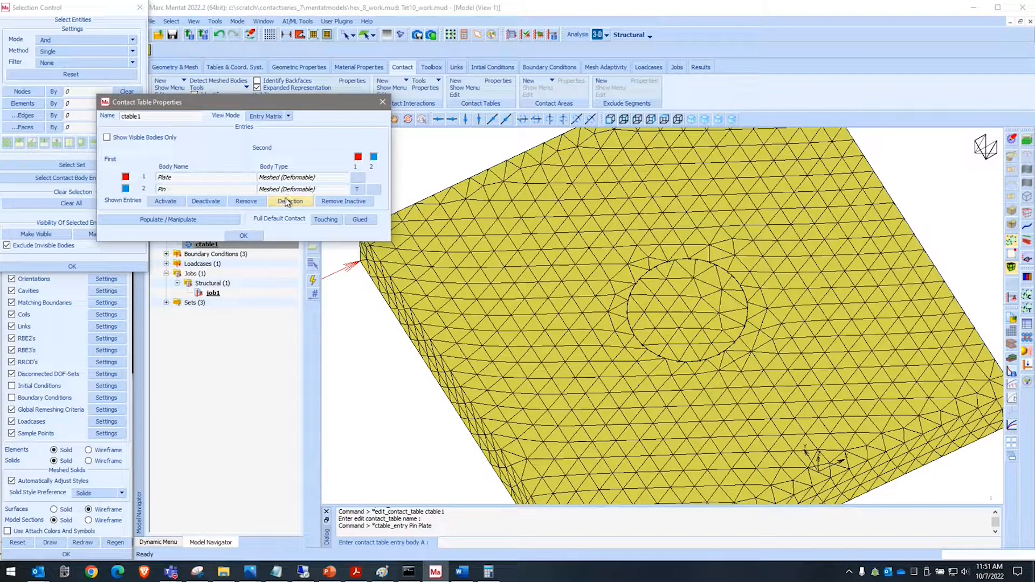
left_click(243, 236)
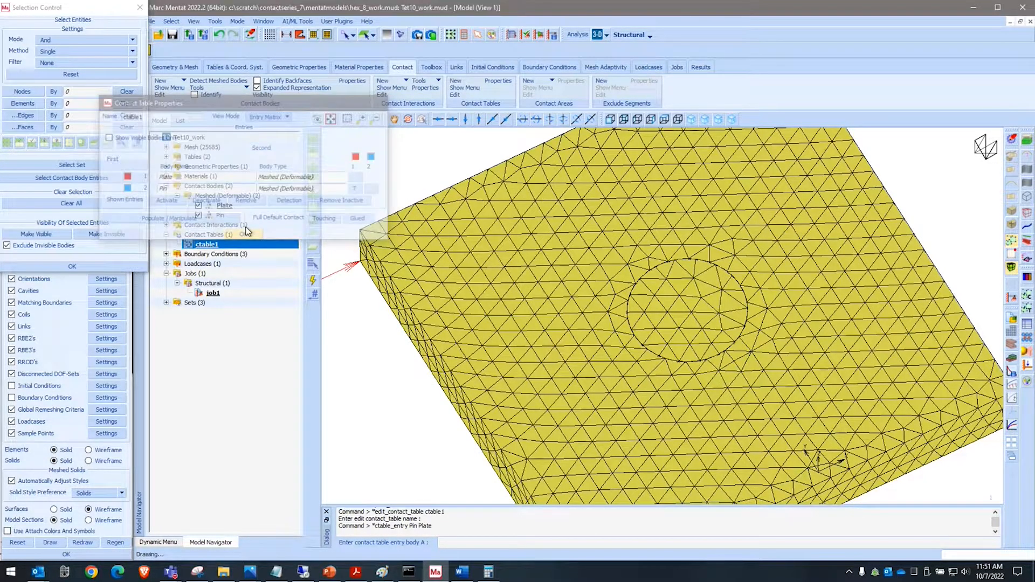
Reopen the default results and compare increments 0 and 1 close up along the plate–pin interface.
left_click(205, 36)
scroll(692, 257, "up", 10)
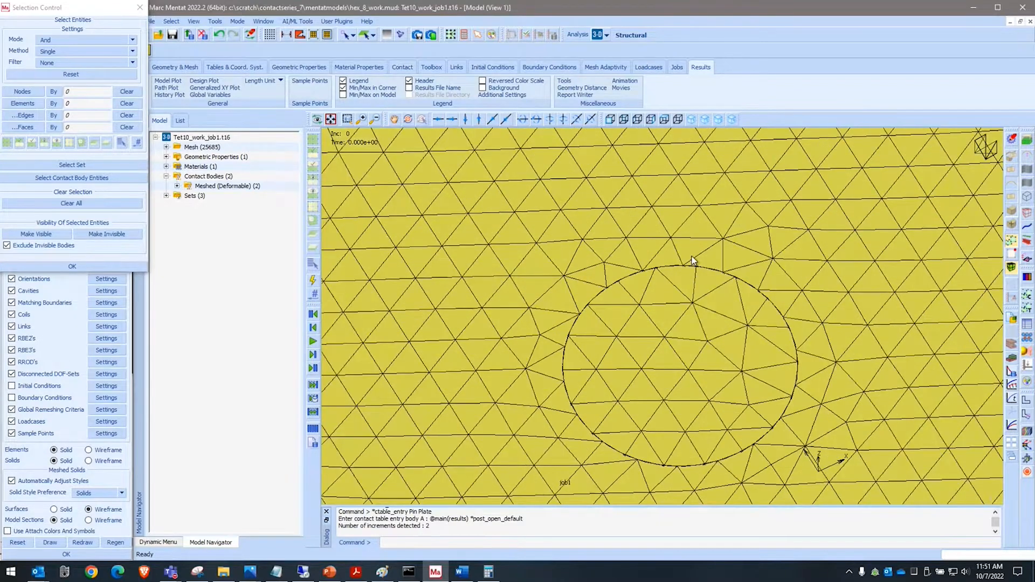
left_click(313, 354)
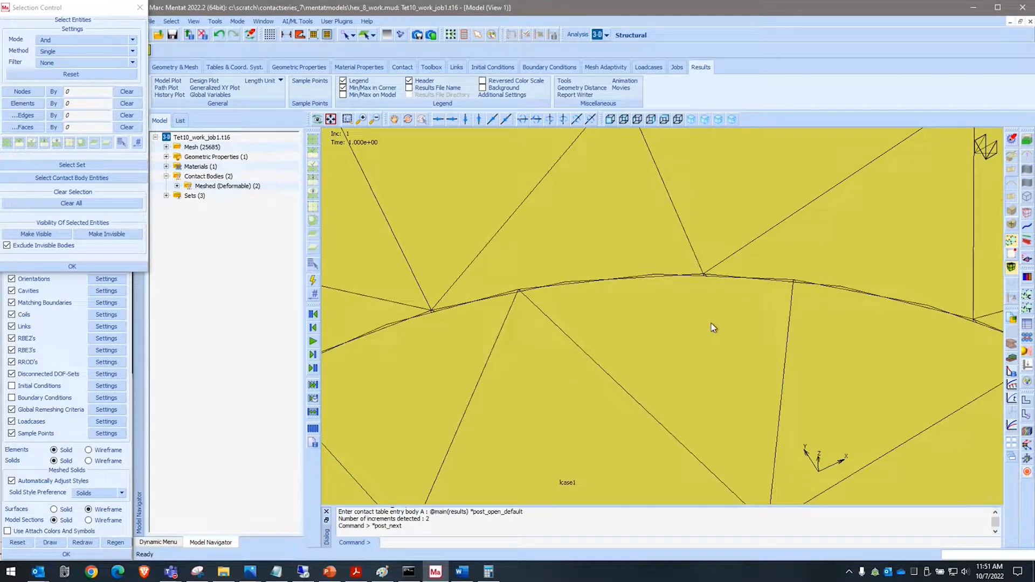
left_click(316, 327)
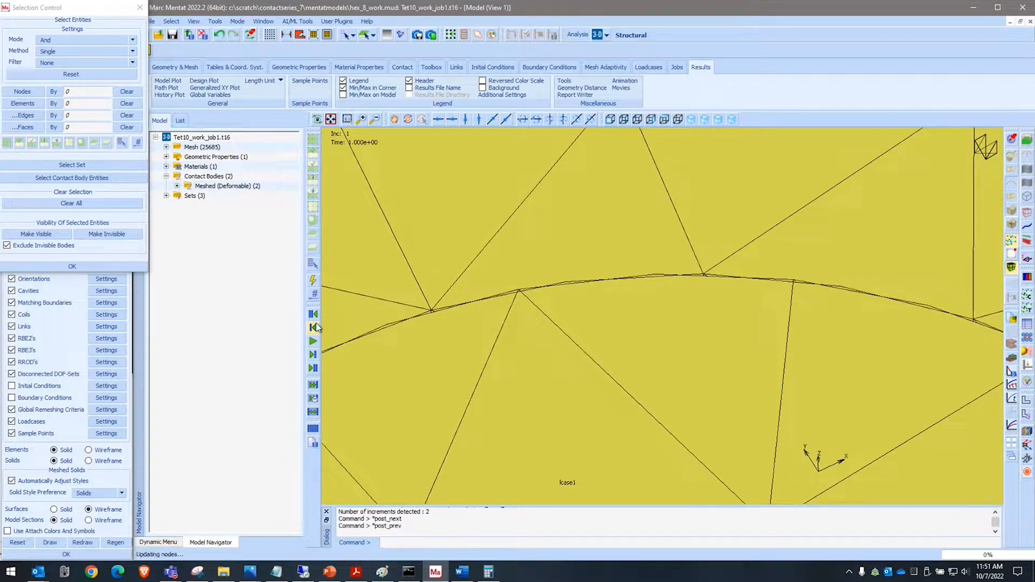
left_click(317, 356)
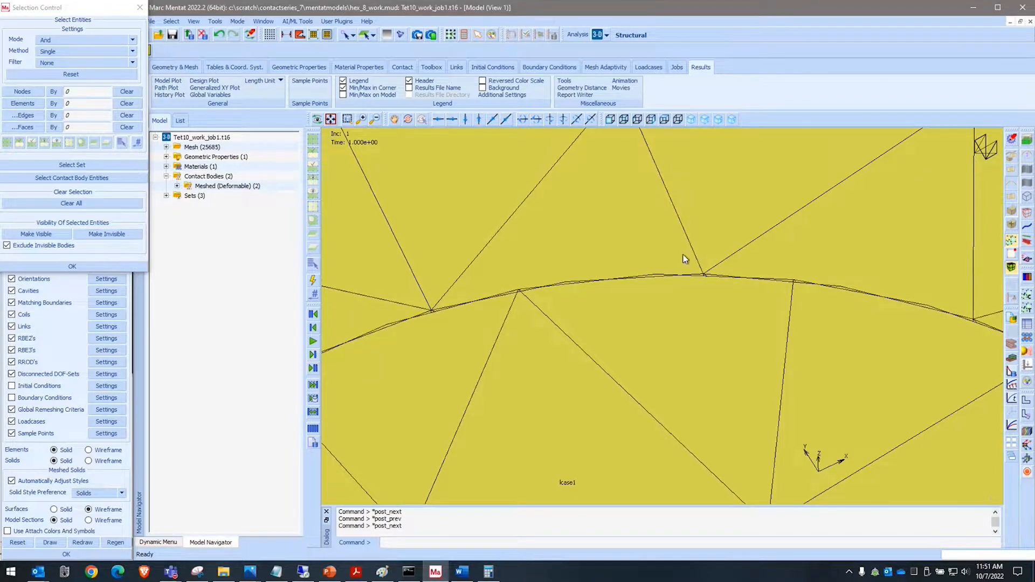
scroll(688, 240, "down", 5)
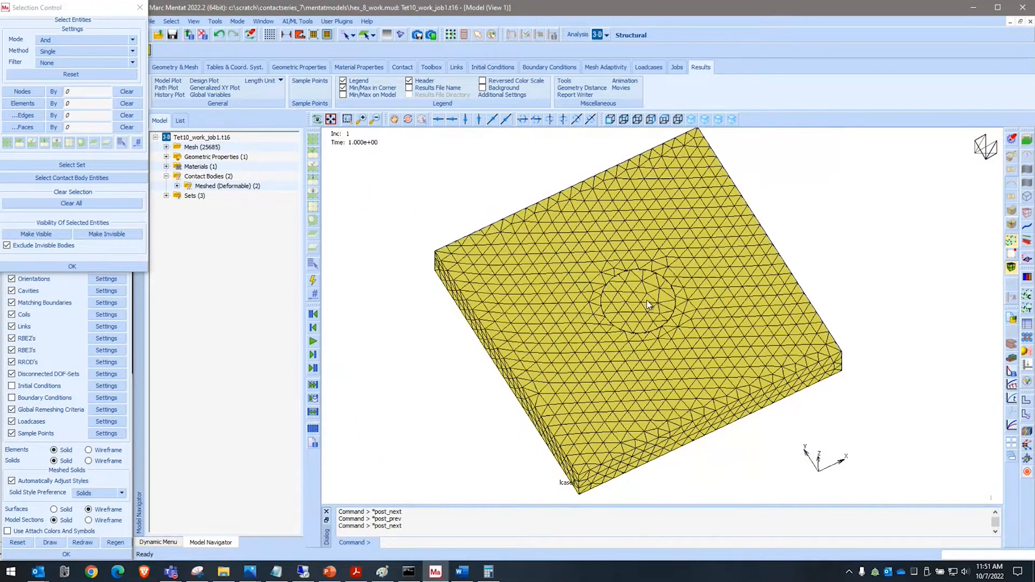
Close the results and open the model file Tet10_P3_start.mud.
left_click(203, 35)
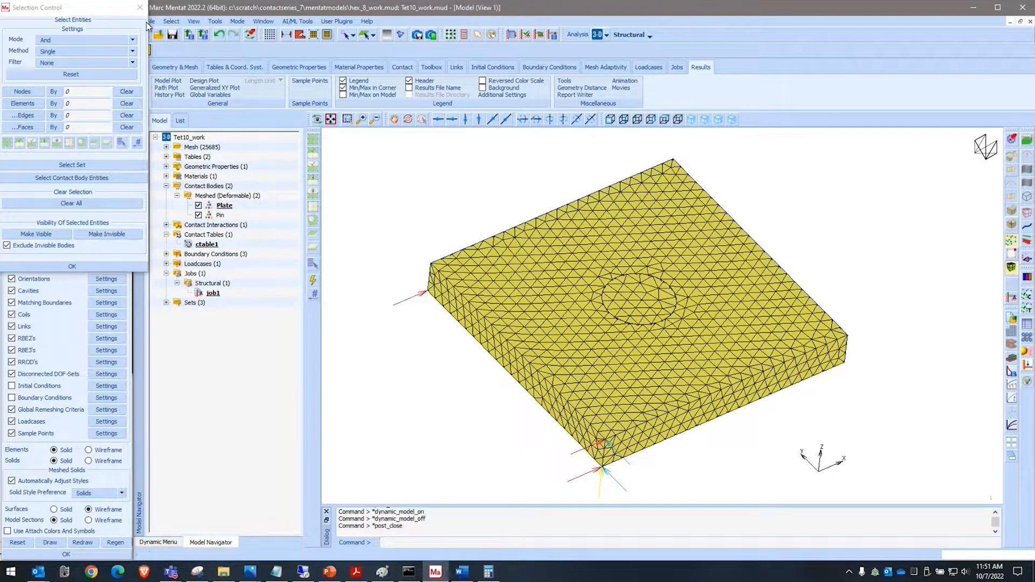
left_click(158, 36)
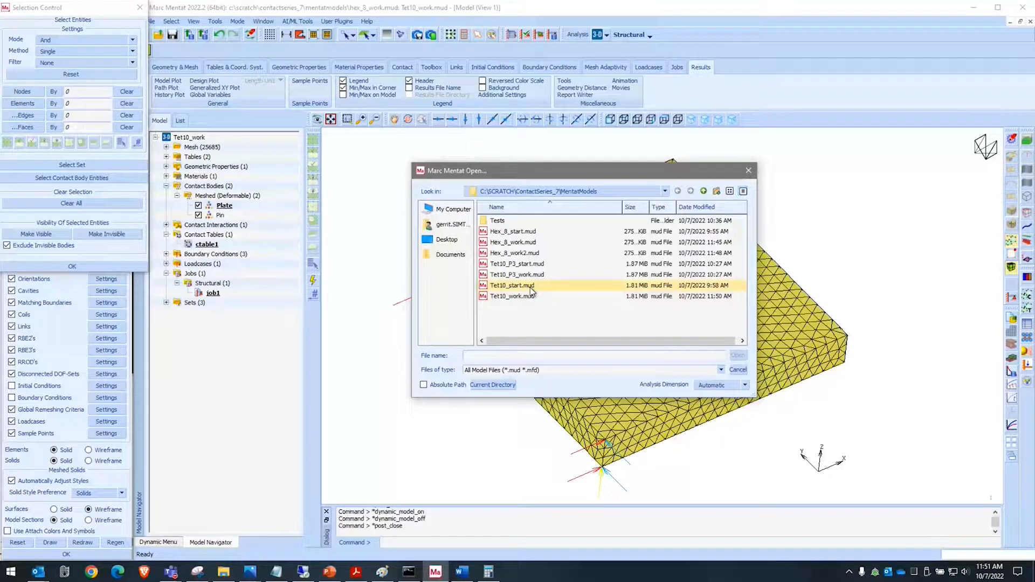
left_click(522, 264)
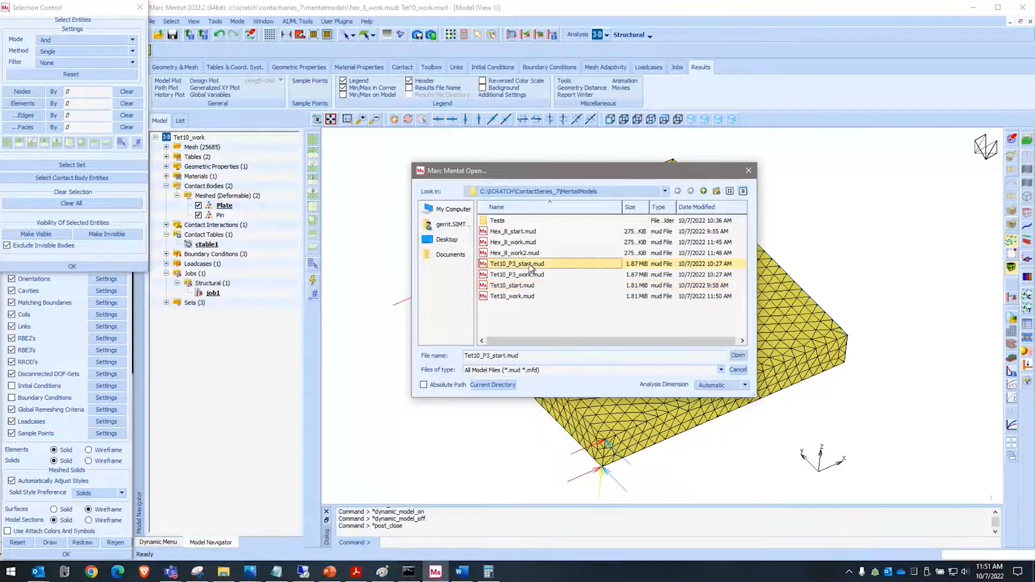
left_click(738, 356)
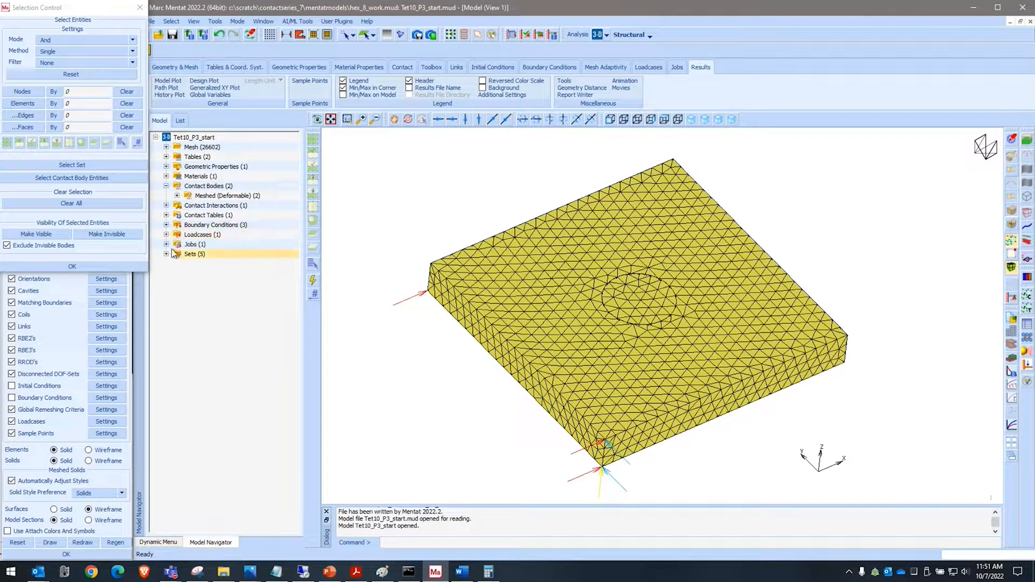
Turn on a smoothed boundary with C0-continuity for the Plate contact body of the Tet10_P3_start model.
left_click(178, 196)
double_click(230, 205)
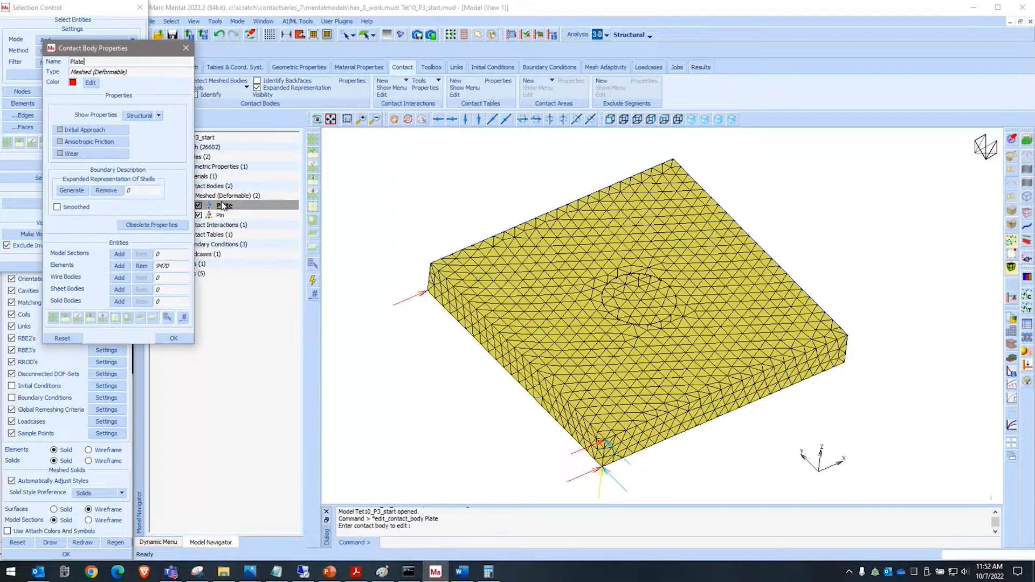
left_click(67, 208)
left_click(162, 207)
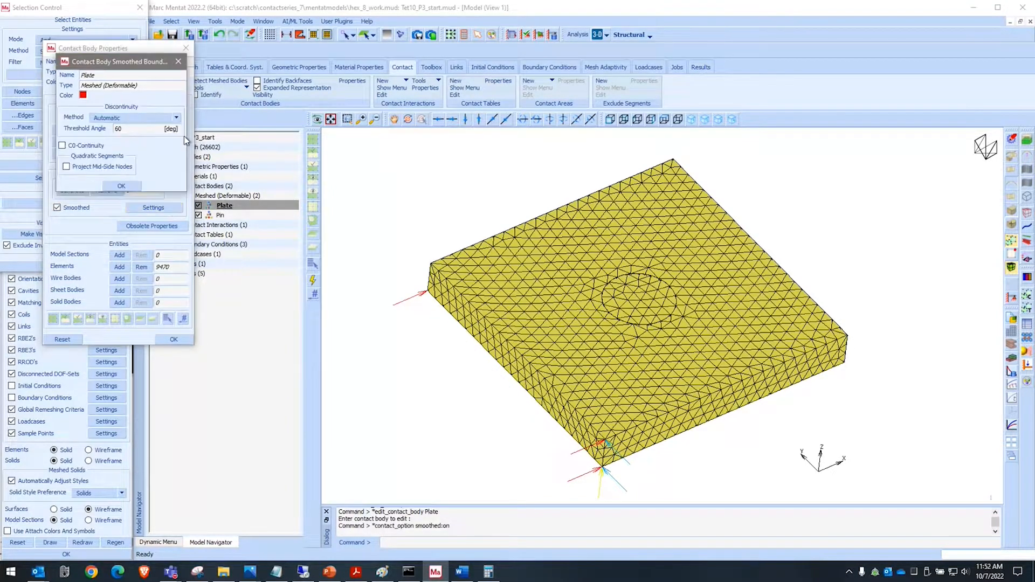
left_click(62, 145)
left_click(122, 186)
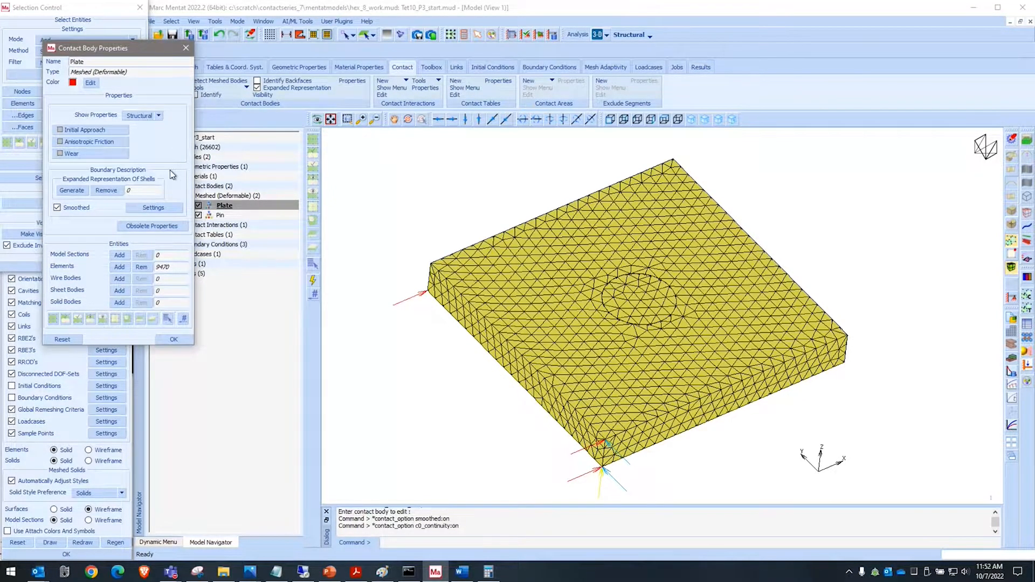
left_click(173, 339)
Set the Plate–Pin contact detection method in ctable1 of the Tet10_P3_start model to Second->First.
left_click(166, 234)
double_click(207, 244)
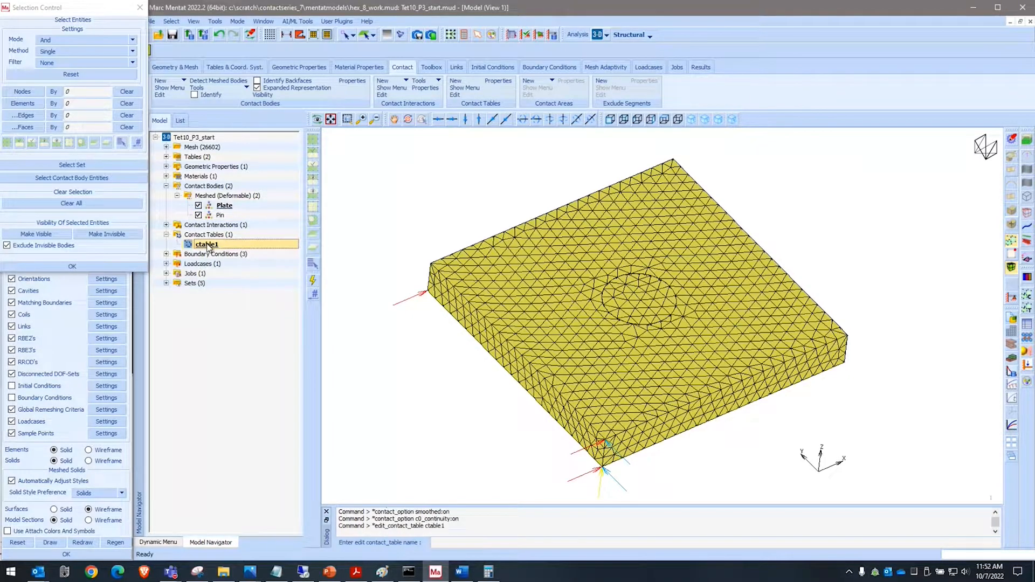
left_click(373, 177)
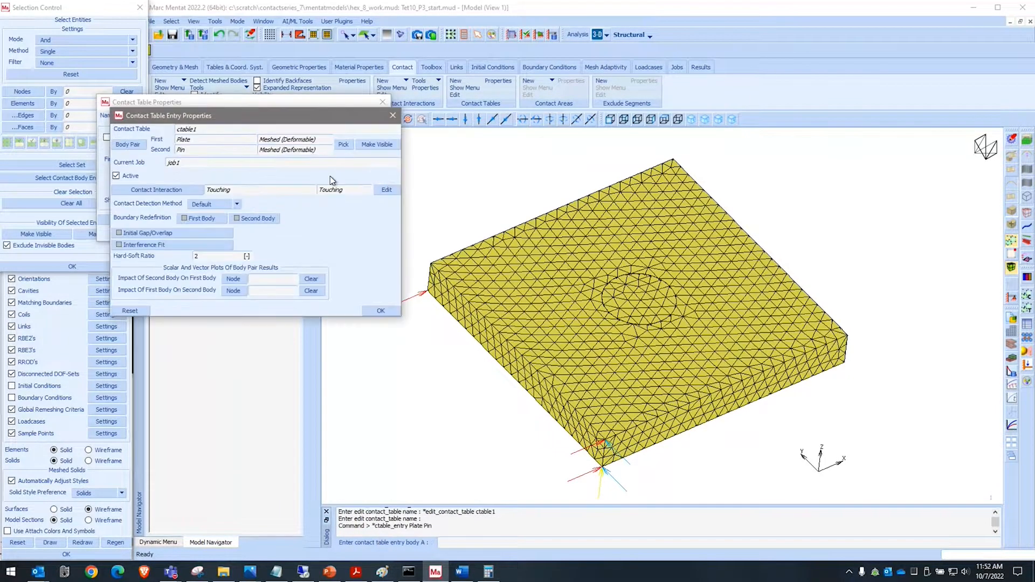
left_click(221, 236)
left_click(381, 310)
left_click(243, 236)
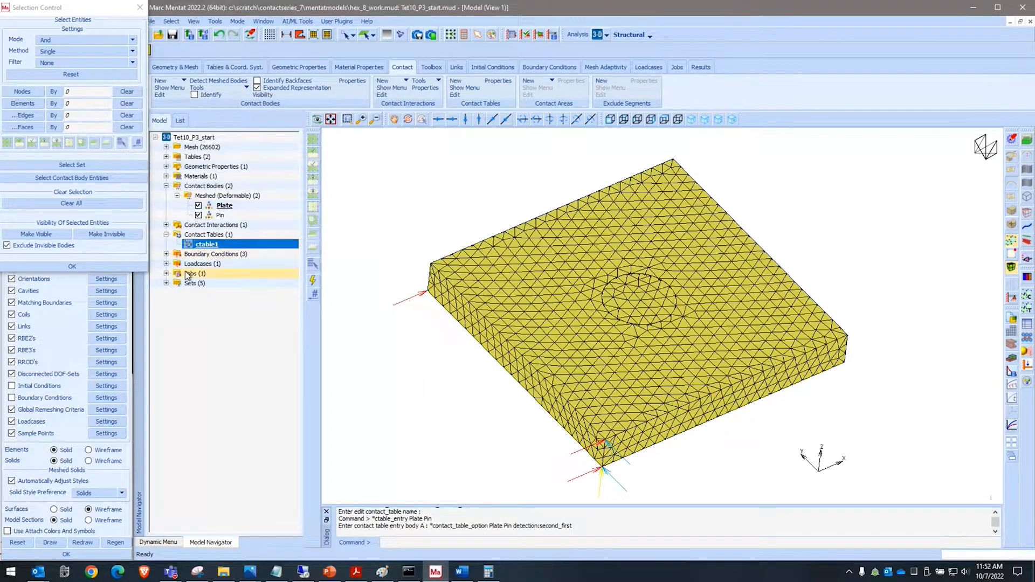
Save the Tet10_P3_start model, submit job1, and open its binary post file after completion.
left_click(166, 273)
left_click(177, 283)
right_click(221, 291)
left_click(220, 410)
left_click(240, 190)
left_click(111, 216)
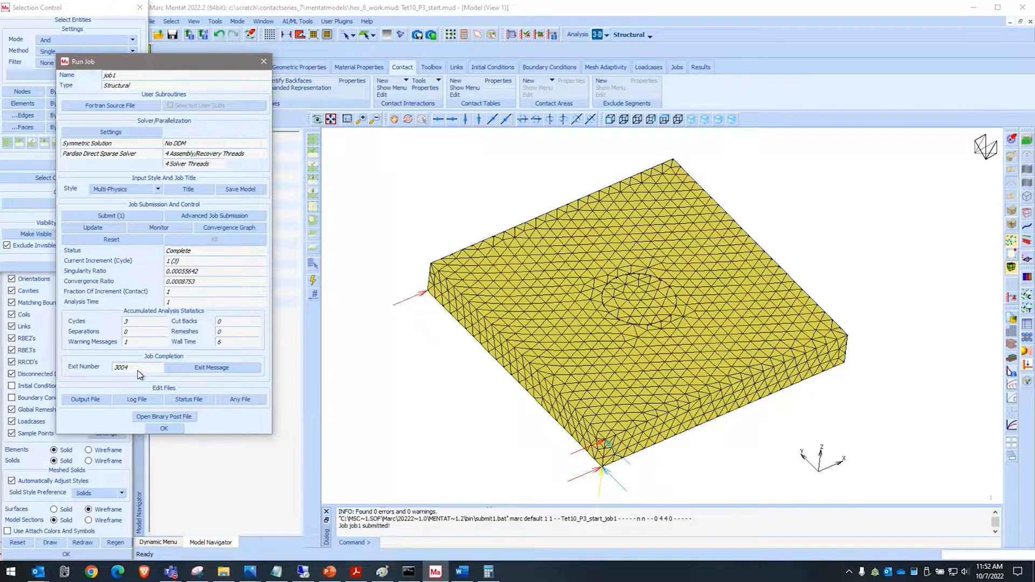
left_click(180, 417)
Plot Contact Status as contour bands at increment 0, zoomed in on the pin.
left_click(127, 175)
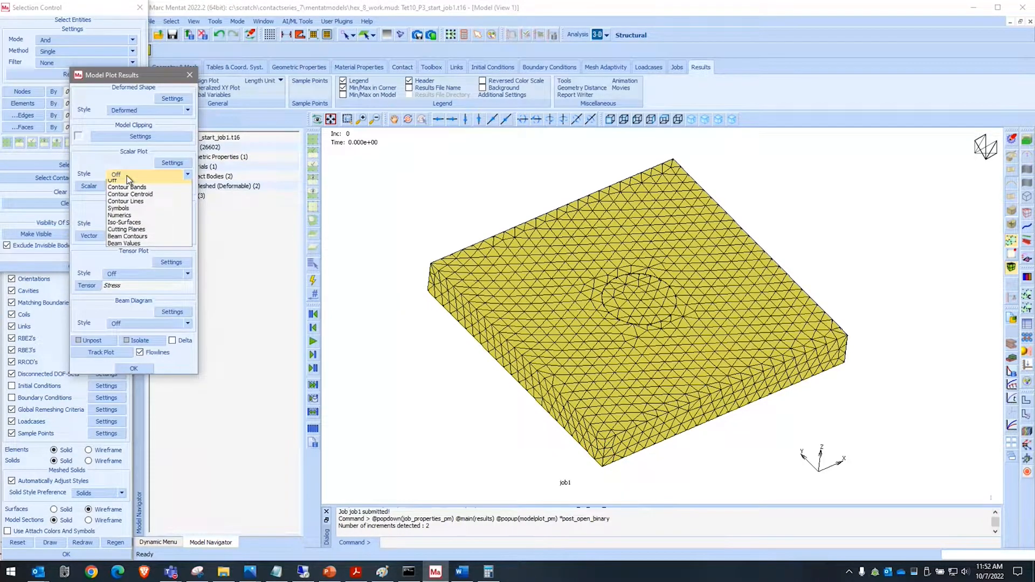
left_click(129, 188)
scroll(640, 280, "up", 5)
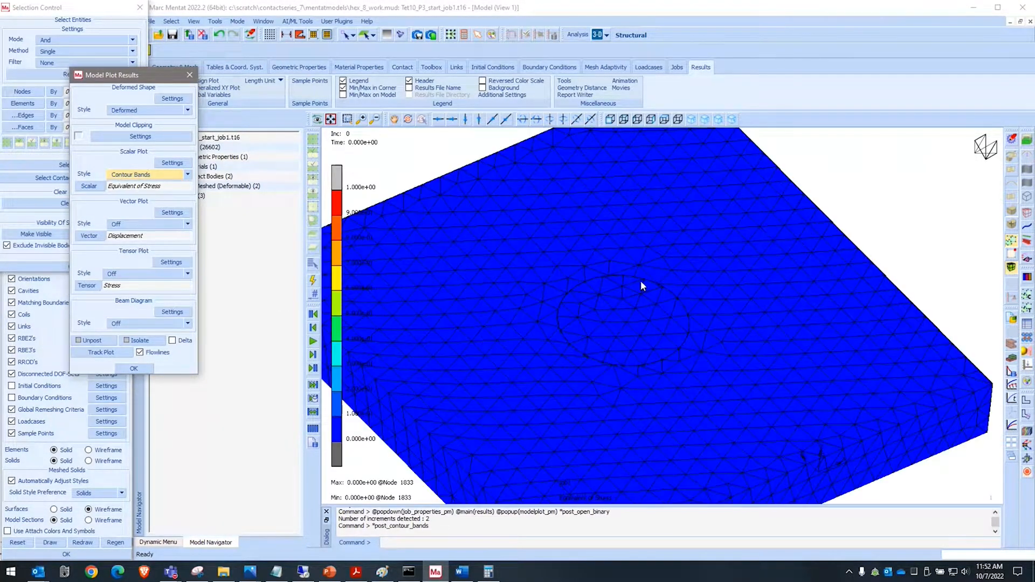
left_click(89, 186)
scroll(163, 190, "down", 5)
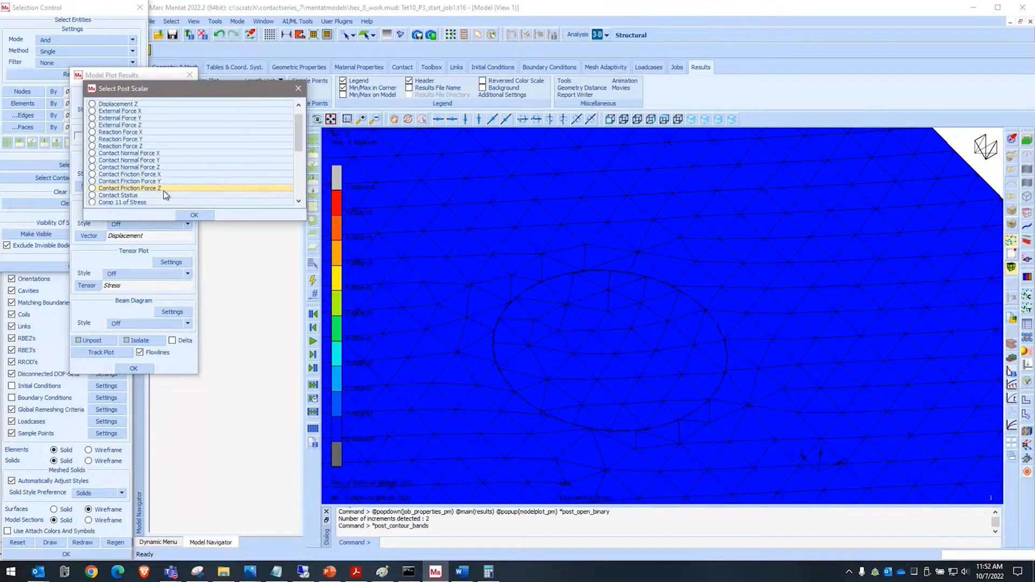
left_click(117, 132)
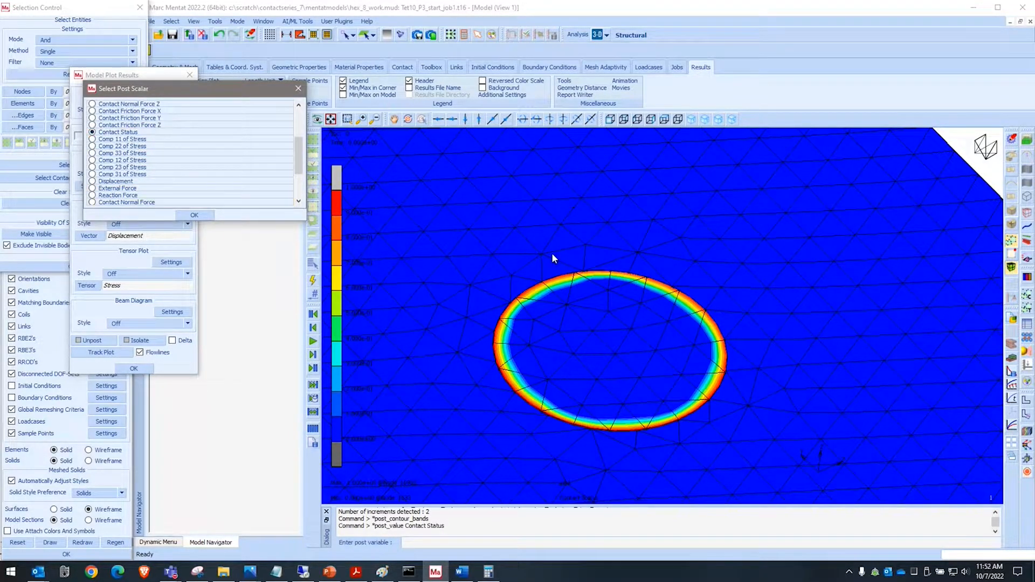
Compare the Contact Status bands along the pin boundary between increments 0 and 1, ending at increment 1.
scroll(596, 273, "down", 3)
scroll(592, 274, "up", 5)
scroll(593, 274, "up", 4)
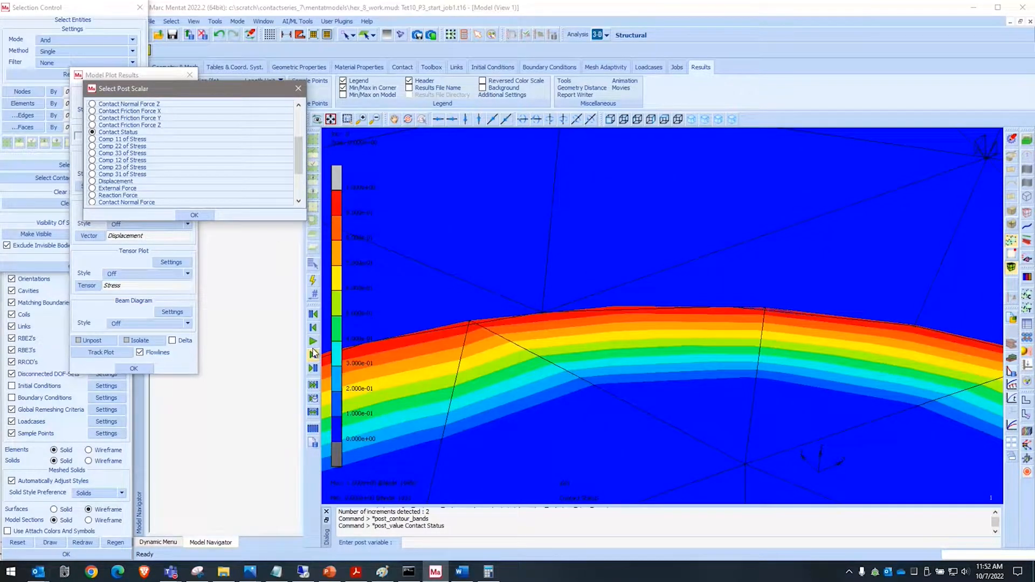
left_click(313, 354)
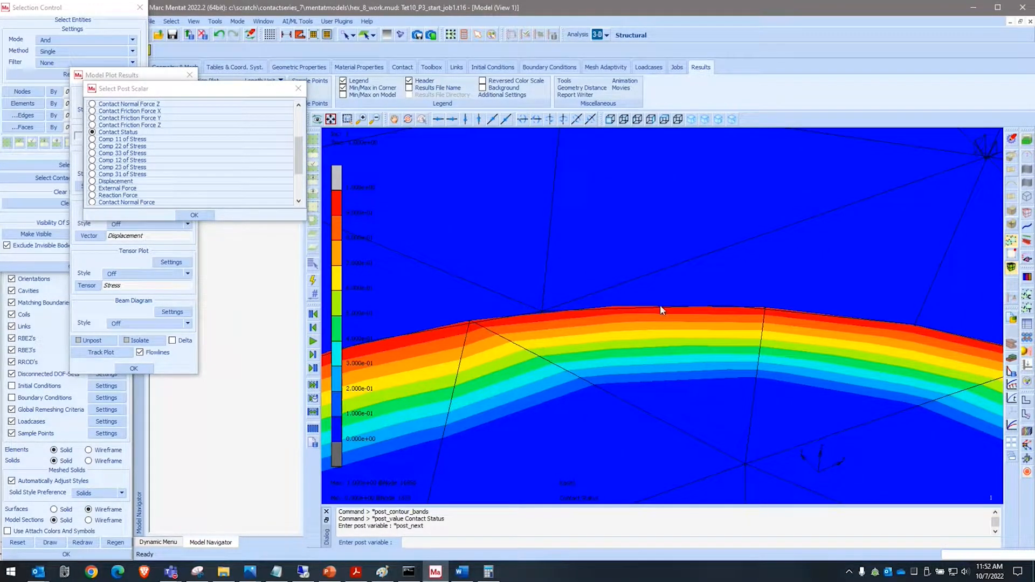
left_click(313, 328)
left_click(313, 354)
scroll(695, 201, "down", 2)
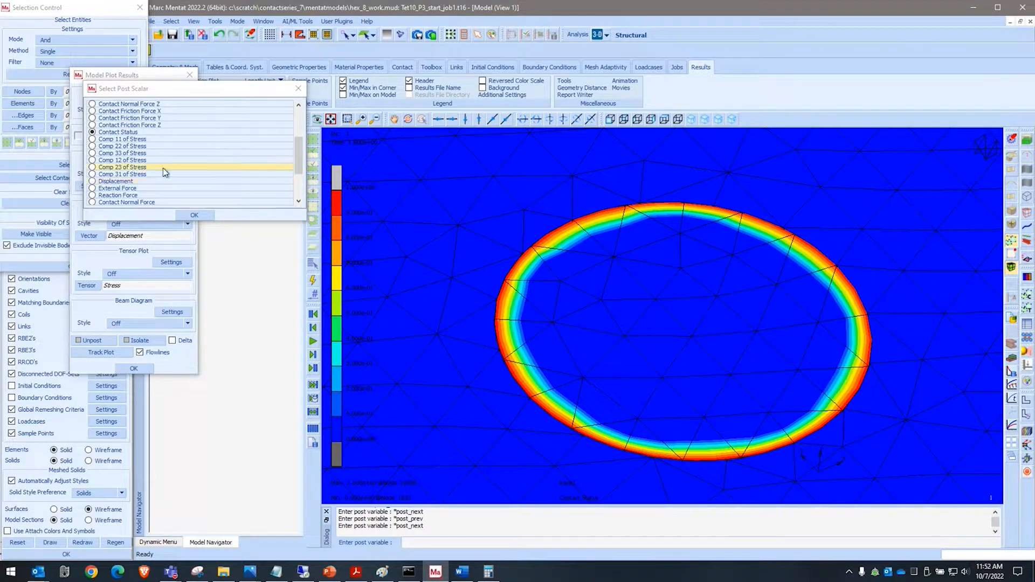
Switch the contour plot to Equivalent of Stress at increment 1, close the plot settings, and inspect the stresses around the pin.
scroll(163, 167, "down", 3)
left_click(124, 203)
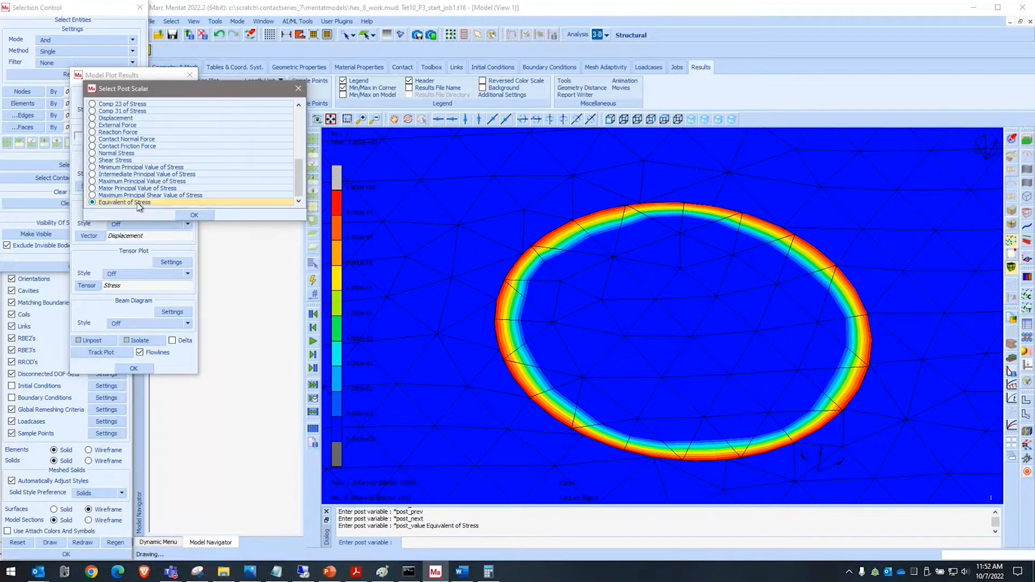
scroll(633, 212, "down", 8)
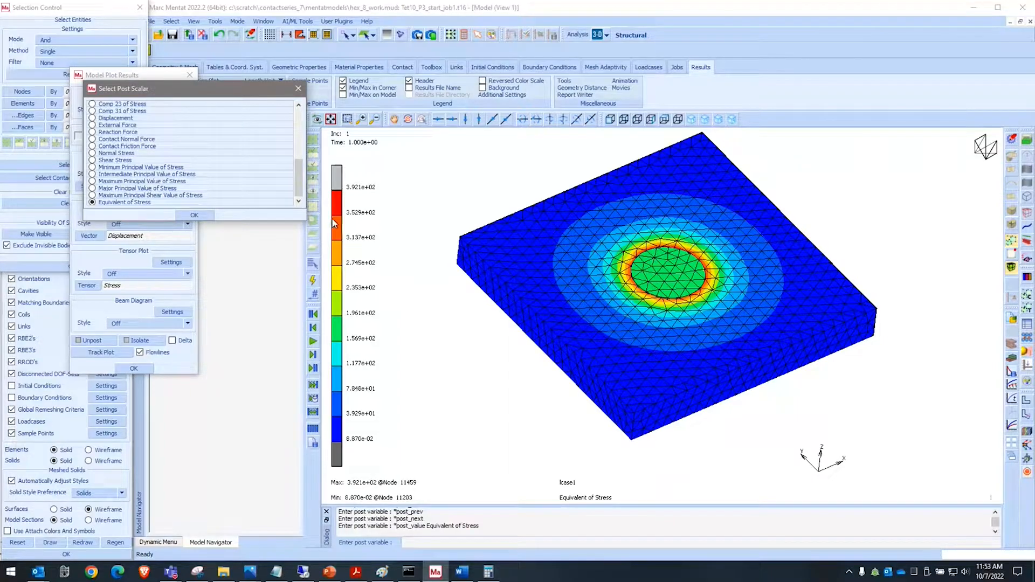
scroll(606, 238, "up", 8)
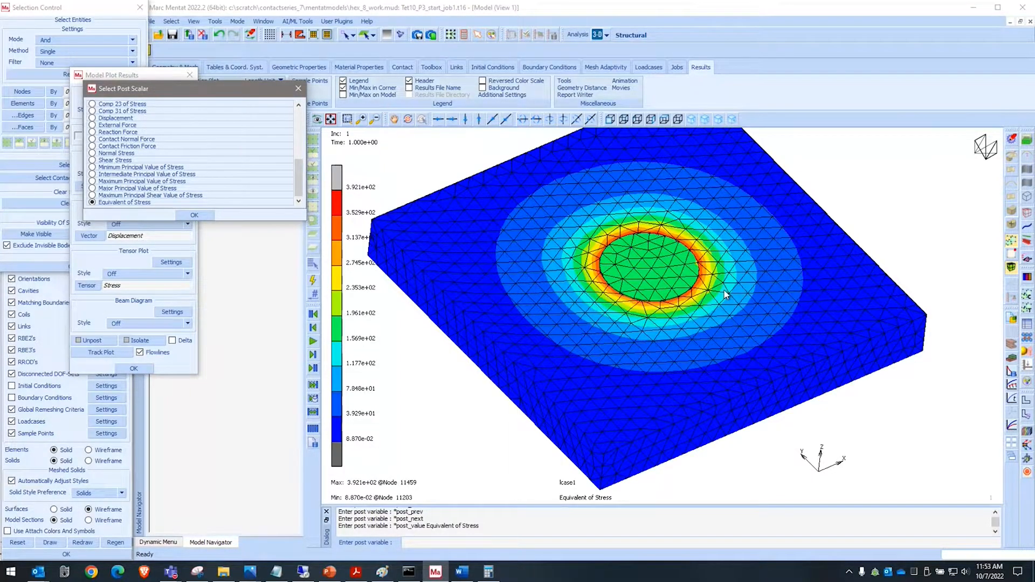
scroll(823, 267, "down", 2)
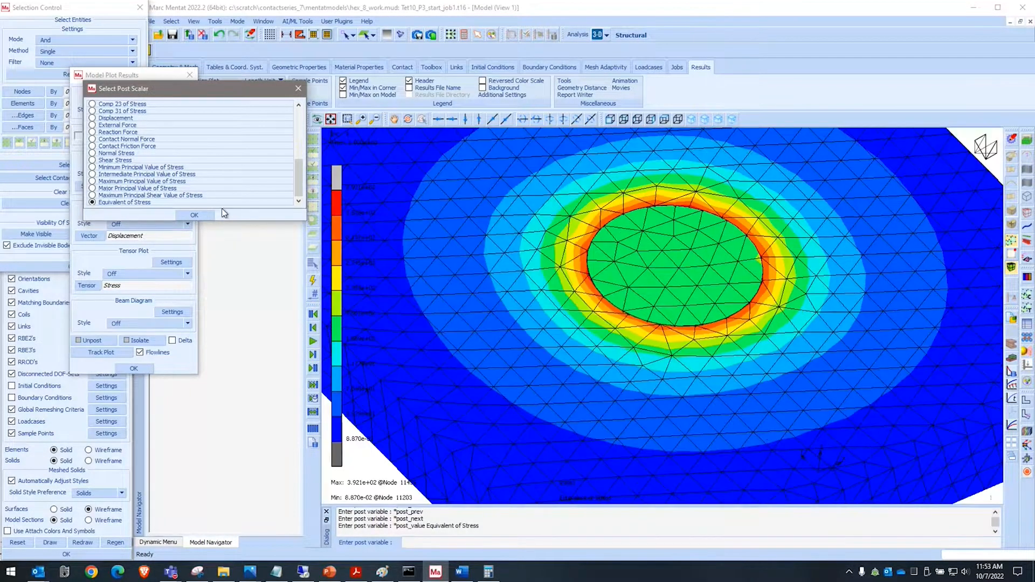
left_click(195, 215)
left_click(133, 369)
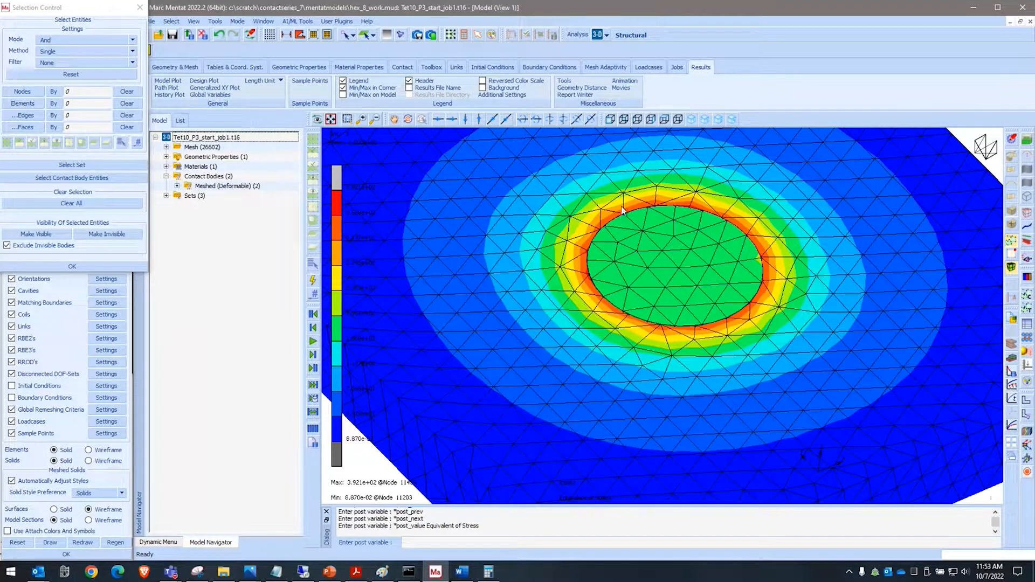
scroll(630, 262, "down", 2)
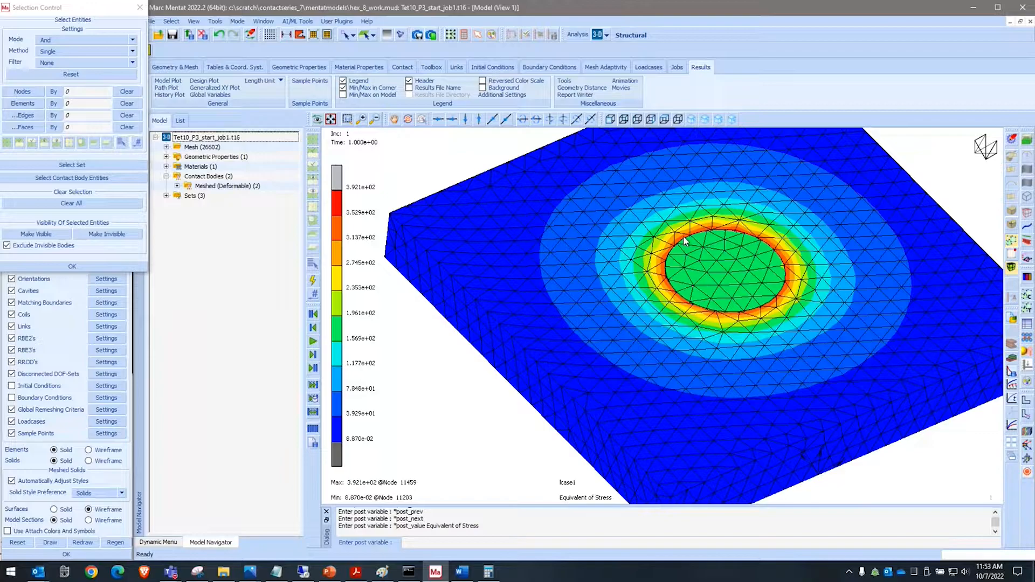
Close the results and turn on stress-free projection onto the contact surface for the Plate–Pin Touching interaction in ctable1.
left_click(202, 35)
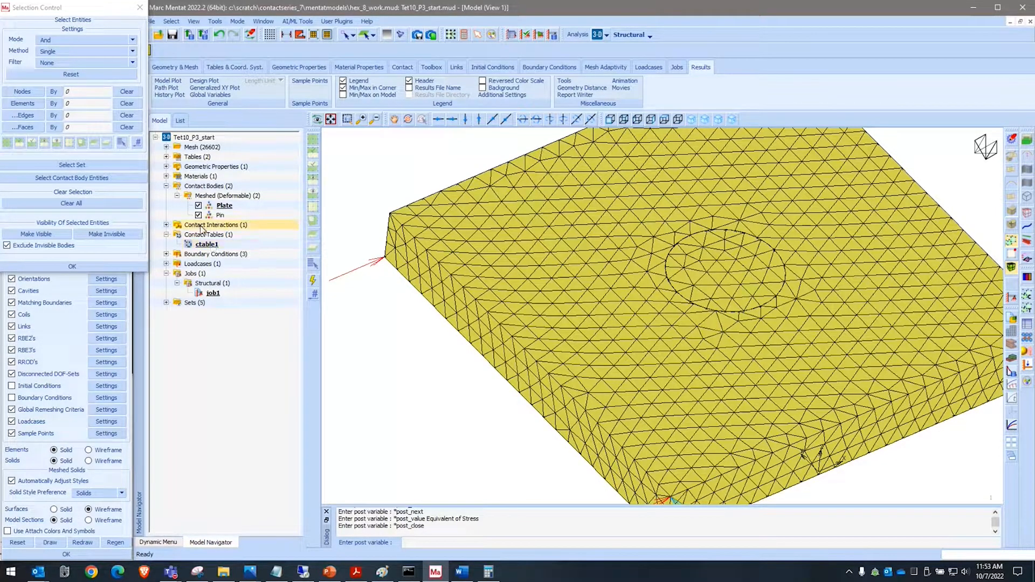
double_click(206, 244)
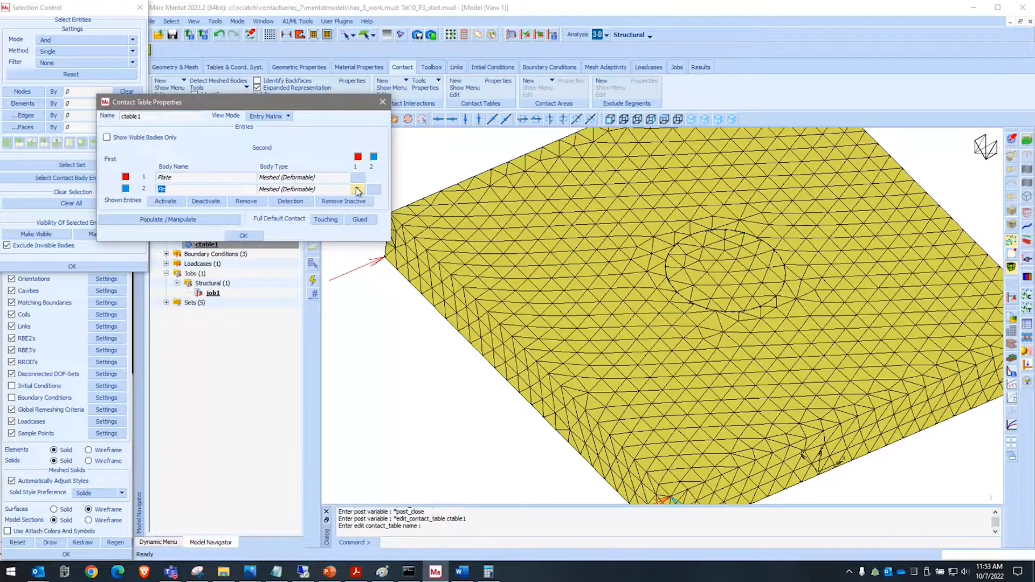
left_click(356, 186)
left_click(380, 191)
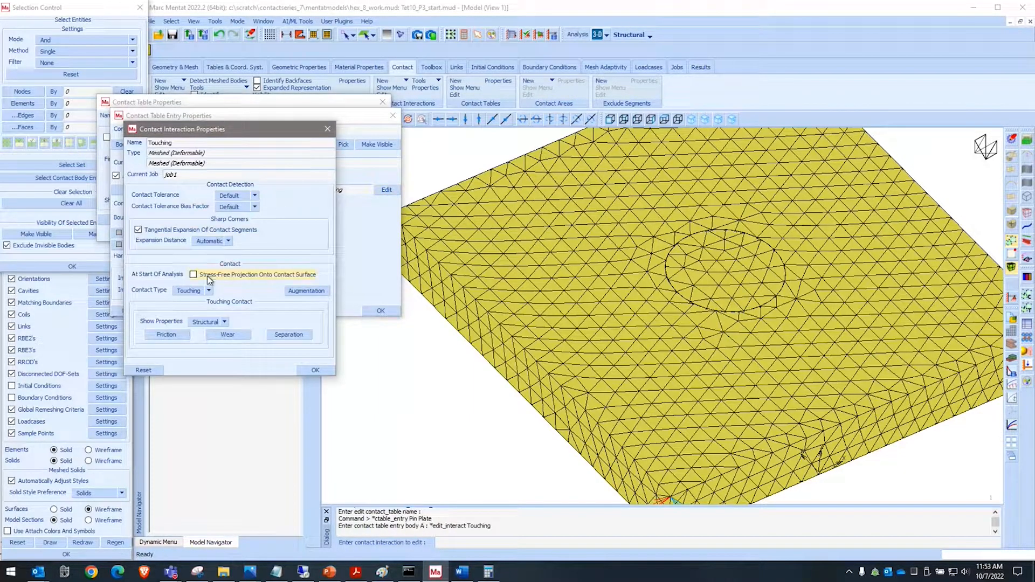
left_click(193, 275)
right_click(290, 251)
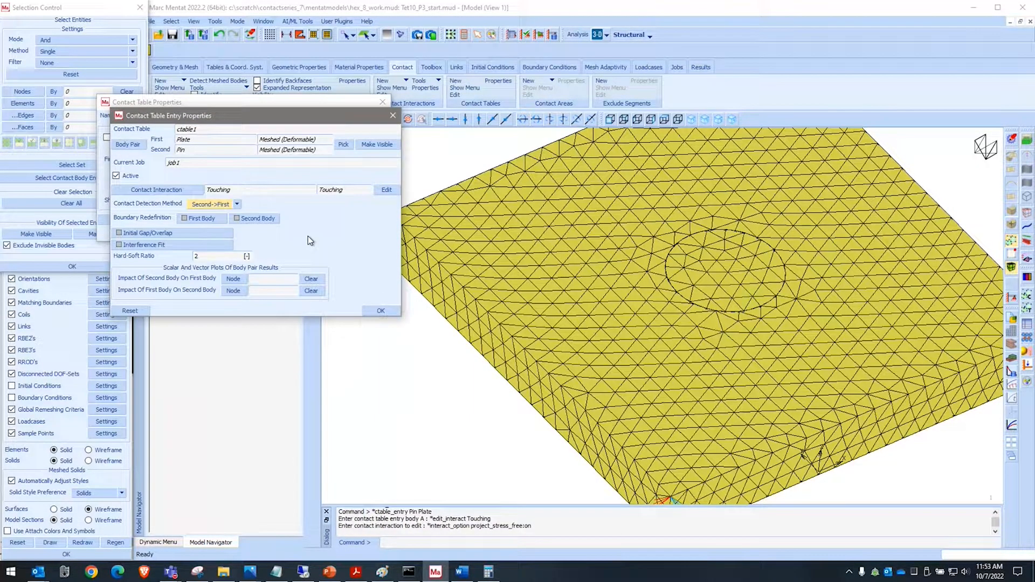
Enable a Contact Normal interference fit for the Plate–Pin entry with closure -0.02 and the Ramp_Down table, then accept the contact table.
left_click(193, 244)
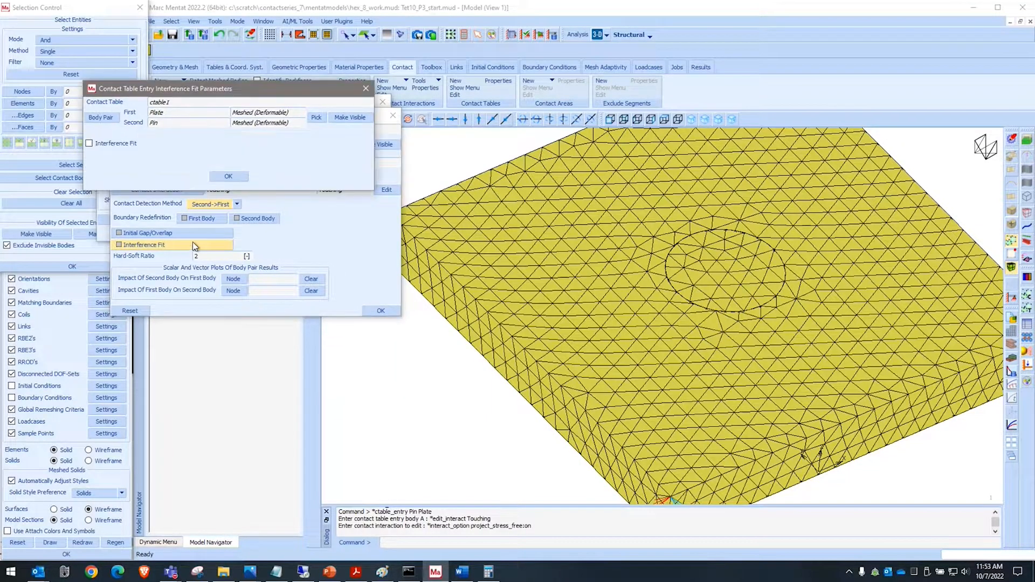
left_click(89, 143)
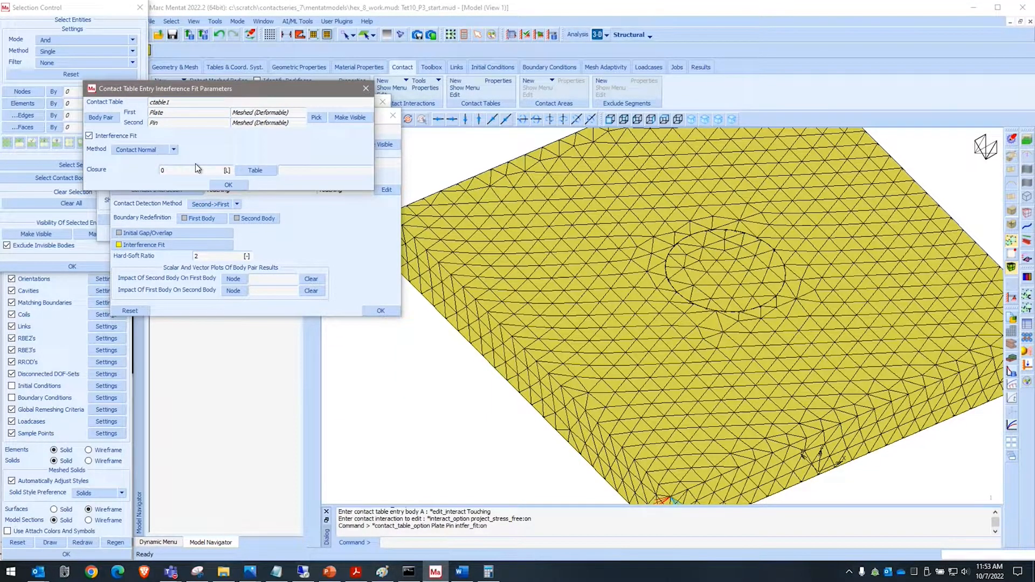
type("-0.02")
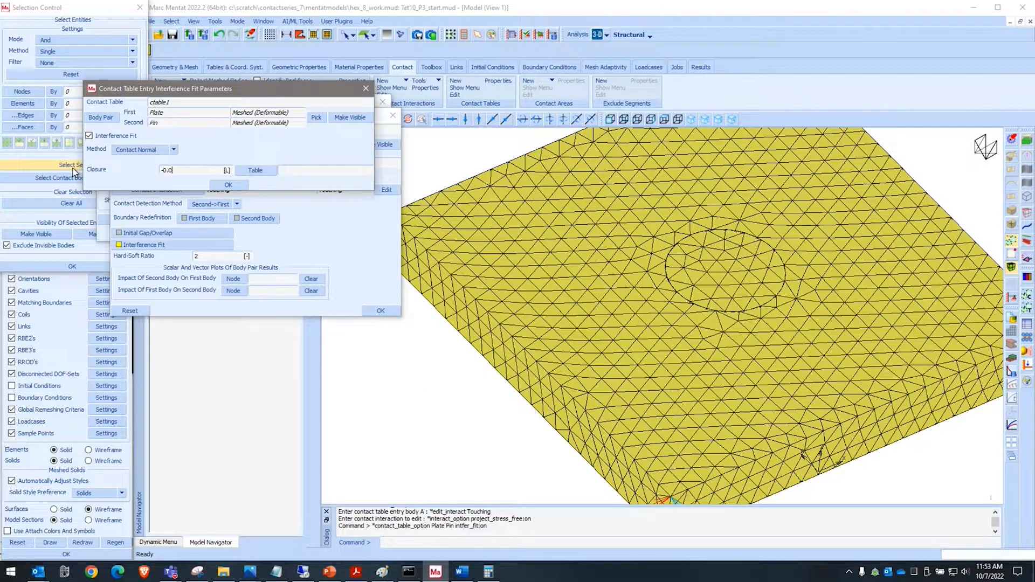
key("Return")
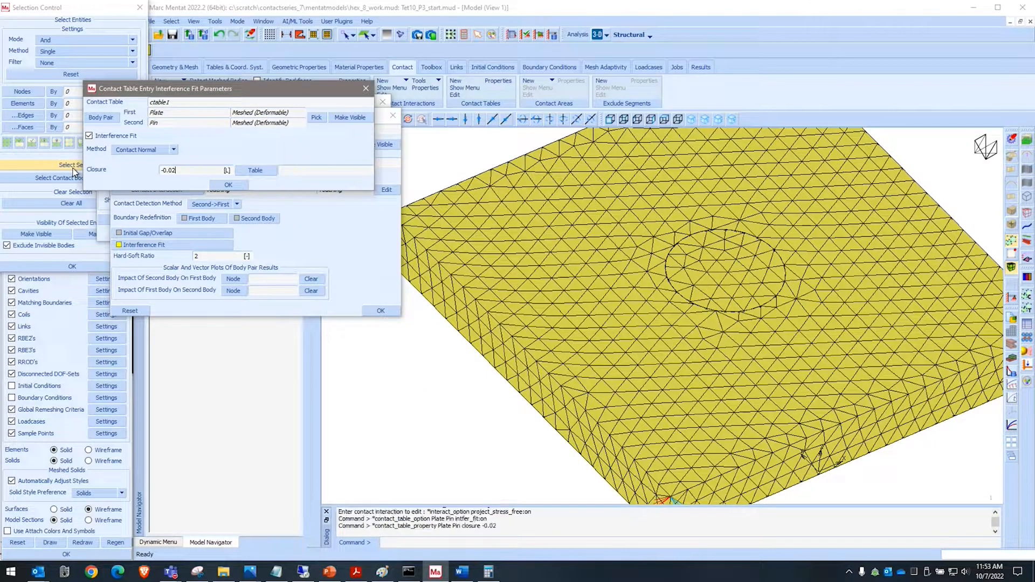
left_click(259, 171)
left_click(158, 138)
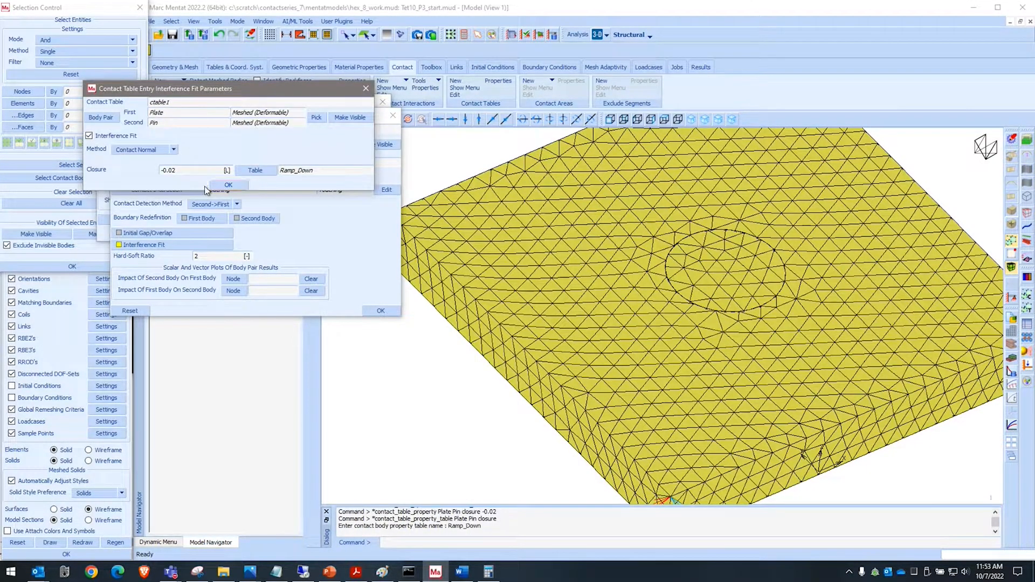
left_click_drag(182, 172, 135, 177)
key("Return")
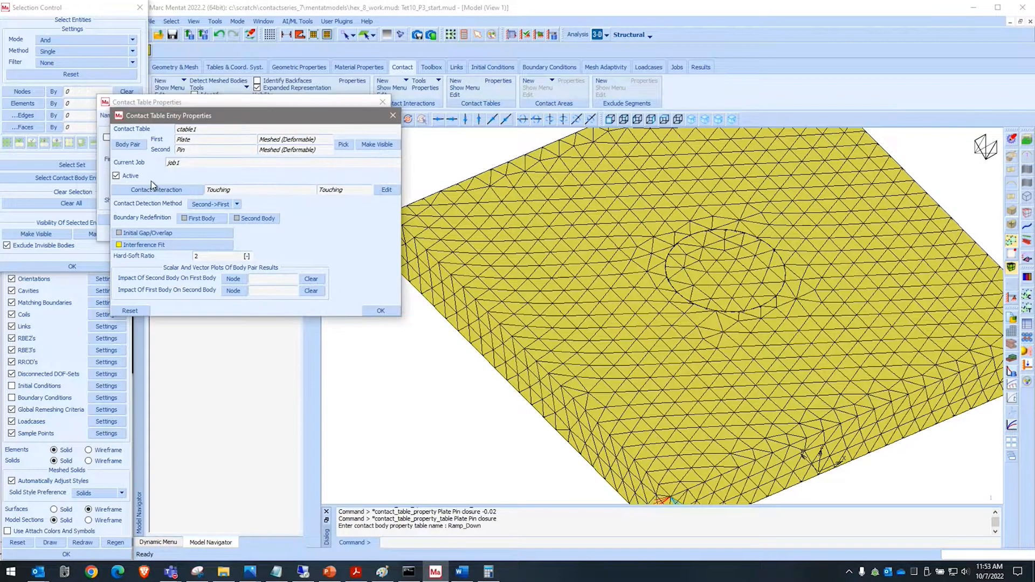
key("Return")
key("Return")
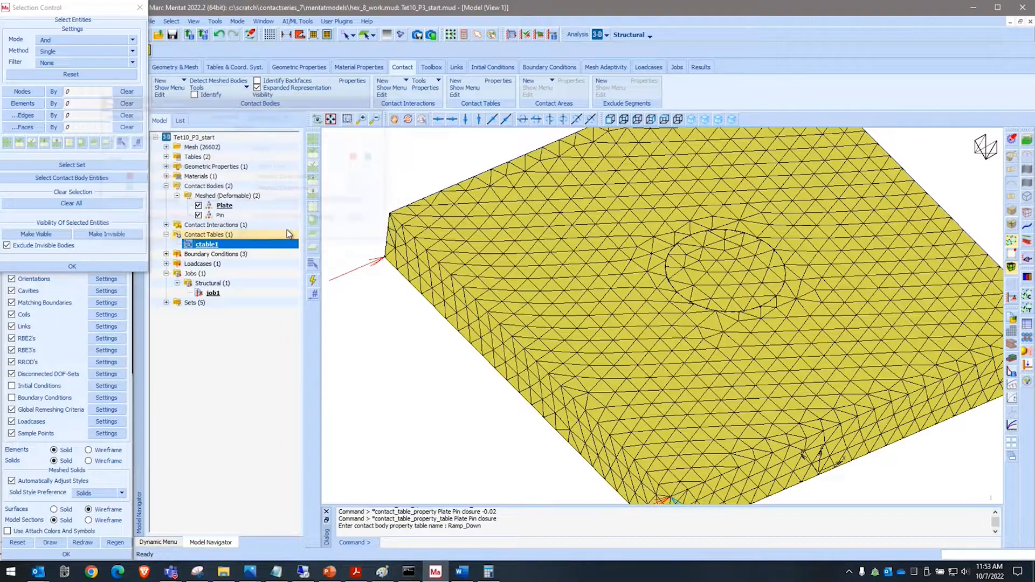
Save the Tet10_P3_start model, reopen its existing job1 results, and plot Equivalent of Stress as contour bands at increment 1.
left_click(173, 36)
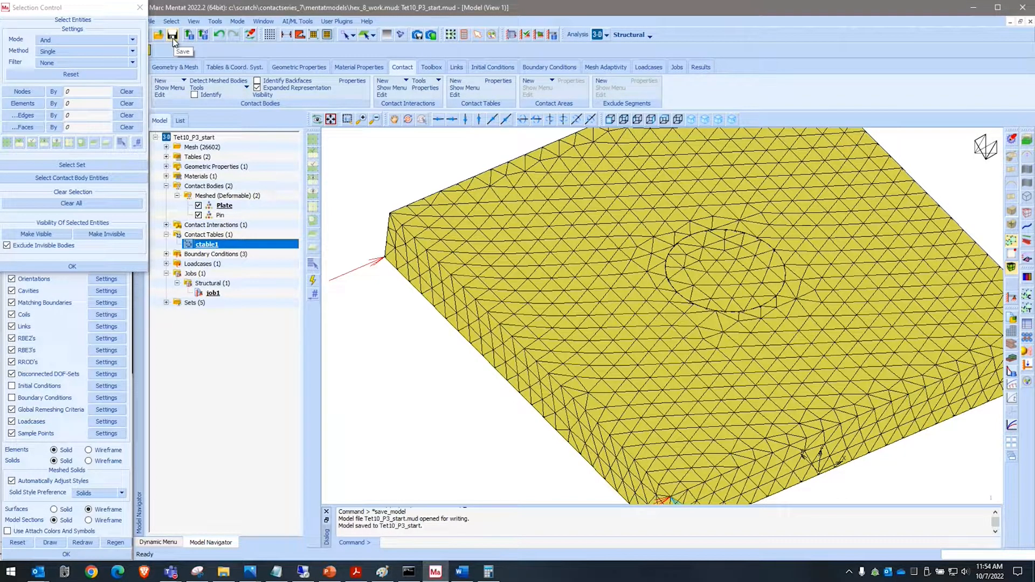
left_click(189, 35)
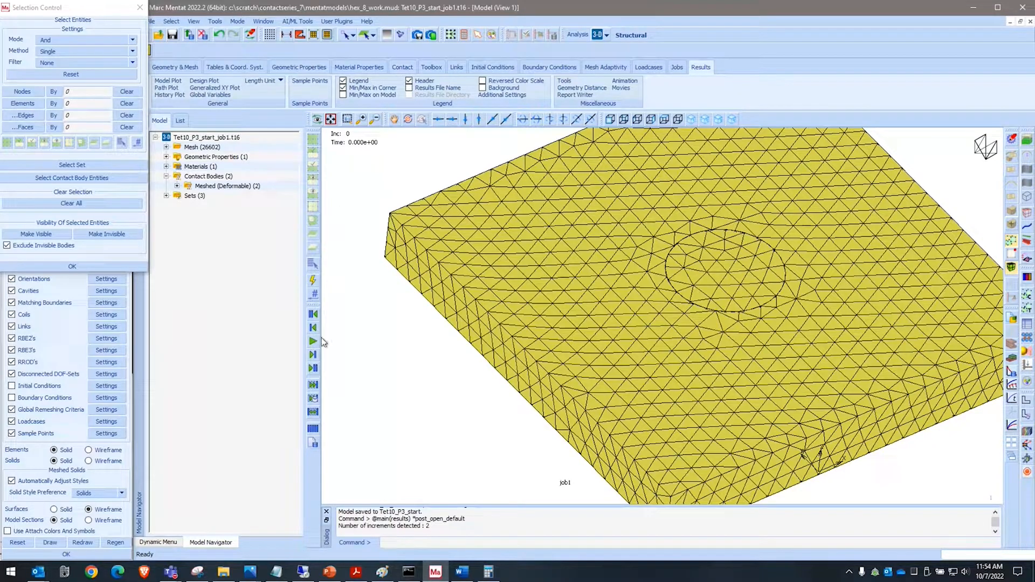
left_click(313, 355)
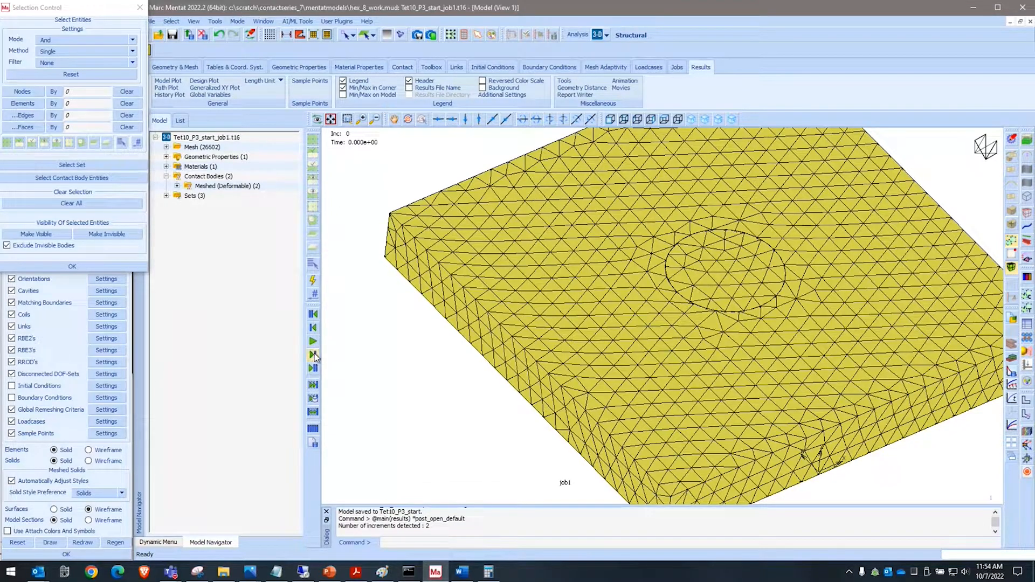
left_click(177, 81)
left_click(146, 174)
left_click(136, 191)
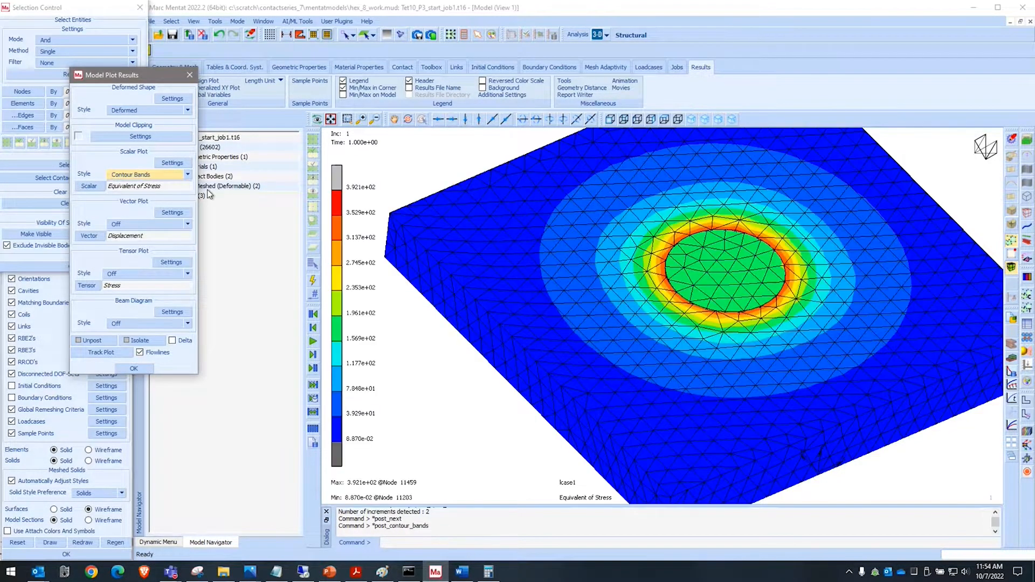
Switch to Snipping Tool and capture the stress contour plot together with its legend as a new snip.
mouse_move(171, 577)
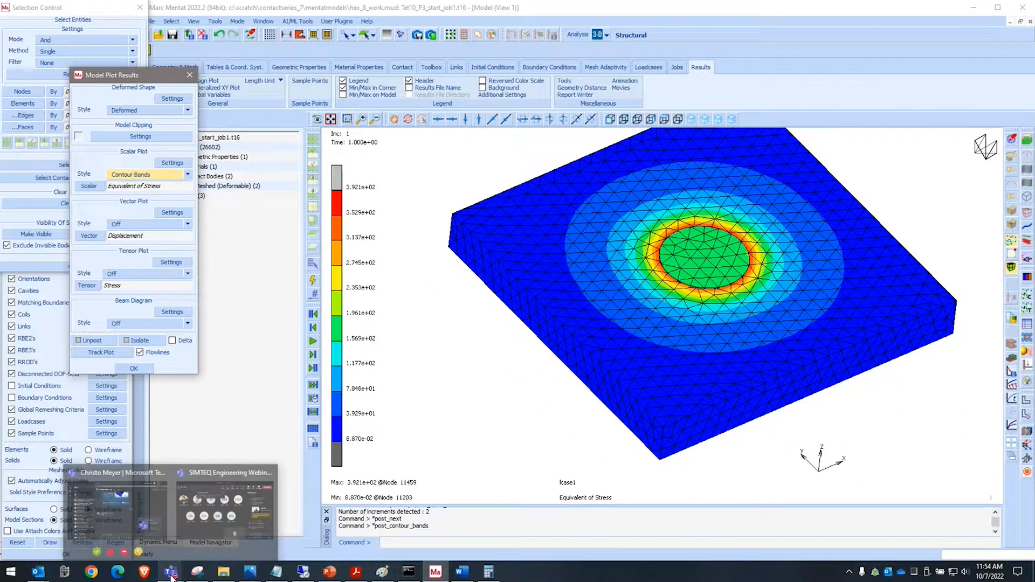
left_click(206, 579)
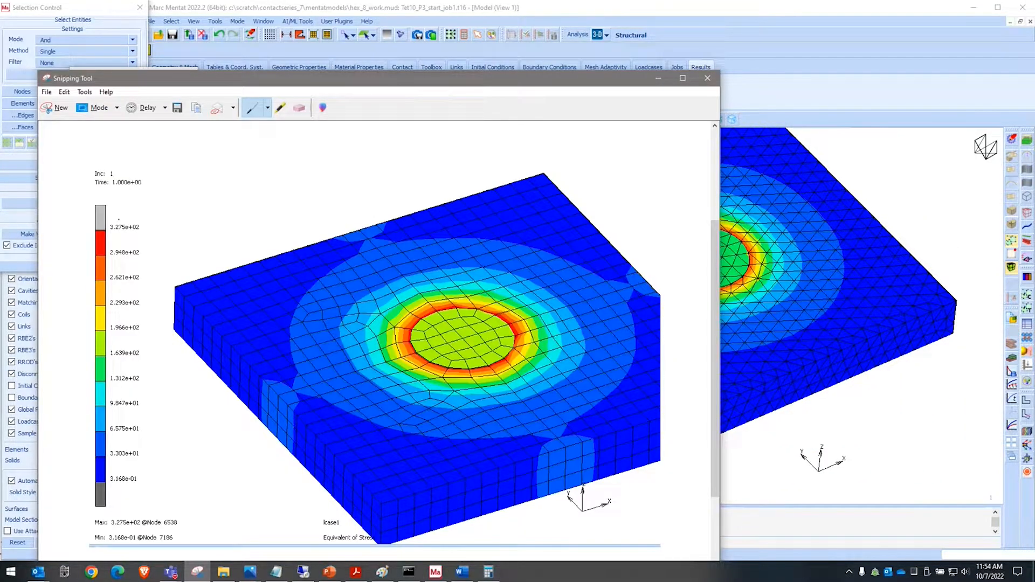
left_click(58, 105)
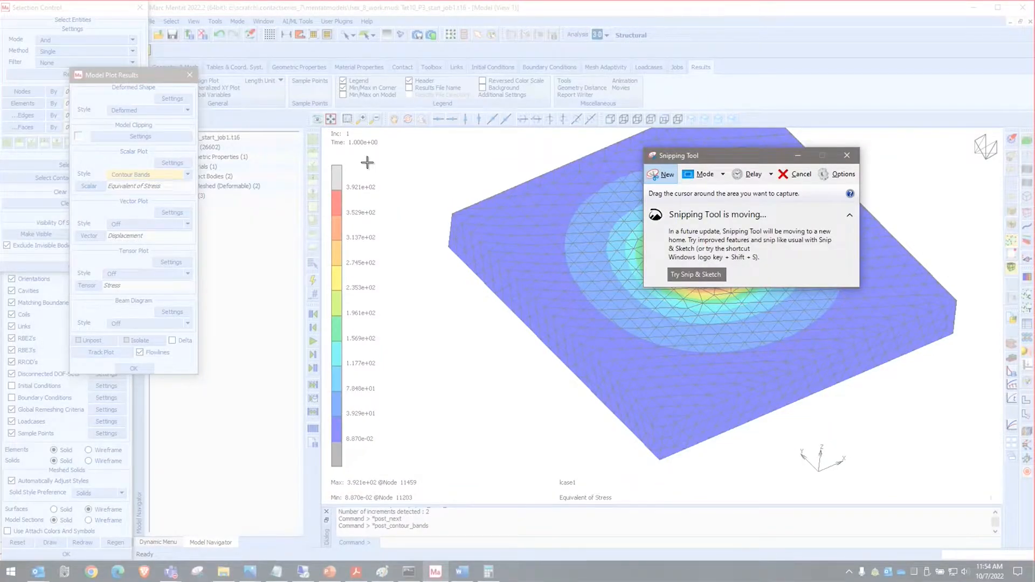
left_click_drag(326, 130, 855, 430)
left_click(228, 9)
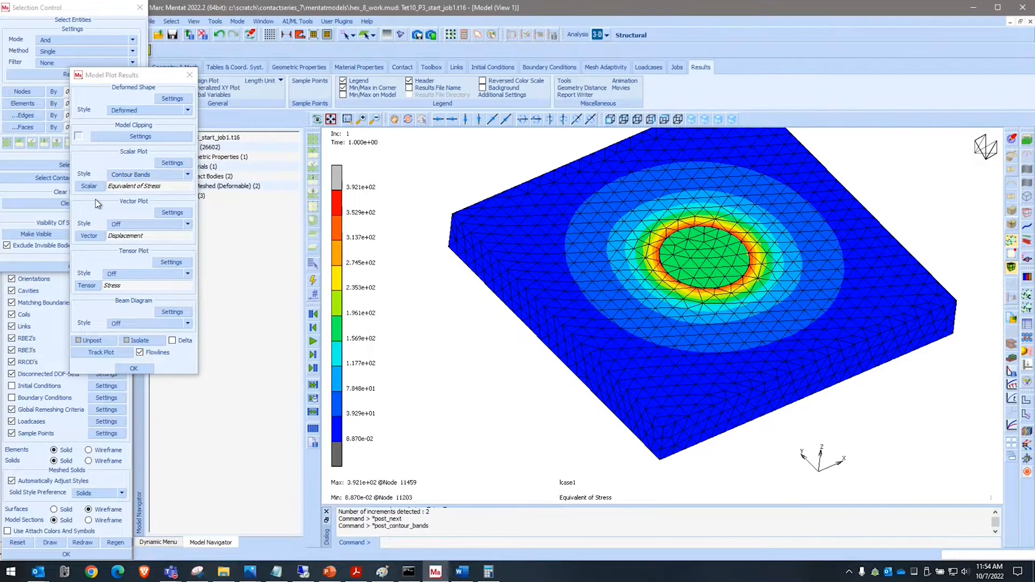
Close the old results, save the model, submit job1, and open the binary post file once the run completes.
right_click(141, 211)
left_click(203, 36)
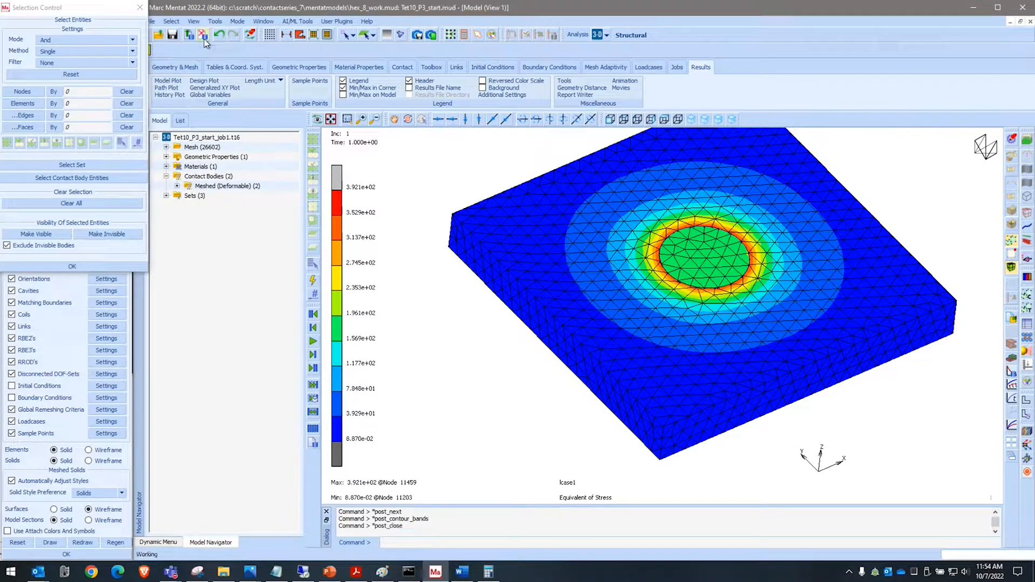
right_click(212, 292)
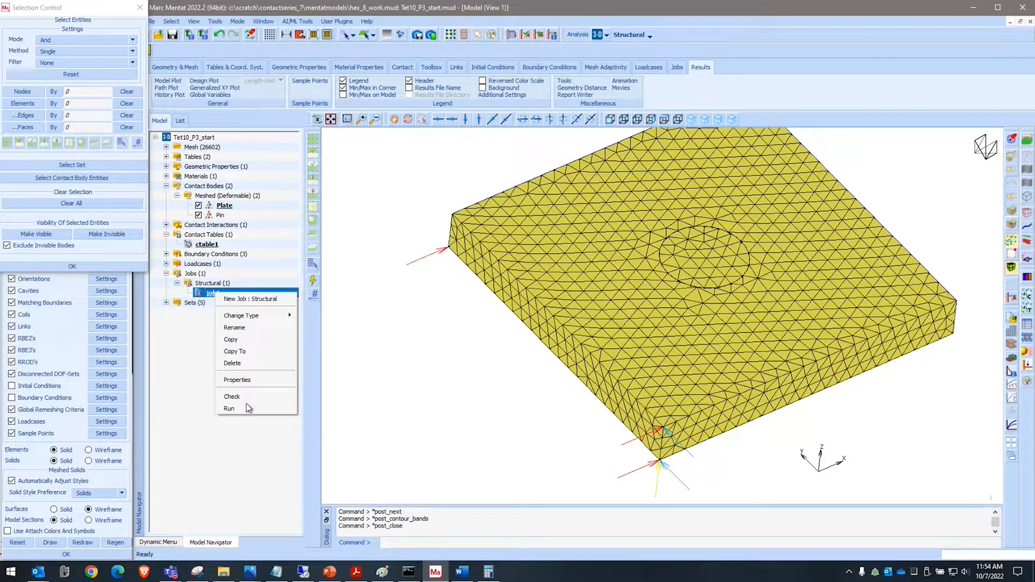
left_click(229, 408)
left_click(241, 189)
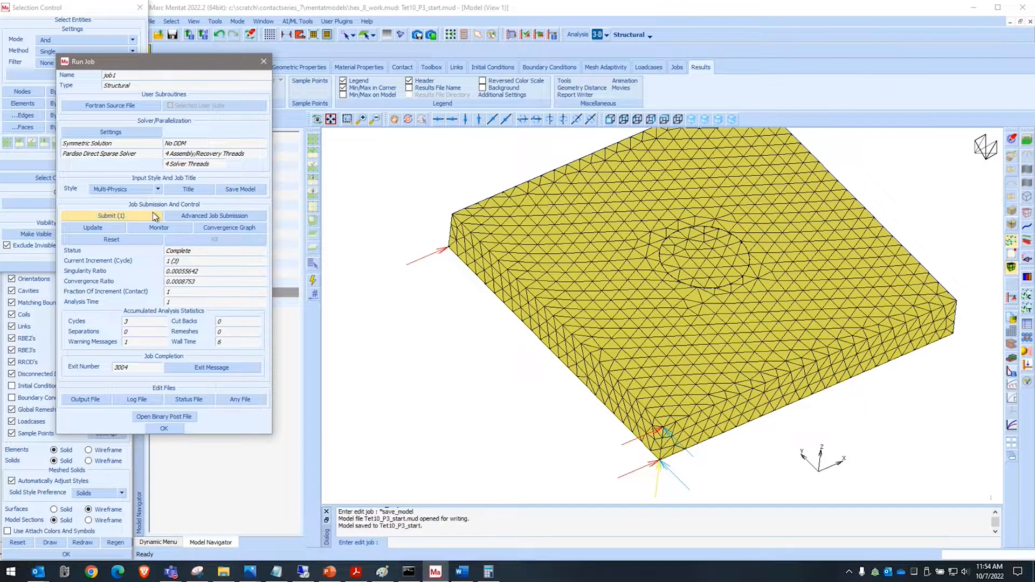
left_click(119, 216)
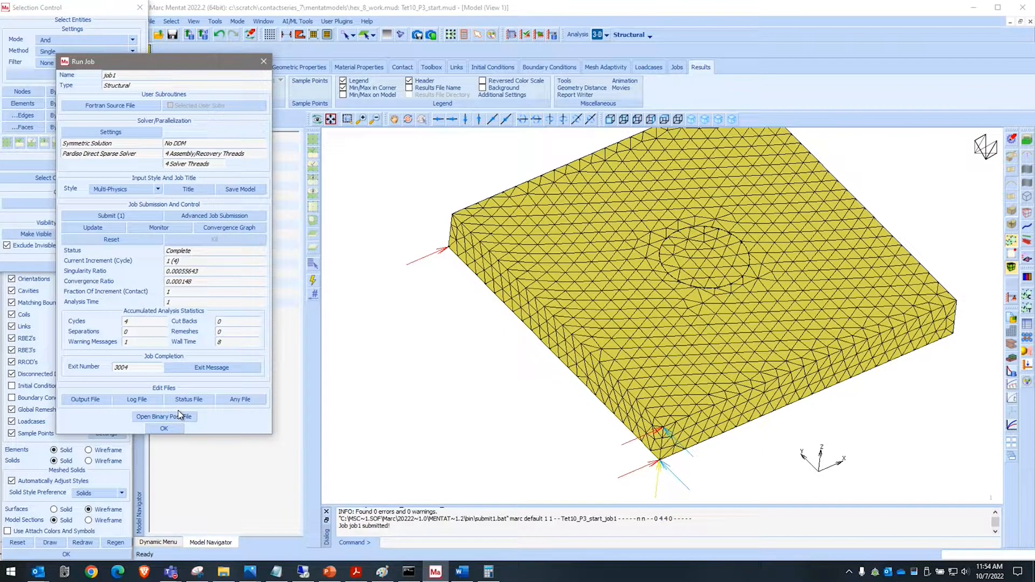
left_click(183, 417)
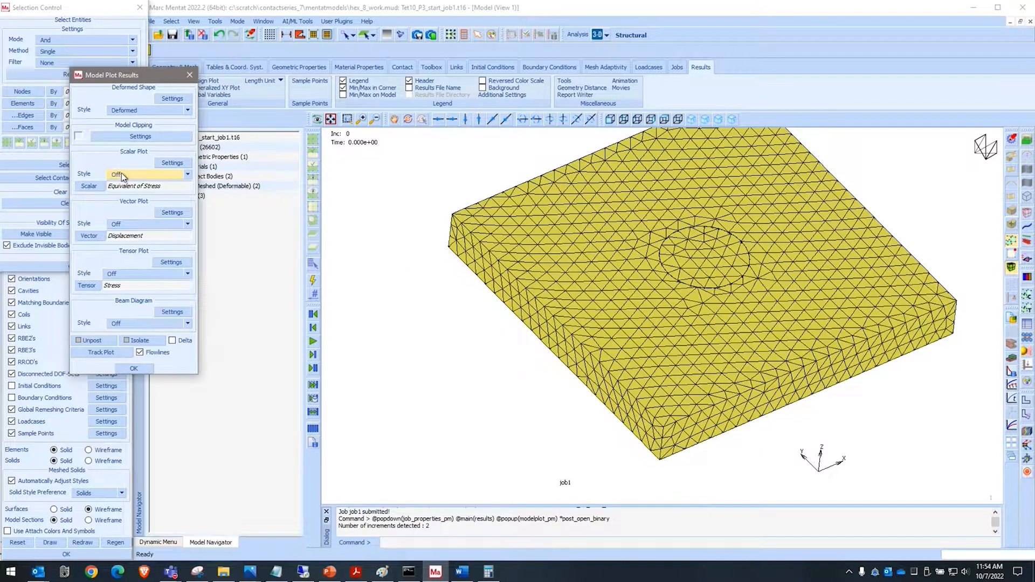
Plot Equivalent of Stress as contour bands for the new run and go to increment 1.
left_click(123, 175)
left_click(137, 190)
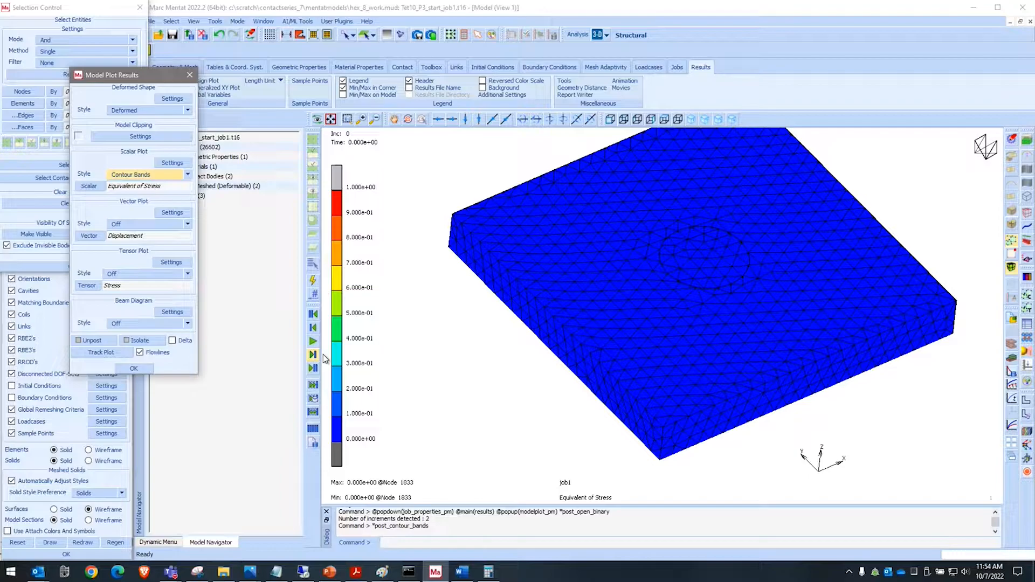
left_click(313, 355)
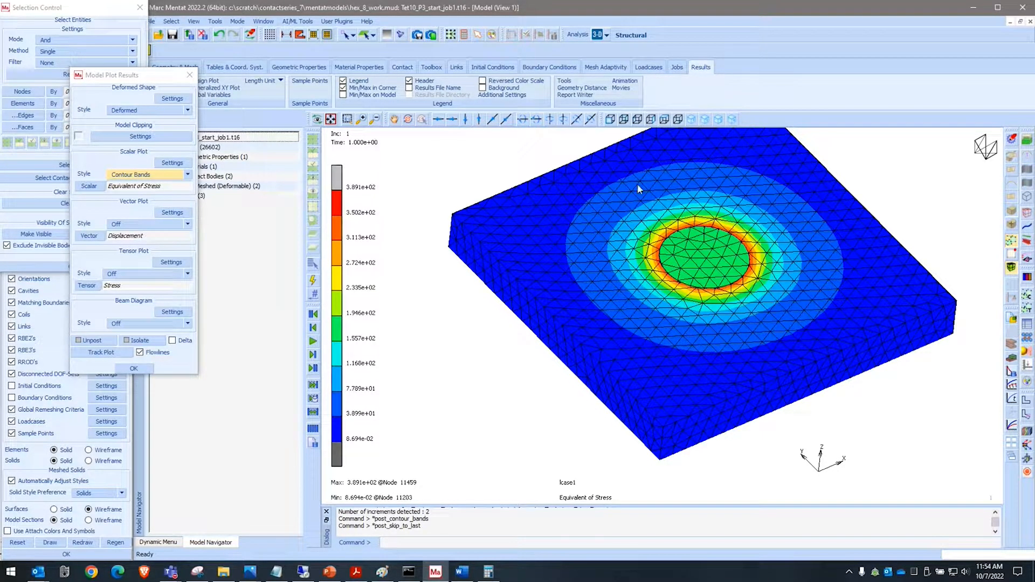
Close the job1 results and turn off the smoothed boundary description of the Plate contact body.
scroll(426, 224, "up", 3)
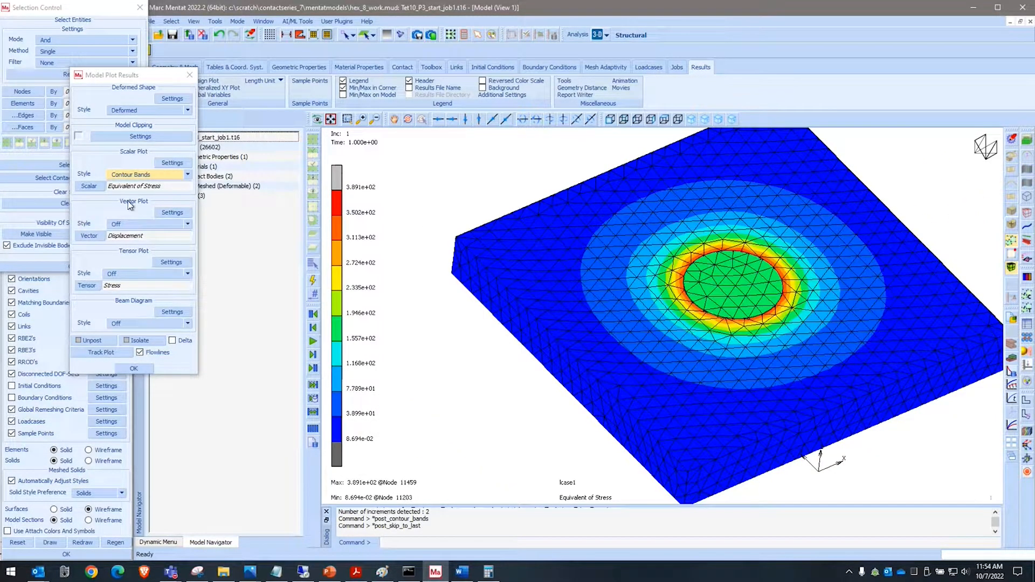
left_click(190, 75)
left_click(203, 35)
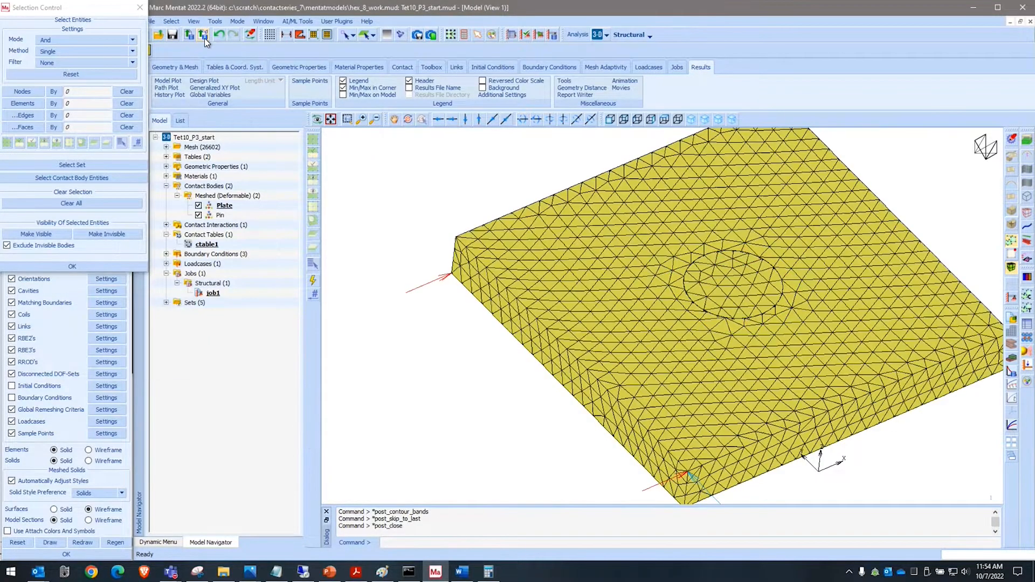
left_click(227, 206)
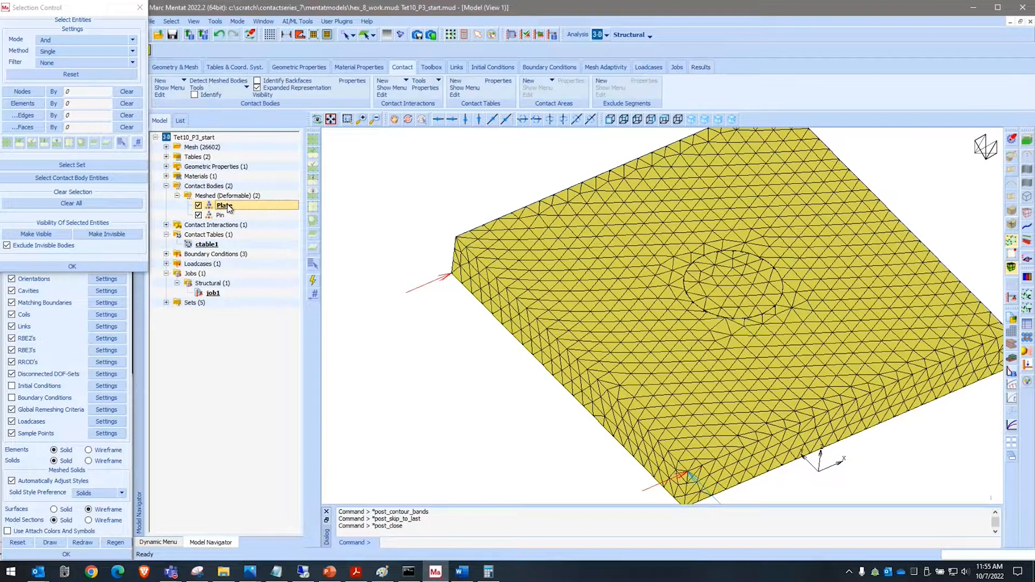
double_click(228, 205)
left_click(72, 209)
right_click(101, 241)
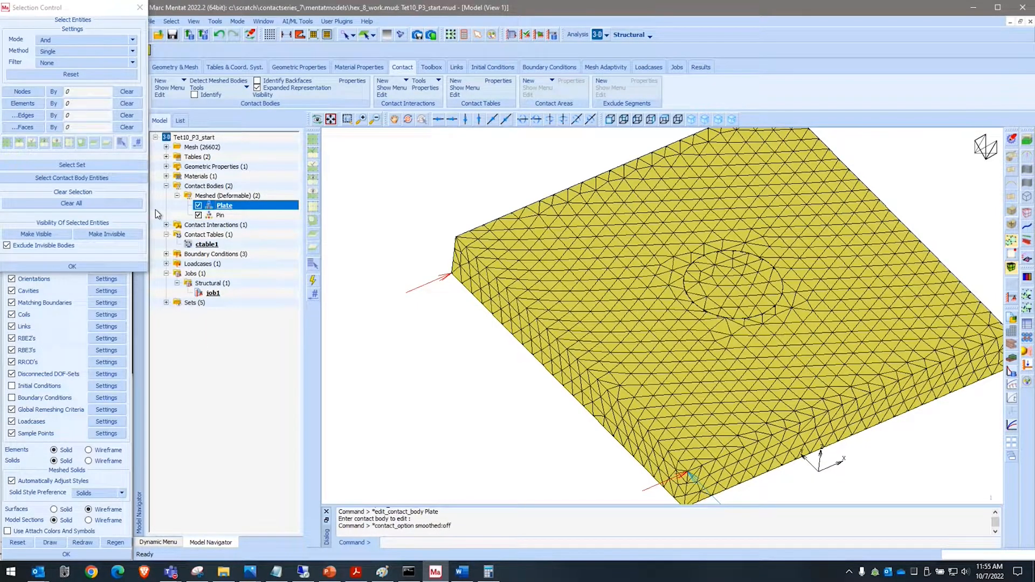
Turn off the interference fit in the Plate–Pin entry of contact table ctable1.
right_click(216, 296)
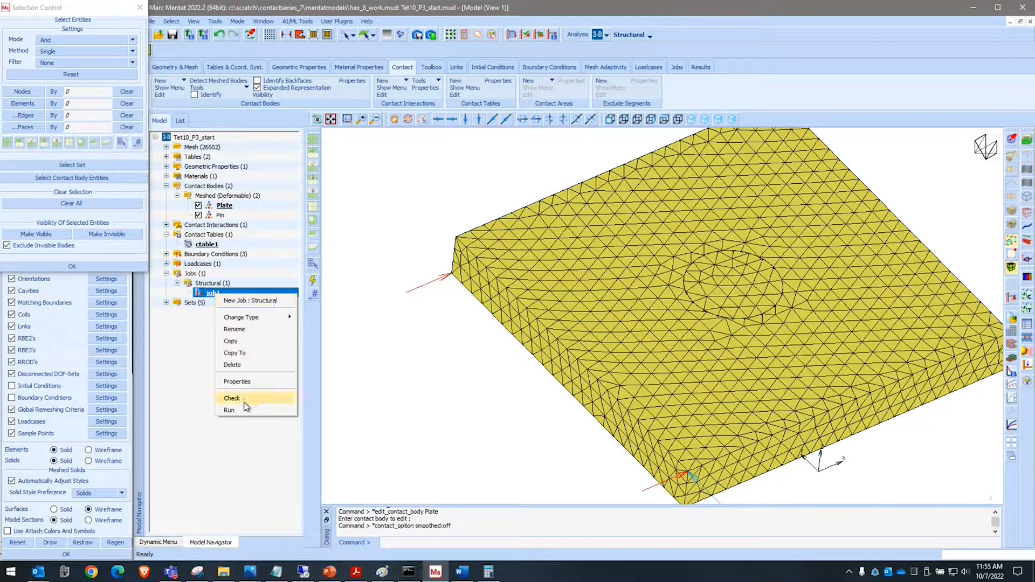
double_click(208, 244)
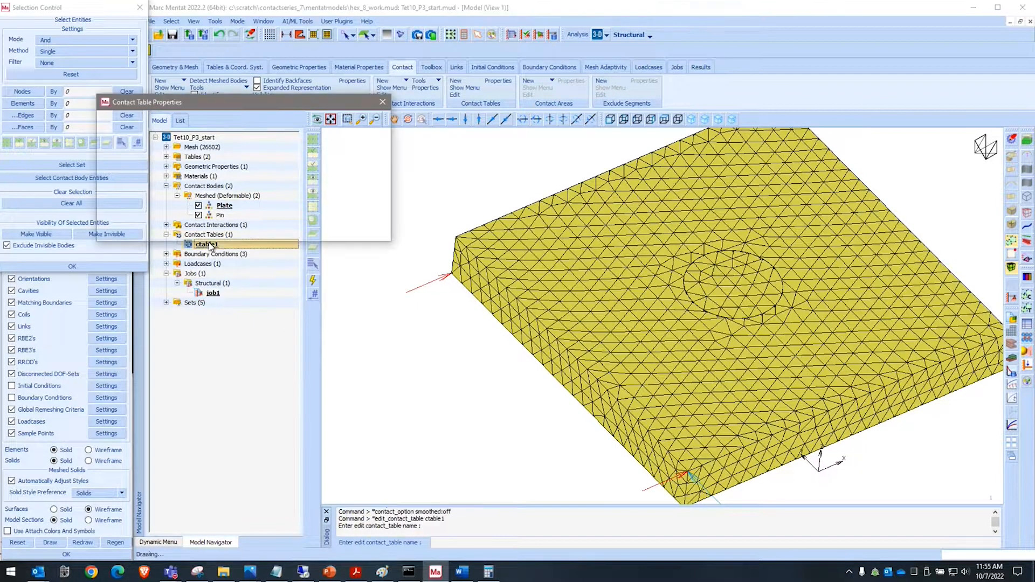
left_click(372, 189)
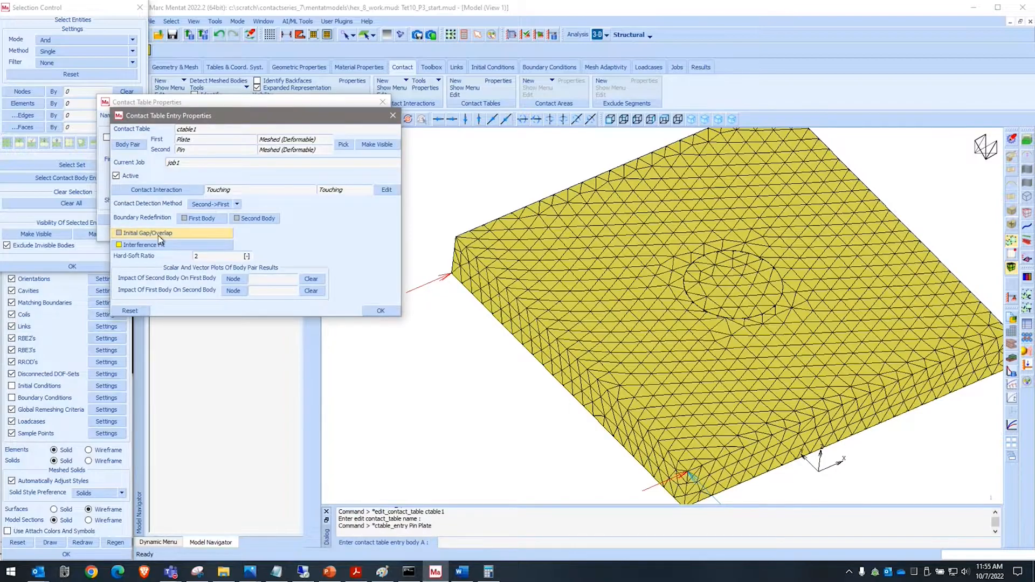
left_click(144, 244)
left_click(109, 135)
left_click(229, 155)
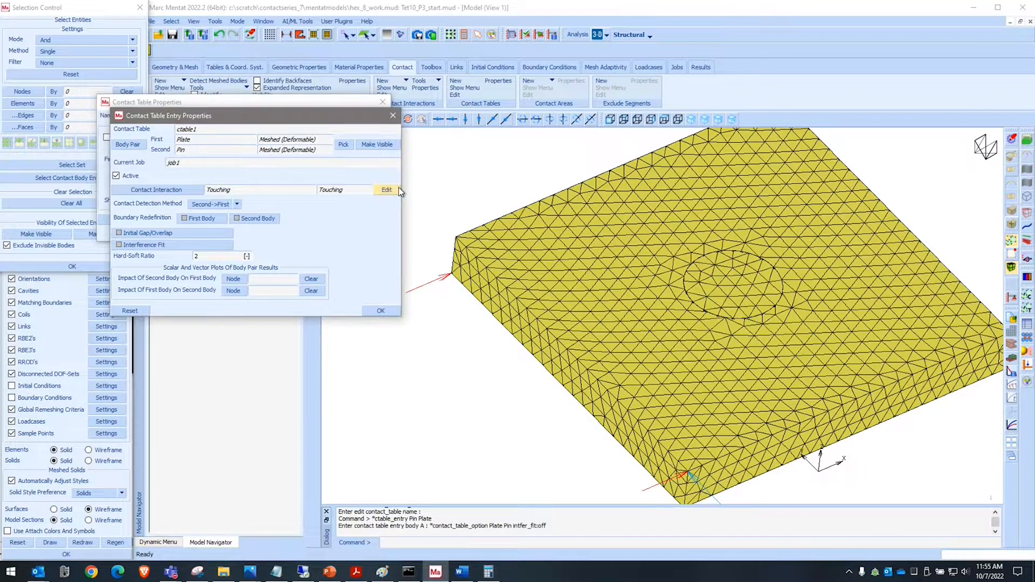
Disable stress-free projection onto the contact surface in the Touching interaction and close the contact table.
left_click(384, 189)
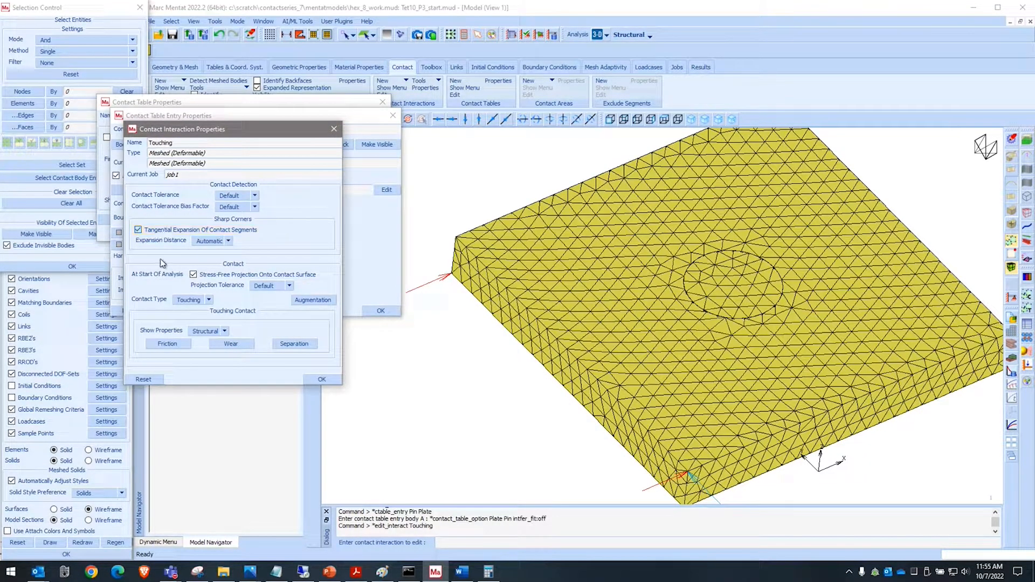
left_click(221, 274)
left_click(321, 379)
left_click(381, 311)
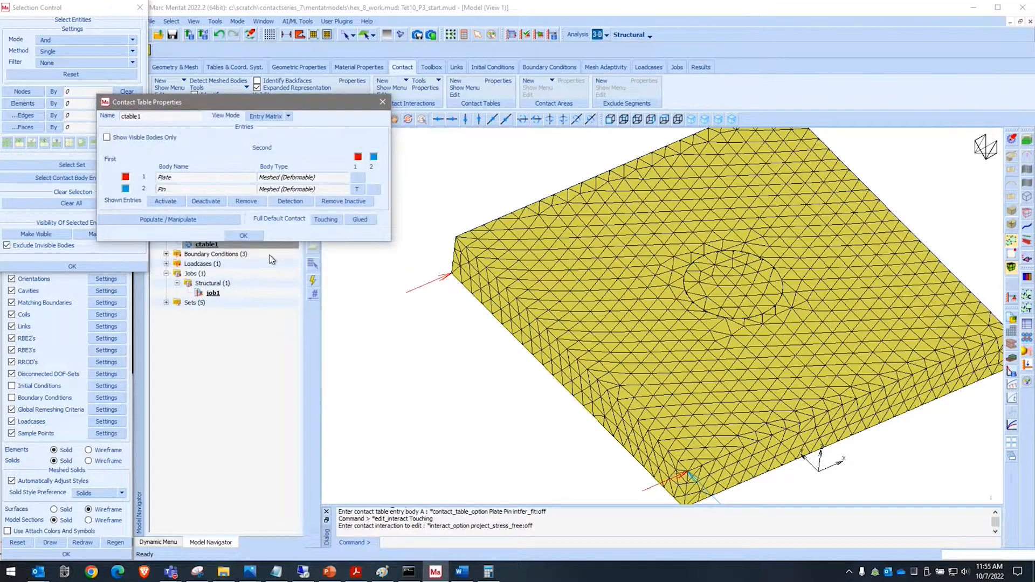
left_click(244, 232)
right_click(213, 293)
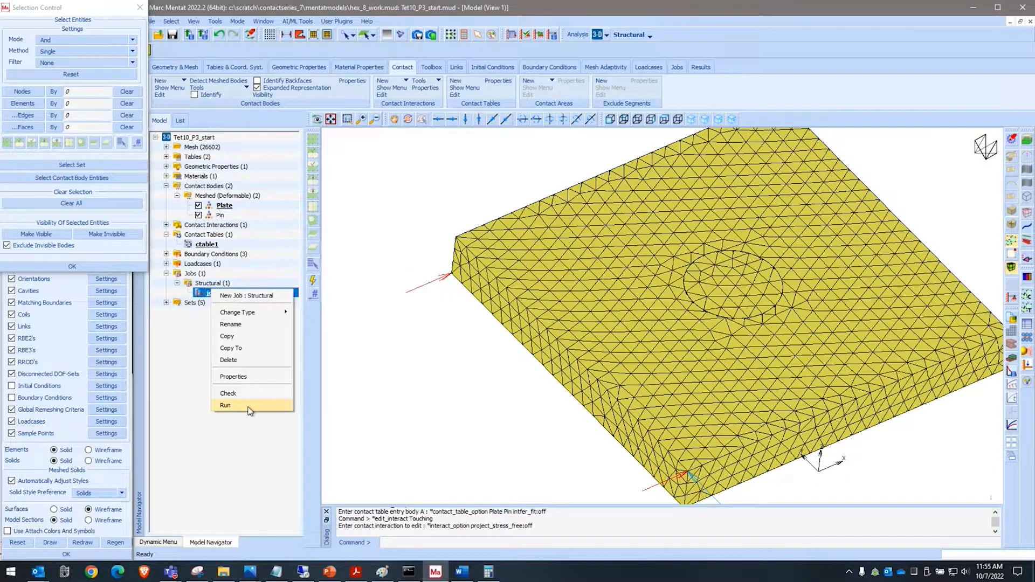
left_click(251, 407)
left_click(250, 190)
left_click(120, 216)
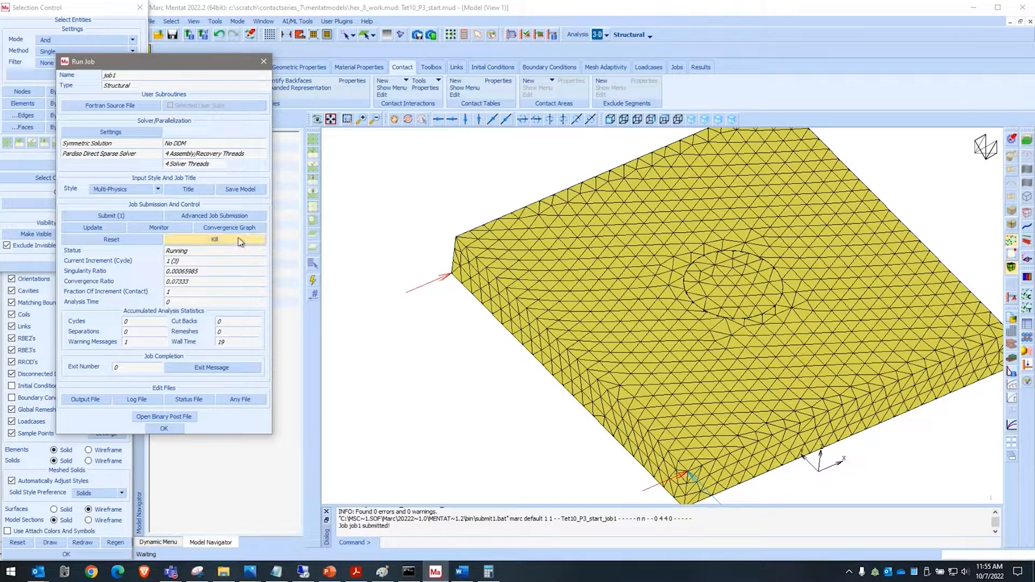
left_click(194, 240)
key("Escape")
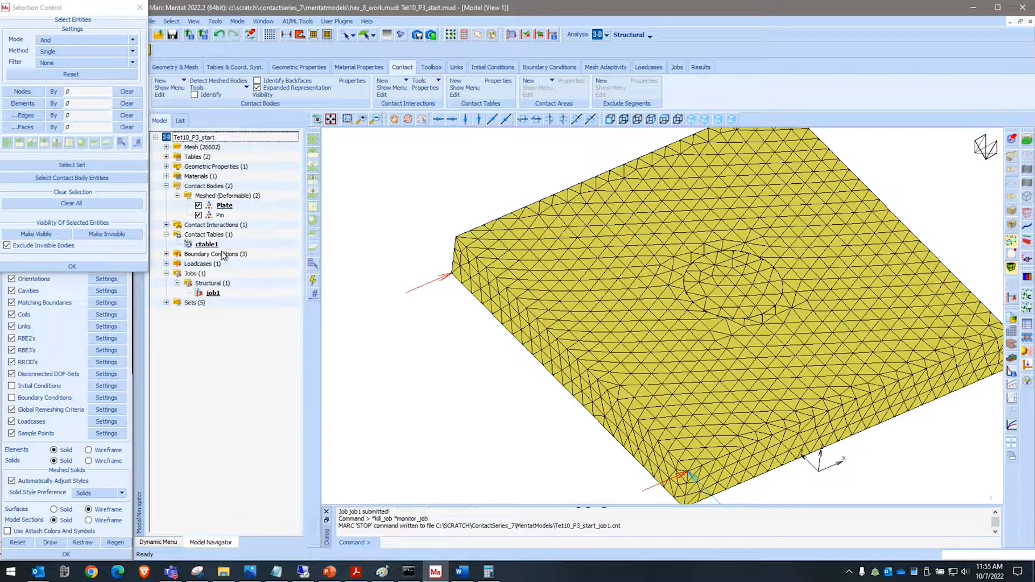
Set the contact detection method of the Plate–Pin entry in ctable1 to Default.
left_click(211, 248)
double_click(211, 250)
left_click(316, 179)
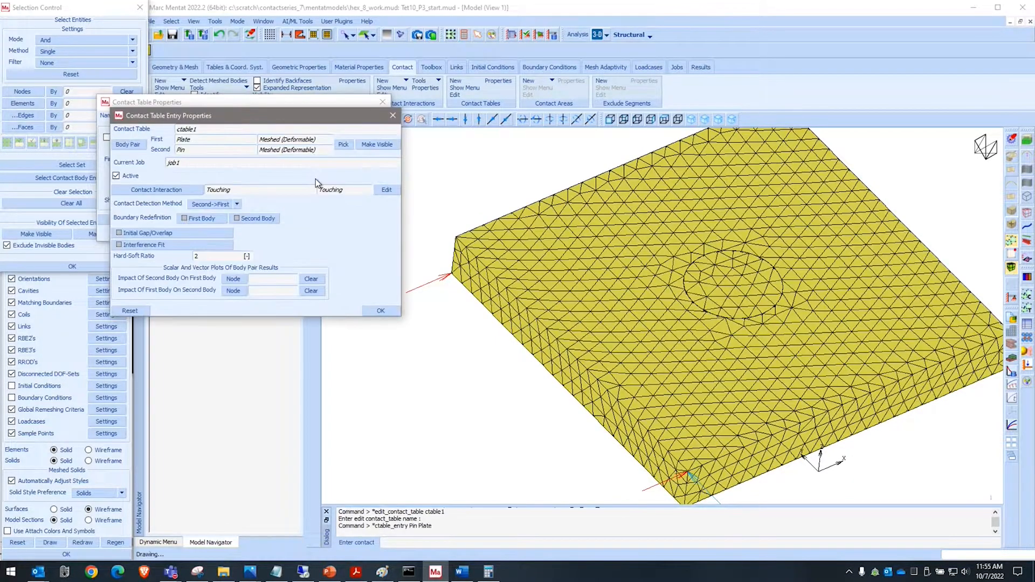
left_click(214, 204)
left_click(211, 214)
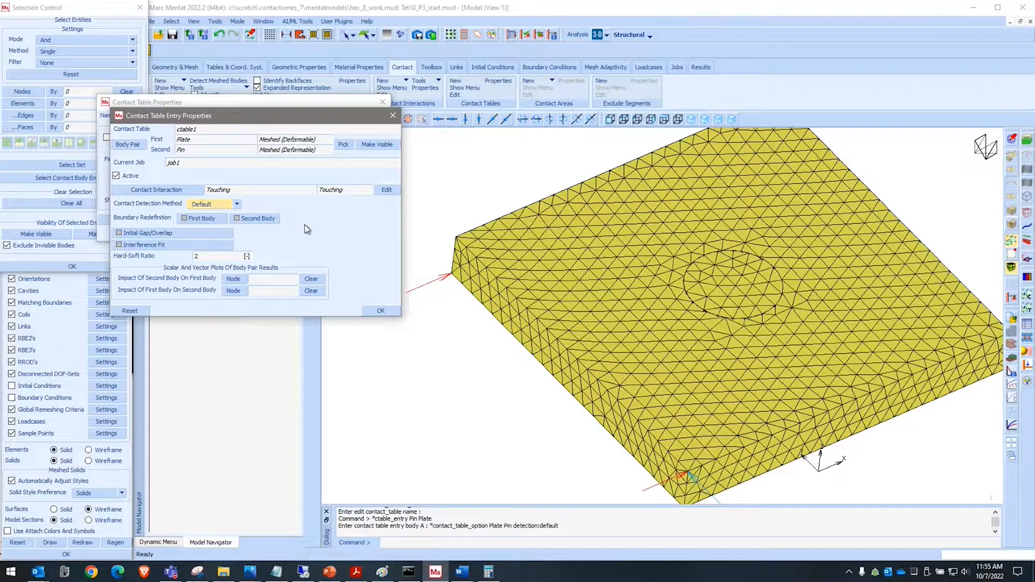
key("Return")
left_click(244, 235)
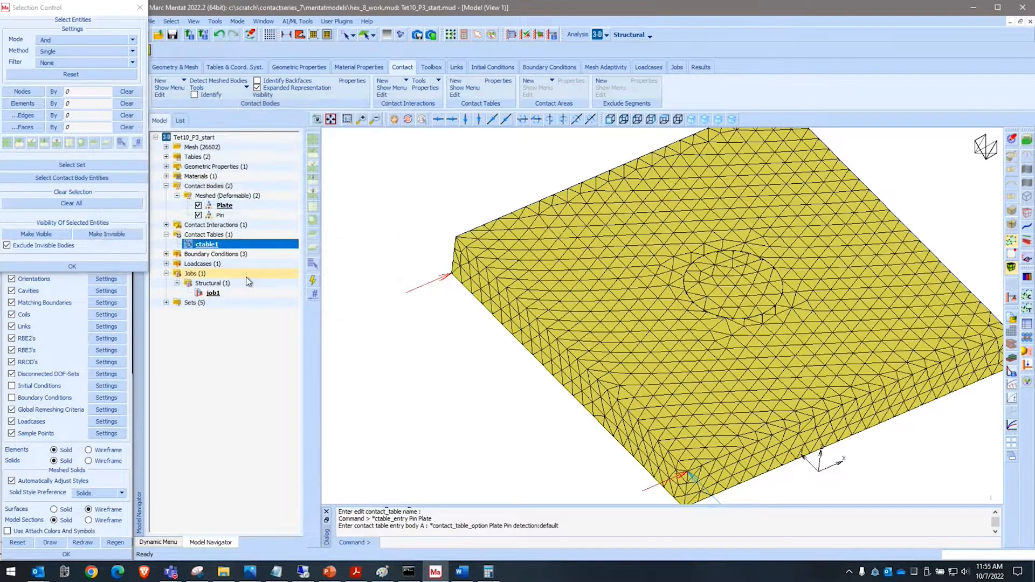
Save the model, submit job1, and open its binary post file once the run completes.
double_click(212, 293)
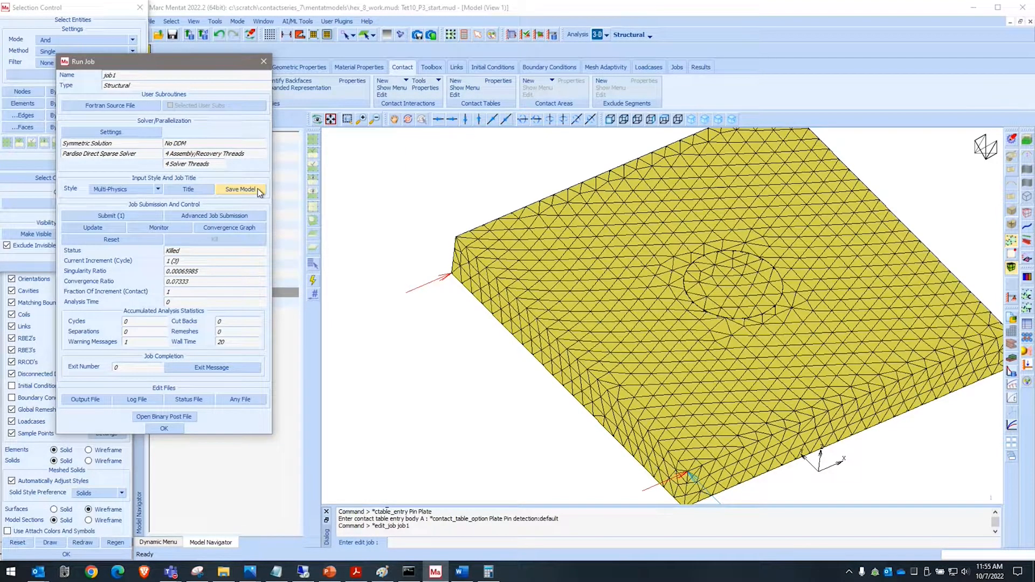
left_click(240, 189)
left_click(112, 216)
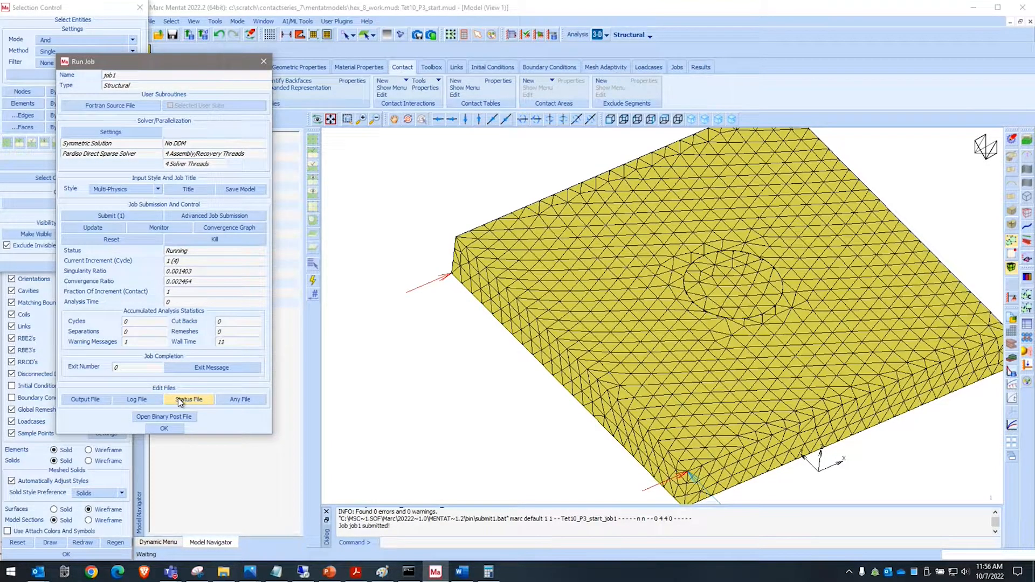
left_click(186, 417)
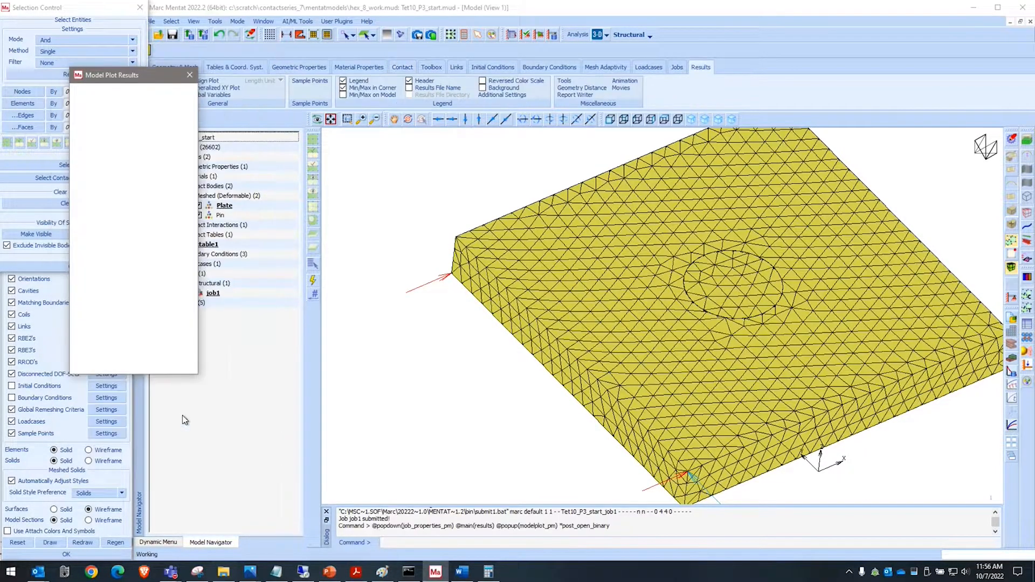
Display Equivalent of Stress as contour bands at the last increment of the Default-detection run.
left_click(145, 174)
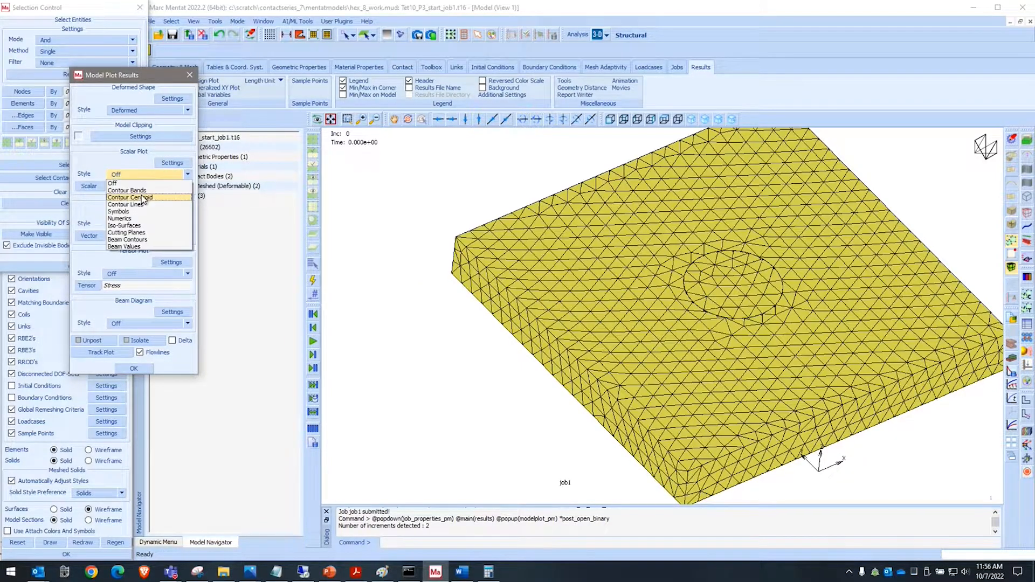
left_click(132, 193)
left_click(314, 368)
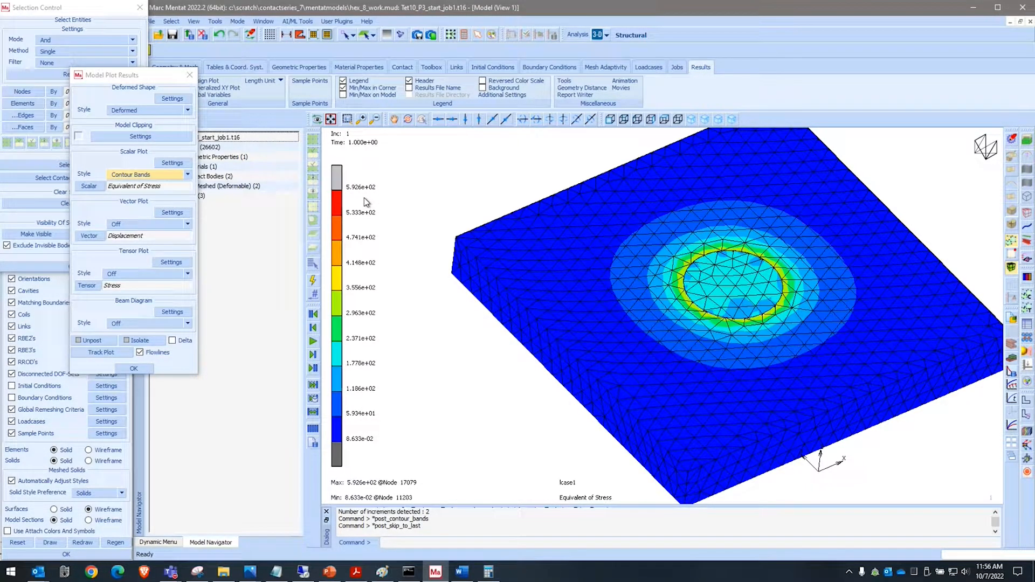
Examine the stress bands around the pin and hole up close, hiding the Pin body to view the bore and showing it again.
scroll(751, 266, "up", 3)
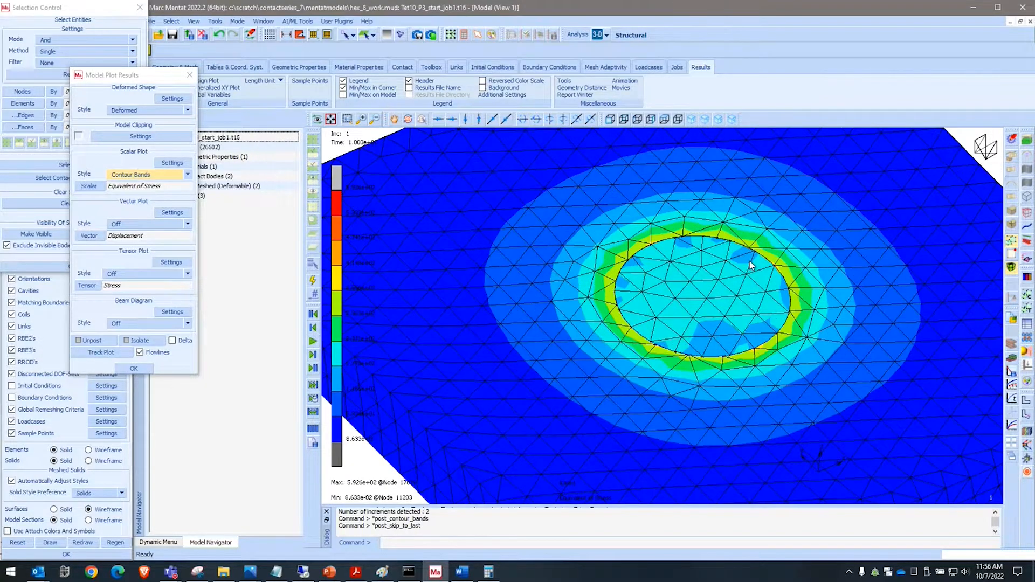
scroll(755, 261, "up", 2)
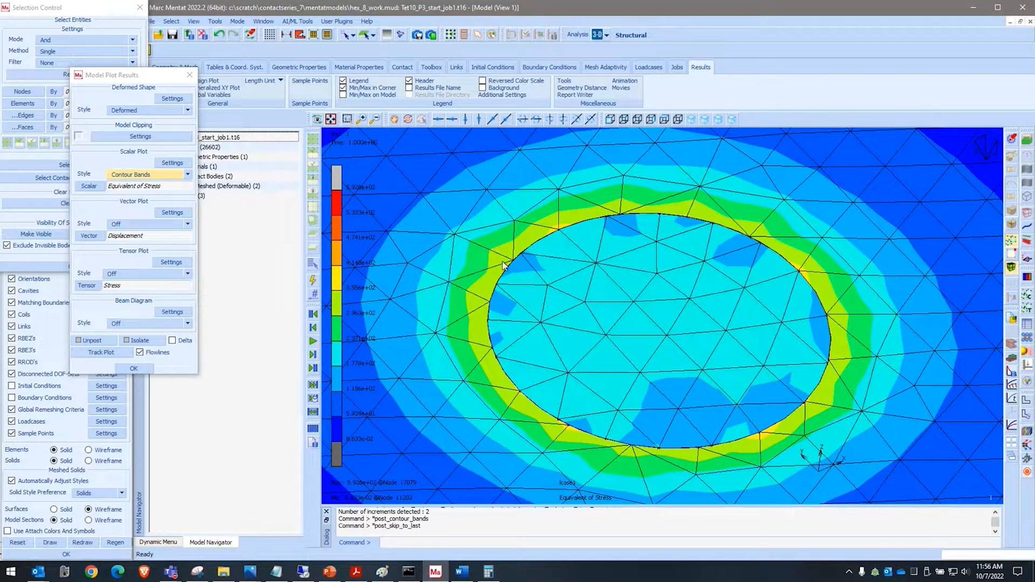
scroll(503, 265, "down", 2)
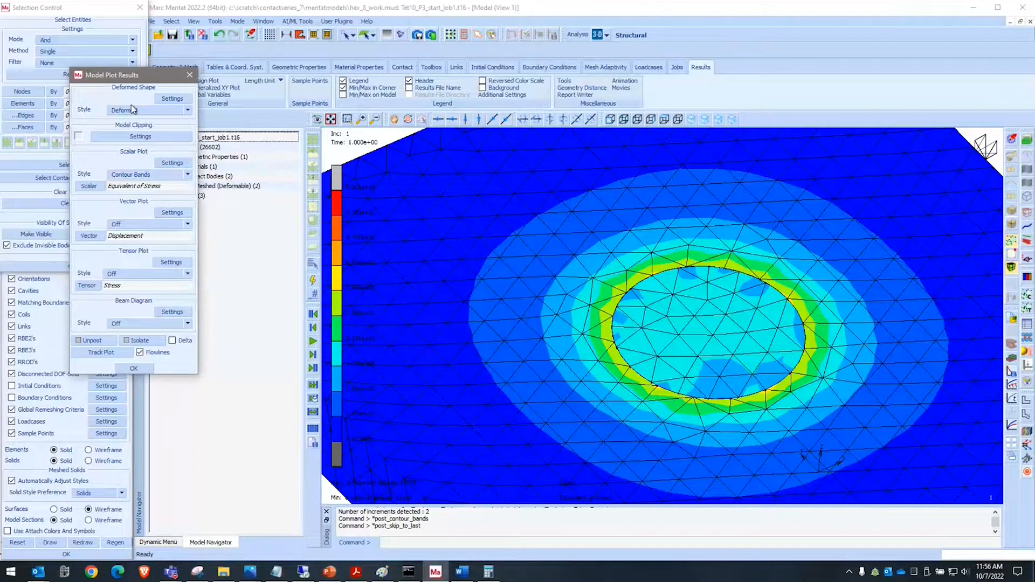
left_click_drag(130, 75, 68, 167)
left_click(177, 185)
left_click(220, 205)
middle_click_drag(760, 327, 698, 300, "ctrl")
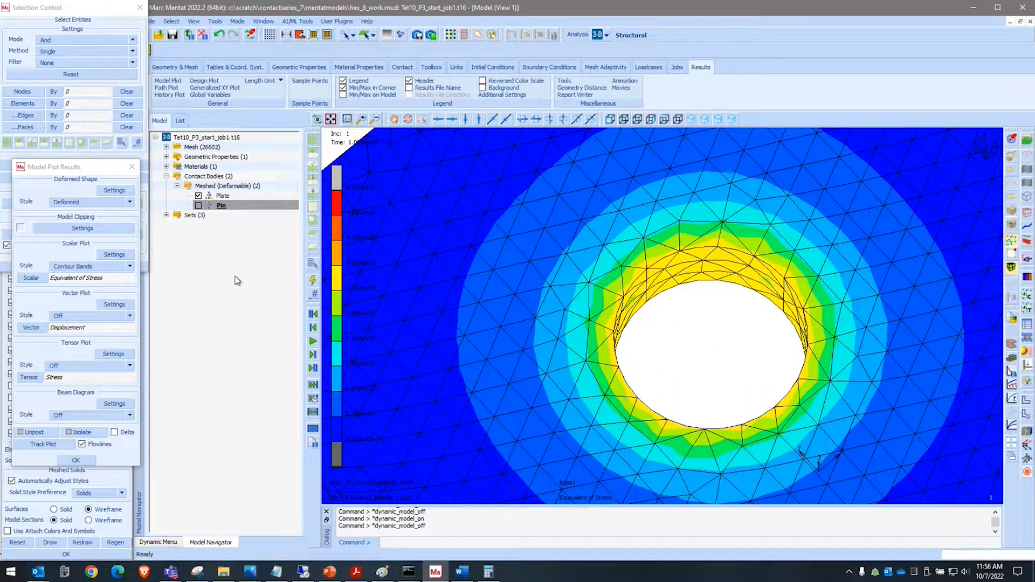
left_click(199, 206)
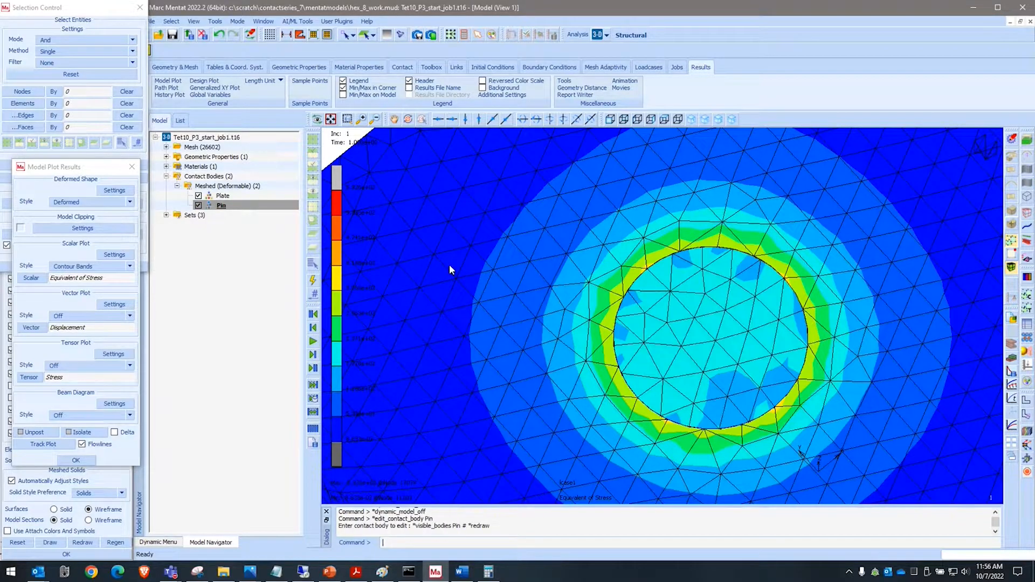
right_click(81, 299)
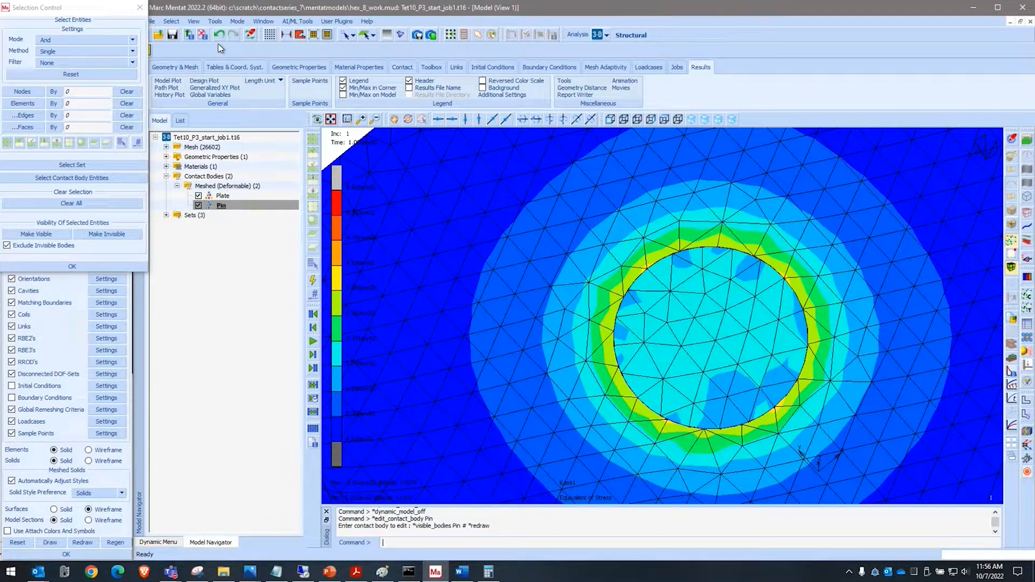
Close the results and set the contact detection method of the Plate–Pin entry in ctable1 to Second->First.
left_click(202, 35)
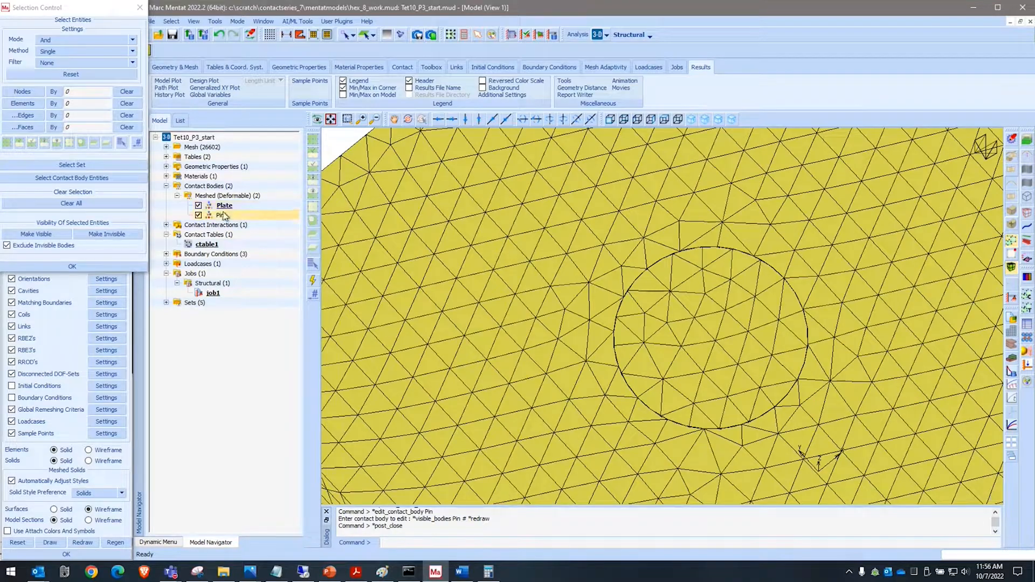
double_click(207, 244)
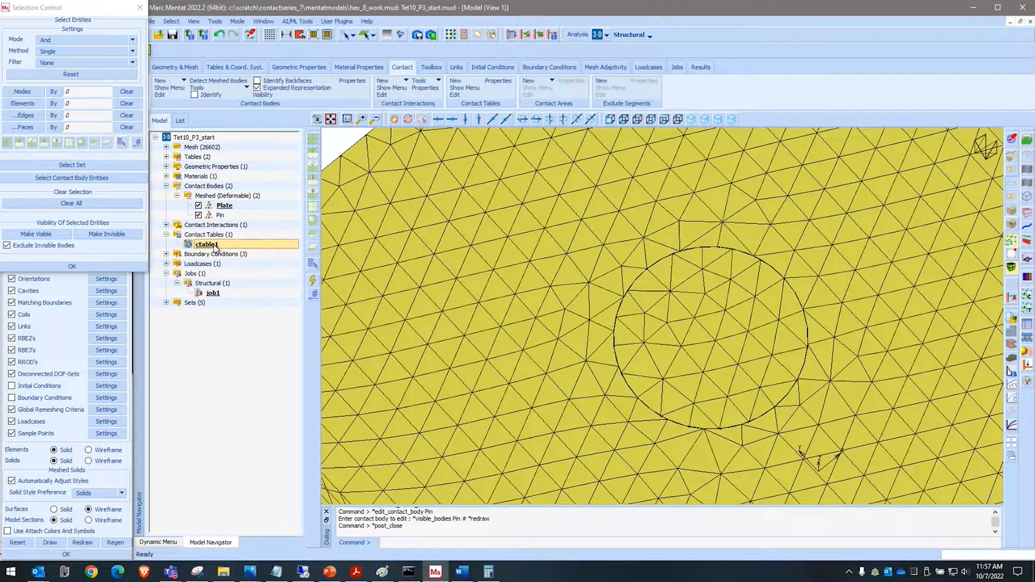
left_click(181, 183)
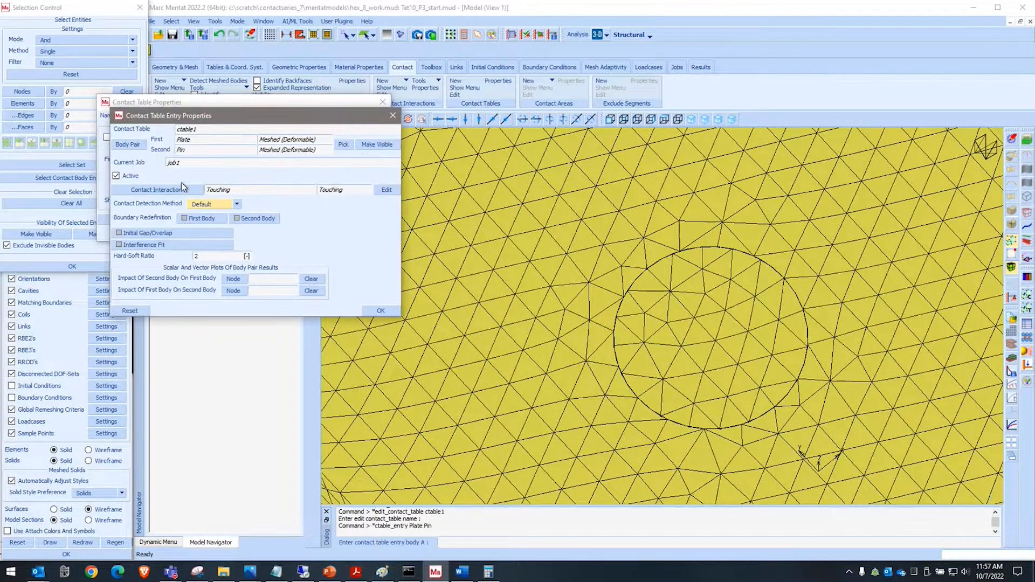
left_click(213, 204)
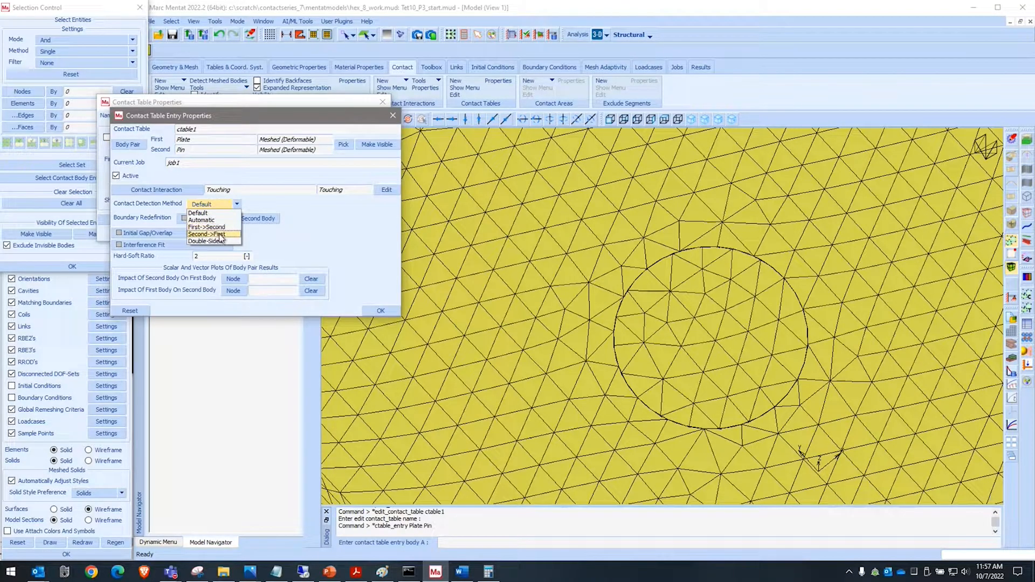
left_click(207, 234)
left_click(380, 311)
left_click(243, 236)
Turn on the smoothed boundary description for the Plate contact body.
double_click(224, 205)
left_click(57, 206)
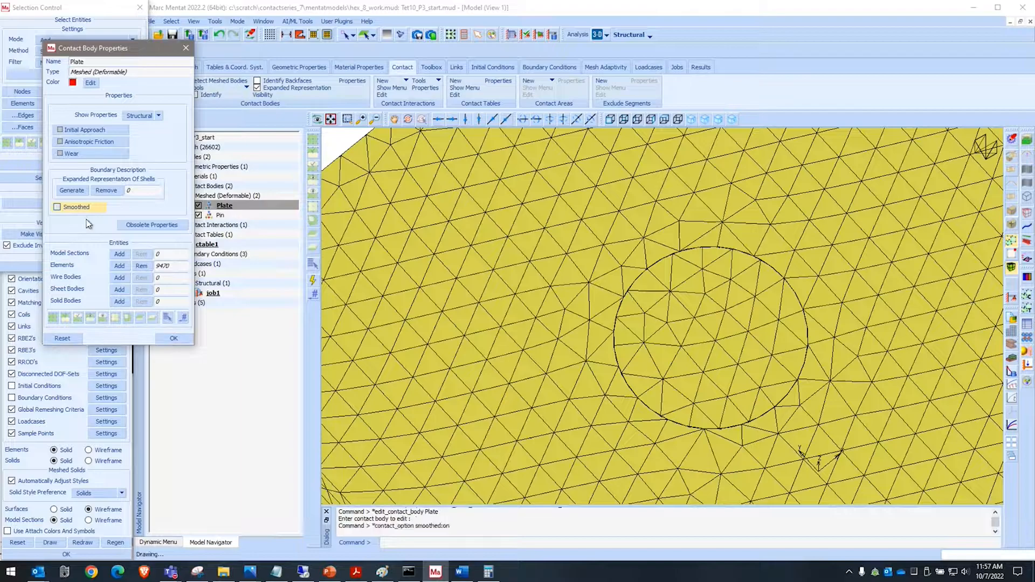
left_click(173, 339)
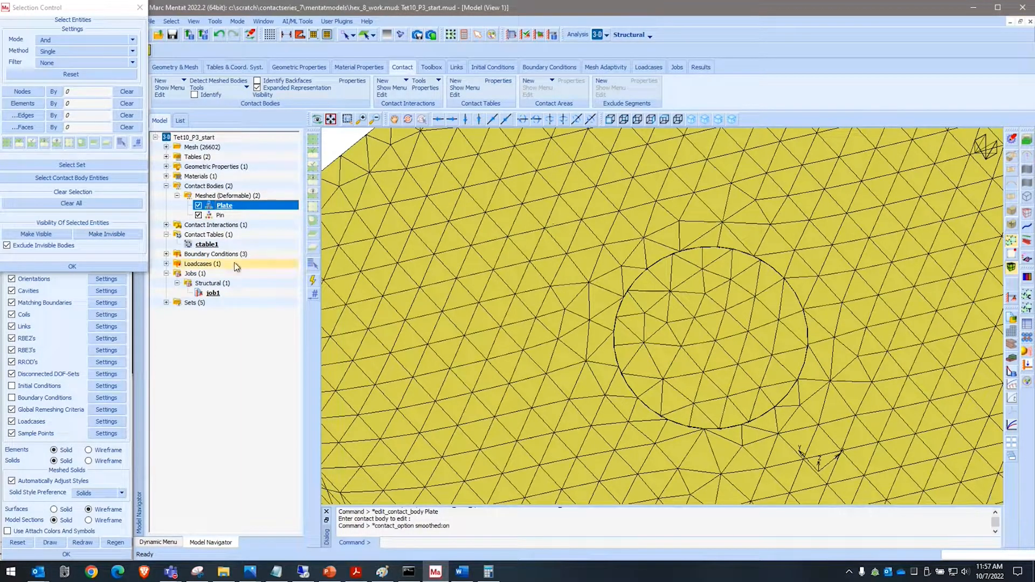
Turn on stress-free projection onto the contact surface for the Touching interaction used by the Plate–Pin entry in ctable1.
double_click(208, 245)
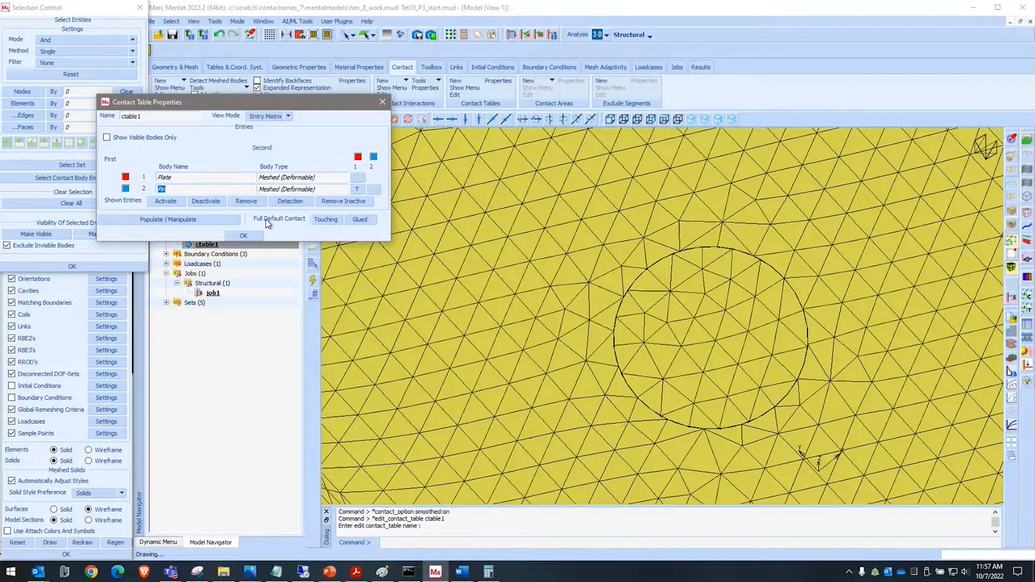
left_click(357, 188)
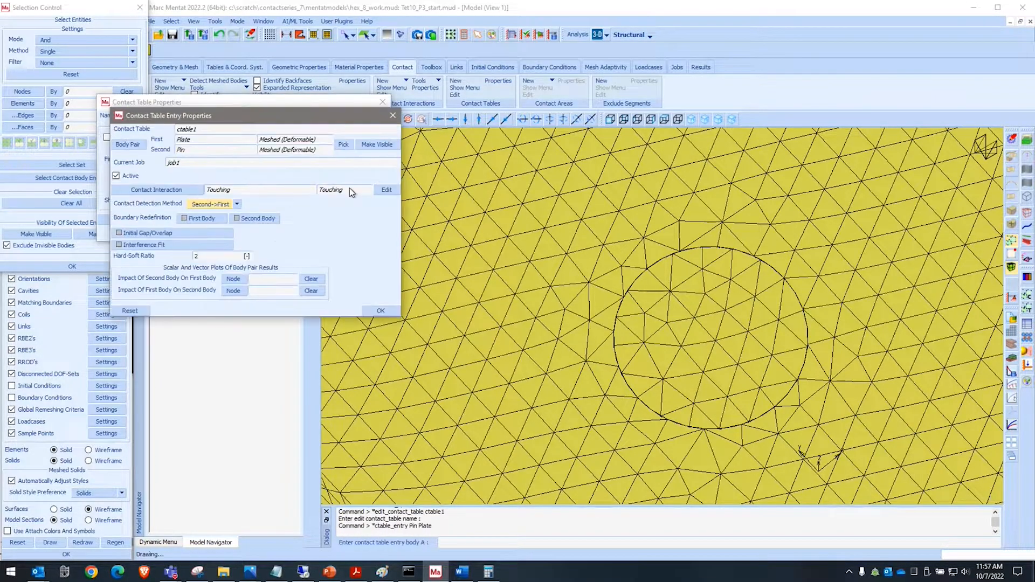
left_click(390, 189)
left_click(238, 278)
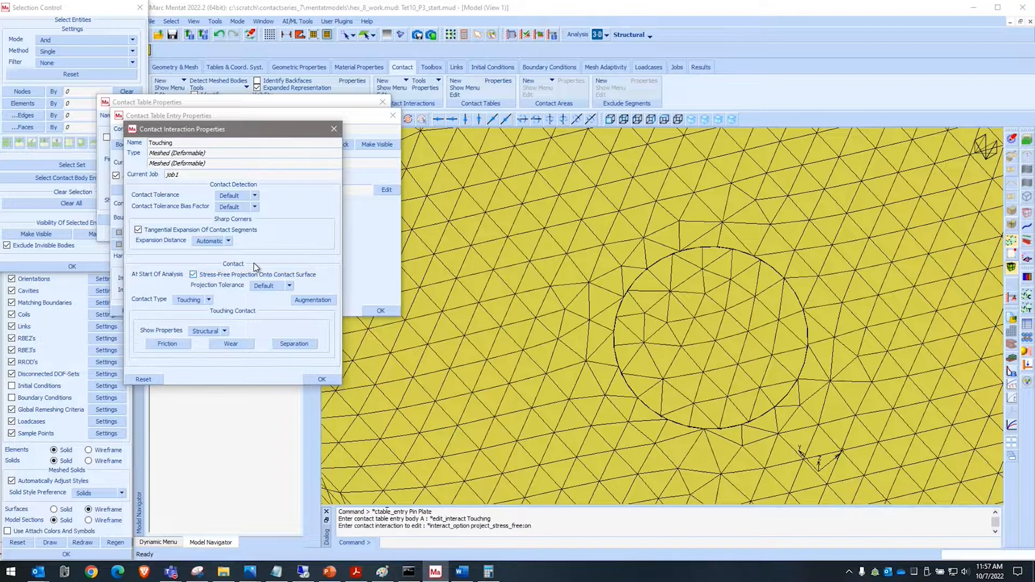
right_click(282, 244)
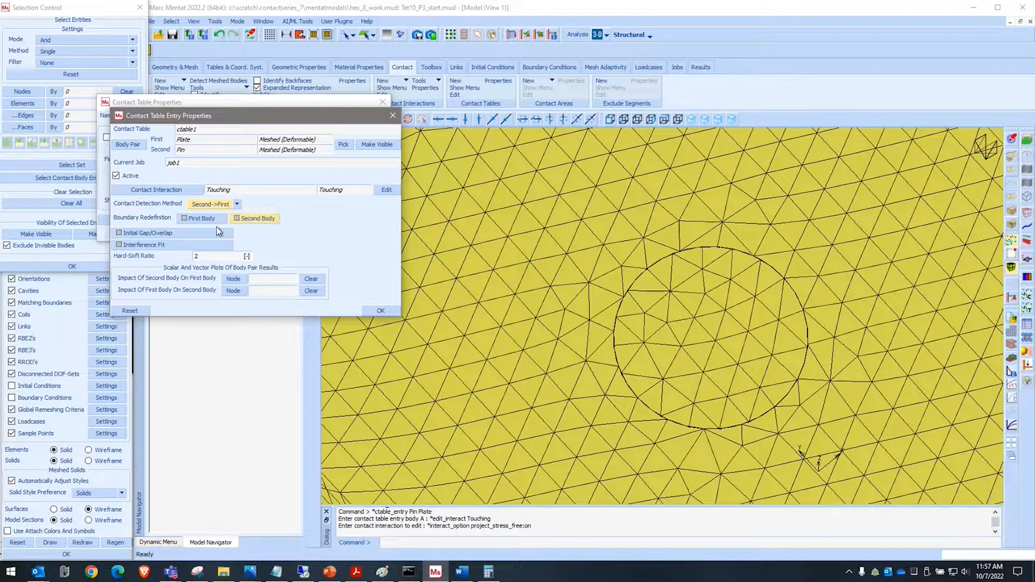
Enable the interference fit for the Plate–Pin contact entry with a Contact Normal closure of 0.02 scaled by the Ramp_Up table.
left_click(173, 246)
left_click(90, 136)
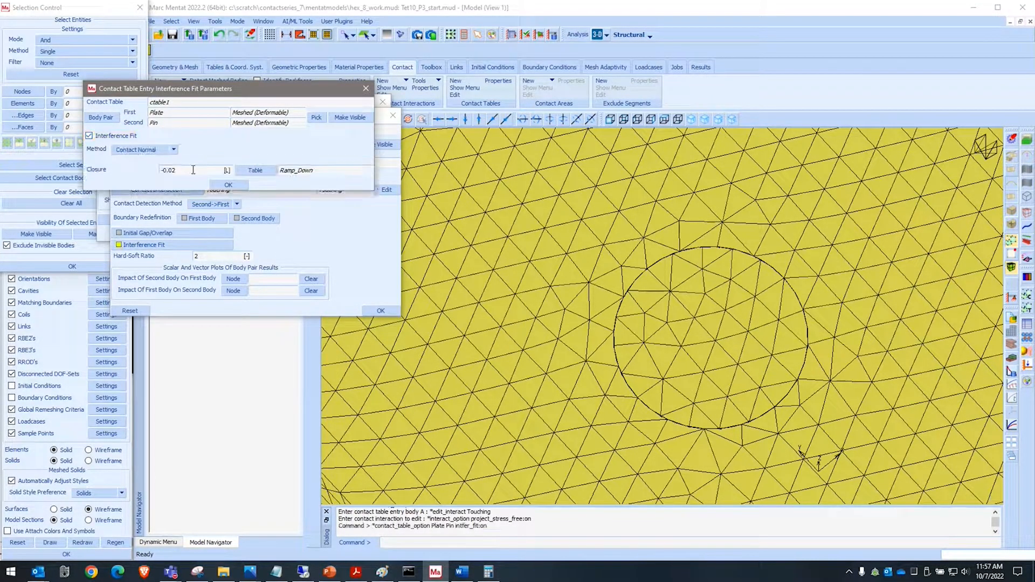
left_click(193, 170)
key("Home")
key("Delete")
left_click(267, 170)
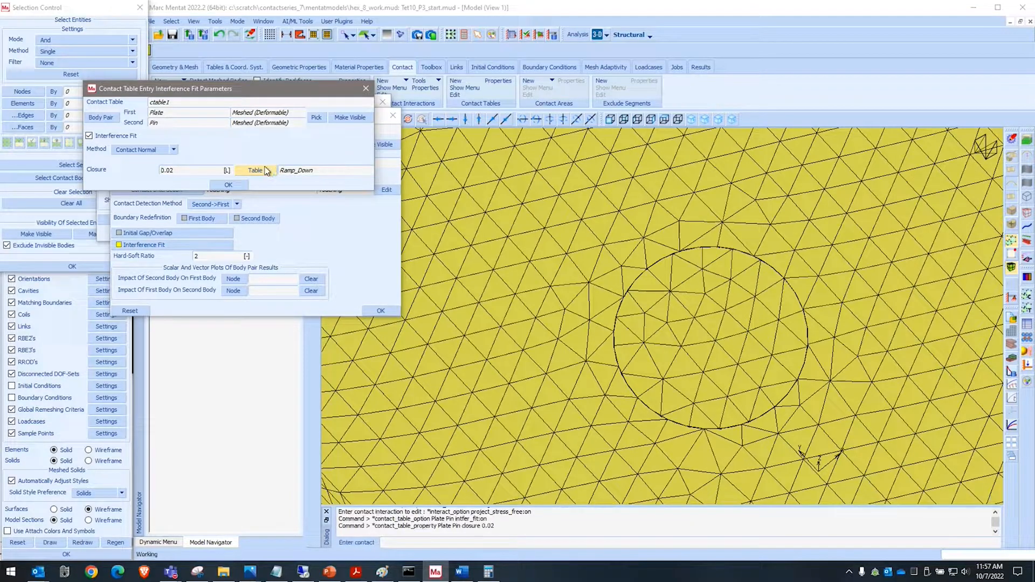
left_click(161, 128)
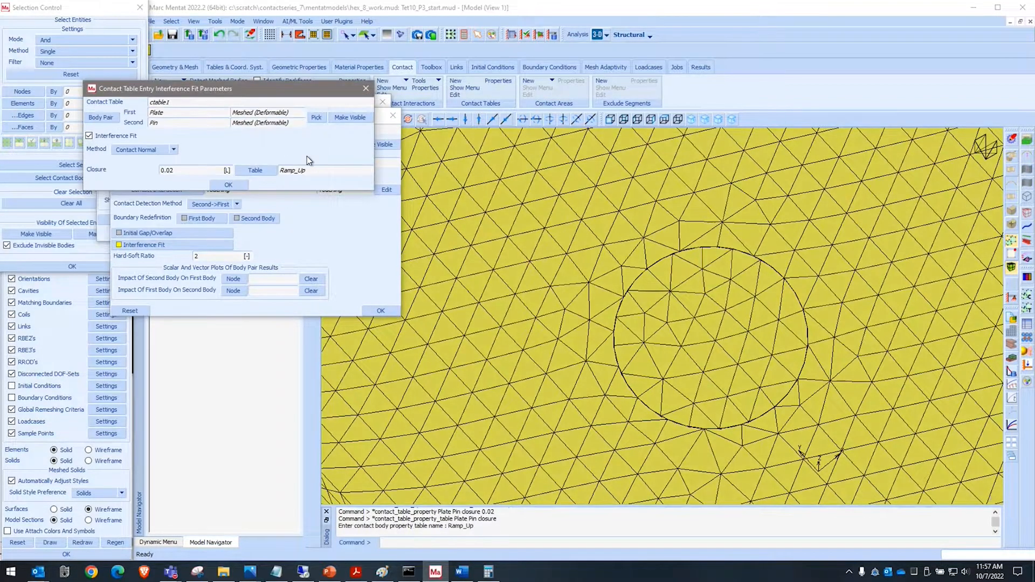
right_click(317, 148)
right_click(332, 256)
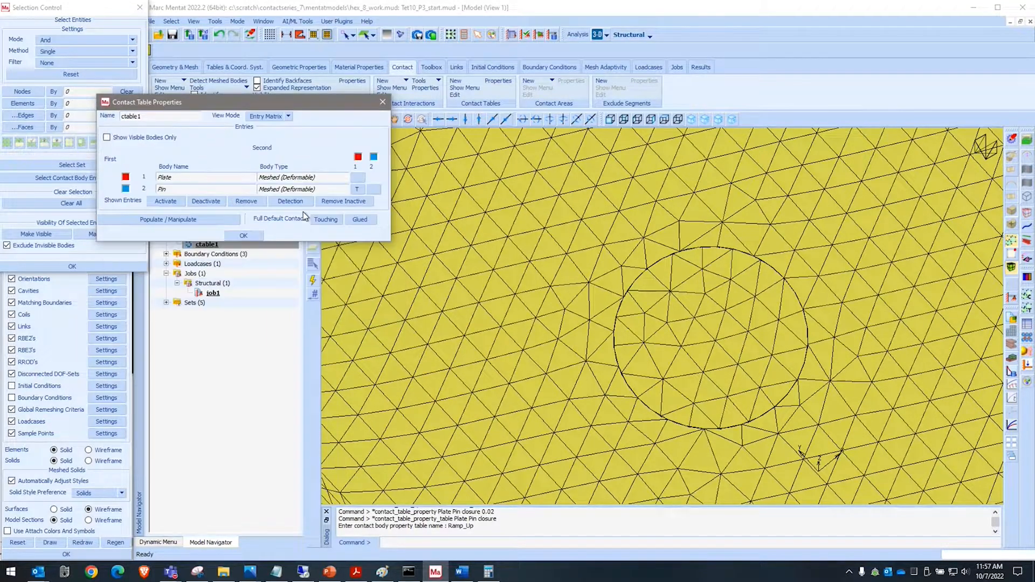
right_click(358, 169)
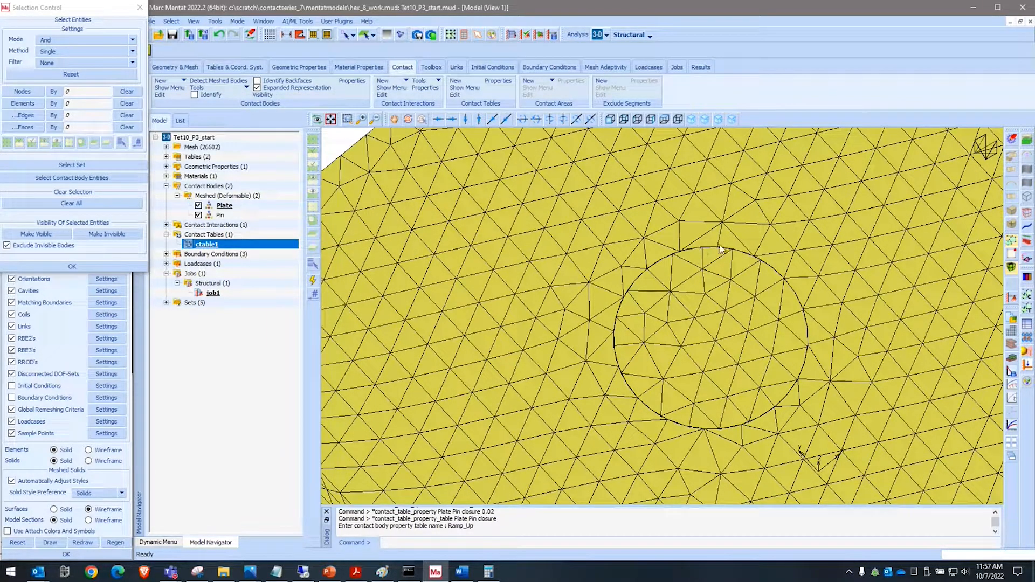
Save the model and submit job1 with the 0.02 interference fit.
scroll(721, 250, "up", 2)
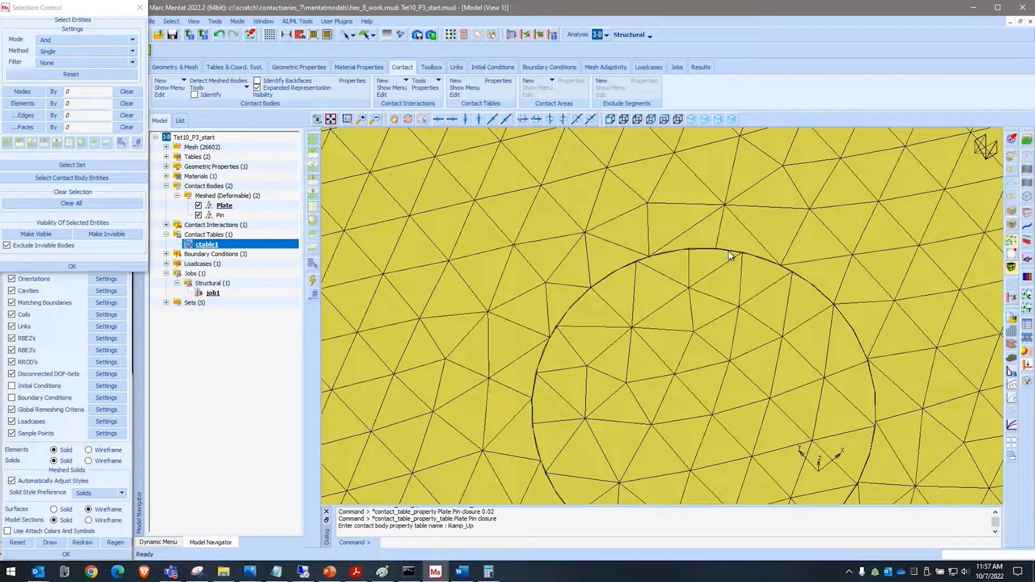
left_click(211, 295)
right_click(211, 295)
left_click(248, 412)
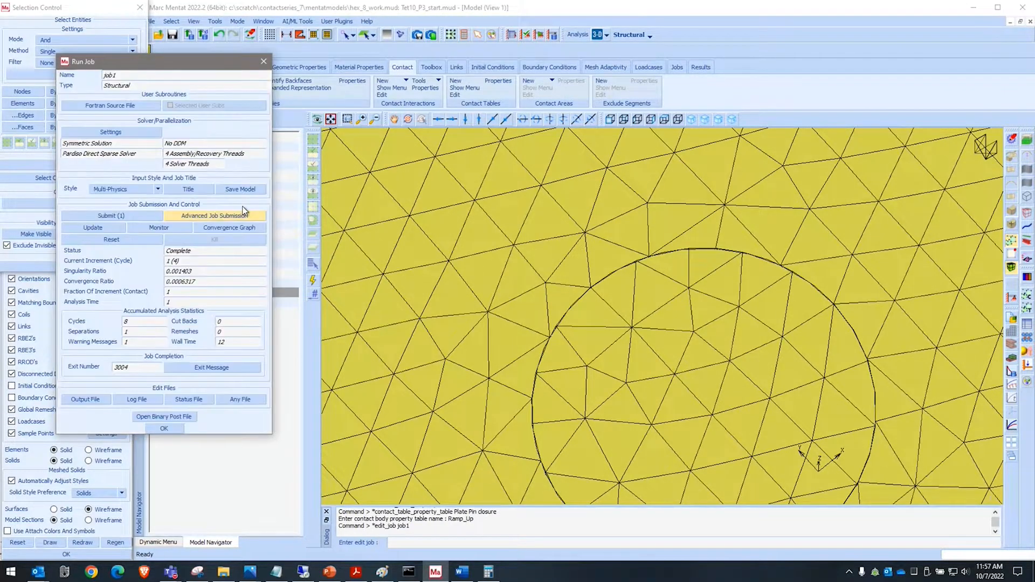
left_click(243, 190)
left_click(121, 214)
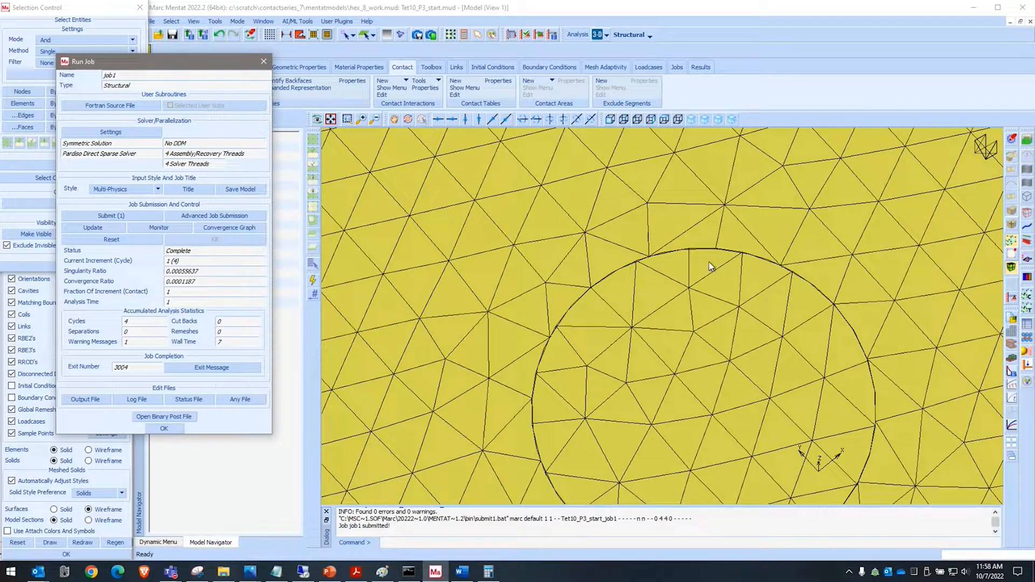
Plot Equivalent of Stress as contour bands at the last increment of job1 and examine the pin-to-hole interface up close.
left_click(181, 417)
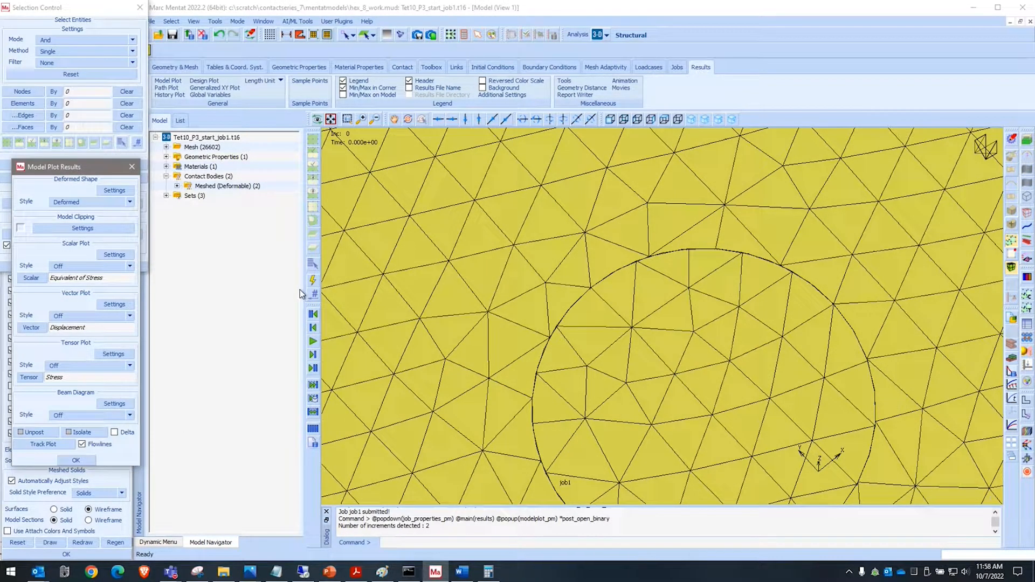
left_click(125, 266)
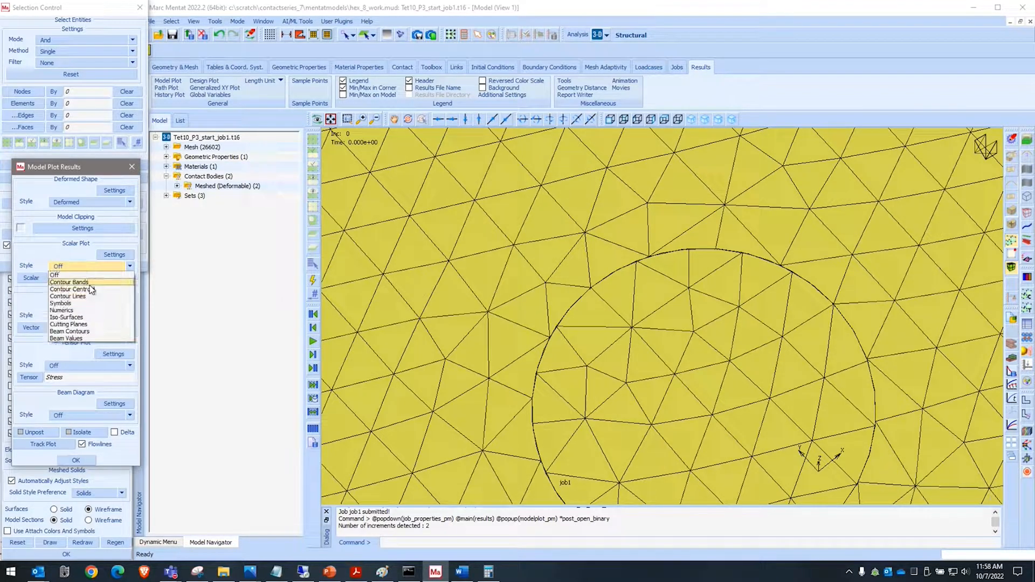
left_click(81, 282)
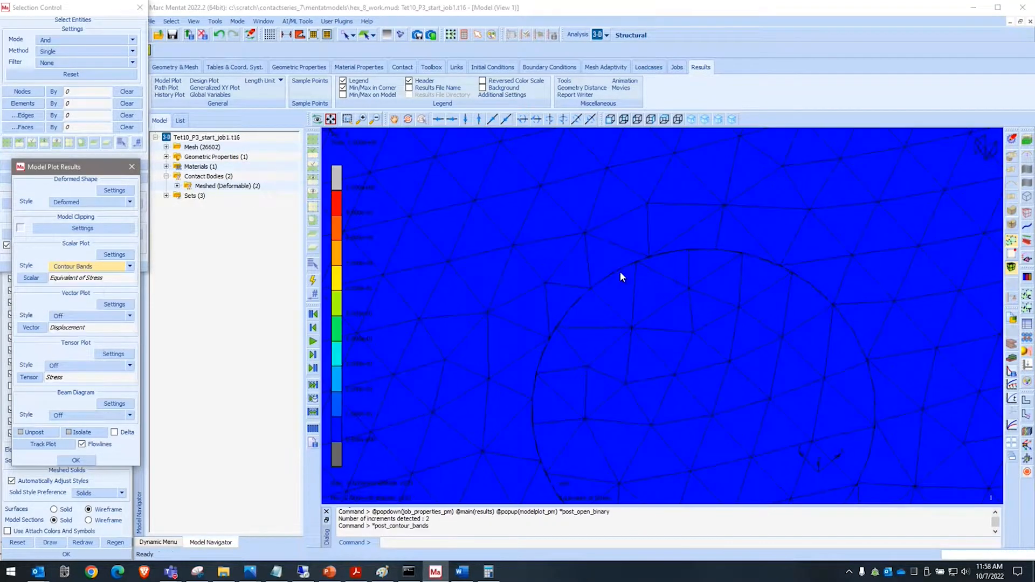
left_click(314, 369)
scroll(559, 215, "down", 3)
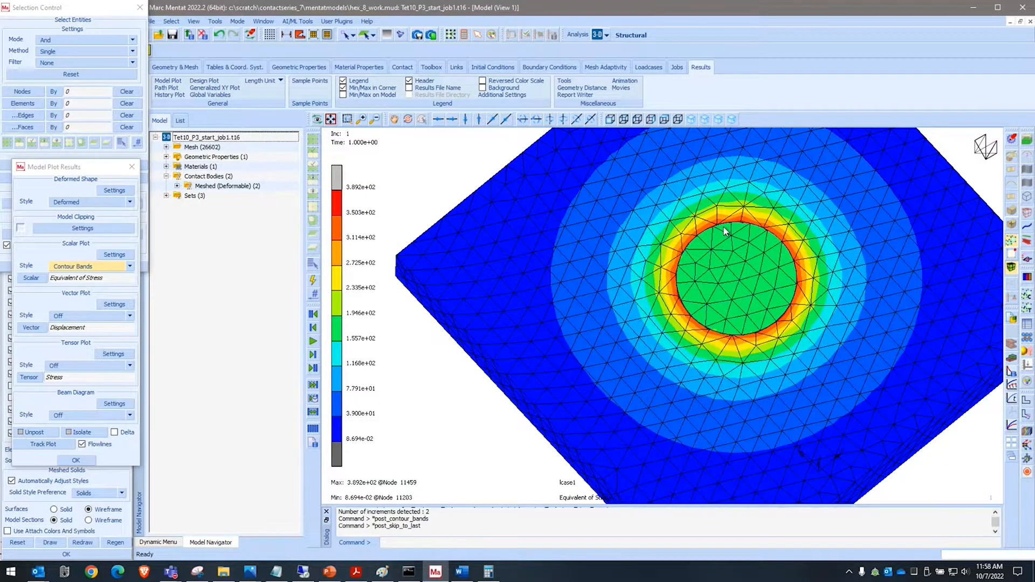
scroll(728, 227, "up", 6)
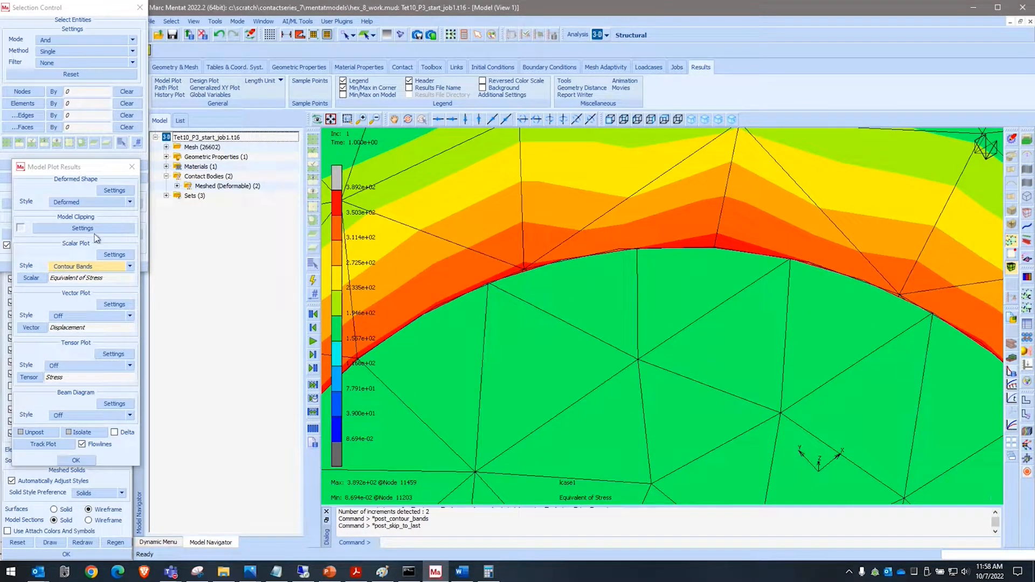
scroll(686, 249, "up", 3)
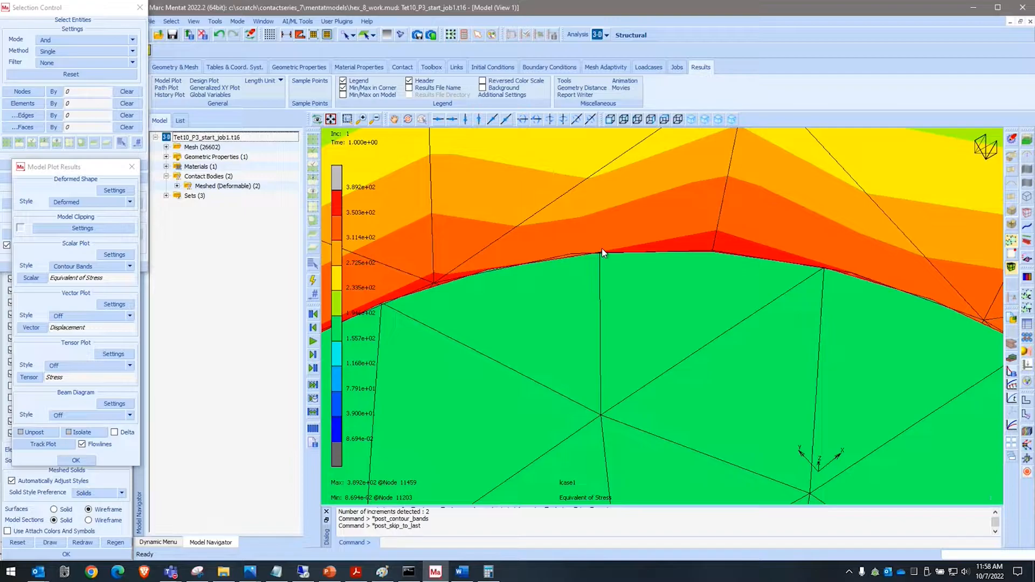
scroll(601, 248, "down", 5)
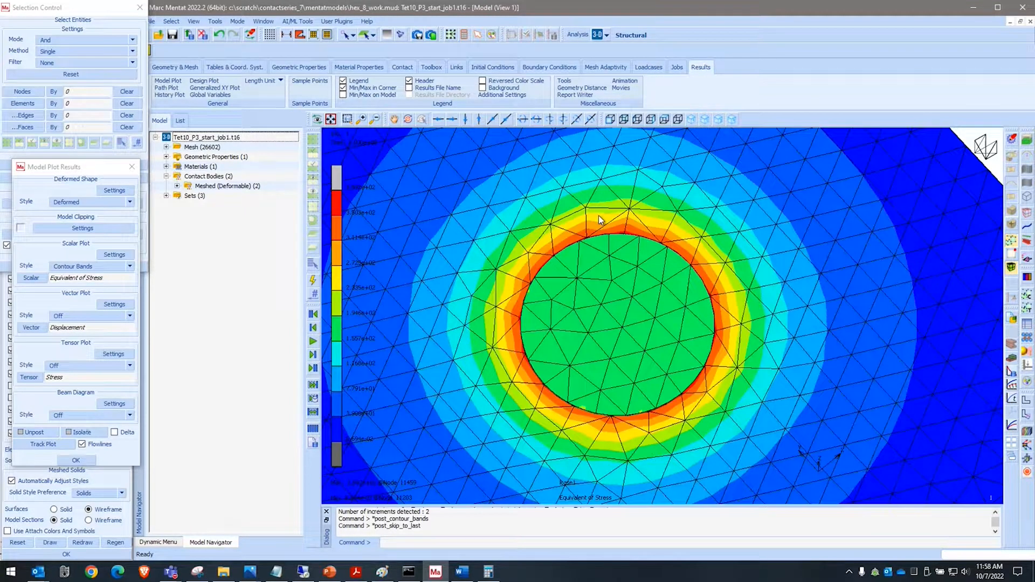
Close the results and set the interference fit closure of the Plate–Pin entry in ctable1 to 0.05.
right_click(74, 308)
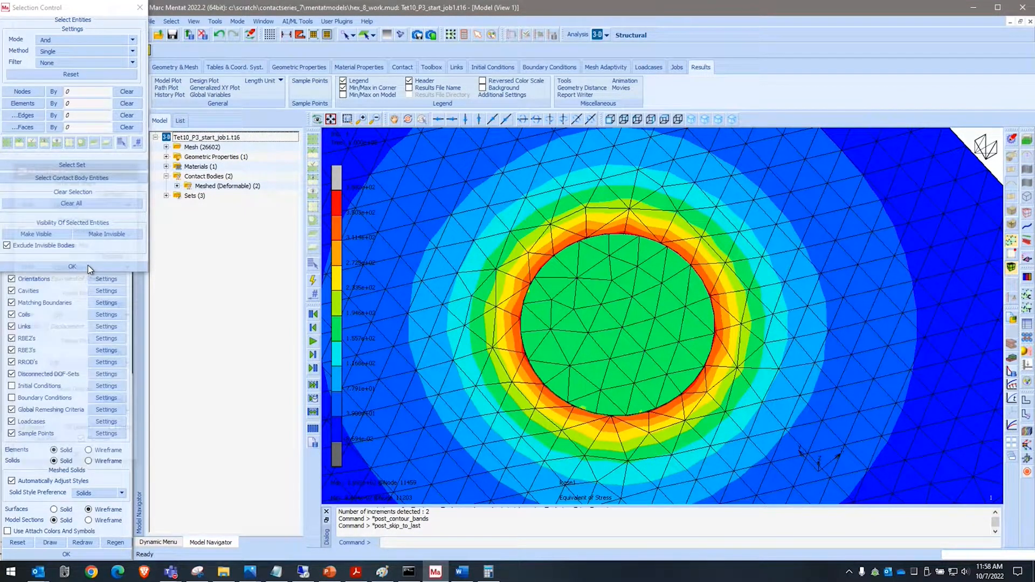
left_click(204, 34)
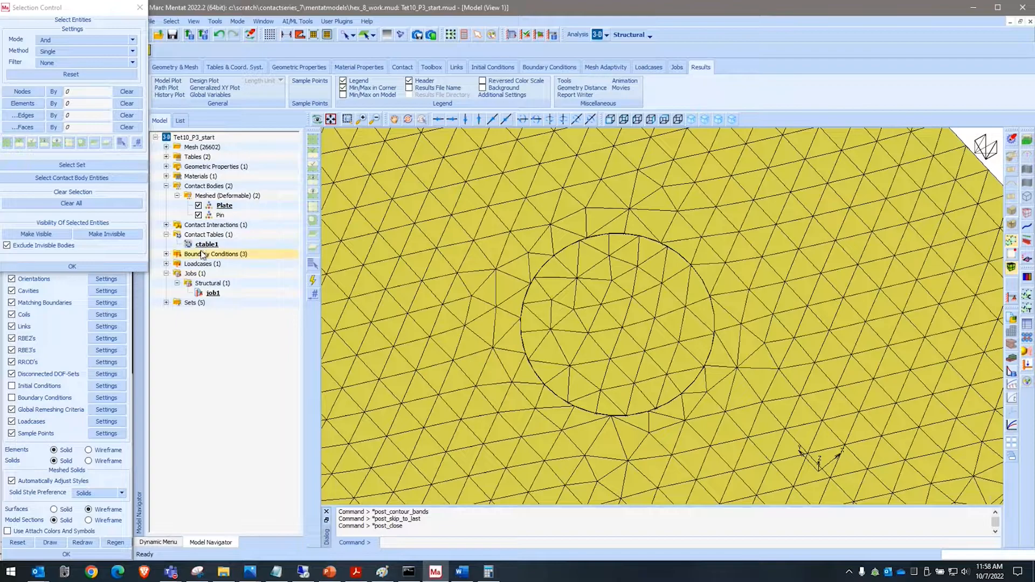
double_click(210, 246)
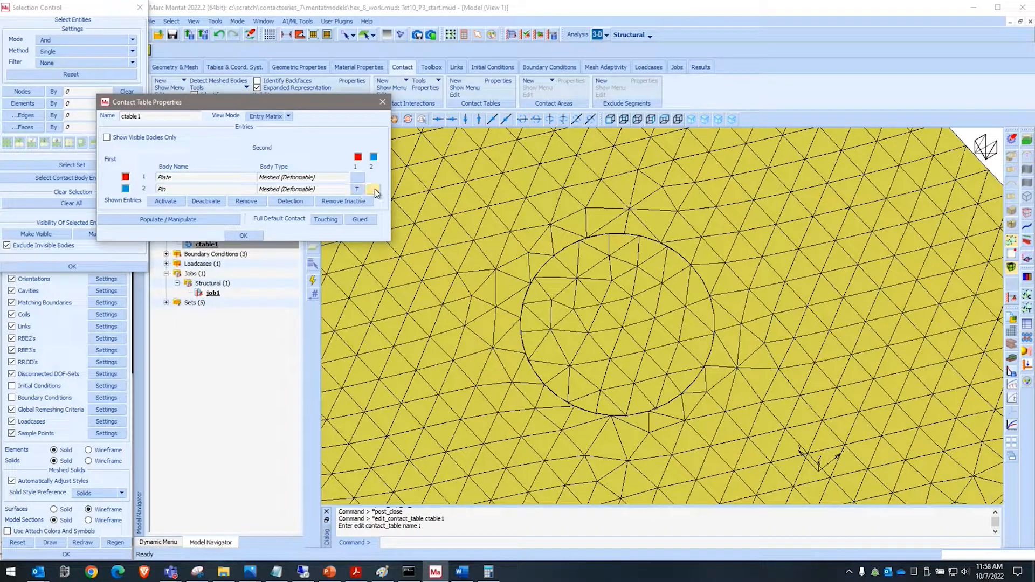
left_click(357, 188)
left_click(144, 244)
left_click(189, 171)
type("5")
key("Return")
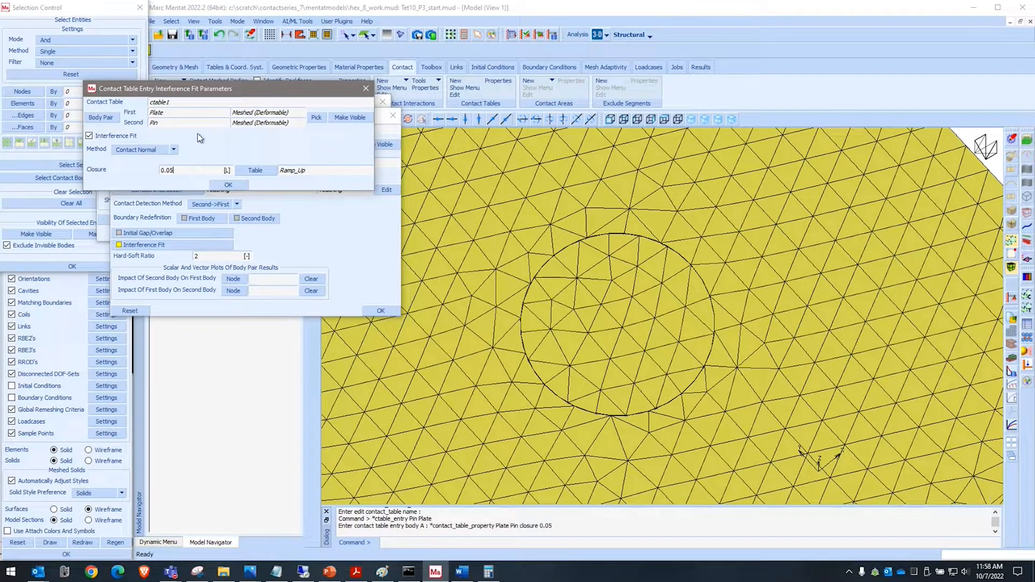
left_click(228, 185)
left_click(380, 311)
left_click(243, 236)
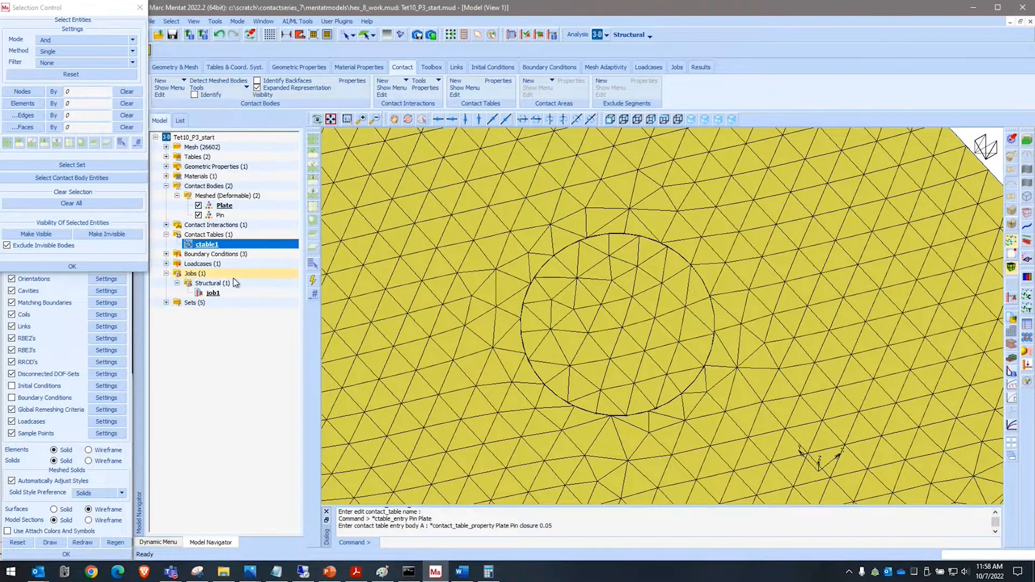
Set the number of constant time steps in loadcase lcase1 to 5.
left_click(165, 264)
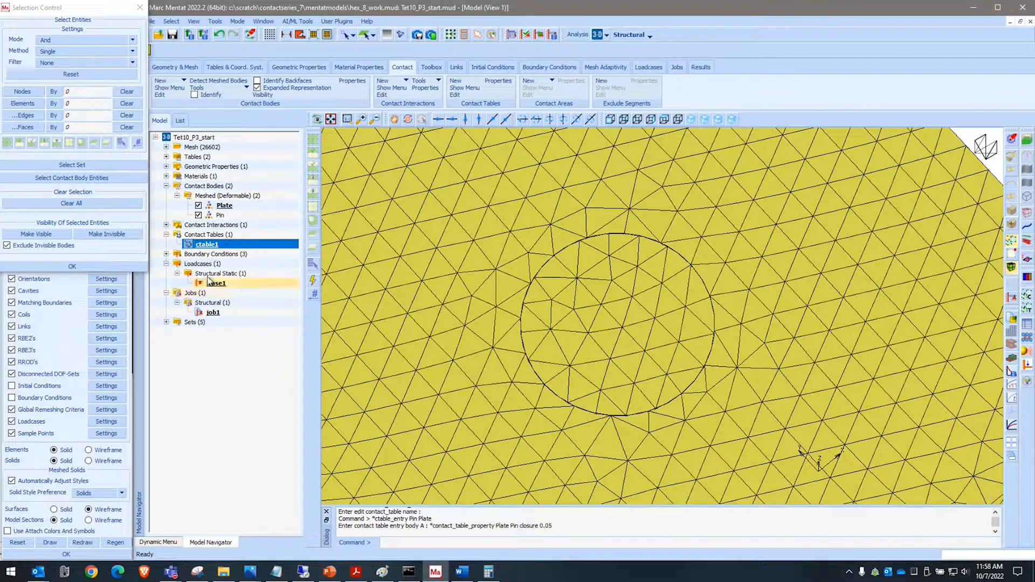
double_click(216, 284)
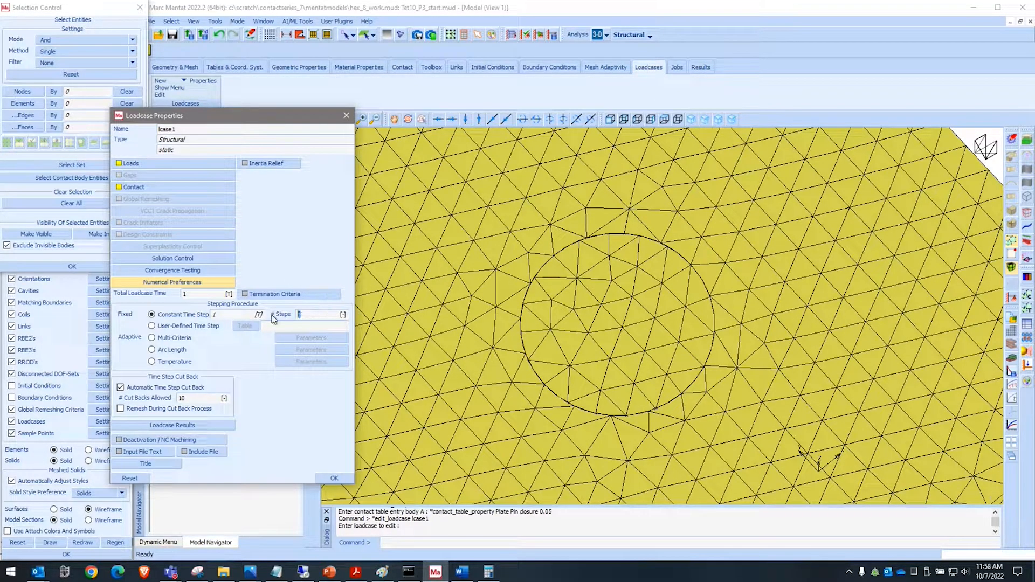
type("5")
key("Return")
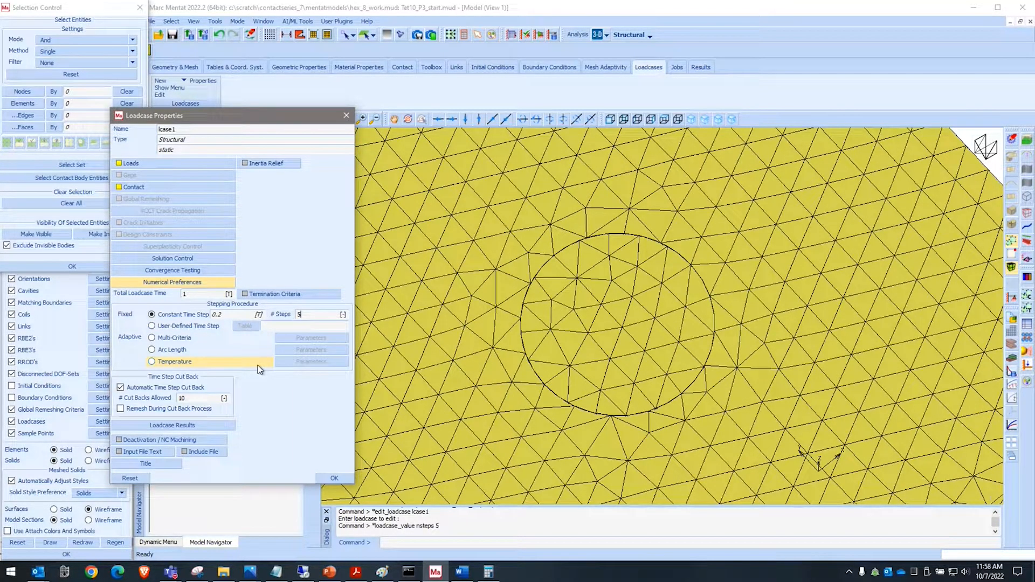
left_click(334, 479)
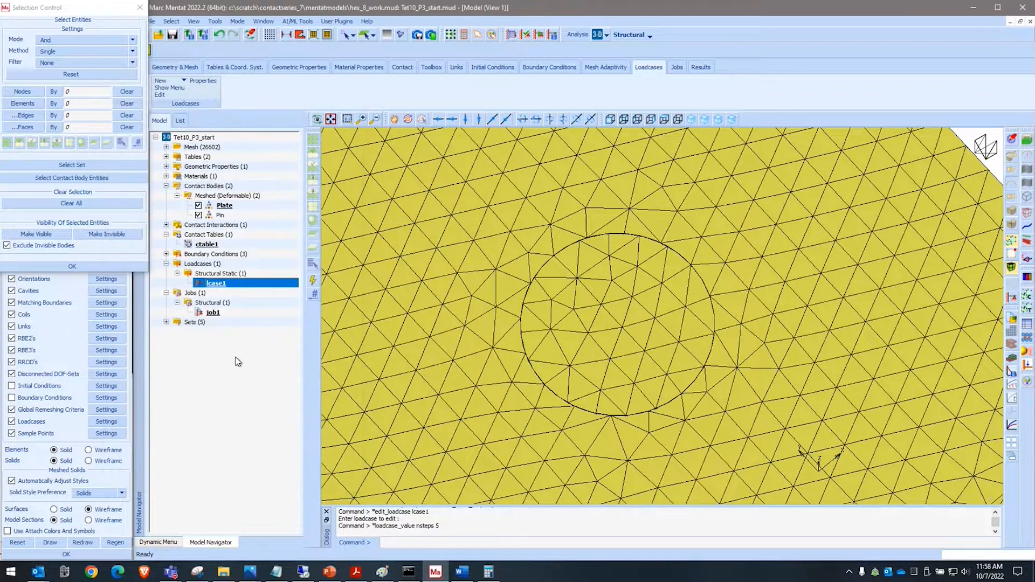
right_click(213, 313)
left_click(224, 425)
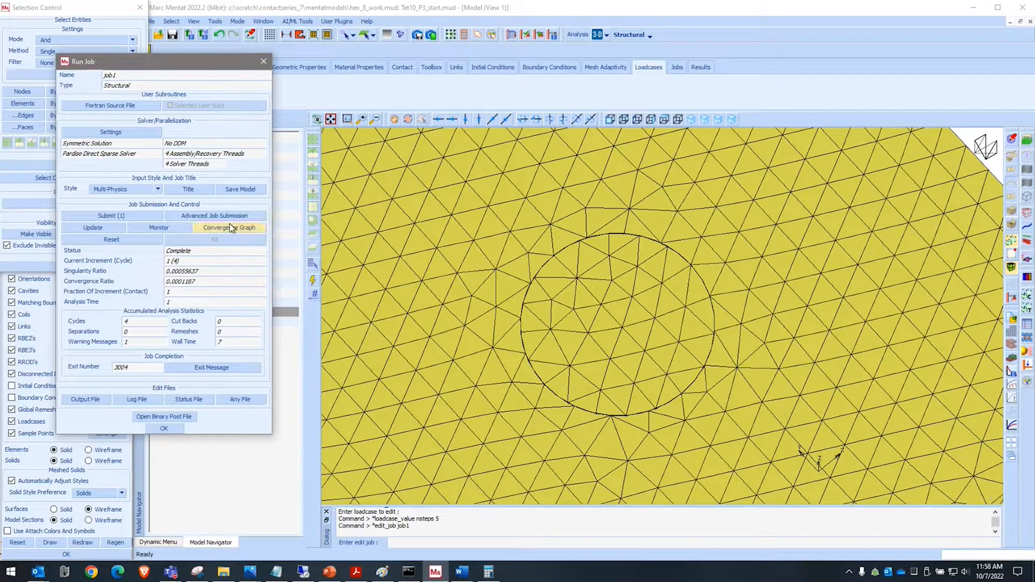
left_click(240, 188)
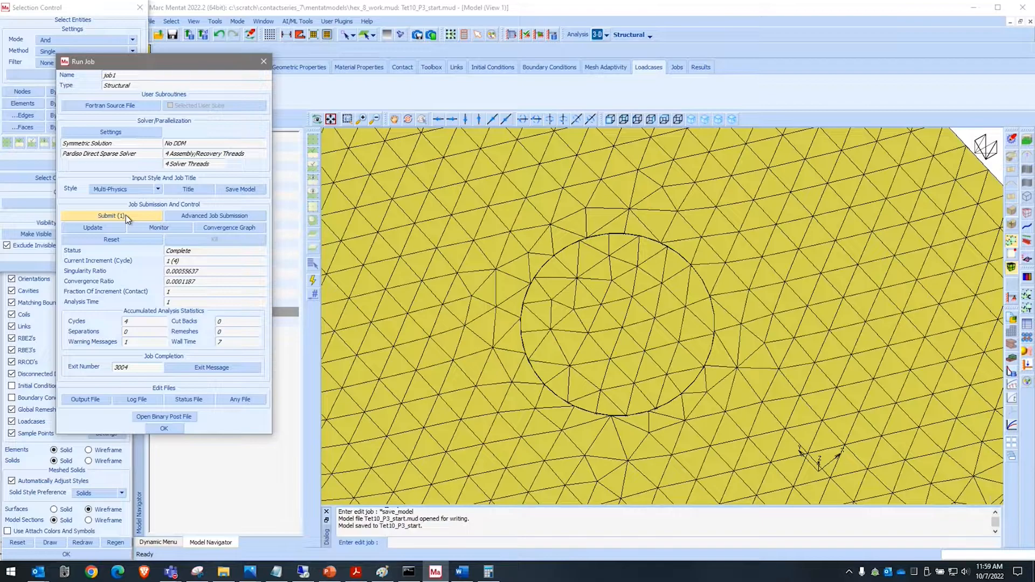
left_click(182, 418)
left_click(313, 428)
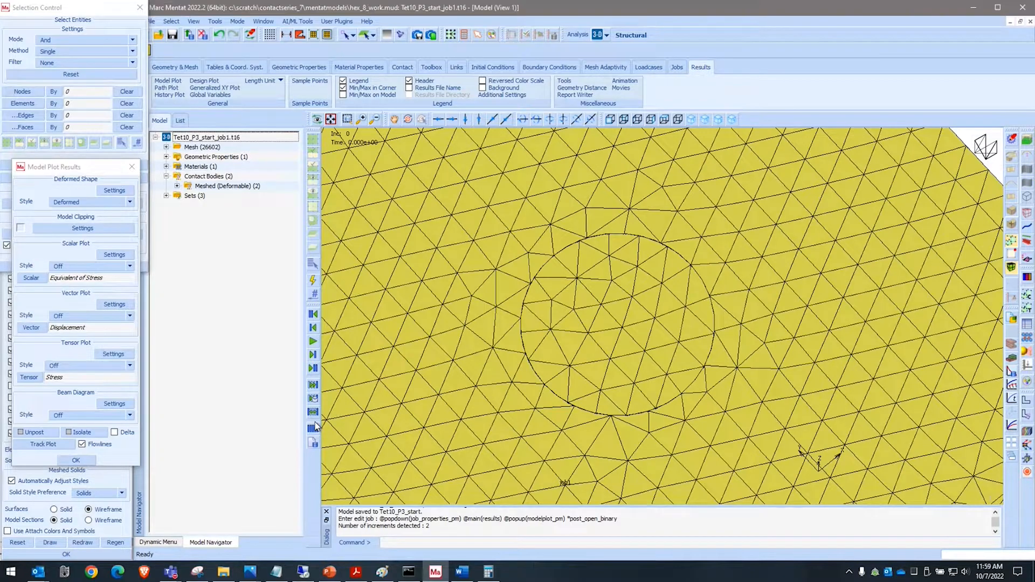
left_click(204, 35)
Save the model, submit job1 with the 0.05 closure and five steps, and open its results file.
right_click(214, 312)
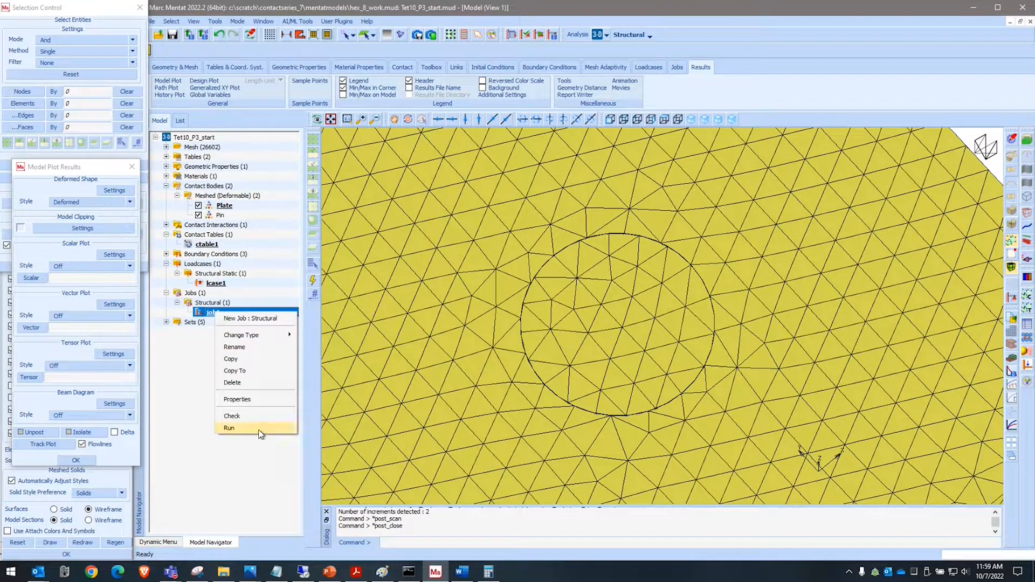
left_click(259, 428)
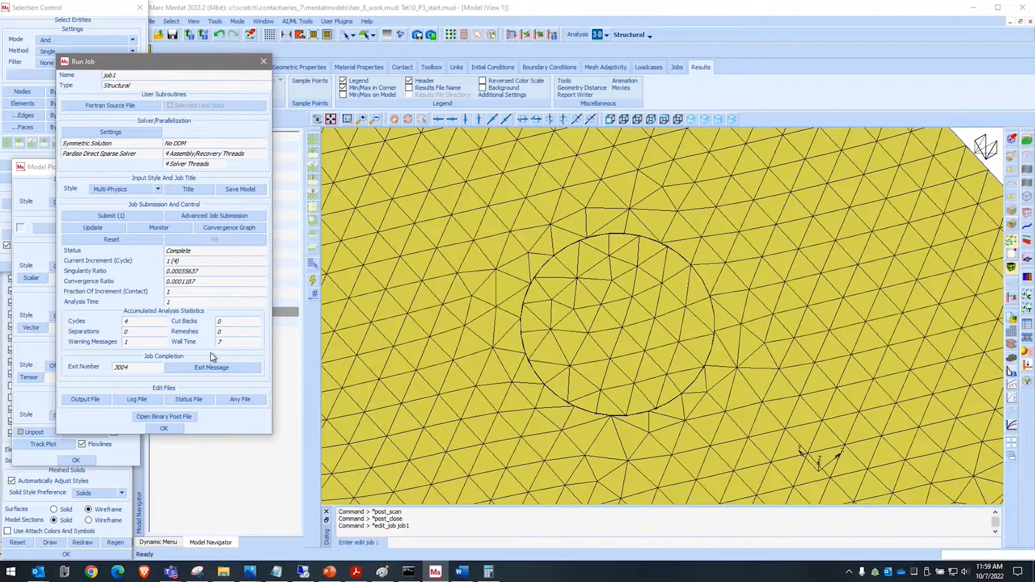
left_click(250, 192)
left_click(111, 215)
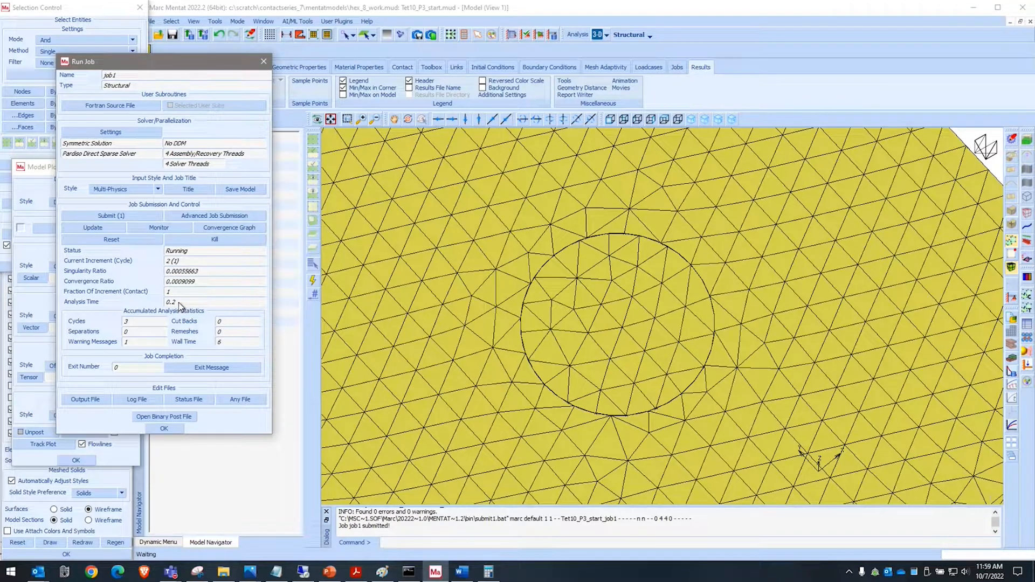
left_click(172, 417)
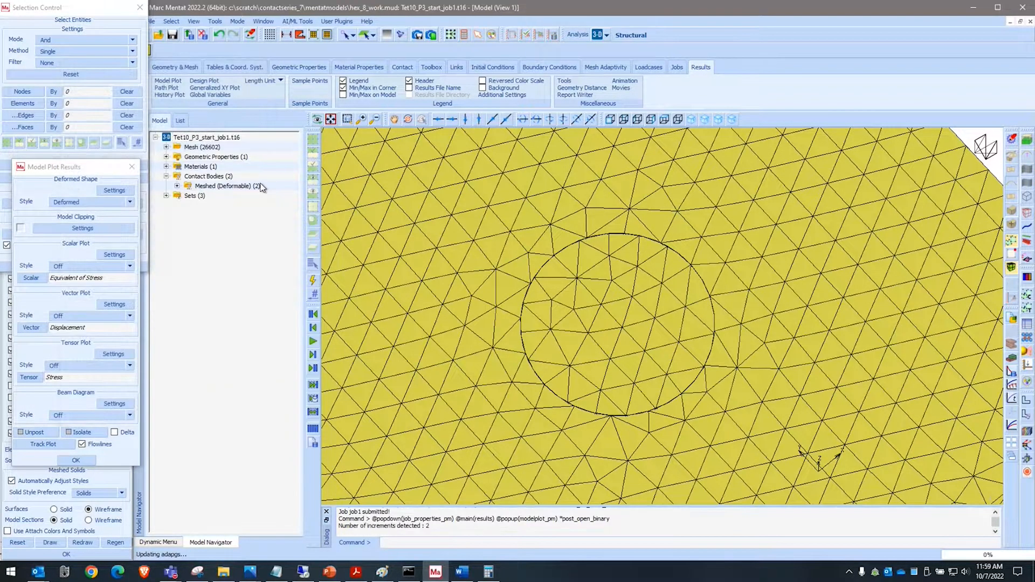
Plot Equivalent of Stress as contour bands and advance through the job1 increments to the last one.
left_click(81, 266)
left_click(80, 283)
left_click(313, 355)
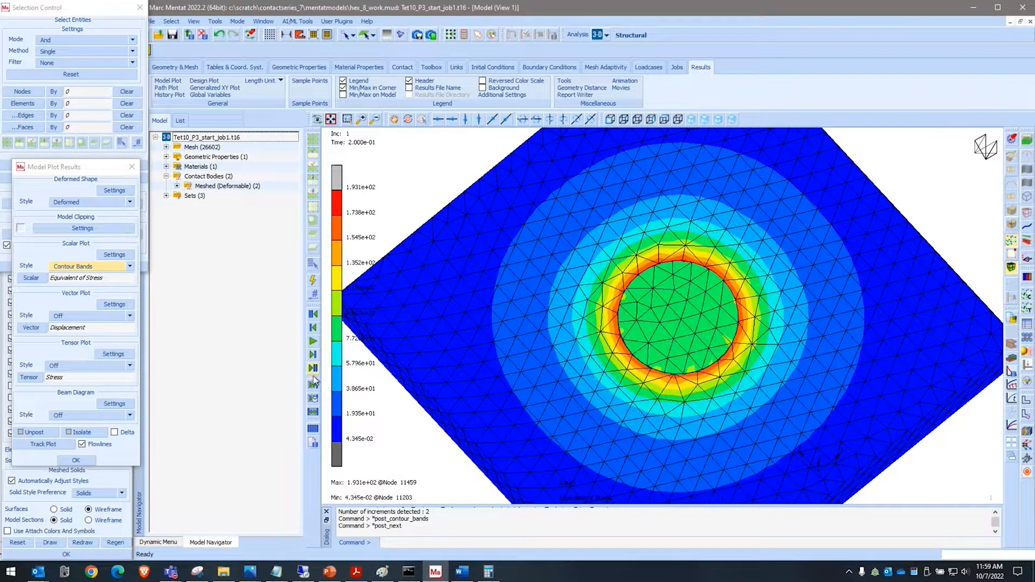
left_click(314, 355)
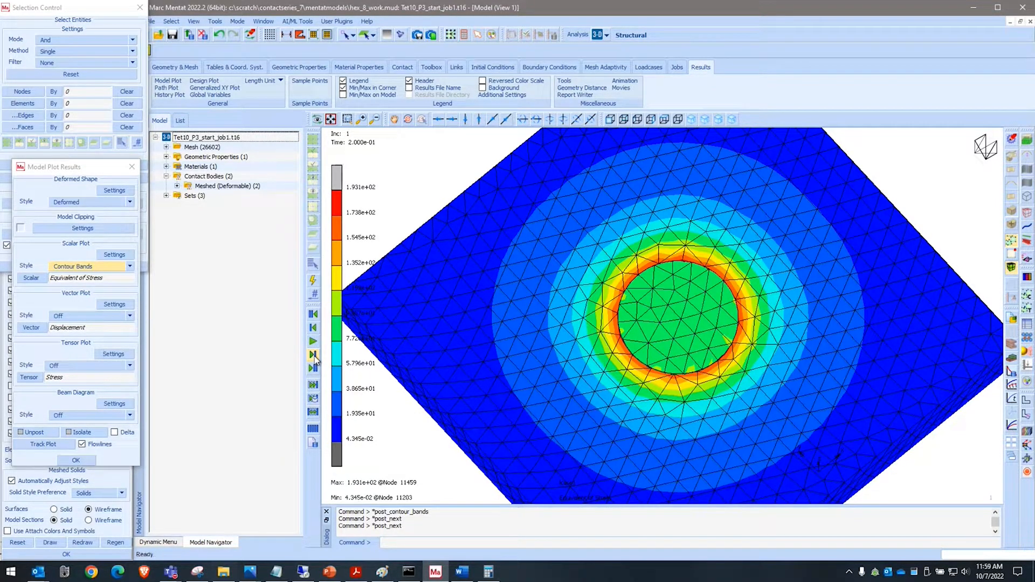
left_click(313, 429)
left_click(314, 355)
left_click(313, 355)
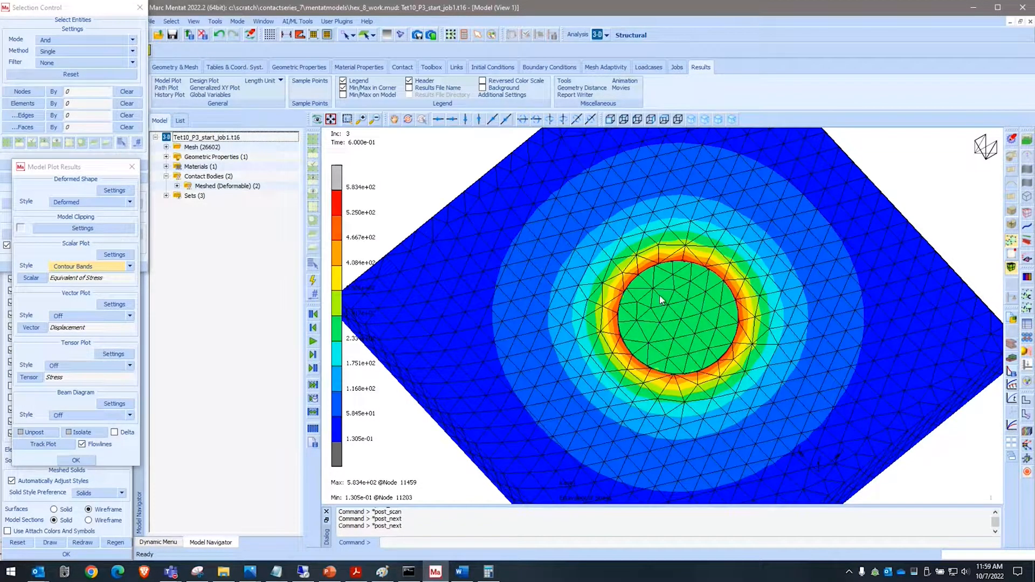
left_click(313, 355)
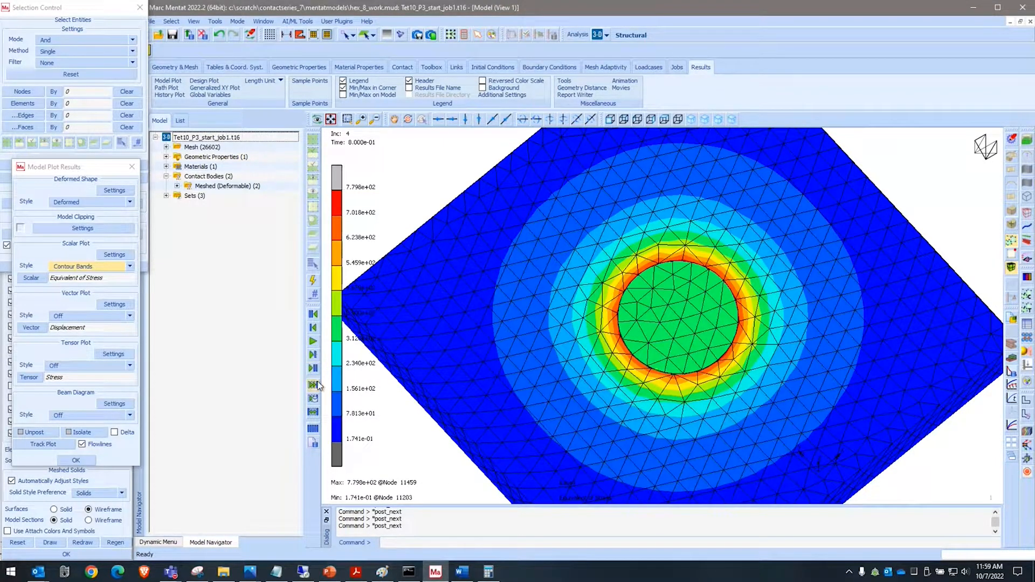
left_click(312, 368)
Replay the stress contours from the initial increment through the last and examine the pin-to-hole interface up close.
scroll(715, 256, "up", 10)
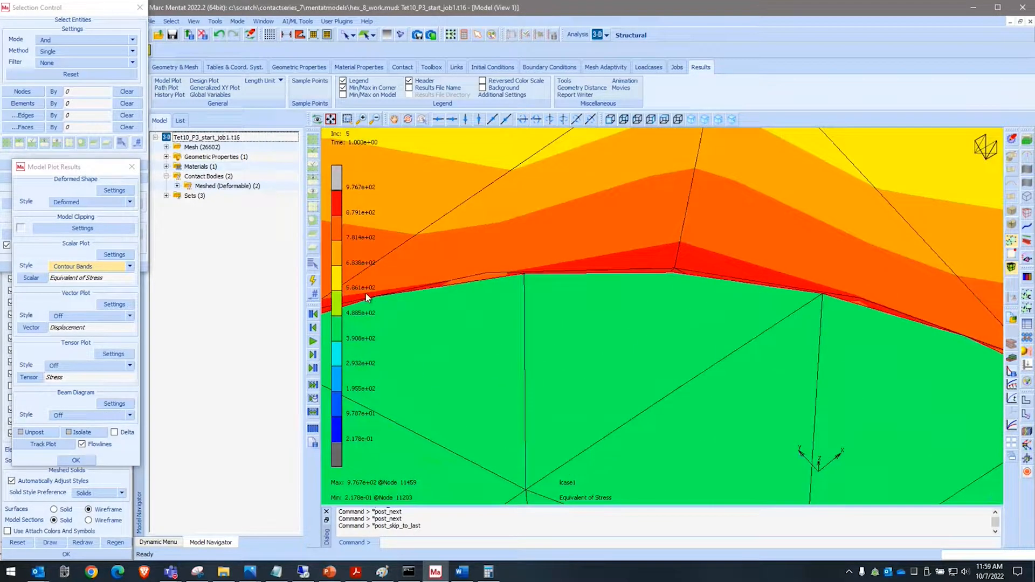
left_click(313, 314)
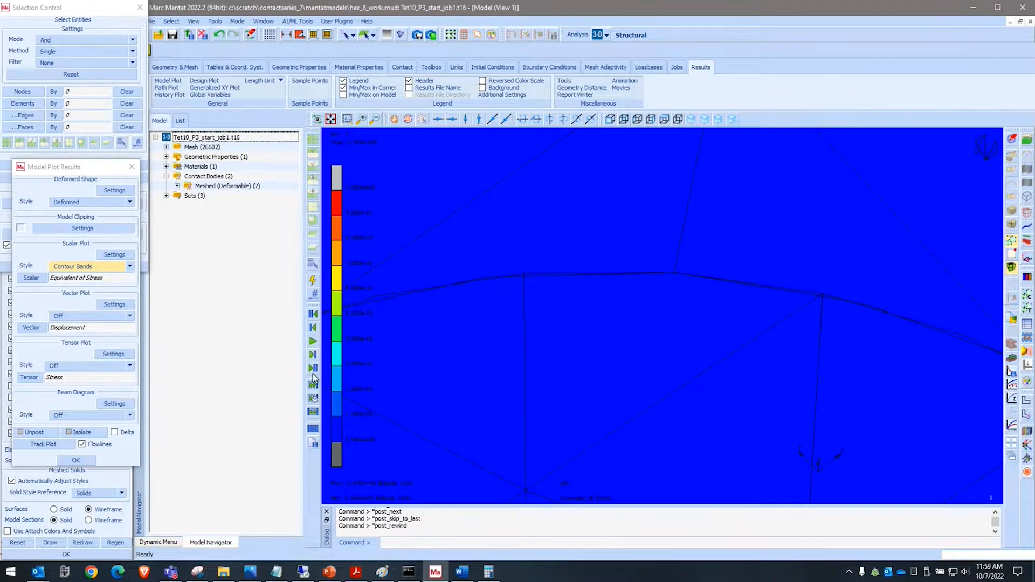
left_click(313, 342)
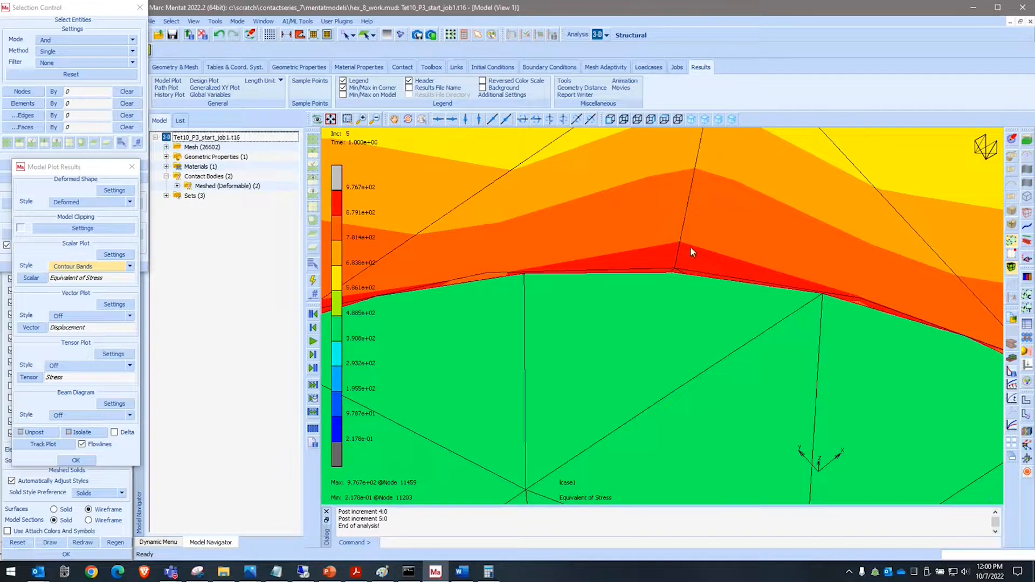
scroll(685, 254, "up", 2)
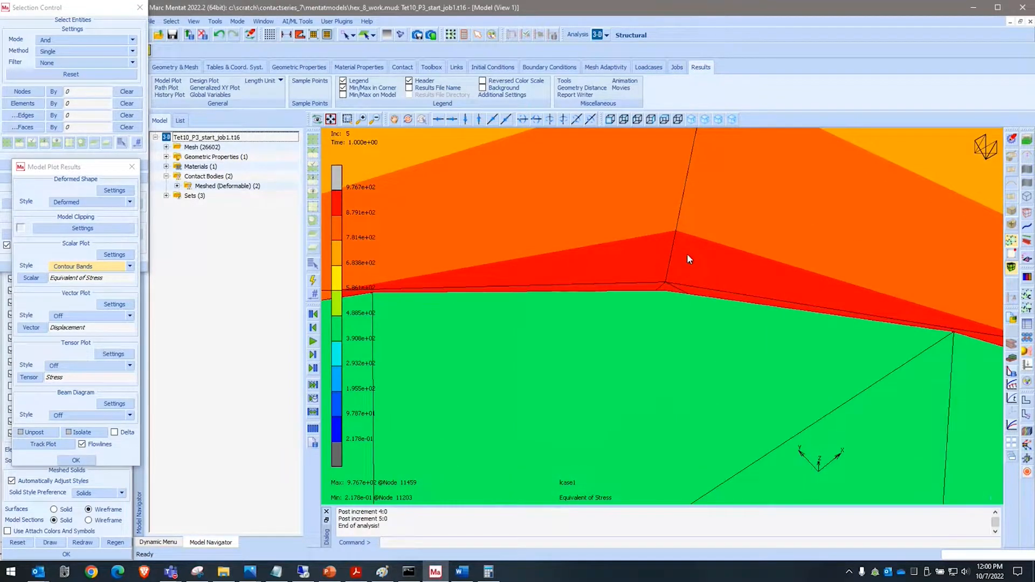
scroll(686, 253, "down", 4)
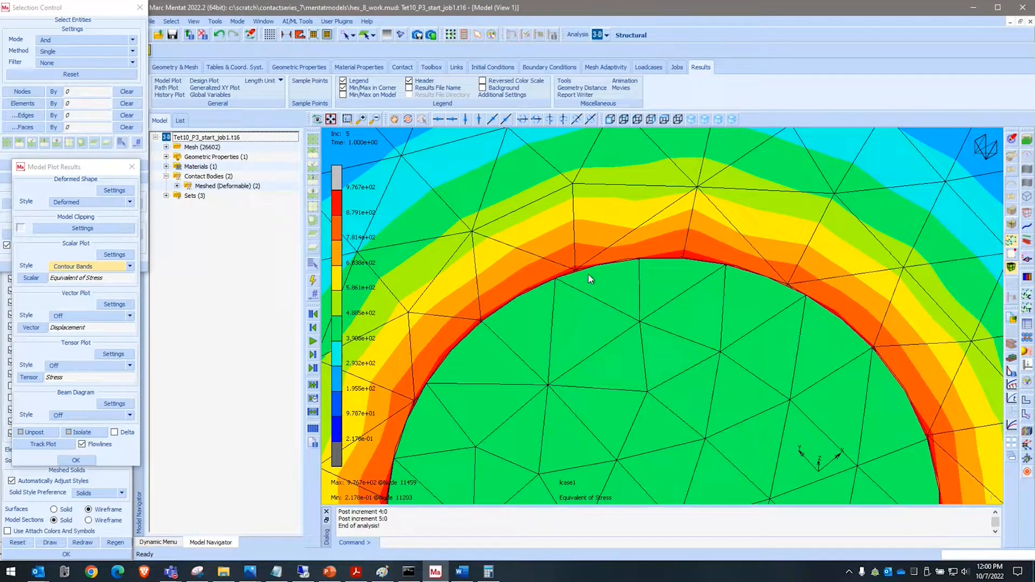
Close the results and review the interference fit parameters of the Plate–Pin entry in contact table ctable1.
left_click(202, 36)
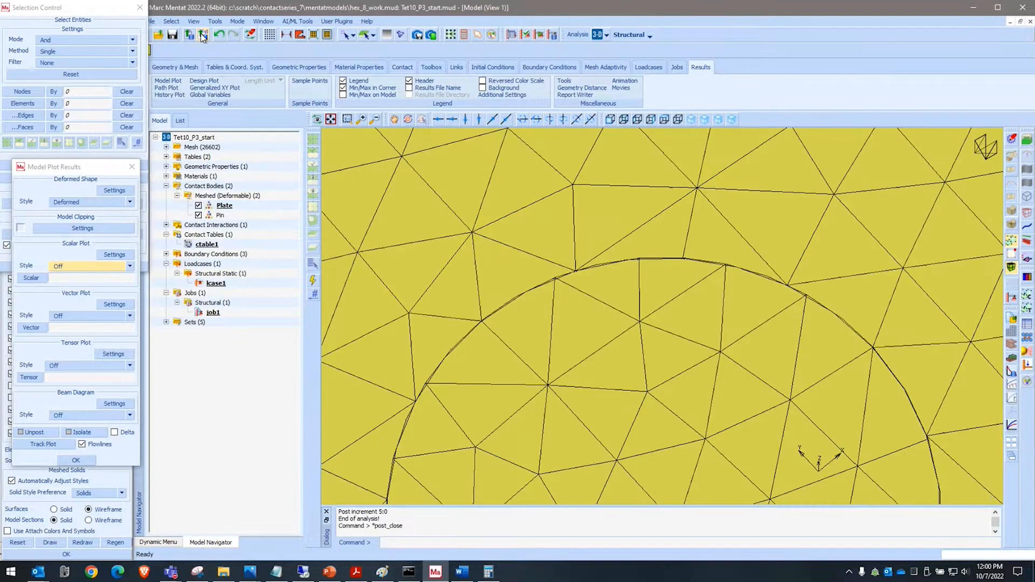
scroll(606, 292, "down", 5)
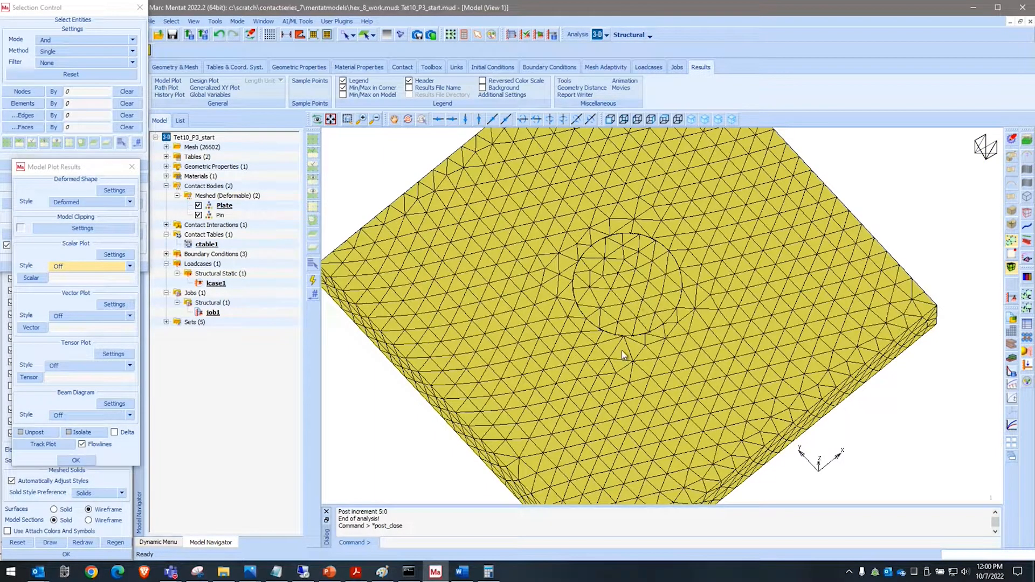
double_click(206, 244)
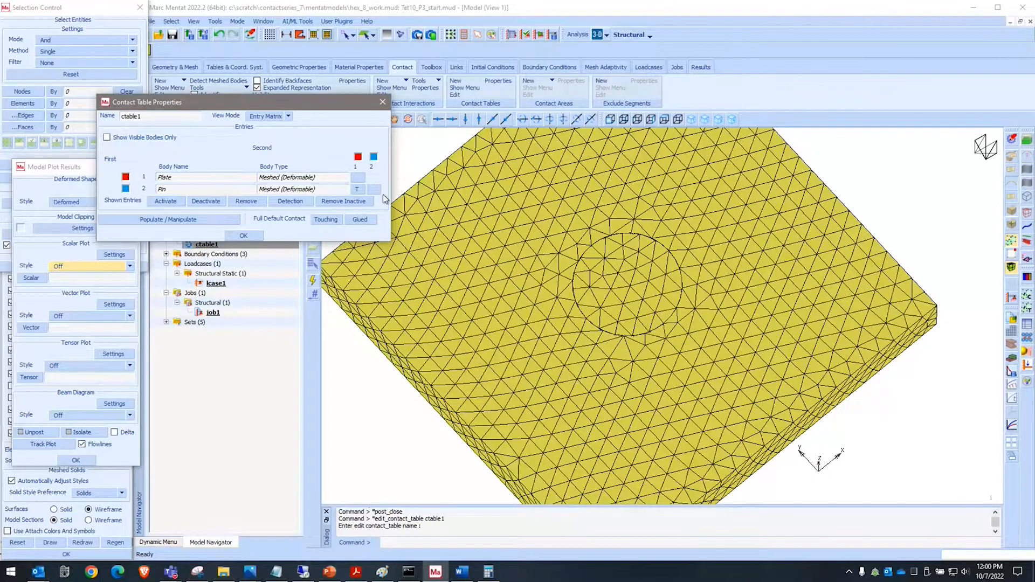
left_click(356, 190)
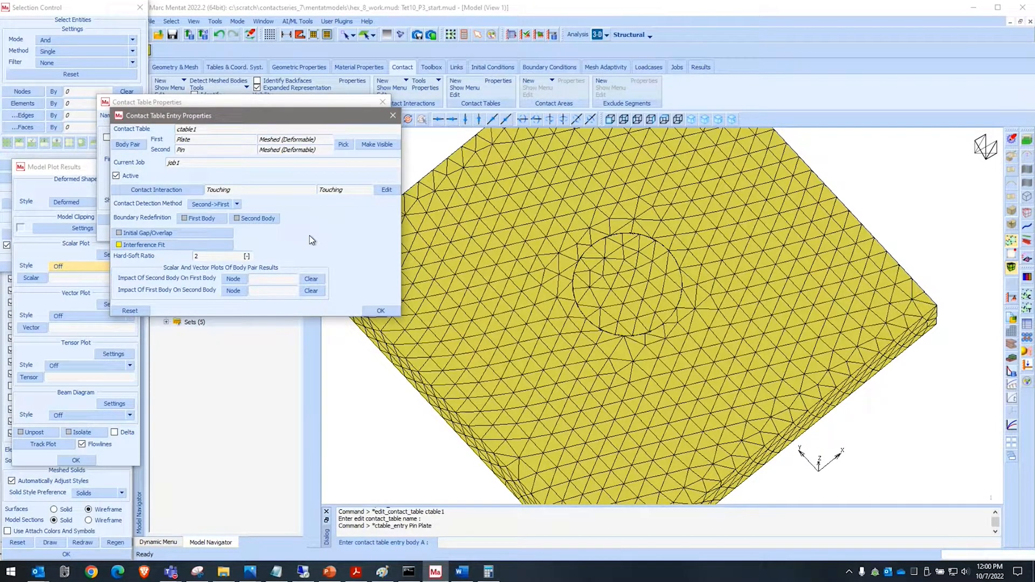
left_click(186, 245)
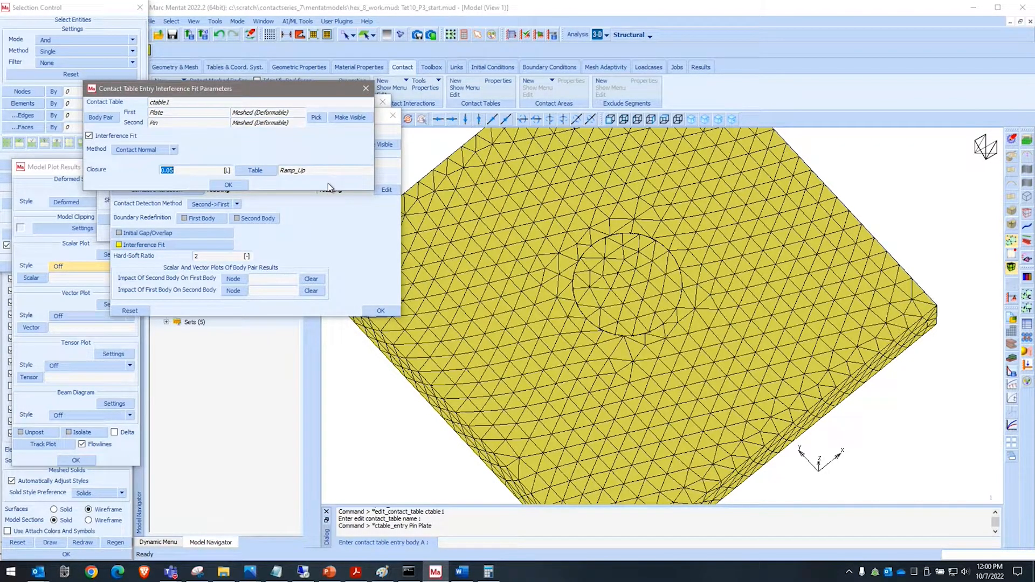
key("Return")
left_click(381, 311)
key("Return")
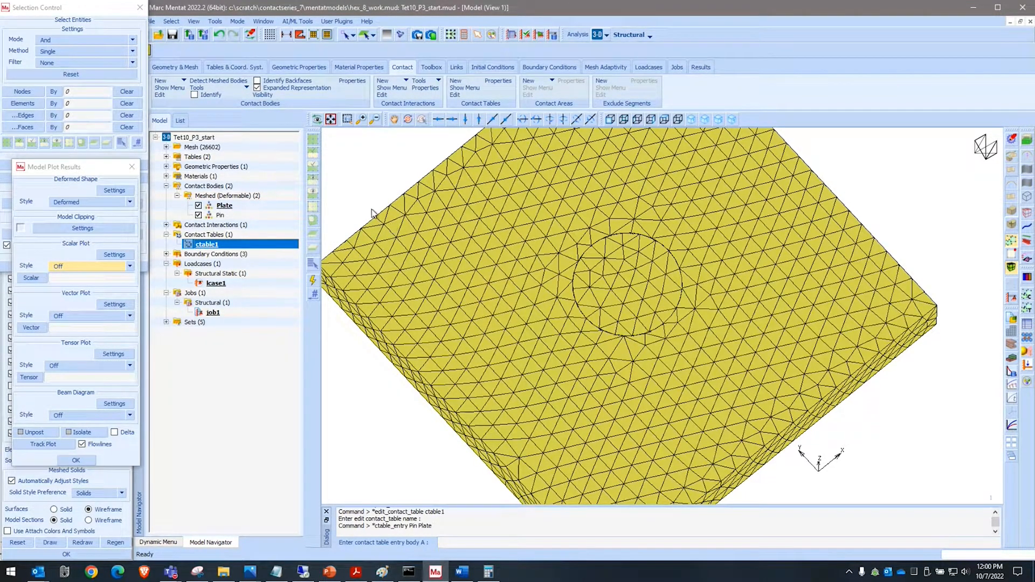
scroll(588, 324, "down", 2)
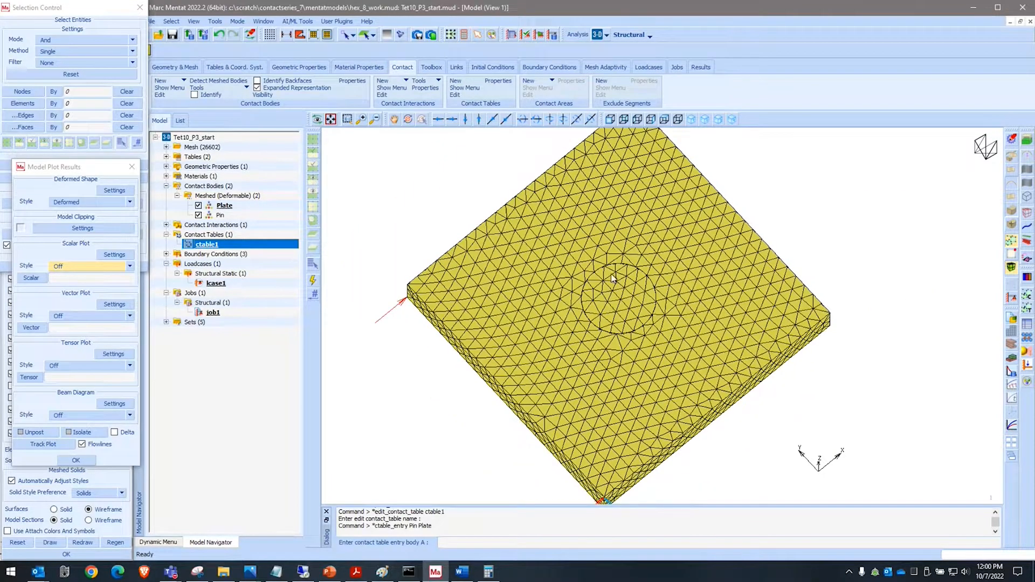